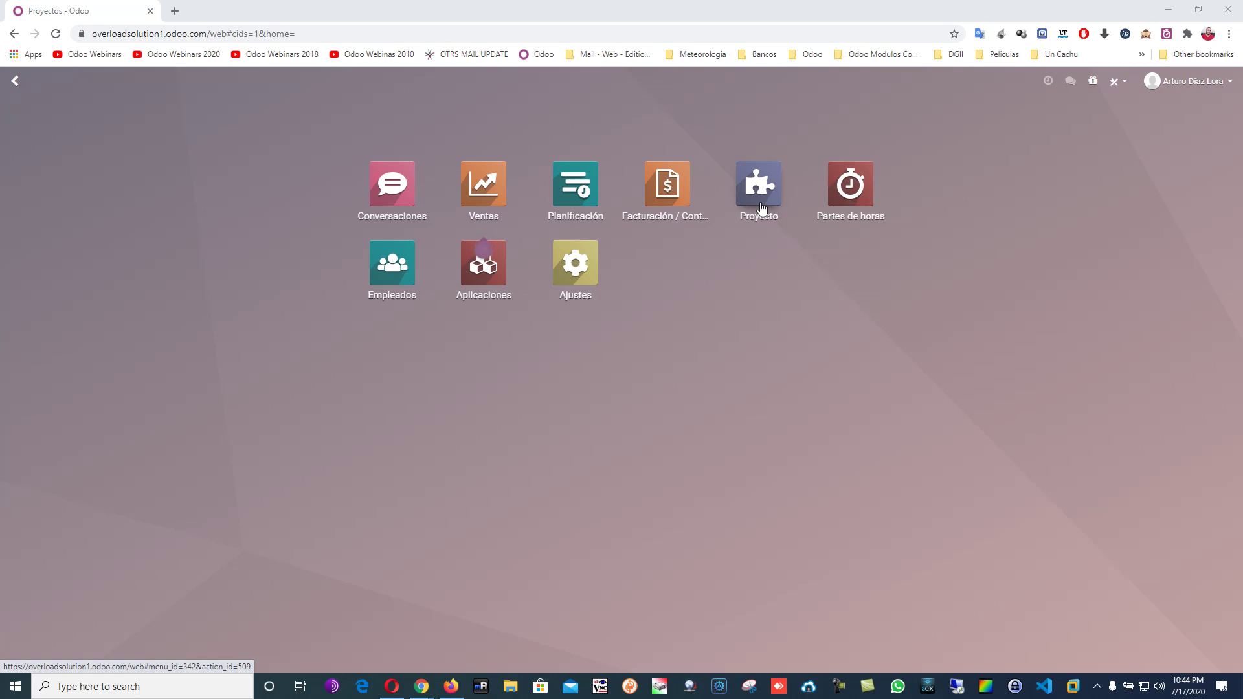
# Open the Proyecto app to reach the empty Proyectos list.
pyautogui.click(761, 207)
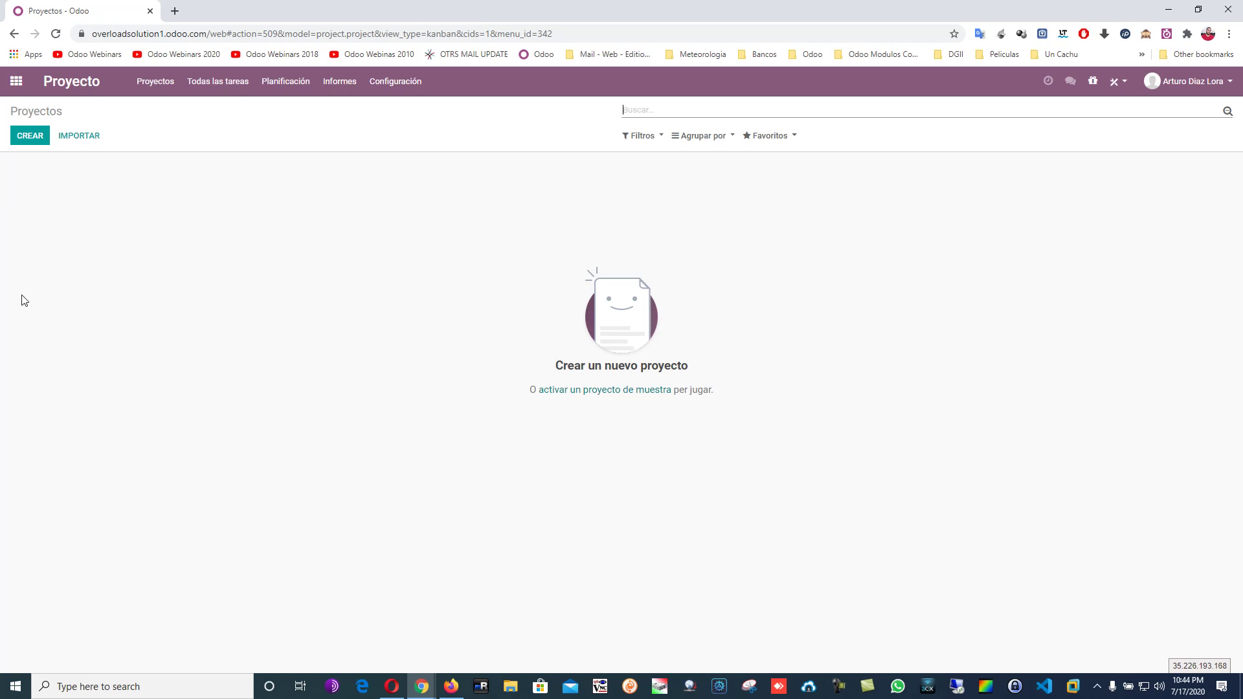
# Create the project 'Overload Solution - Odoo' with Planificación and Bill from Tasks enabled.
pyautogui.click(31, 136)
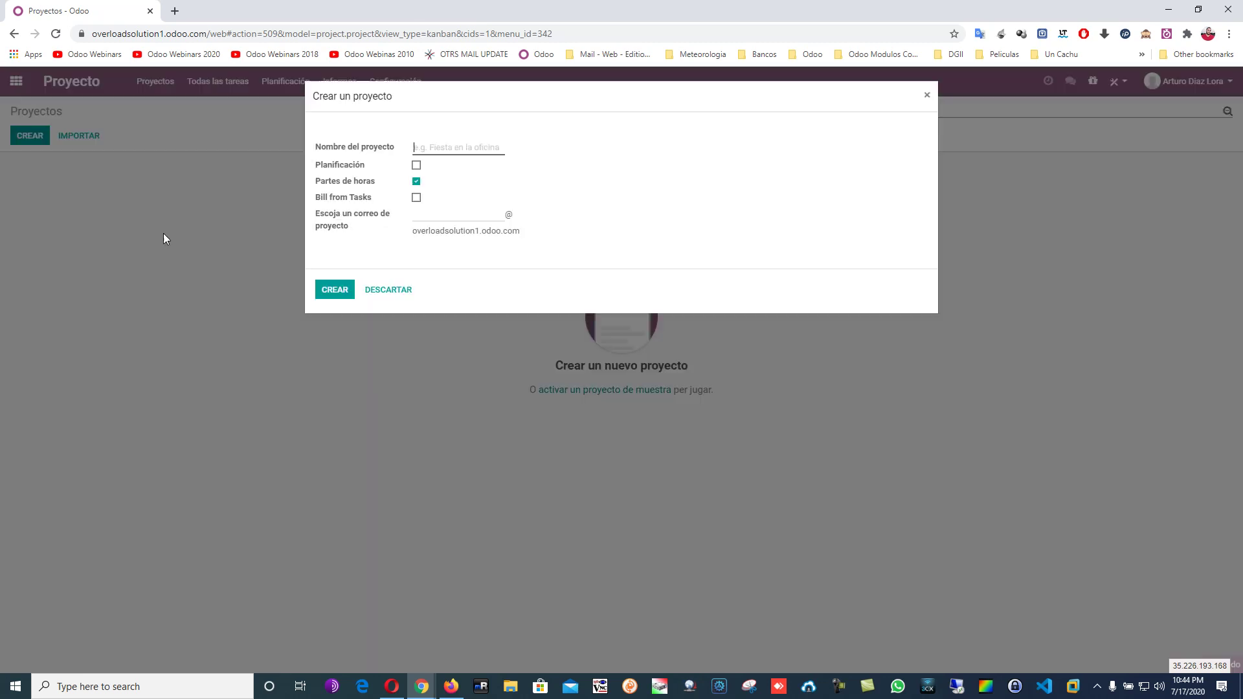
pyautogui.write('Overl')
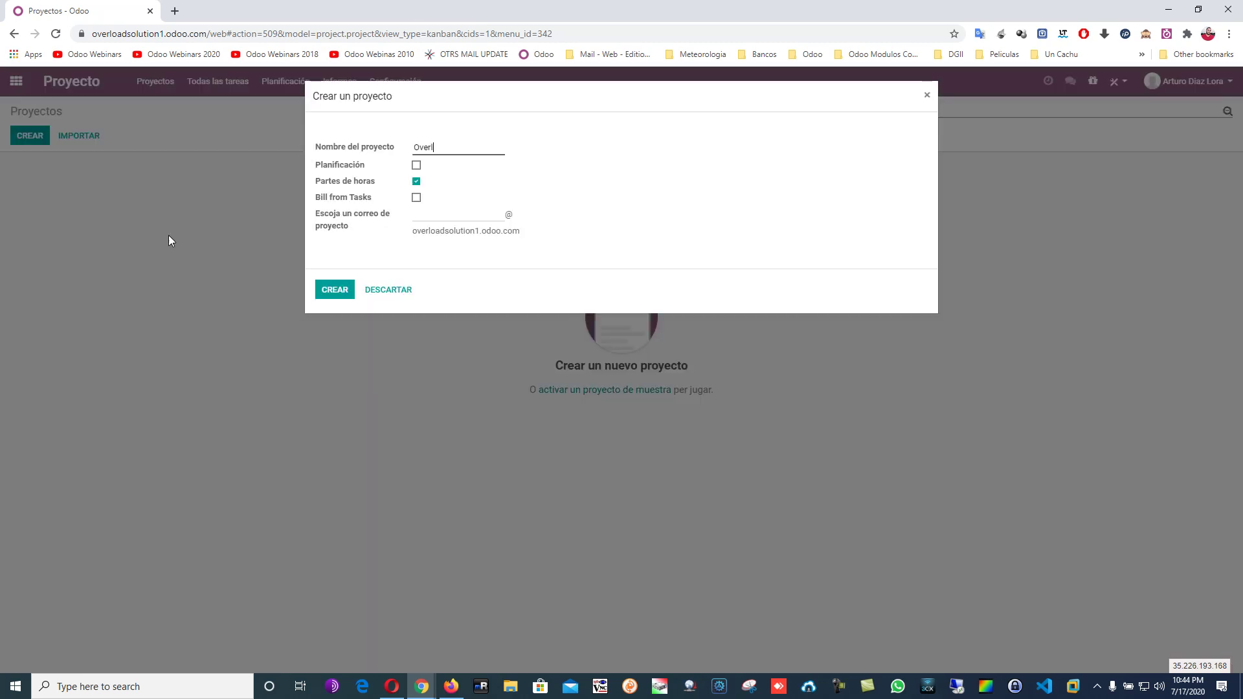
pyautogui.write('oad Solution - Odoo')
pyautogui.click(416, 165)
pyautogui.click(417, 198)
pyautogui.click(326, 293)
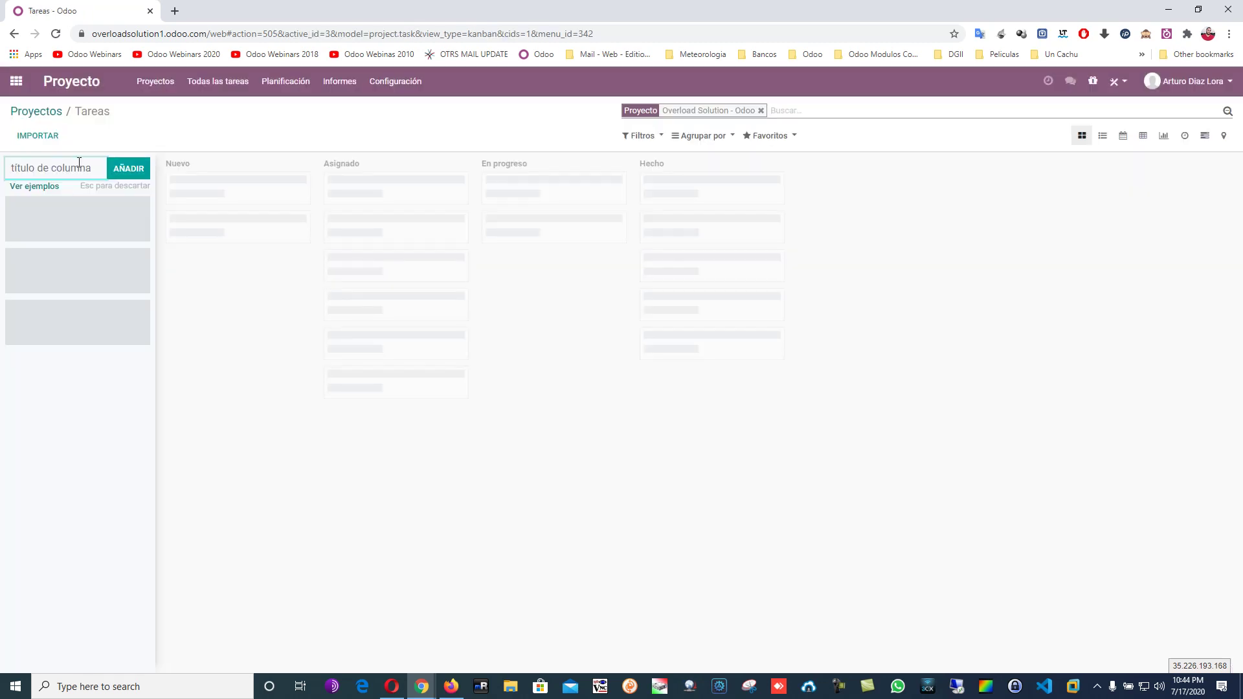
pyautogui.click(51, 108)
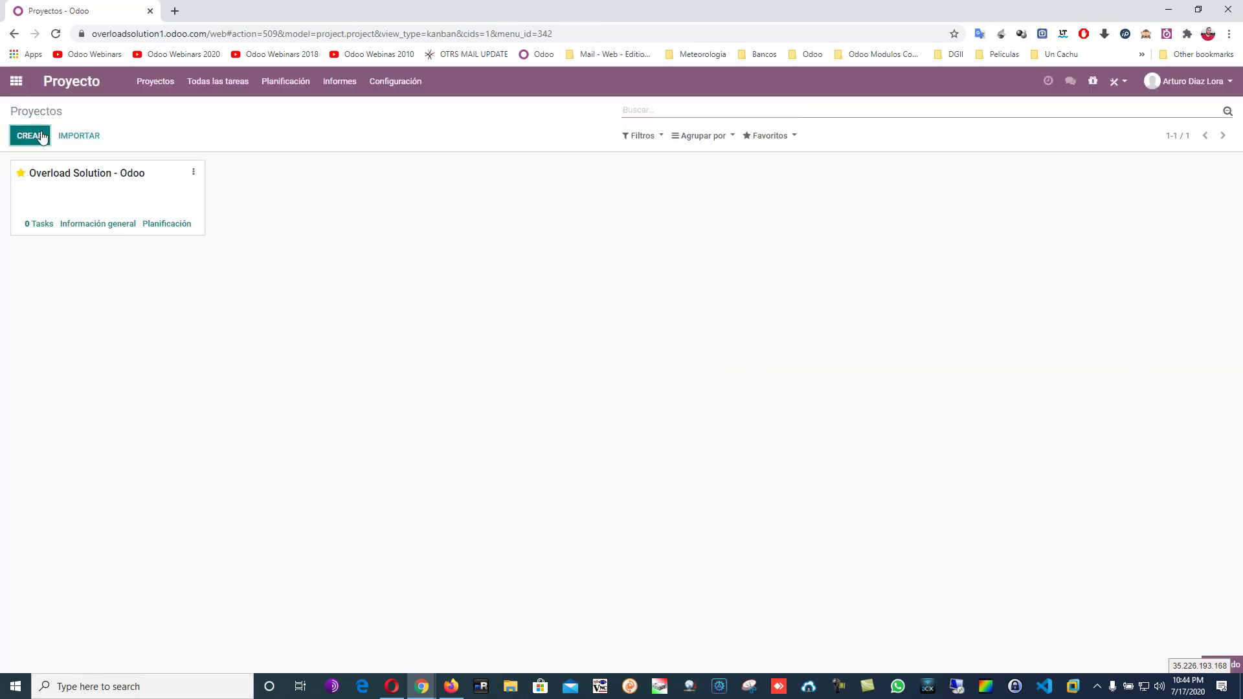
# Create the project 'Overload Solution - Infraestructuras' with Planificación and Bill from Tasks enabled.
pyautogui.click(40, 136)
pyautogui.write('Ove')
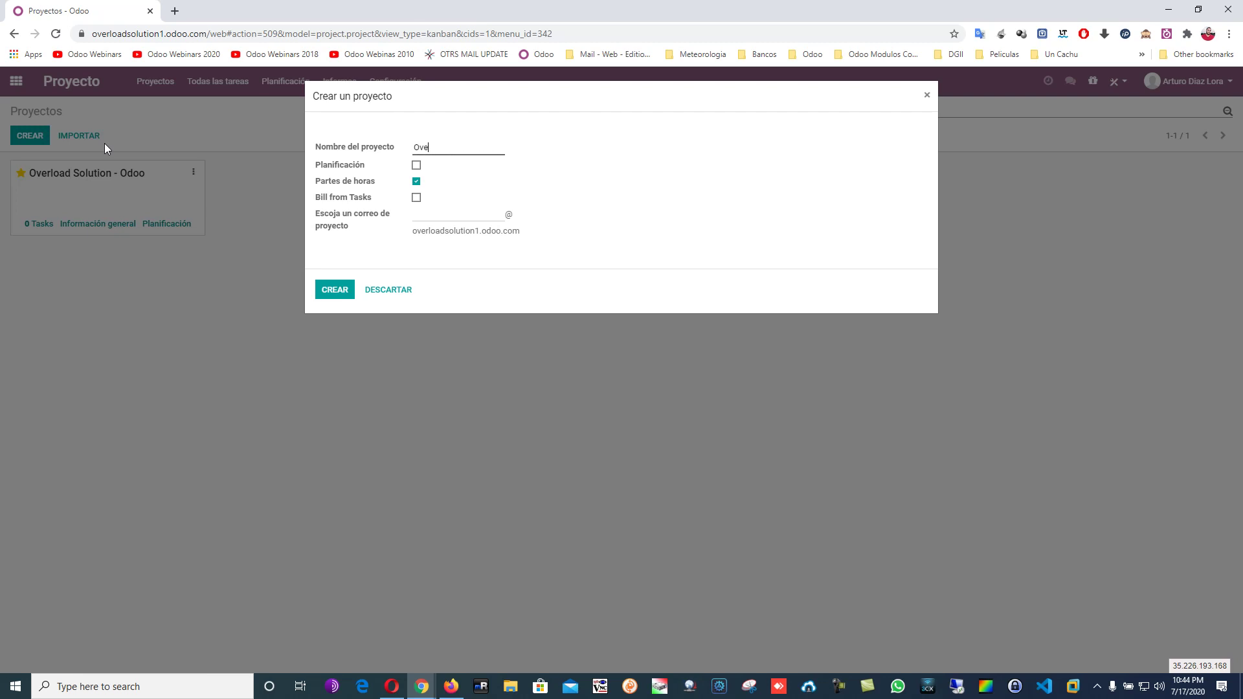
pyautogui.write('rload Solui')
pyautogui.write('tion')
pyautogui.write('- Infr')
pyautogui.write('aestruc')
pyautogui.write('turas')
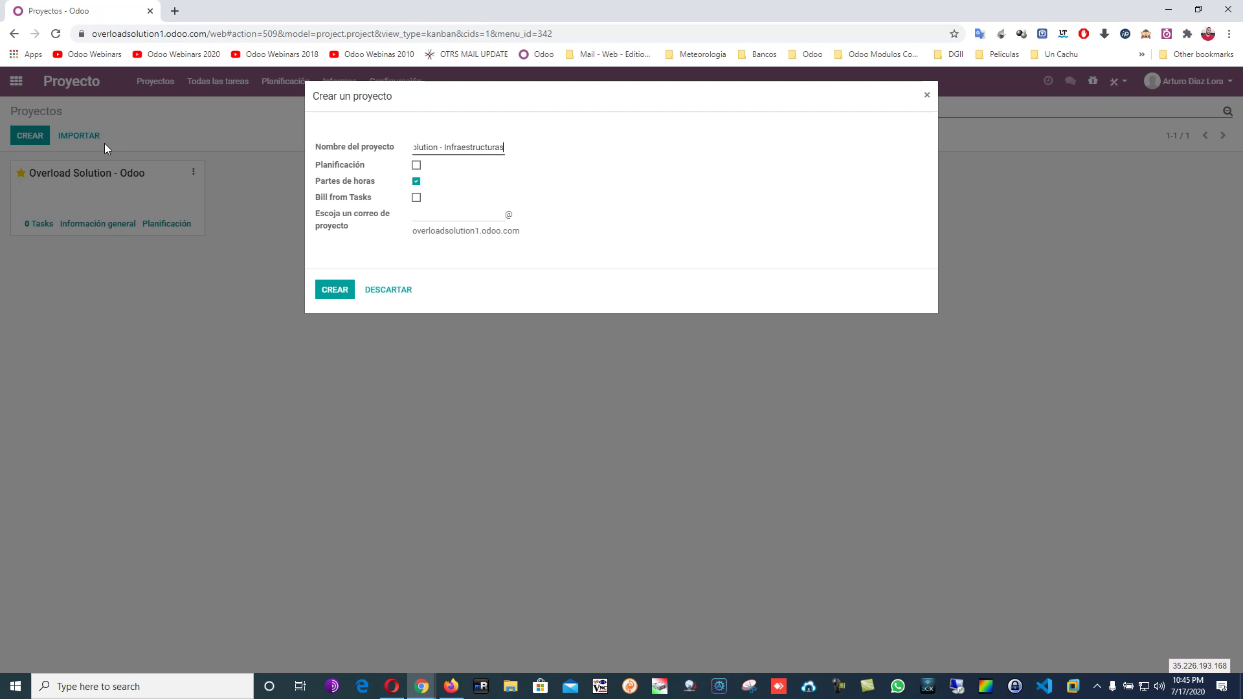
pyautogui.click(416, 166)
pyautogui.click(417, 197)
pyautogui.click(348, 289)
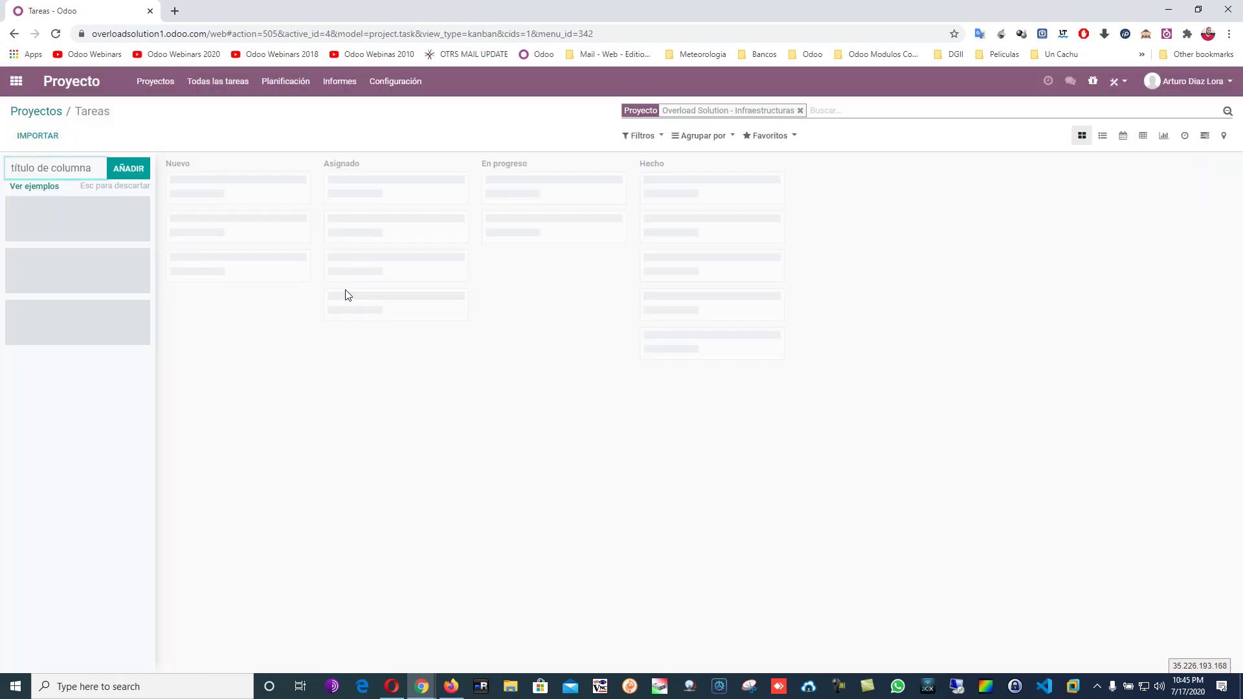
pyautogui.click(33, 111)
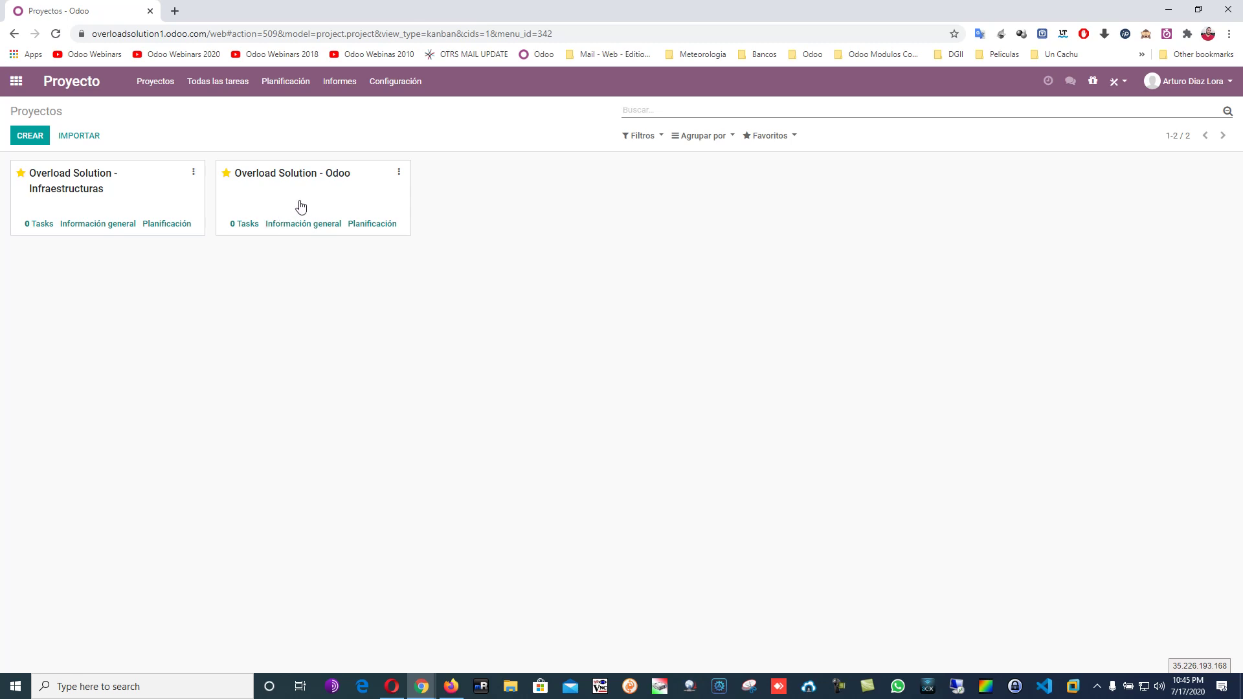
# Open the Overload Solution - Odoo board and add the Levantamiento and Capacitacion stages.
pyautogui.click(317, 189)
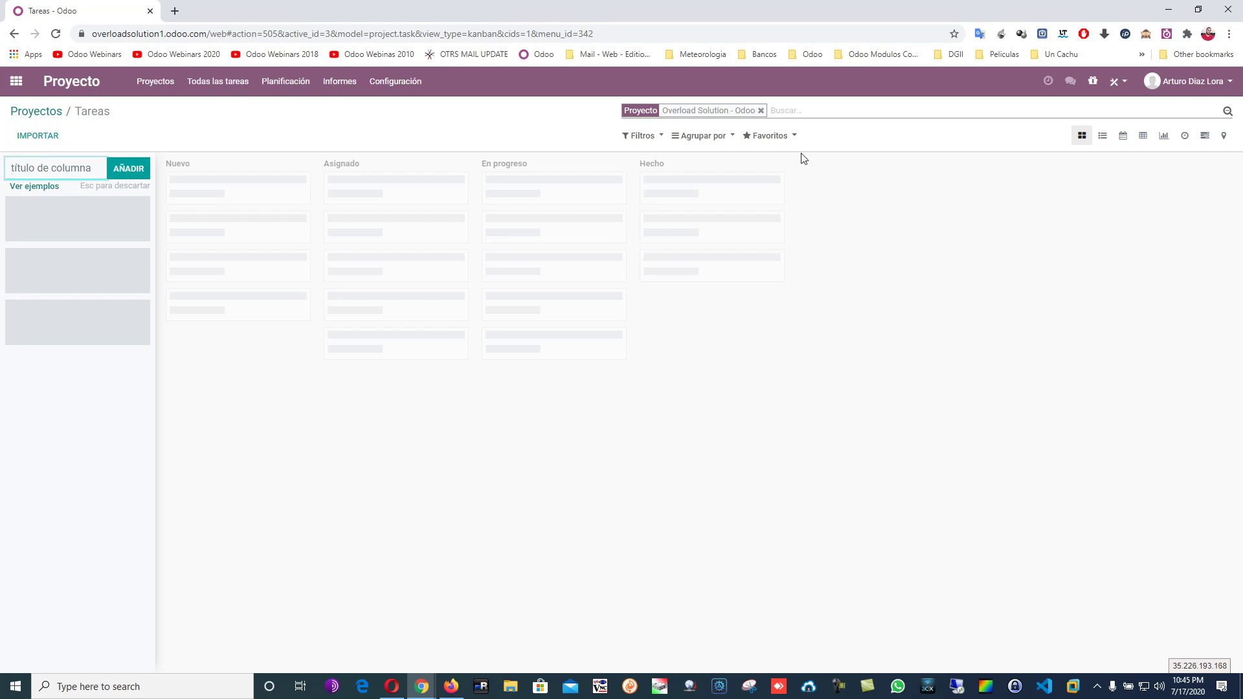
pyautogui.click(32, 114)
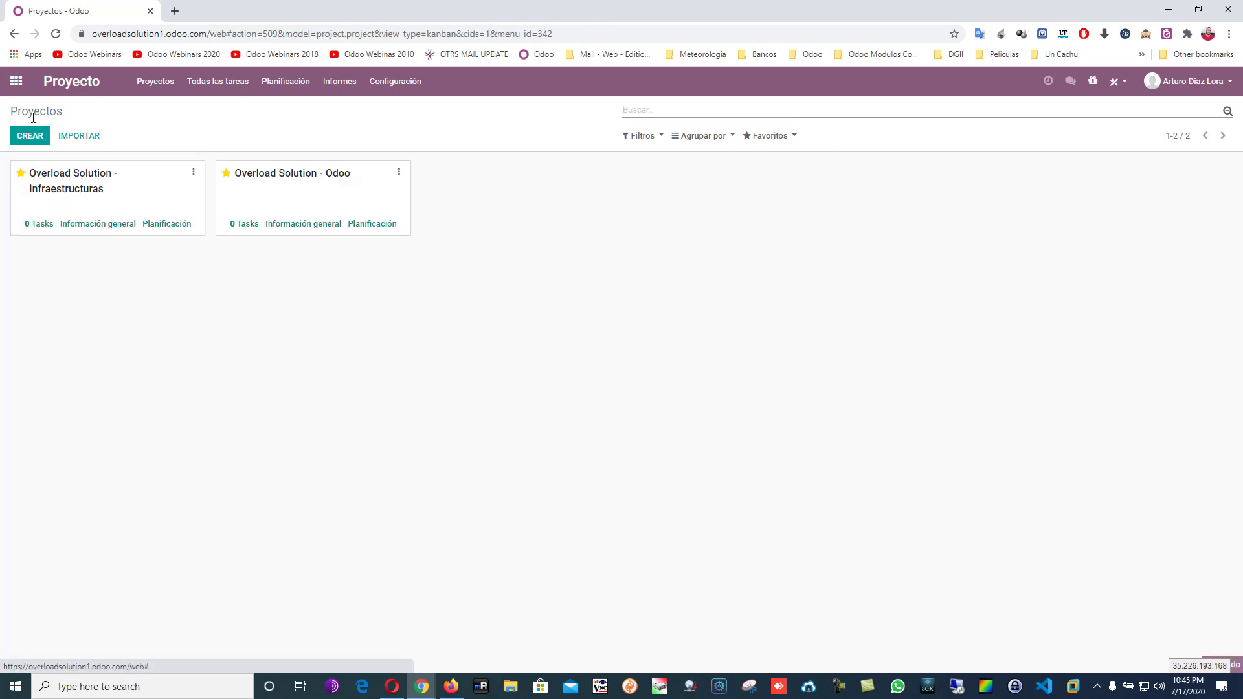
pyautogui.click(285, 192)
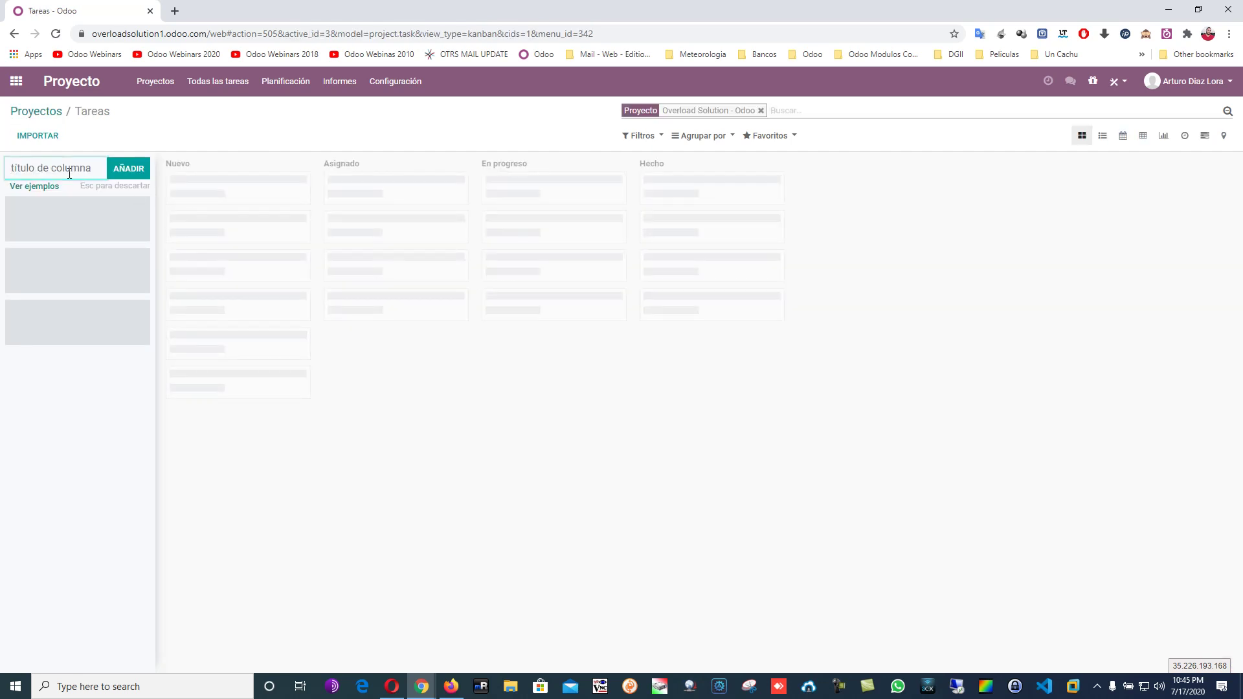
pyautogui.write('Levantaminento')
pyautogui.click(128, 169)
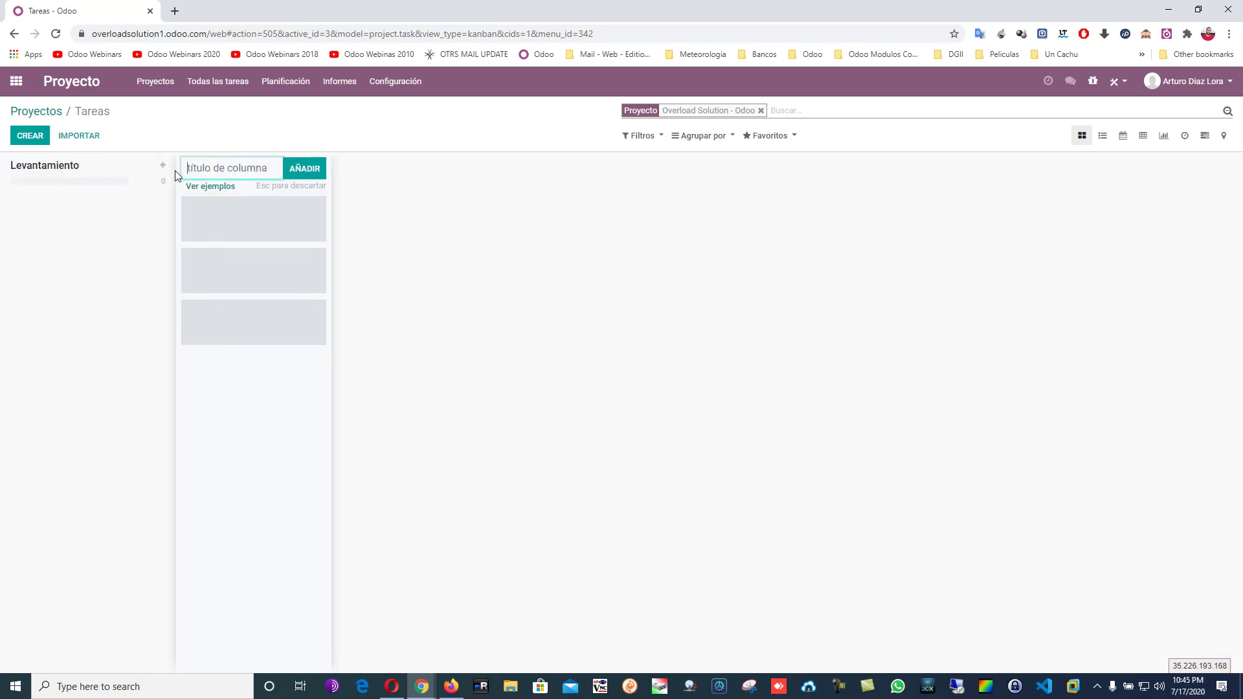
pyautogui.write('Capacitacion')
pyautogui.click(304, 168)
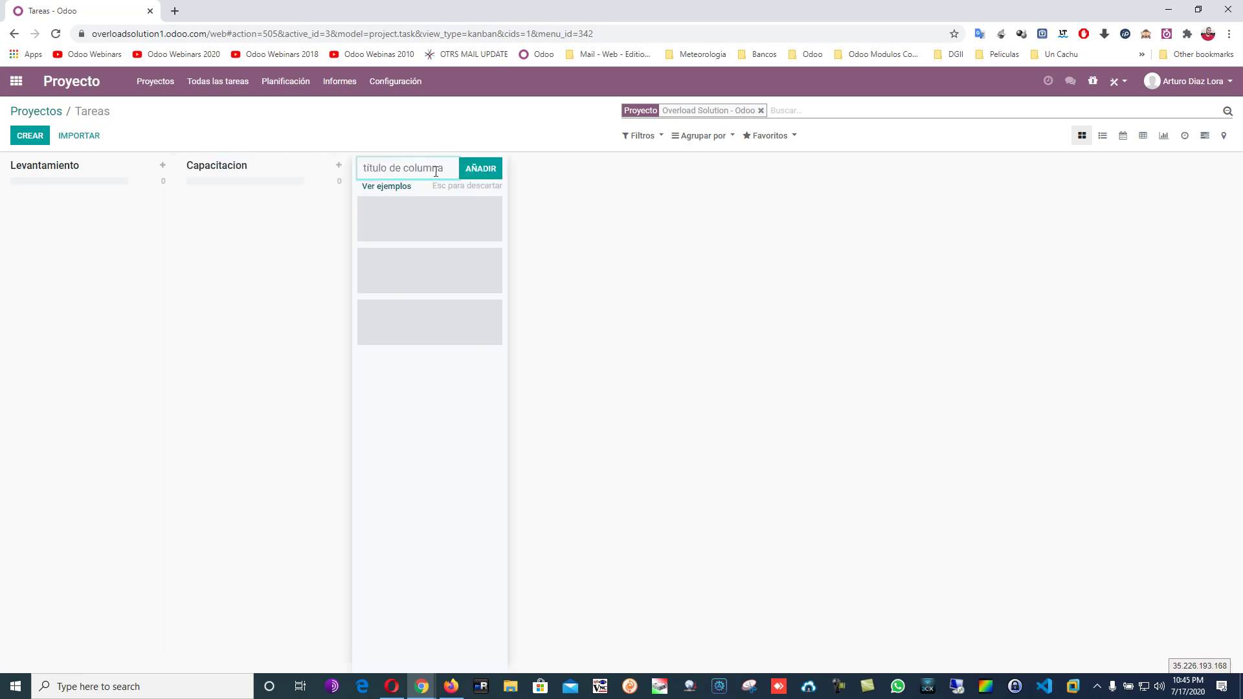
# Add the Implementacion, Verificacion and Completado stages, then return to the projects list.
pyautogui.write('Implementacion')
pyautogui.click(486, 168)
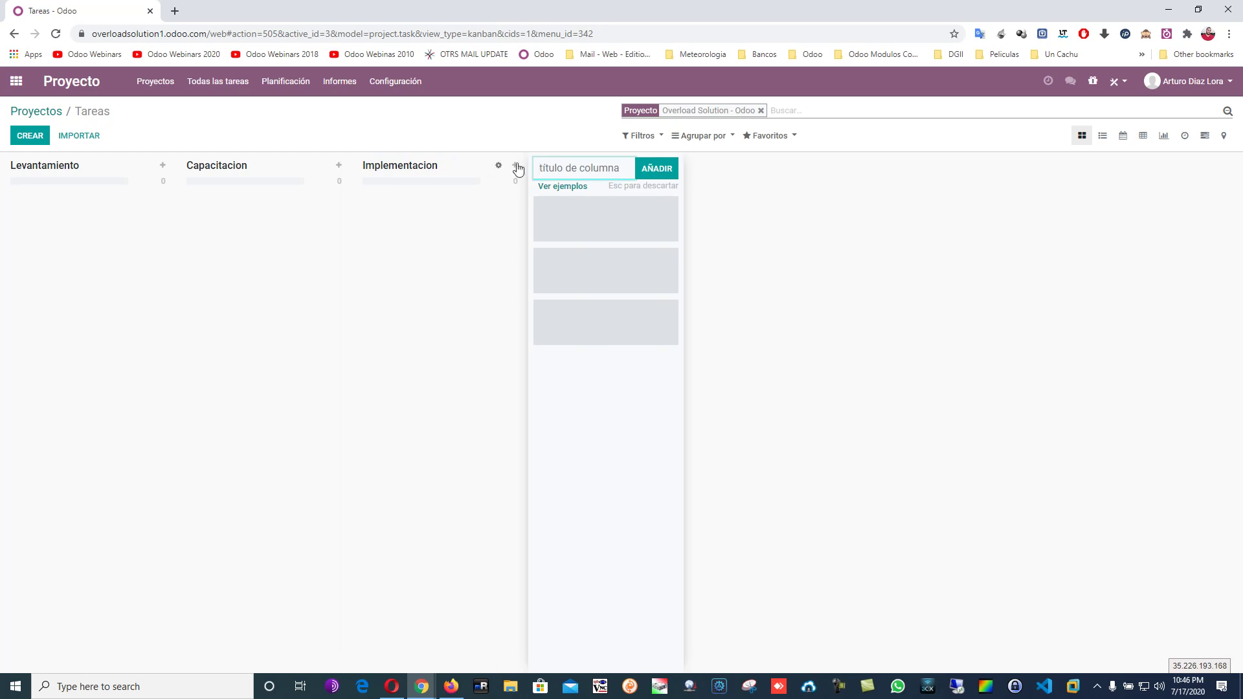
pyautogui.write('Verificacion')
pyautogui.click(658, 170)
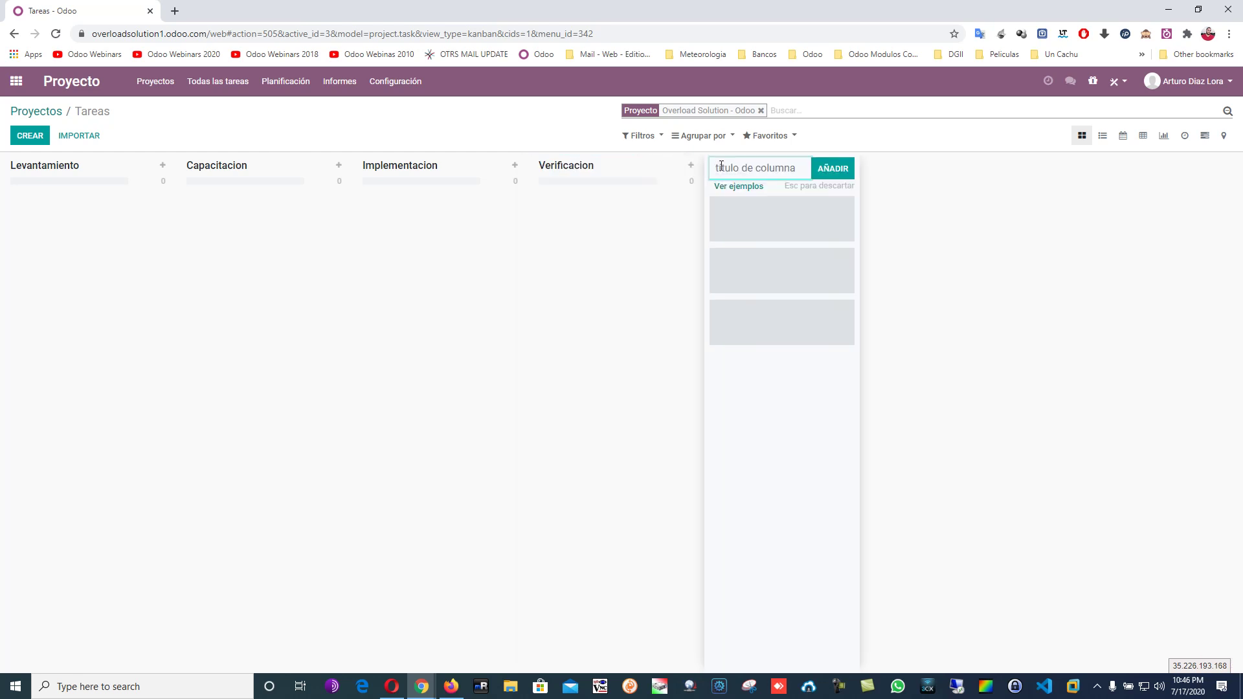
pyautogui.write('Completado')
pyautogui.click(831, 172)
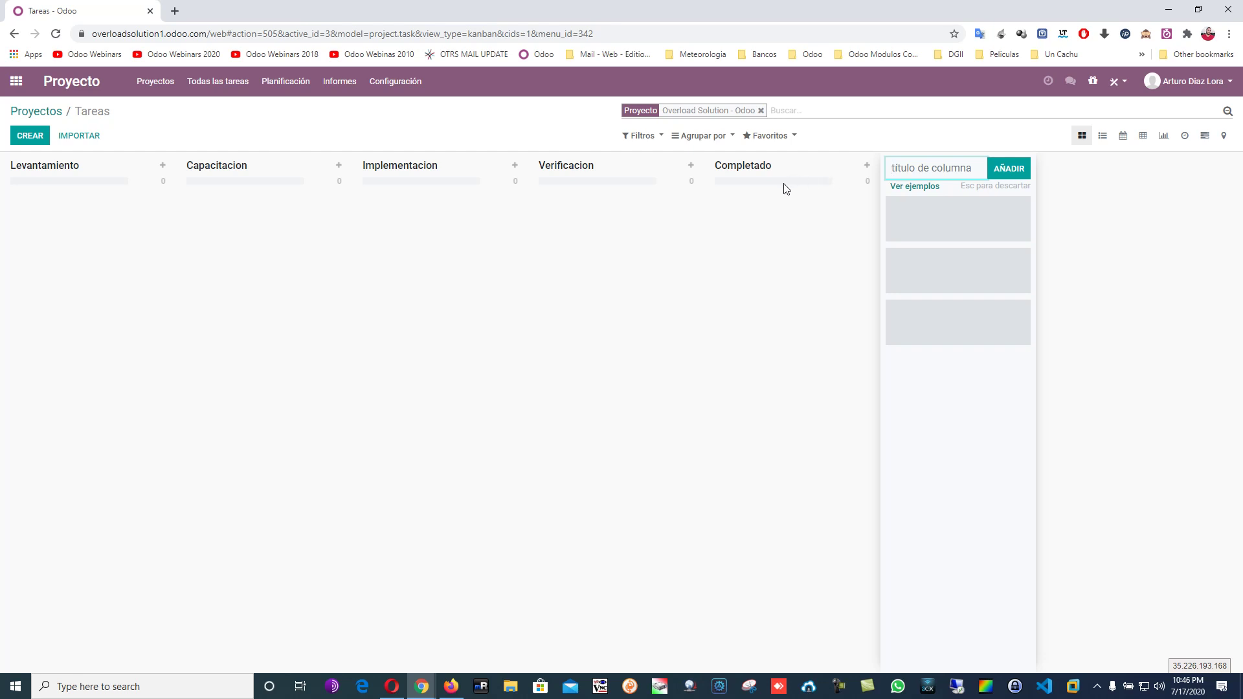
pyautogui.click(56, 110)
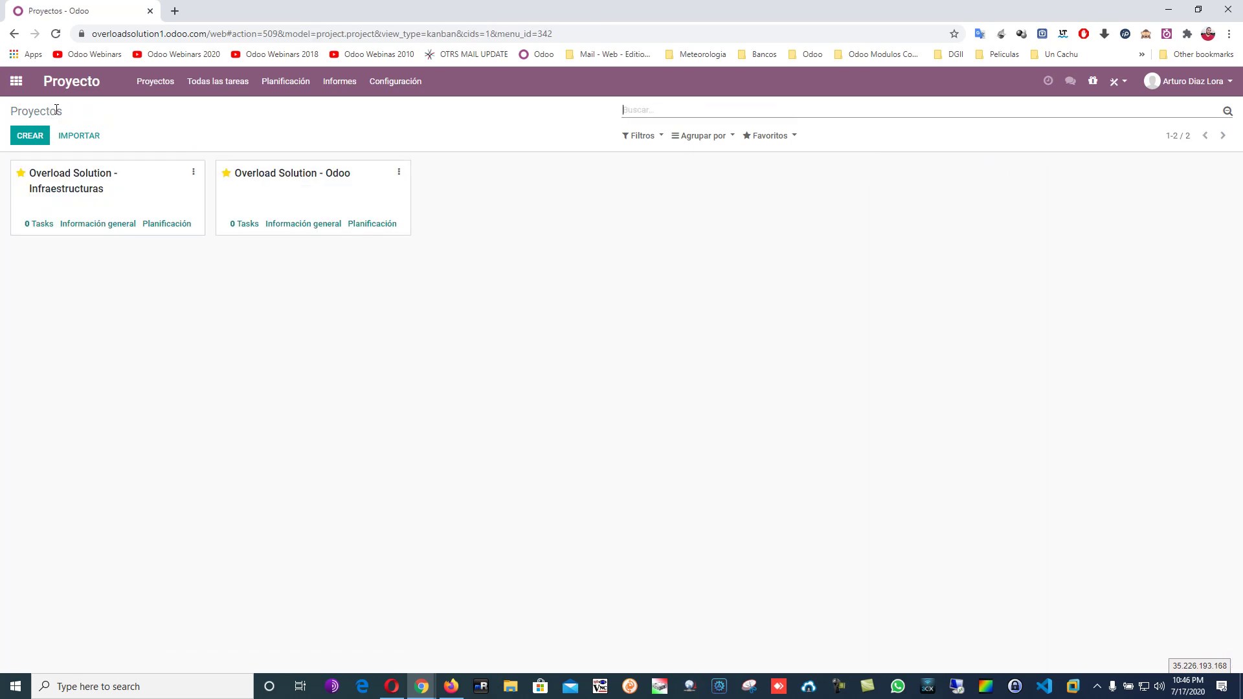
# Open the Overload Solution - Odoo project's Tareas kanban board.
pyautogui.click(290, 193)
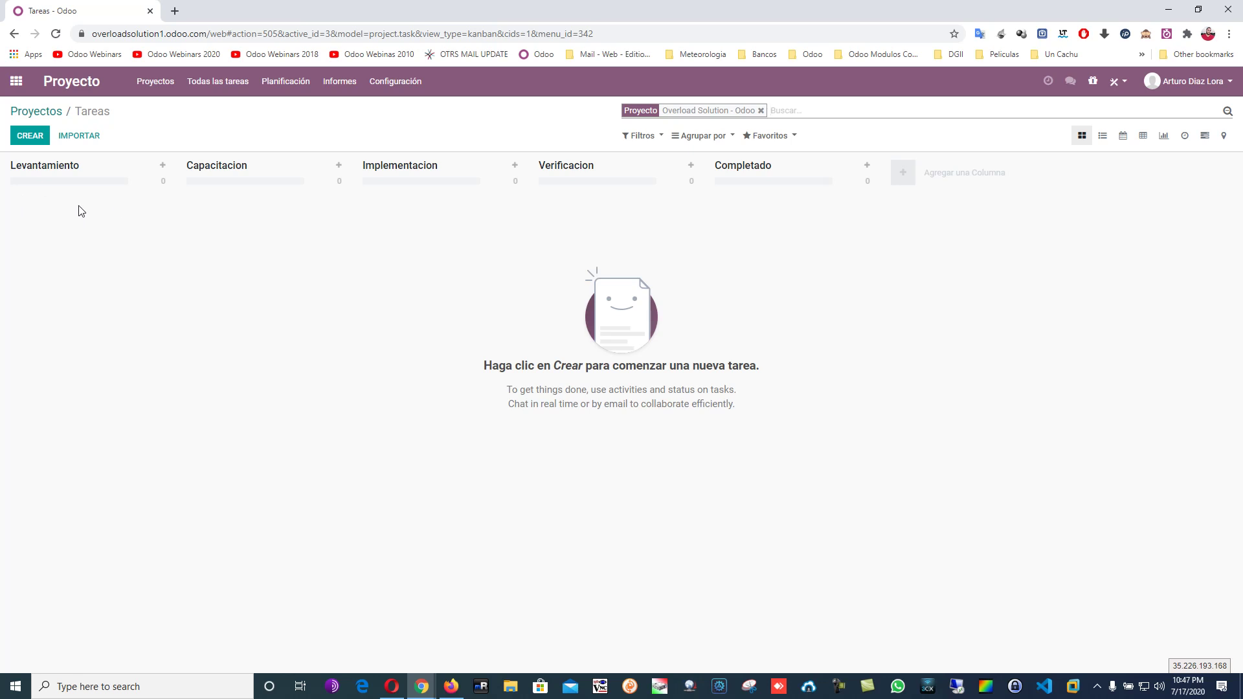
# Add a task titled 'CT002 - Google' to the Levantamiento stage.
pyautogui.click(162, 165)
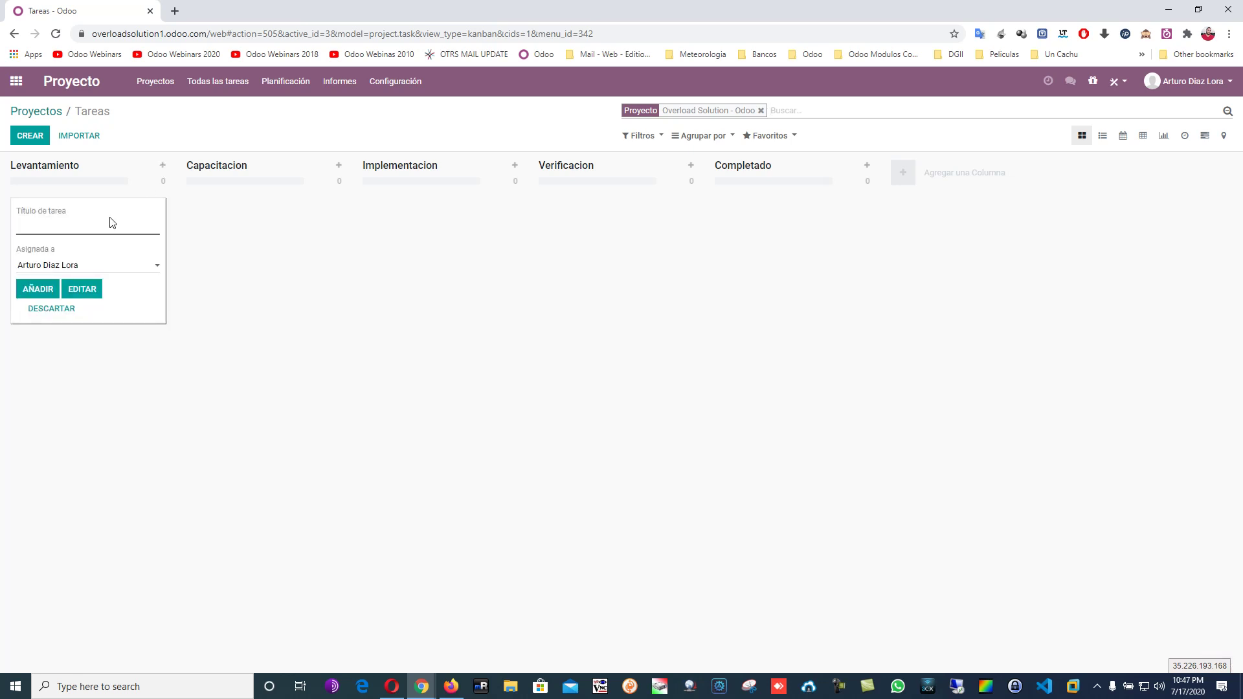
pyautogui.write('OS')
pyautogui.press('BackSpace')
pyautogui.press('BackSpace')
pyautogui.write('CT002 - Google')
pyautogui.click(40, 295)
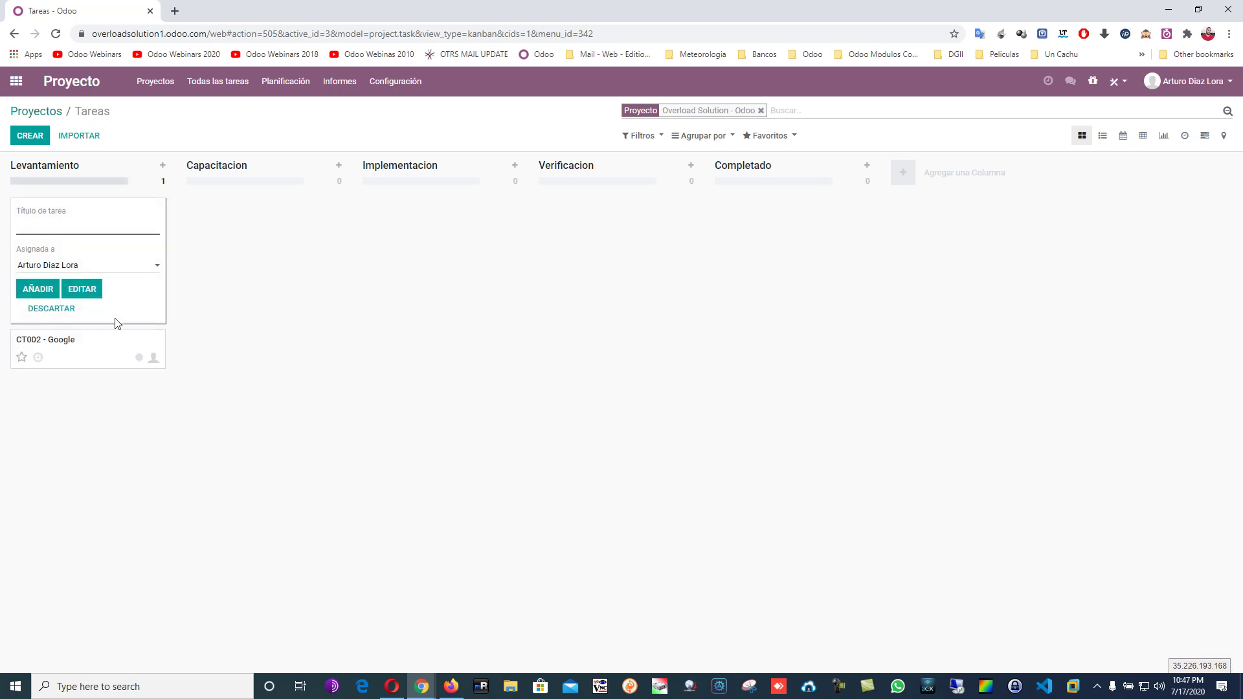
pyautogui.click(95, 346)
# Open the CT002 - Google task, then return to the board discarding edits.
pyautogui.click(90, 216)
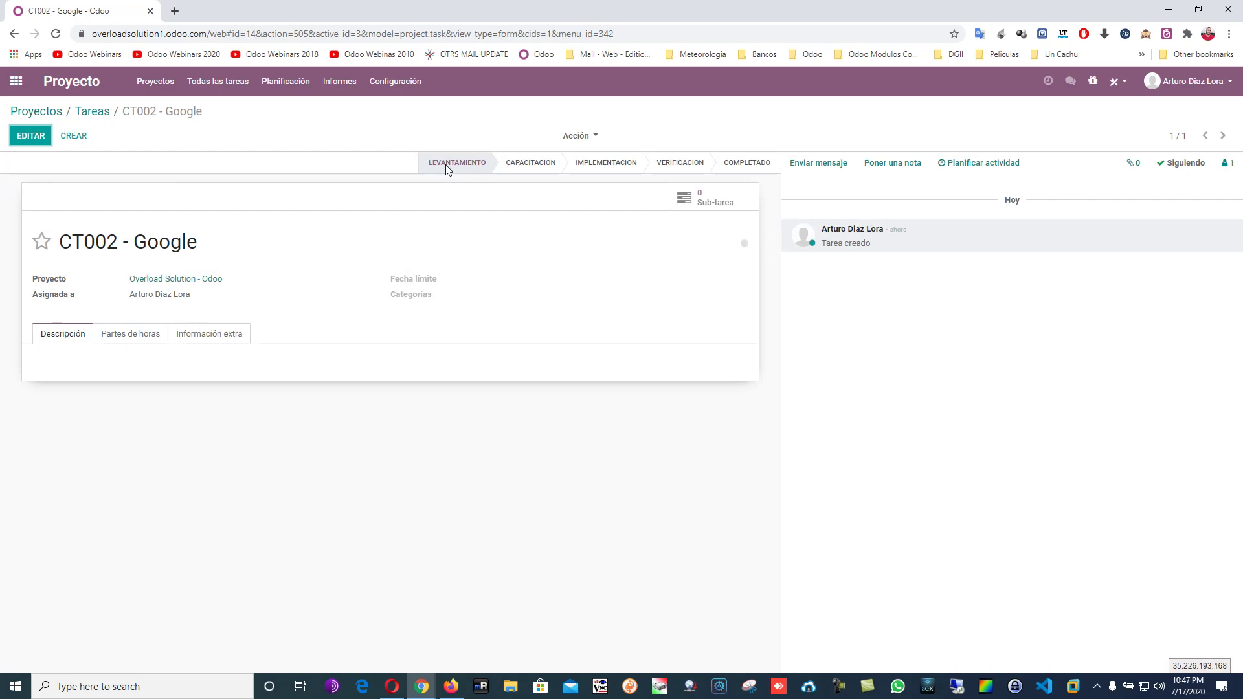
pyautogui.click(30, 136)
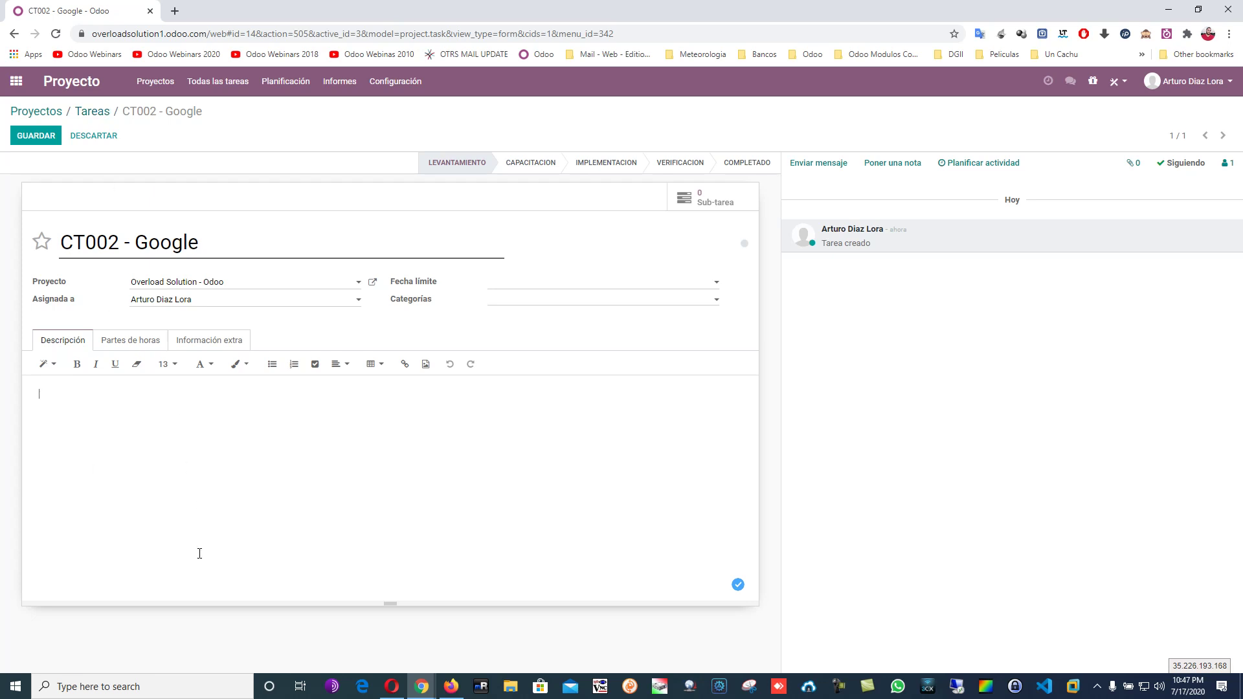
pyautogui.click(89, 113)
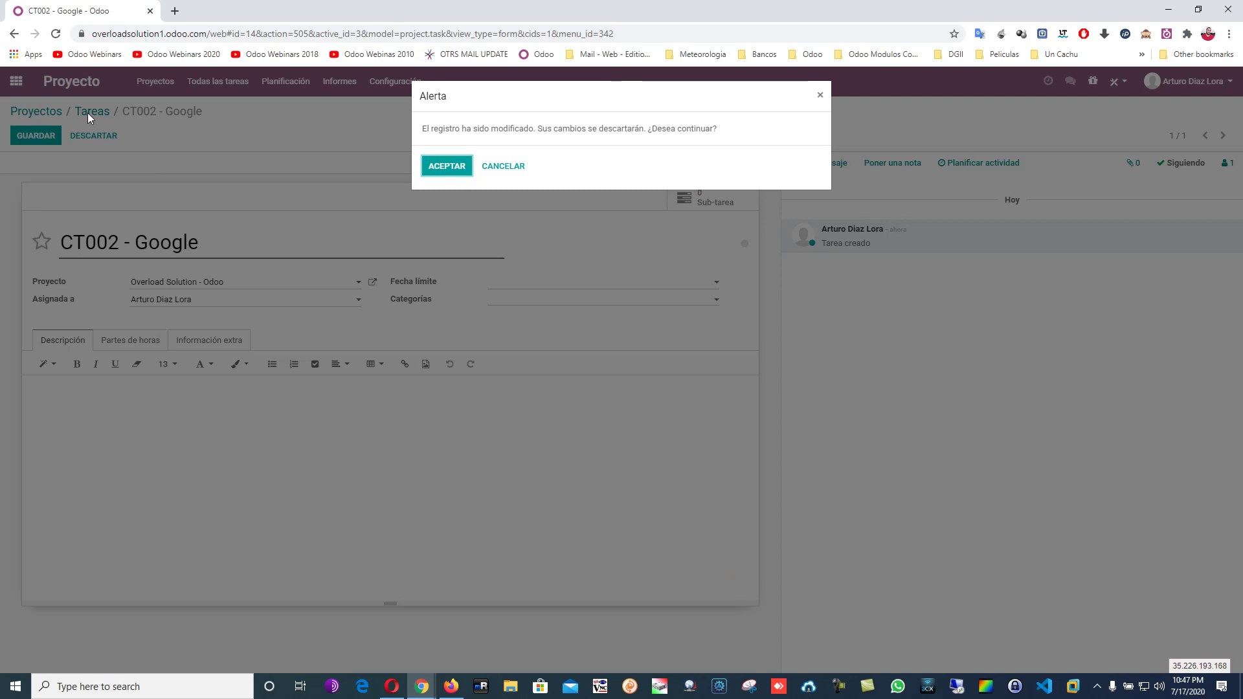
pyautogui.click(448, 169)
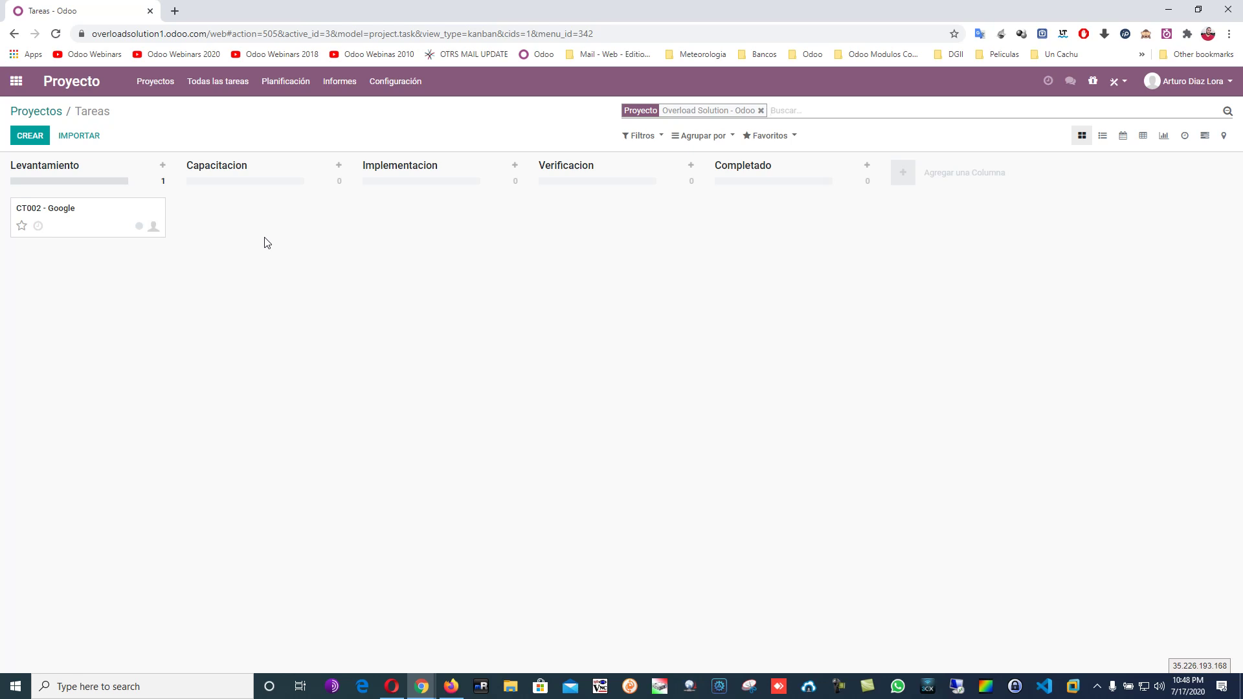
# Write a note on CT002 - Google saying Google has all the information for the next stage.
pyautogui.click(90, 205)
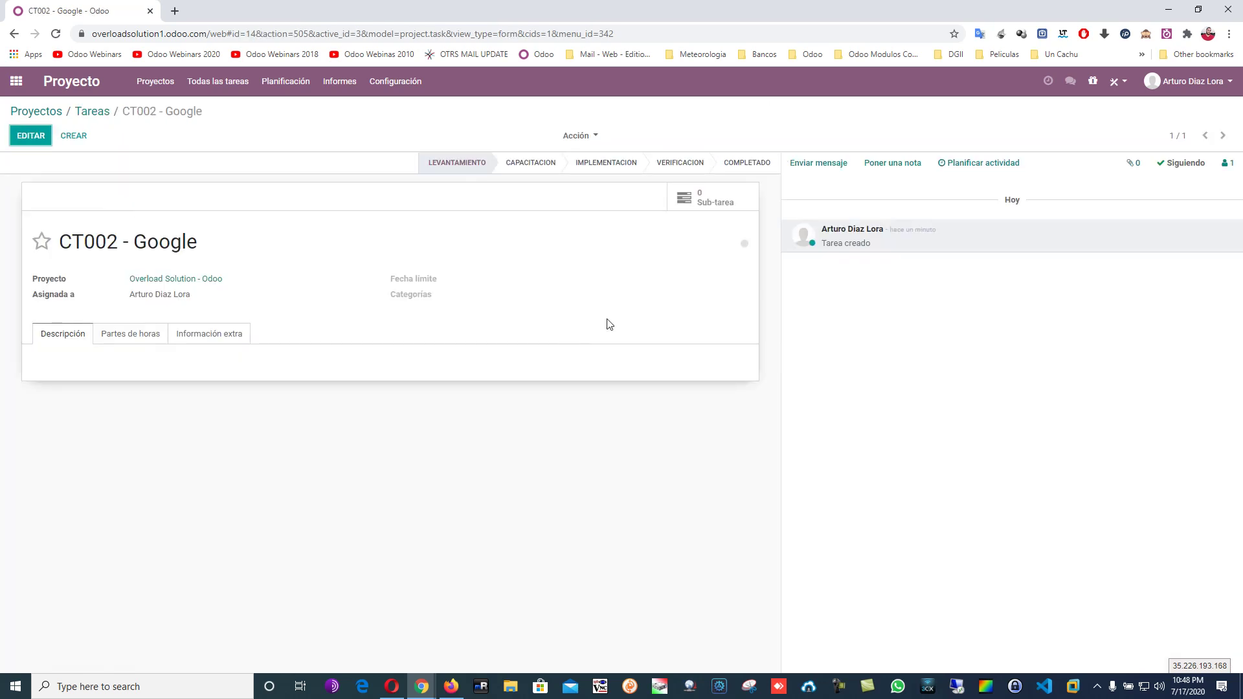
pyautogui.click(890, 165)
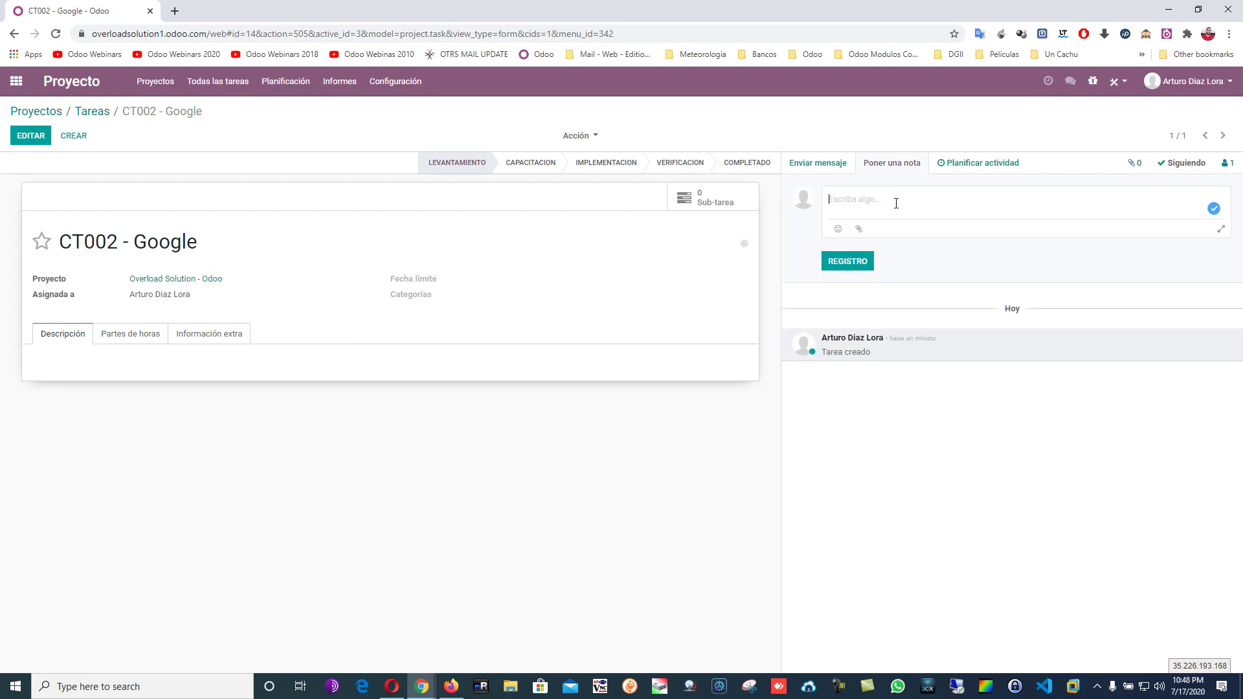
pyautogui.write('Toda')
pyautogui.press('BackSpace')
pyautogui.press('BackSpace')
pyautogui.press('BackSpace')
pyautogui.press('BackSpace')
pyautogui.write('La empresa Google esta lista para la implementacion aqui adju')
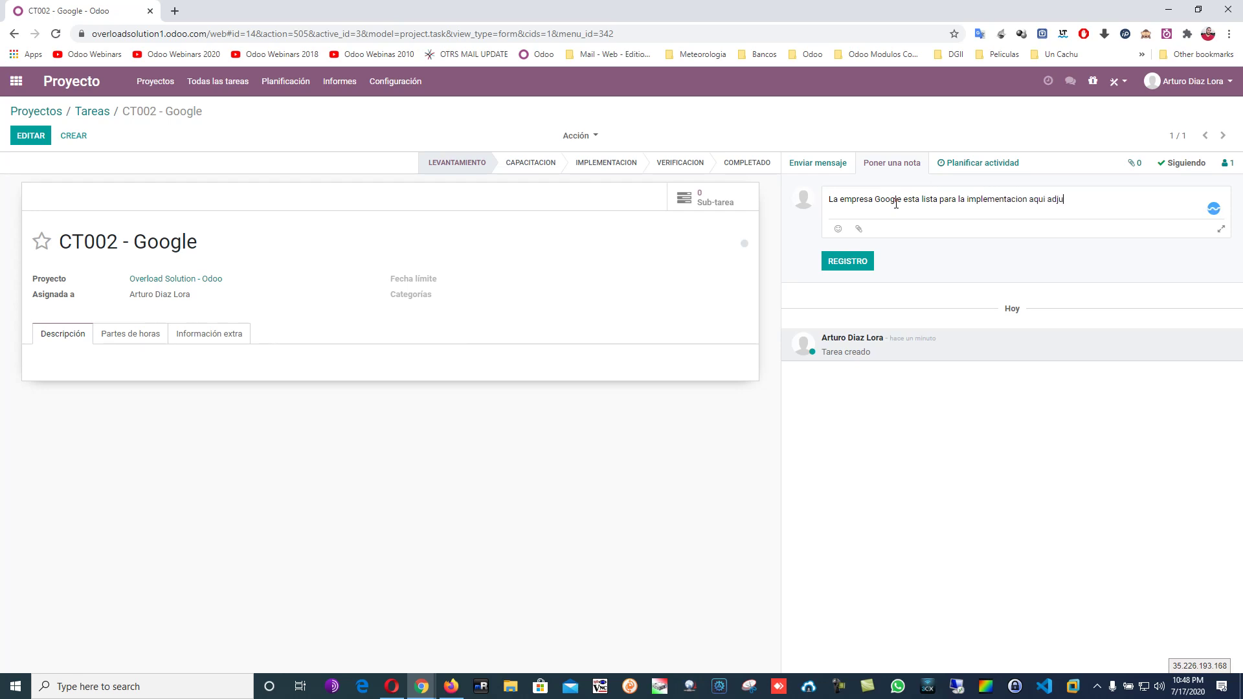
pyautogui.write('t')
pyautogui.write('oda la inf')
pyautogui.write('ormacion, pueden pas')
pyautogui.write('ar a la etapa')
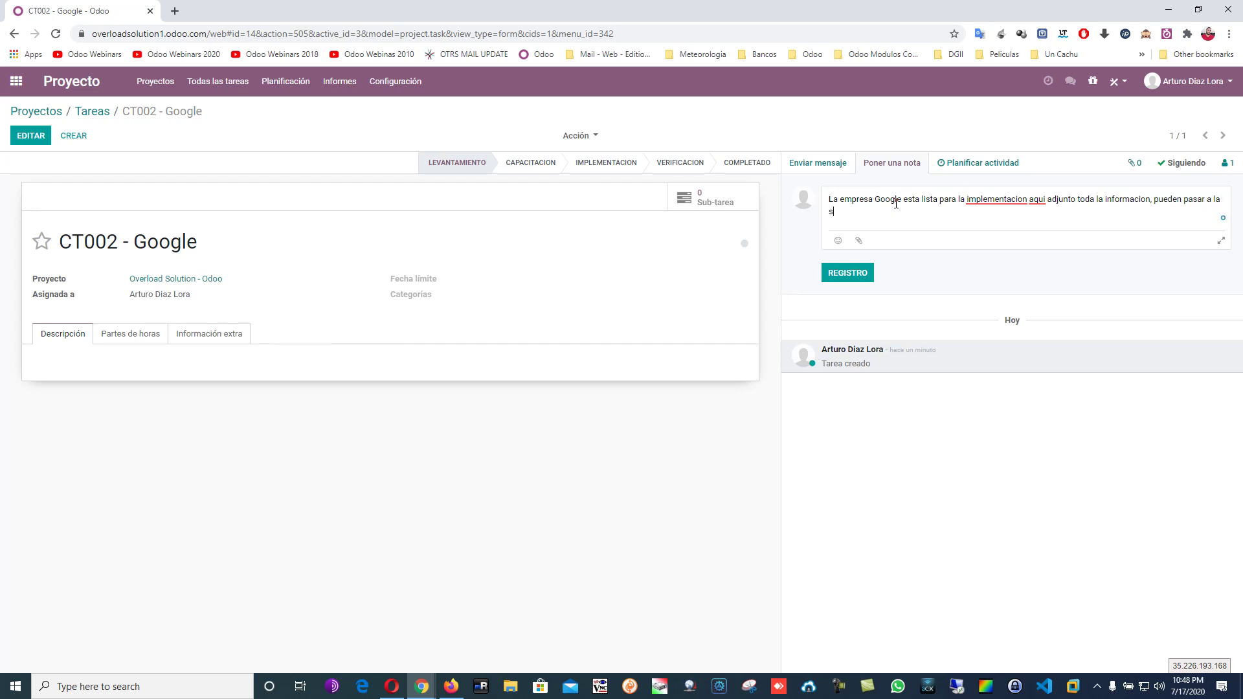
pyautogui.press('BackSpace')
pyautogui.press('BackSpace')
pyautogui.press('BackSpace')
pyautogui.press('BackSpace')
pyautogui.press('BackSpace')
pyautogui.write('siguiente etapa @')
# Mention both team members in the note and begin attaching a file.
pyautogui.press('Down')
pyautogui.press('Return')
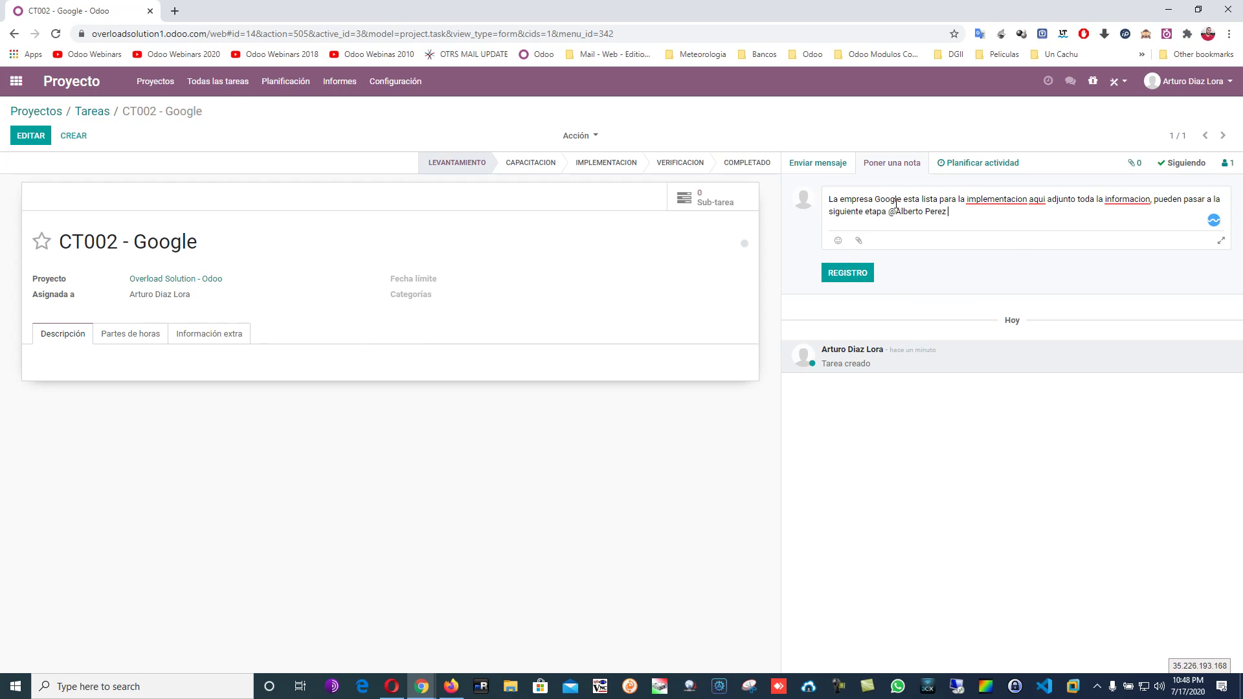
pyautogui.write('@')
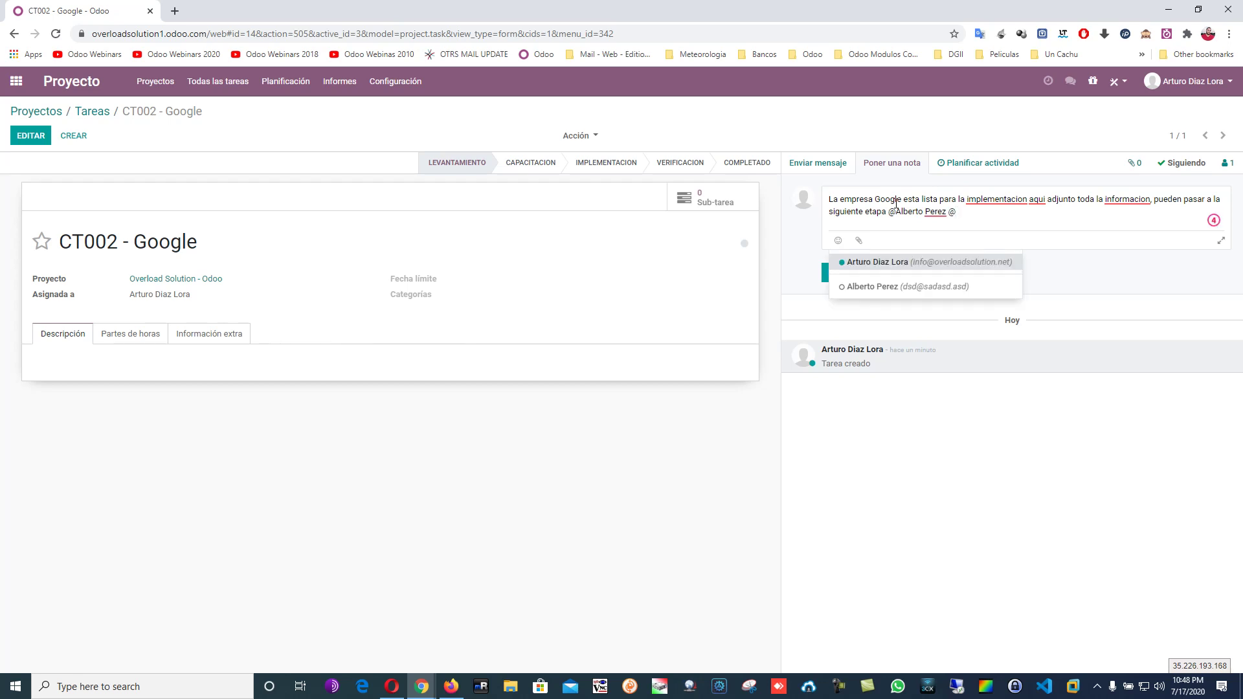
pyautogui.press('Return')
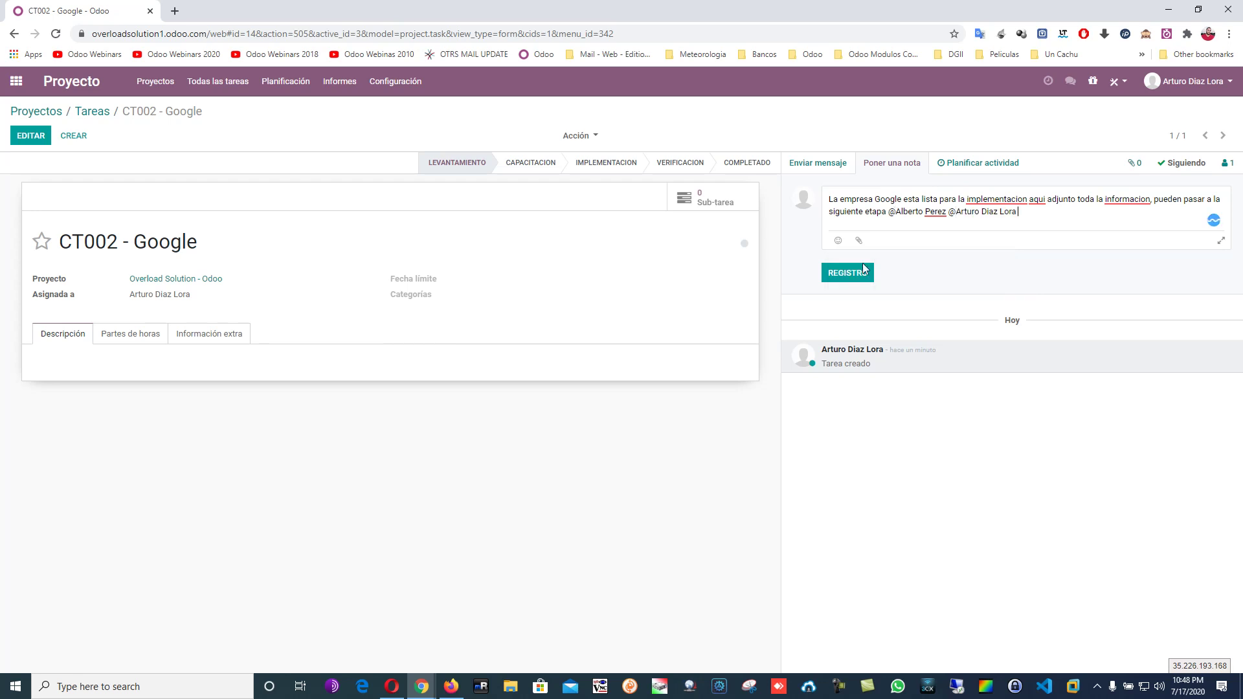
pyautogui.click(858, 238)
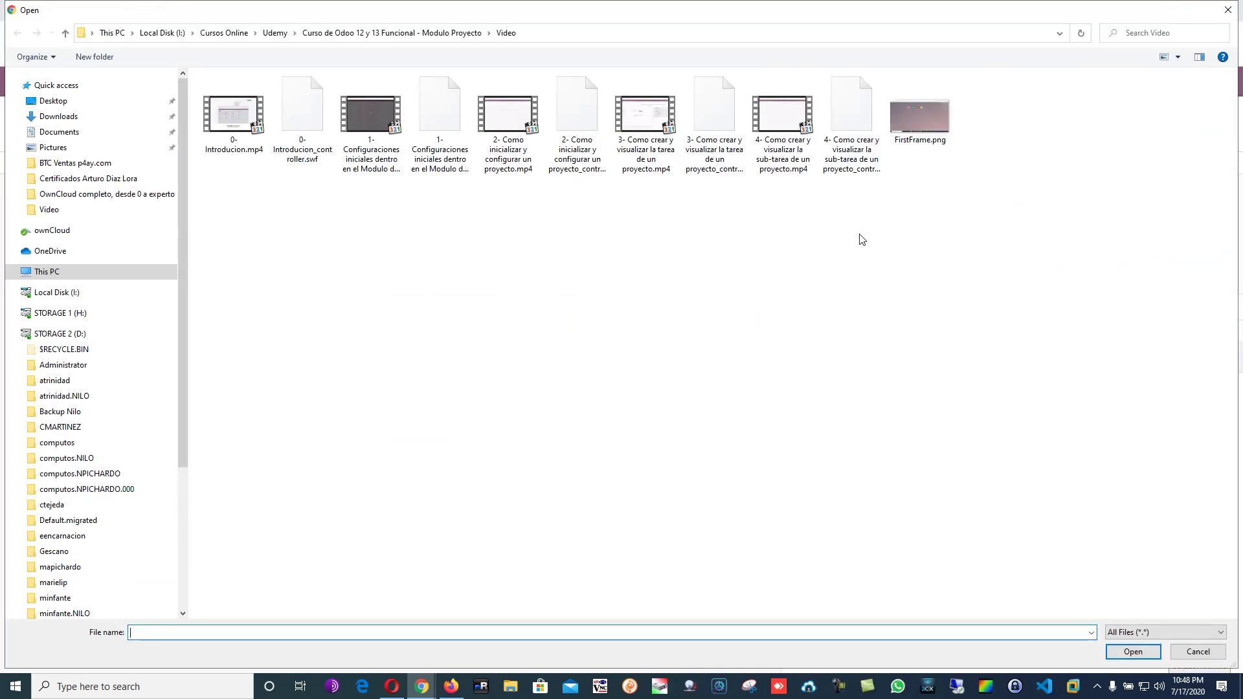
# Attach the Cotizacion PDF from the Downloads folder.
pyautogui.click(65, 123)
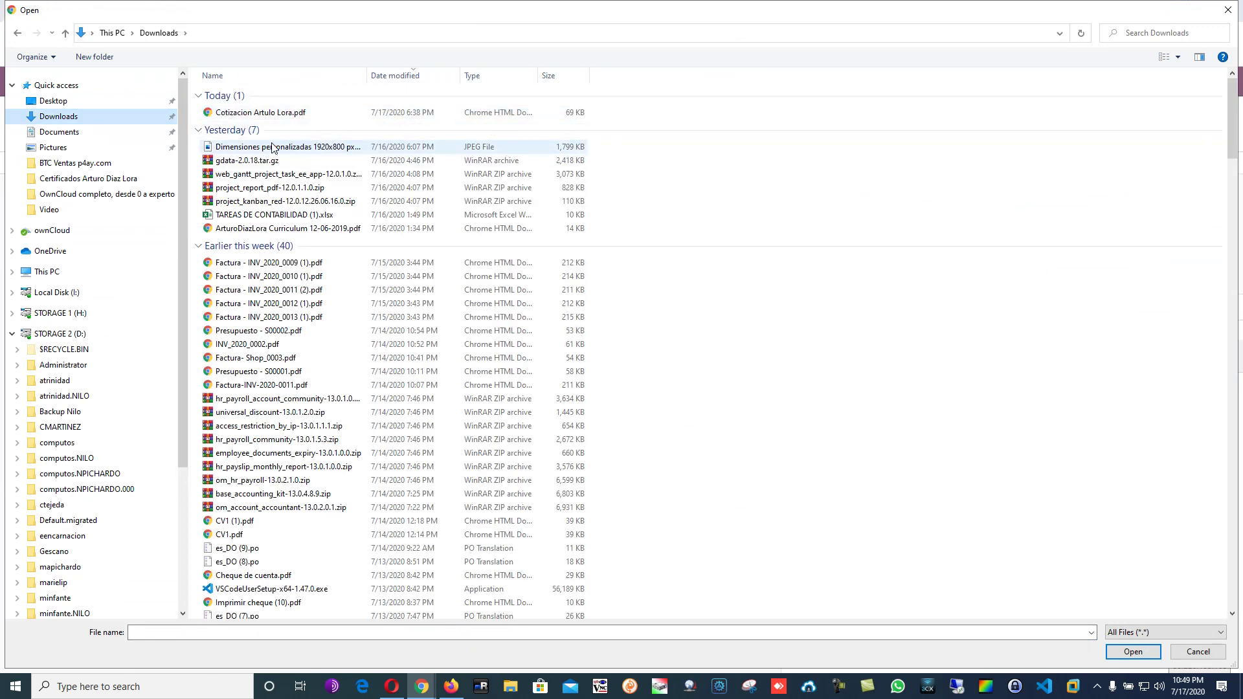
pyautogui.doubleClick(259, 113)
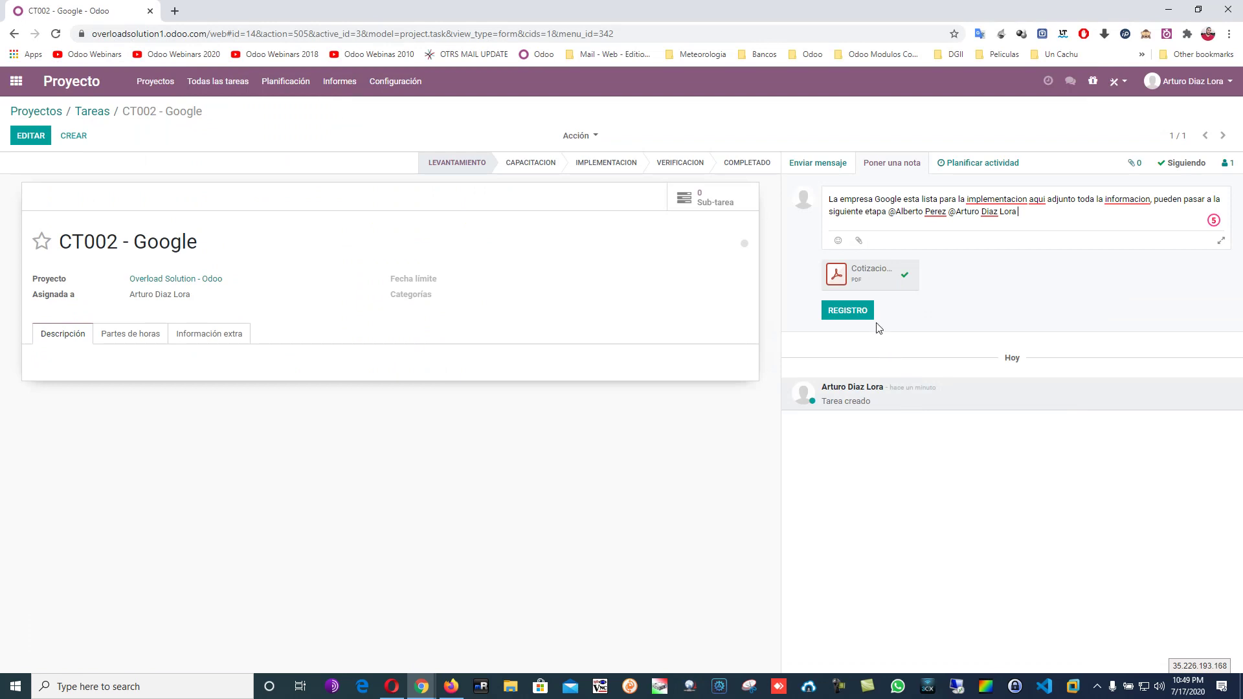
# Post the note with the quotation, set status to Listo para la siguiente etapa, return to Tareas.
pyautogui.click(860, 322)
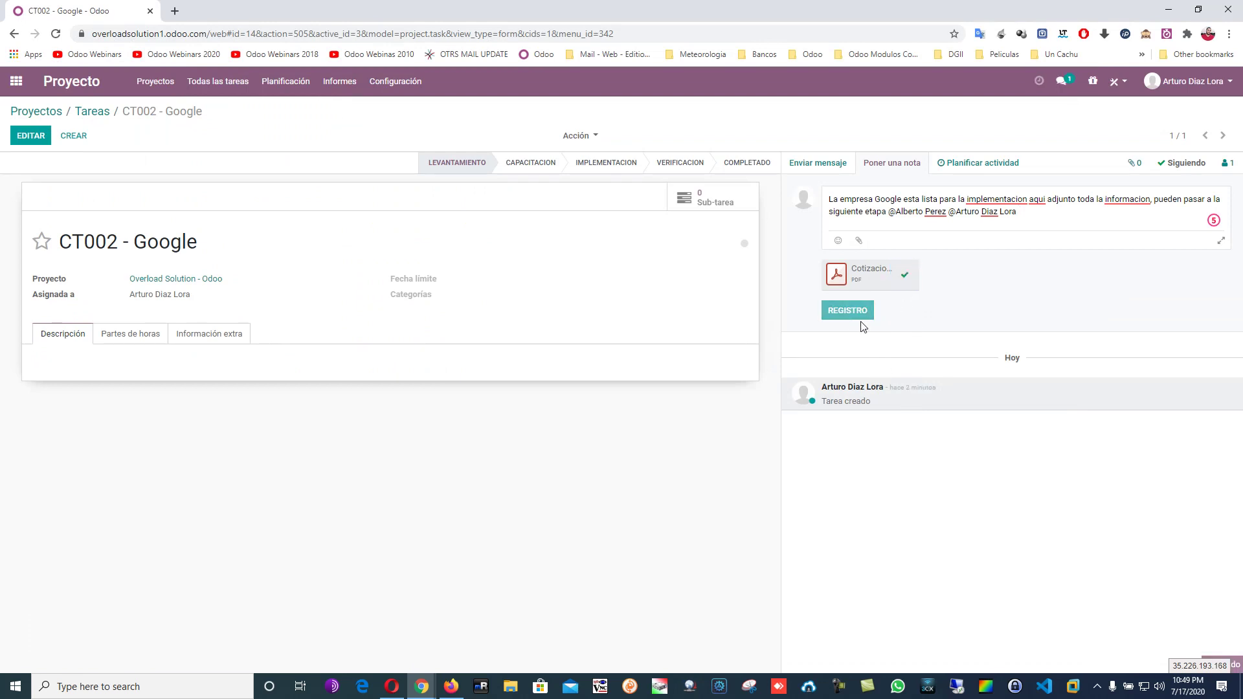
pyautogui.moveTo(949, 230)
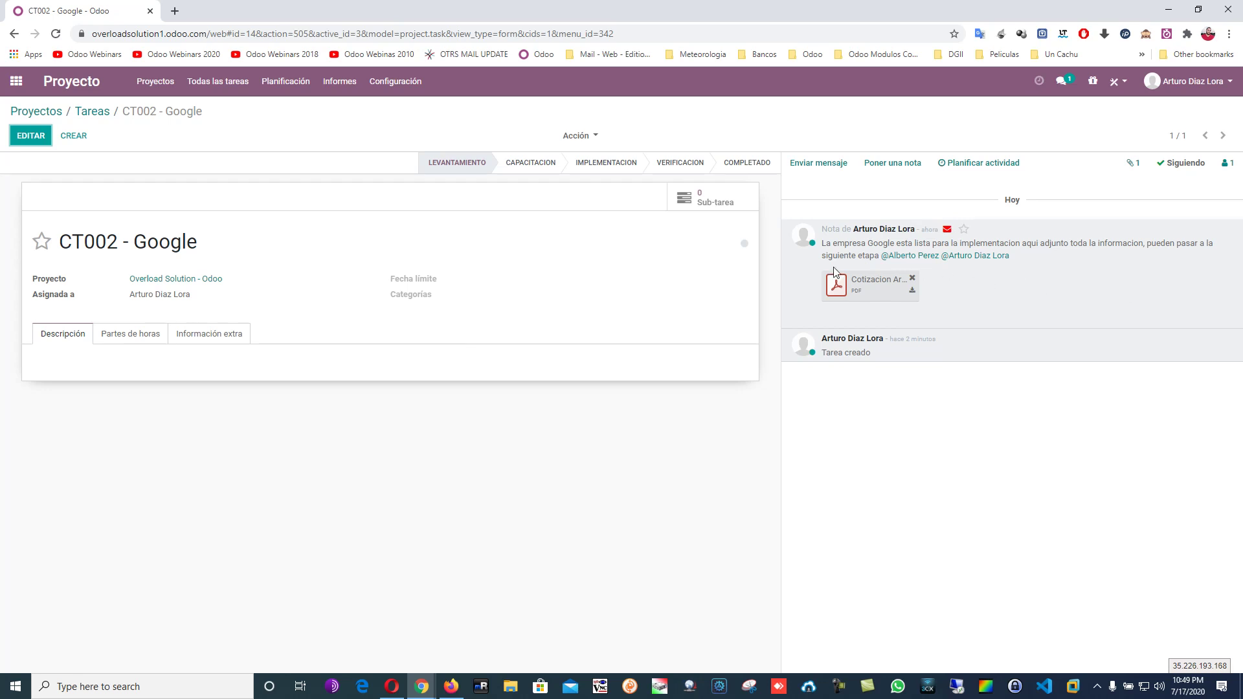
pyautogui.click(745, 246)
pyautogui.click(686, 271)
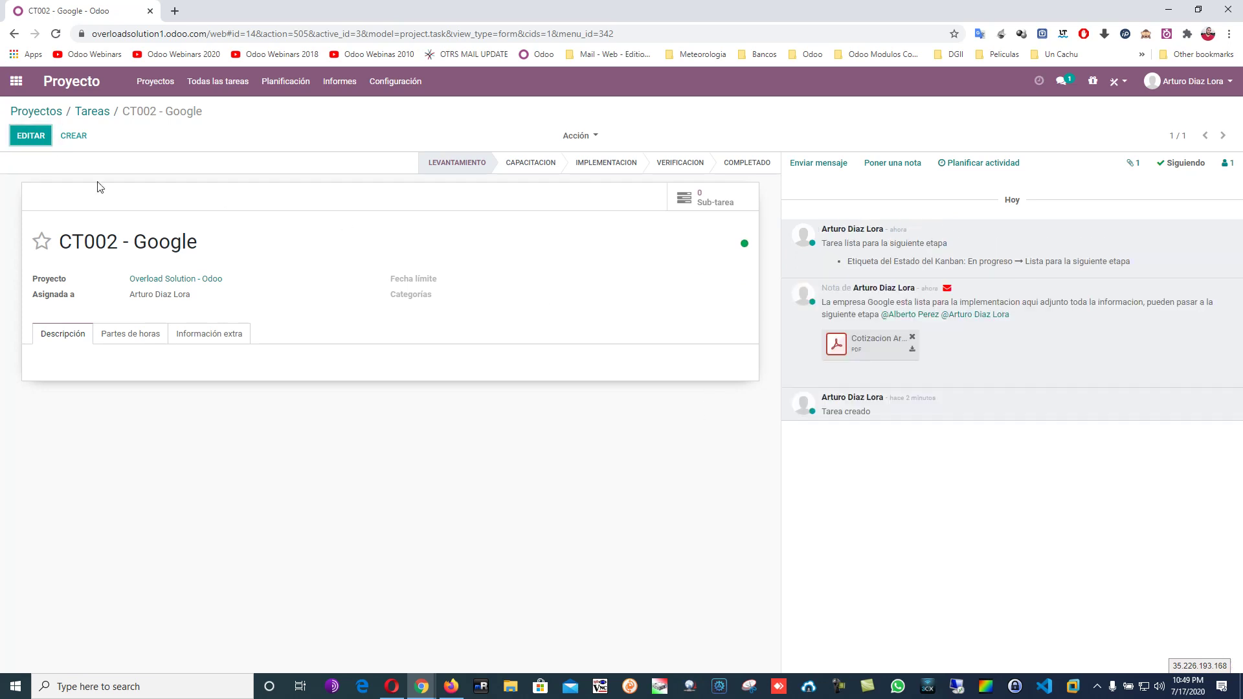
pyautogui.click(93, 112)
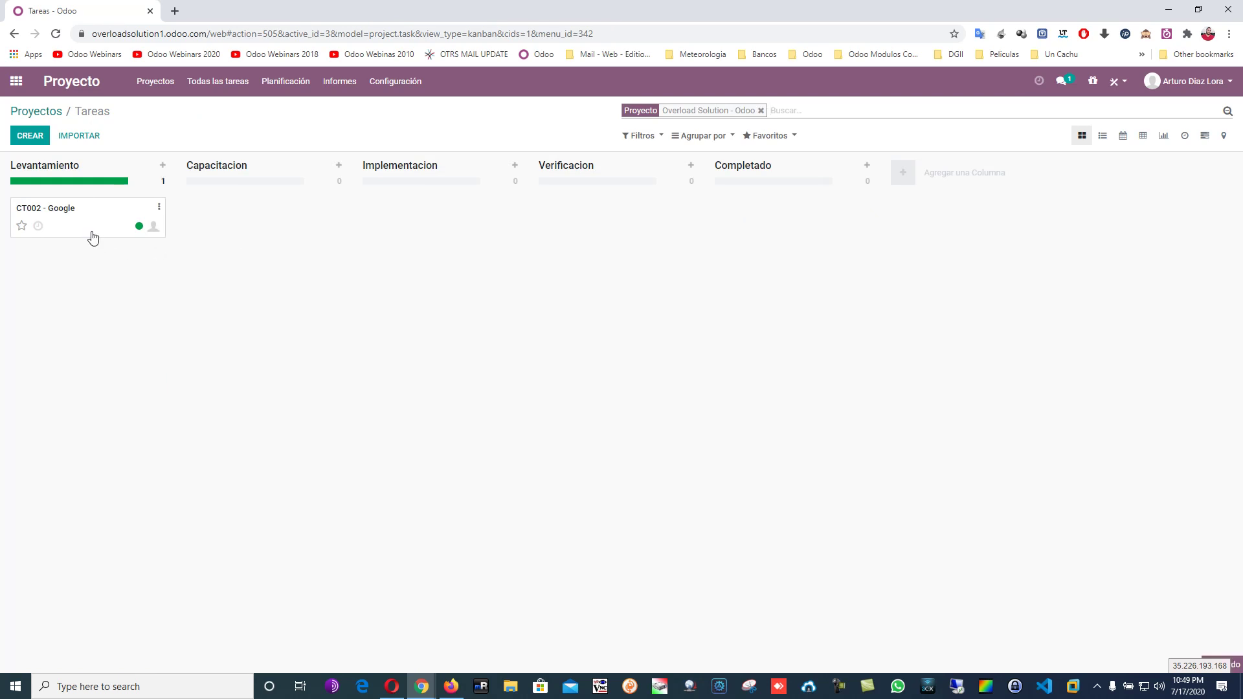
# Move CT002 - Google to Capacitacion and reassign it to the other team member.
pyautogui.click(93, 238)
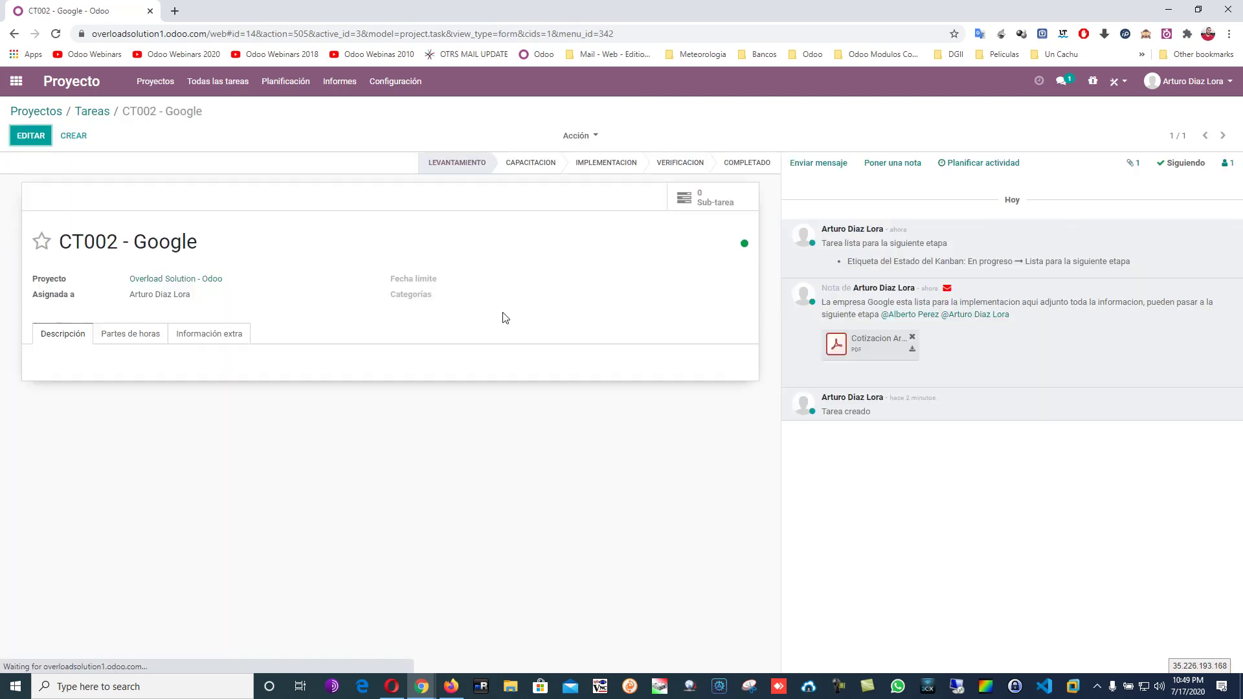
pyautogui.click(544, 165)
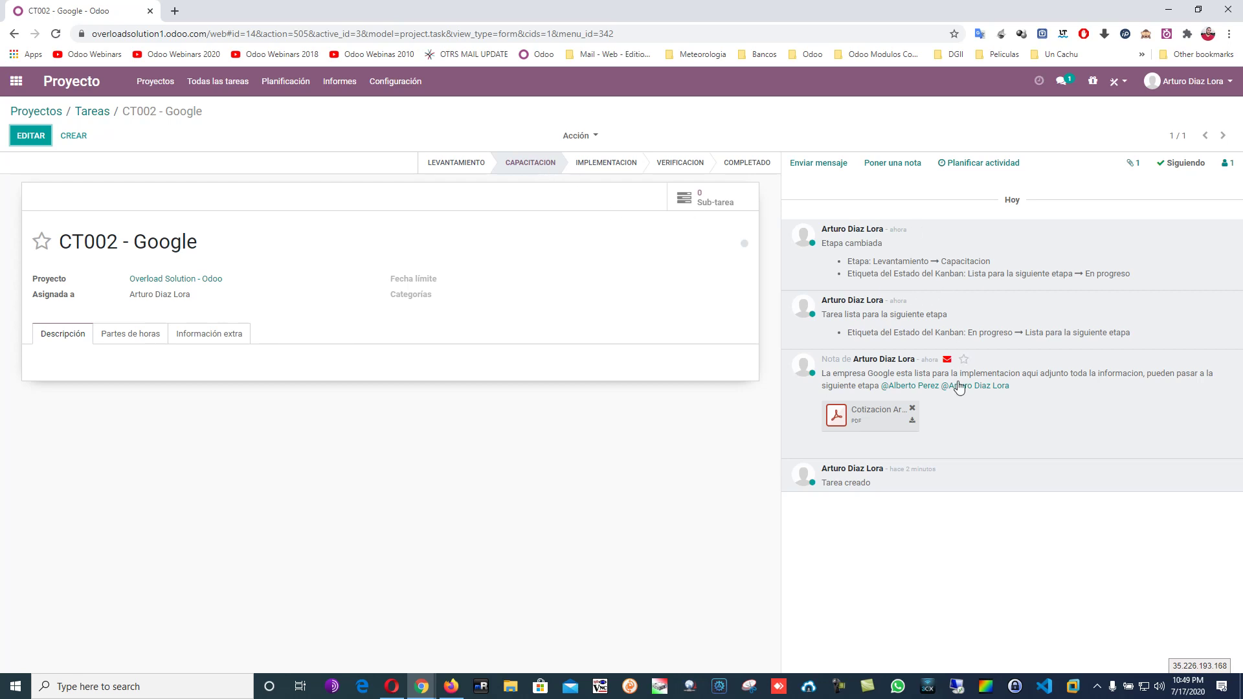
pyautogui.click(29, 135)
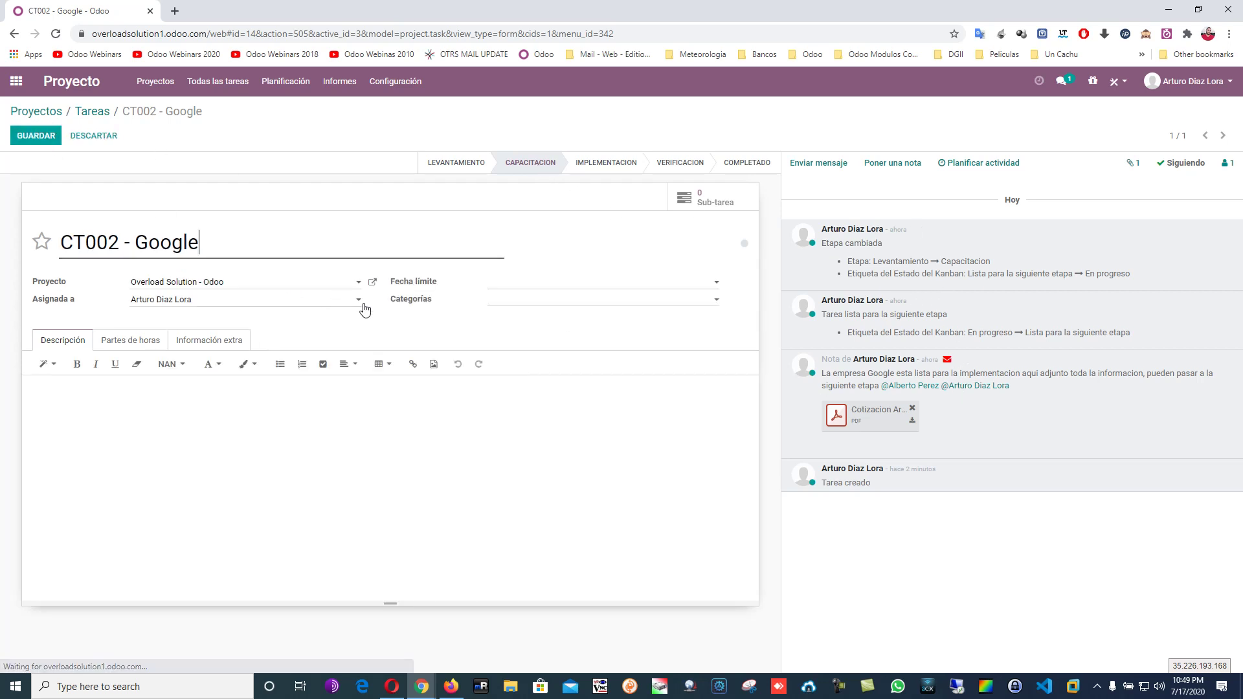
pyautogui.click(270, 304)
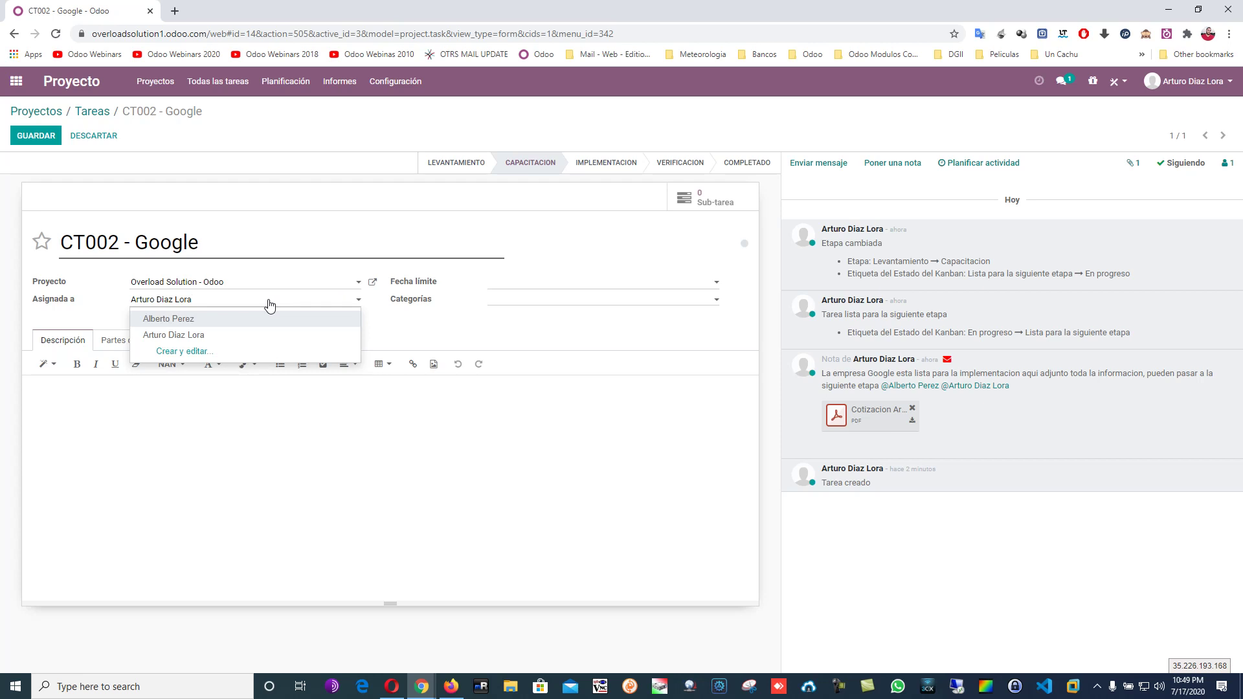
pyautogui.click(259, 319)
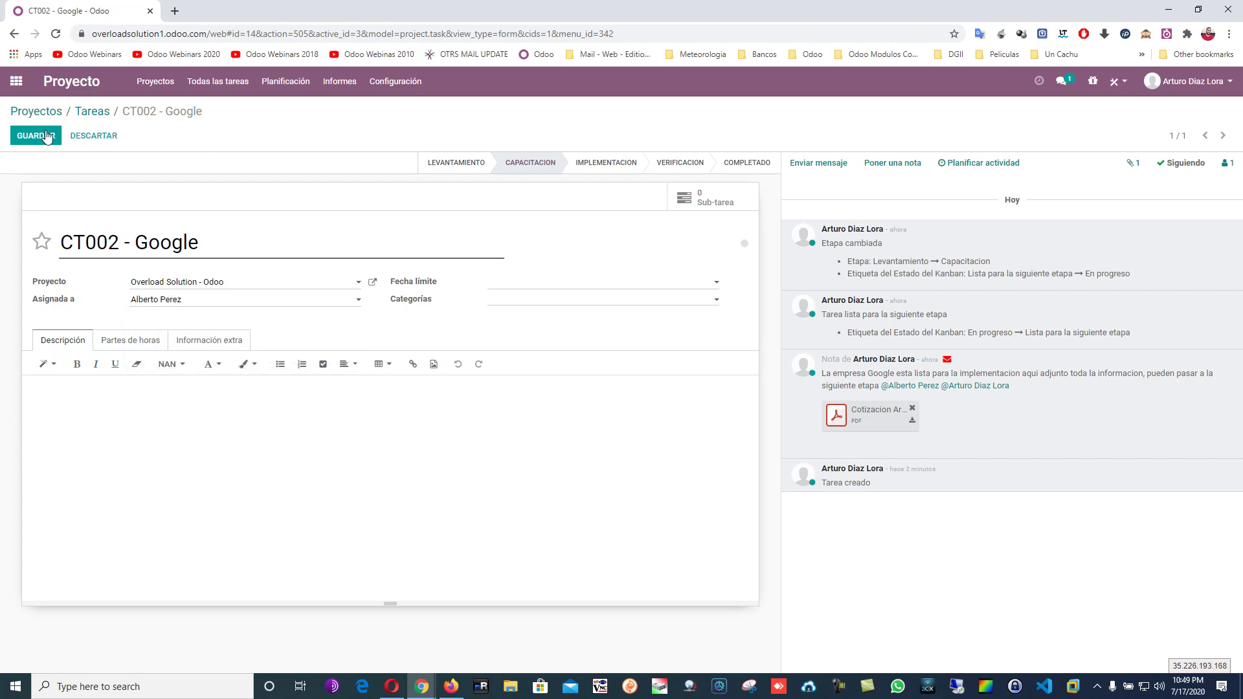
pyautogui.click(98, 113)
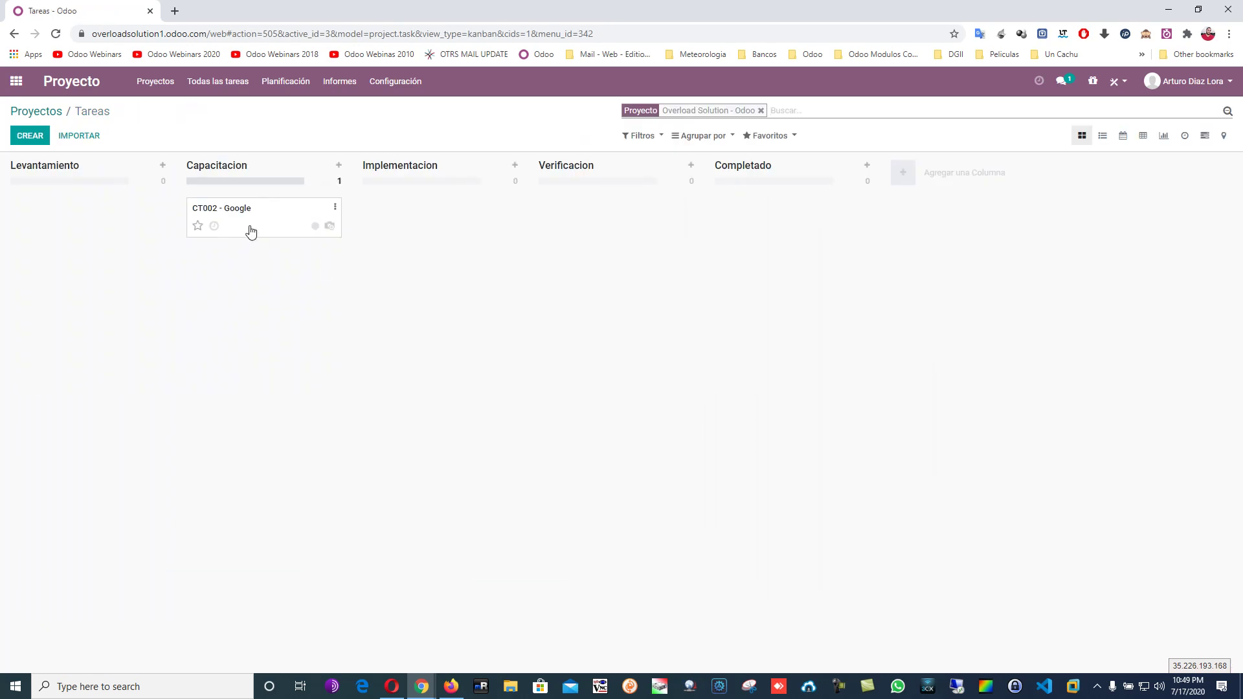
pyautogui.click(256, 223)
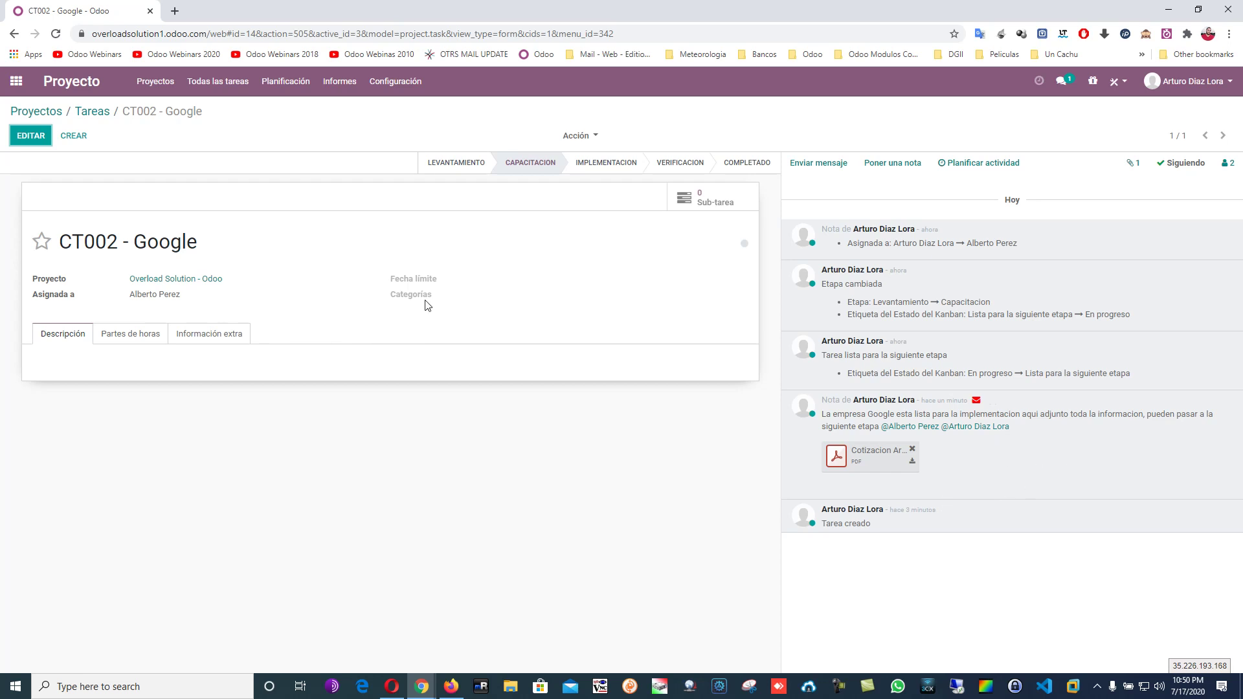
pyautogui.click(606, 162)
# Reopen CT002 - Google with its Partes de horas section in edit mode.
pyautogui.click(92, 111)
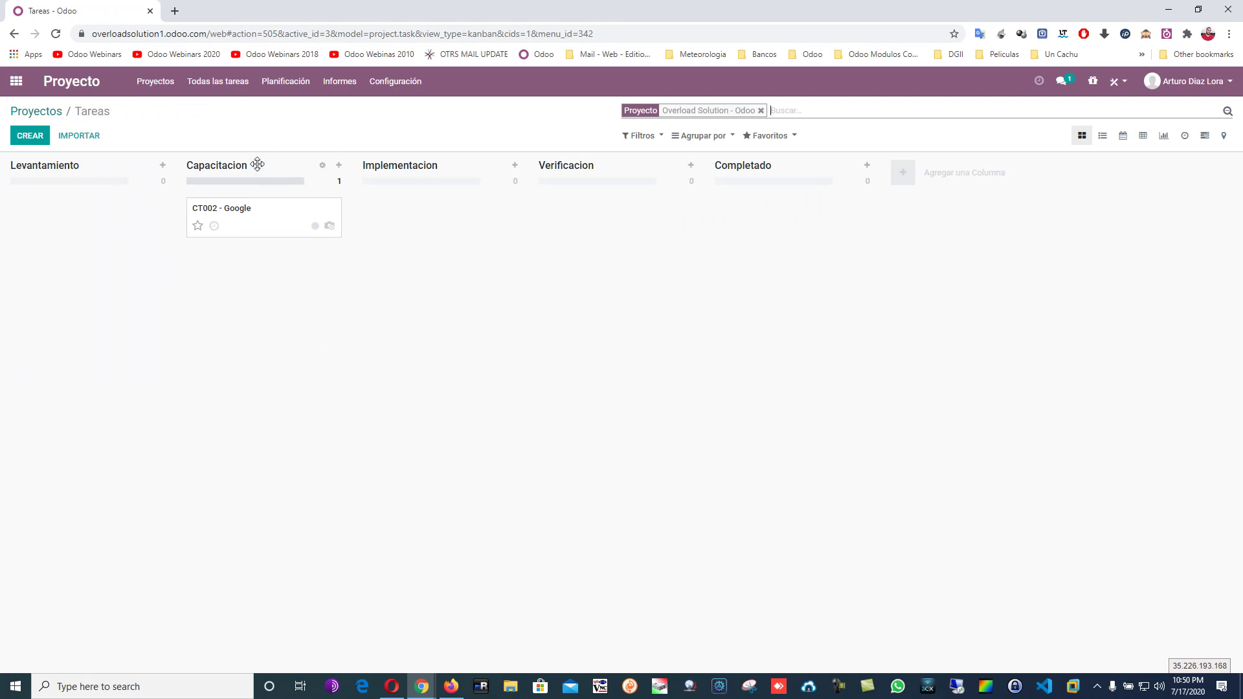
pyautogui.click(253, 210)
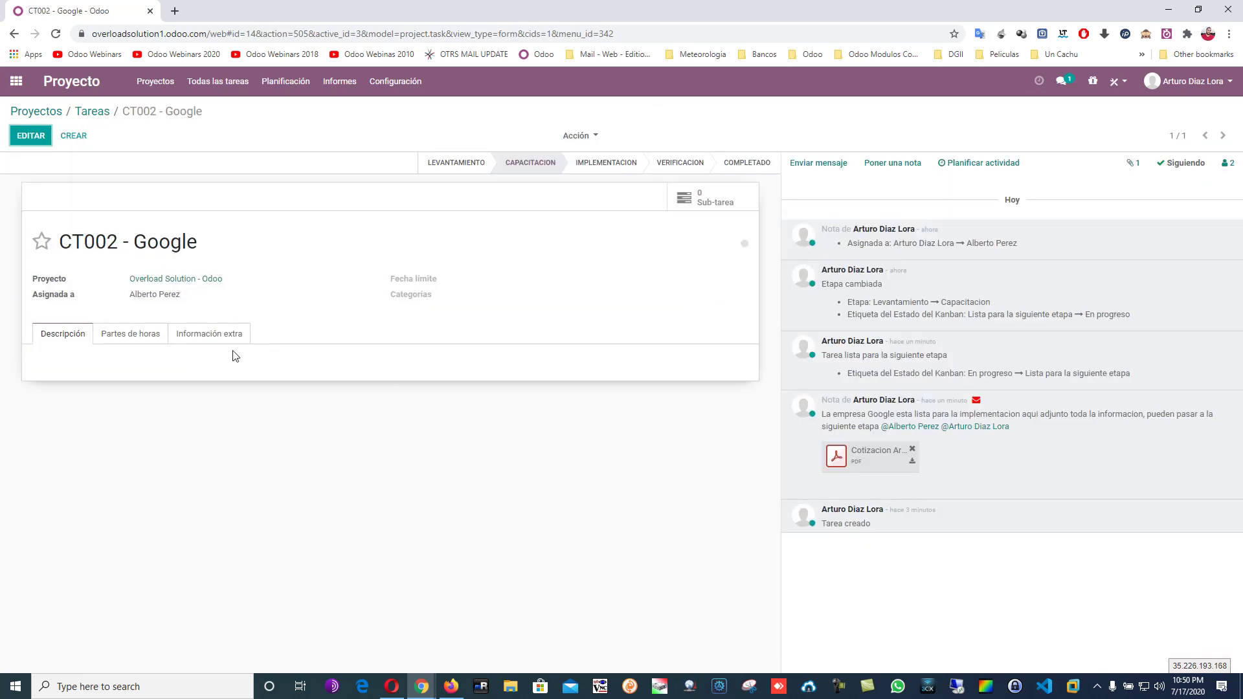
pyautogui.click(145, 336)
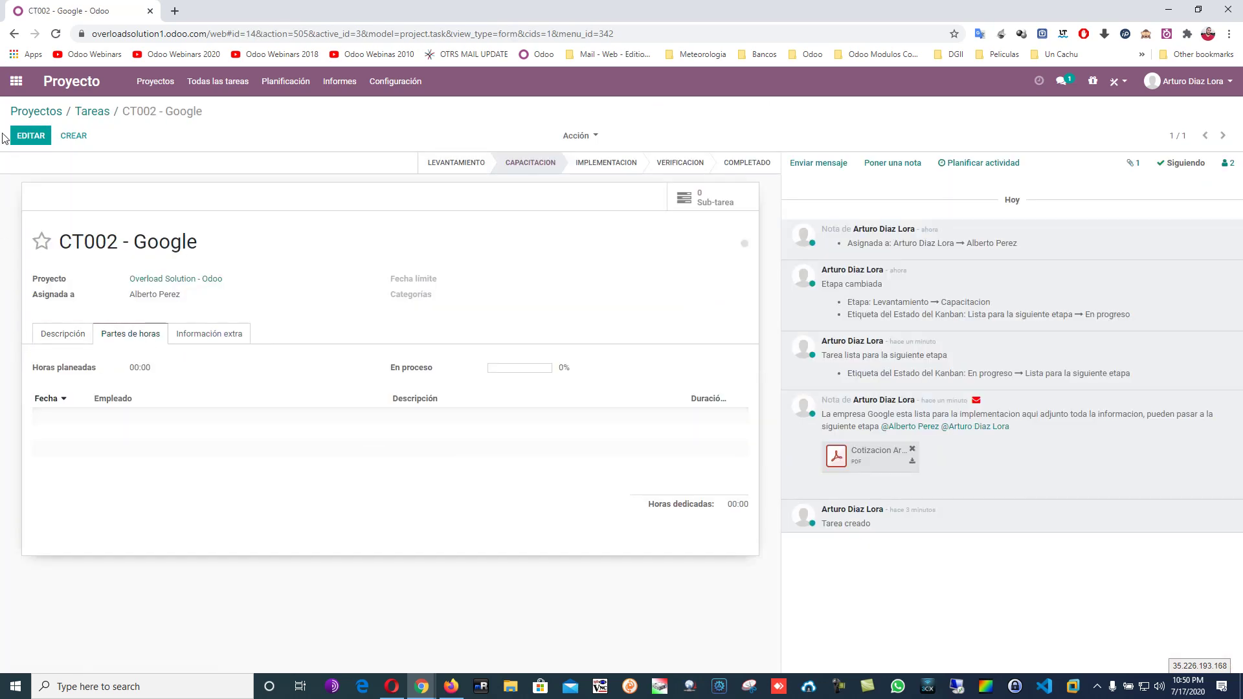
pyautogui.click(32, 136)
# Add a new timesheet line to the task and assign its employee.
pyautogui.click(70, 425)
pyautogui.click(126, 428)
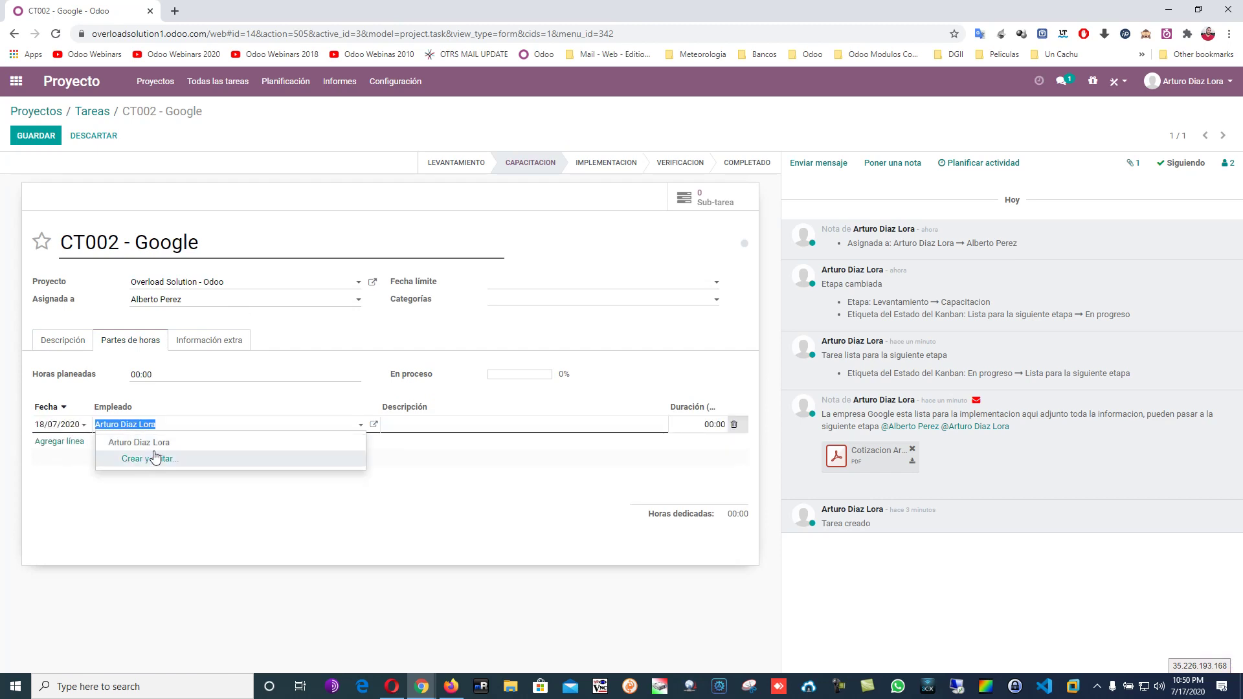
pyautogui.write('a')
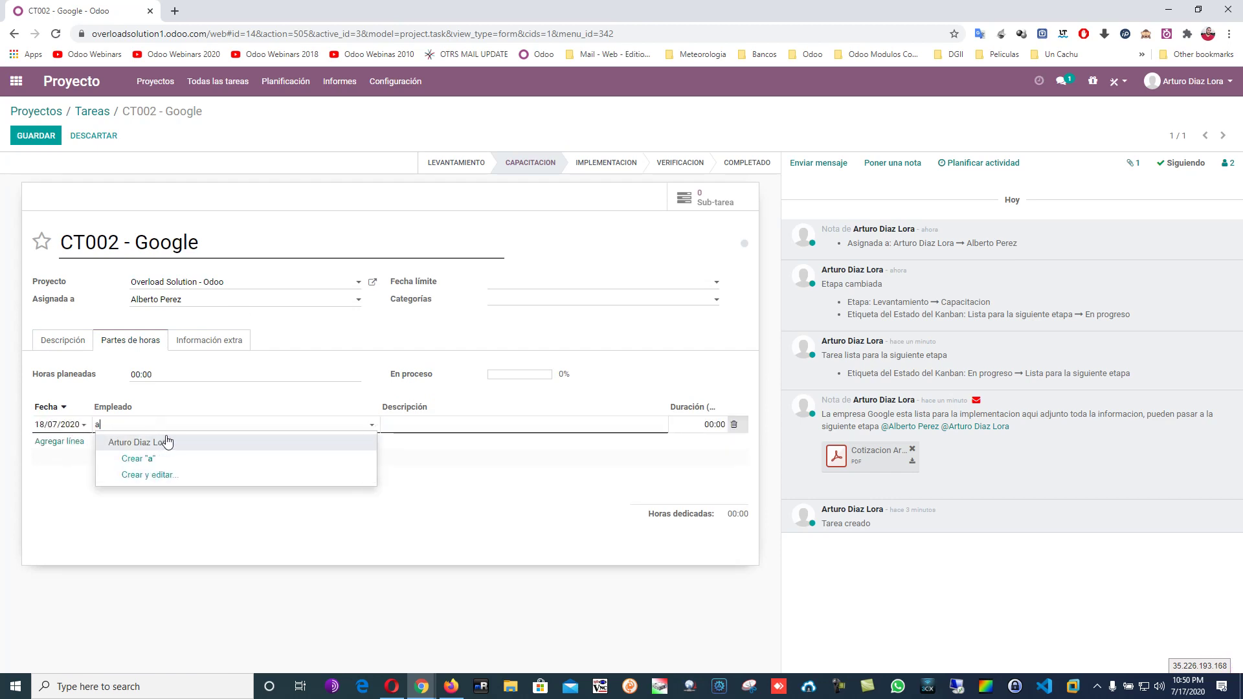
pyautogui.press('BackSpace')
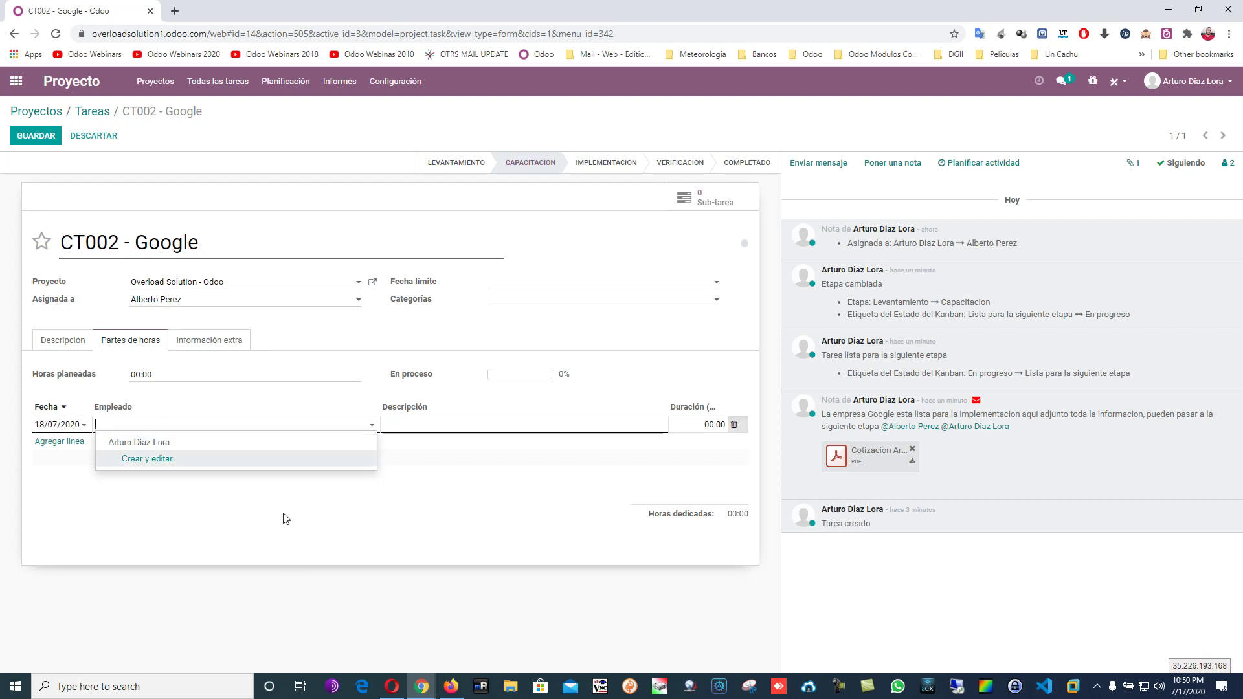
pyautogui.press('Escape')
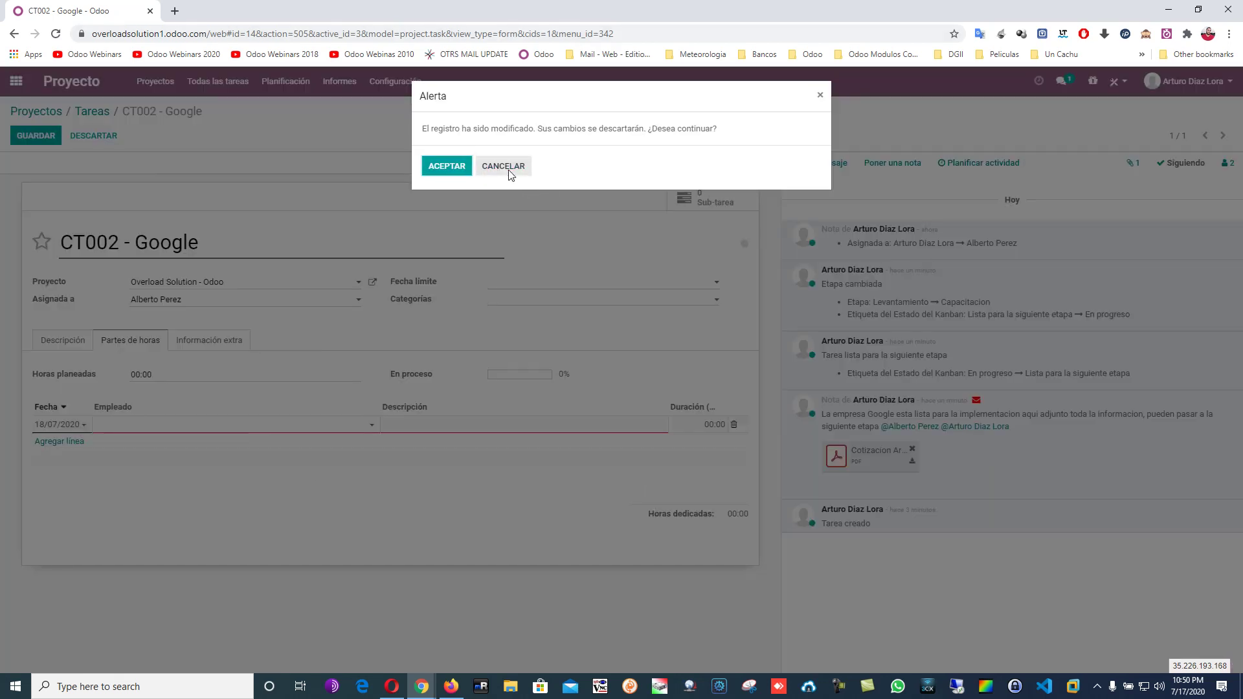
pyautogui.click(509, 173)
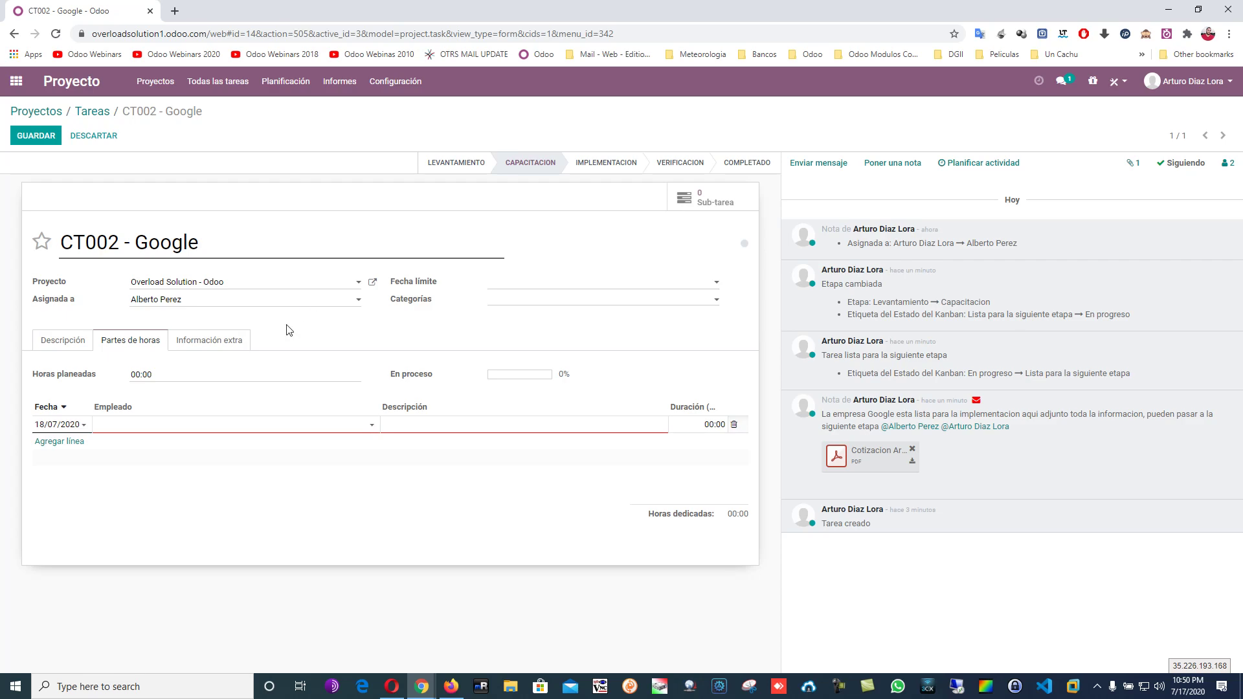
pyautogui.click(273, 424)
pyautogui.click(196, 440)
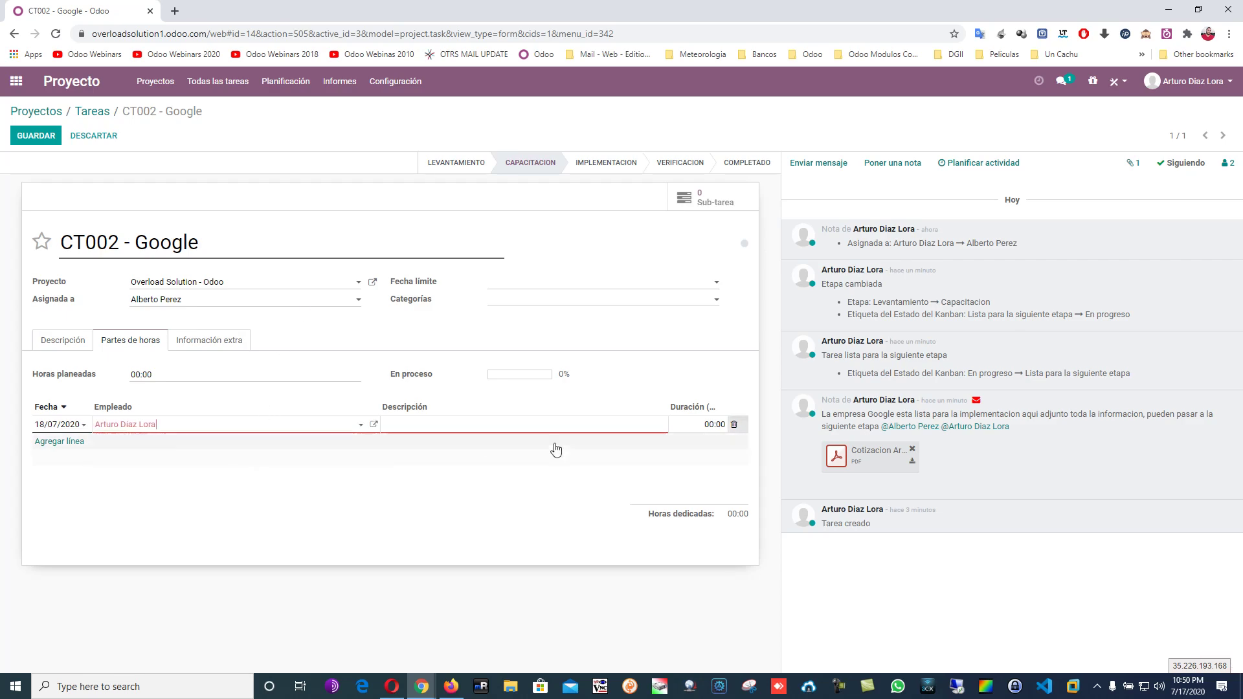
# Describe the line as 'Capacitacion Ventas 17/07/2020' with a 04:00 duration, removing the empty extra row.
pyautogui.click(512, 430)
pyautogui.write('Capacio')
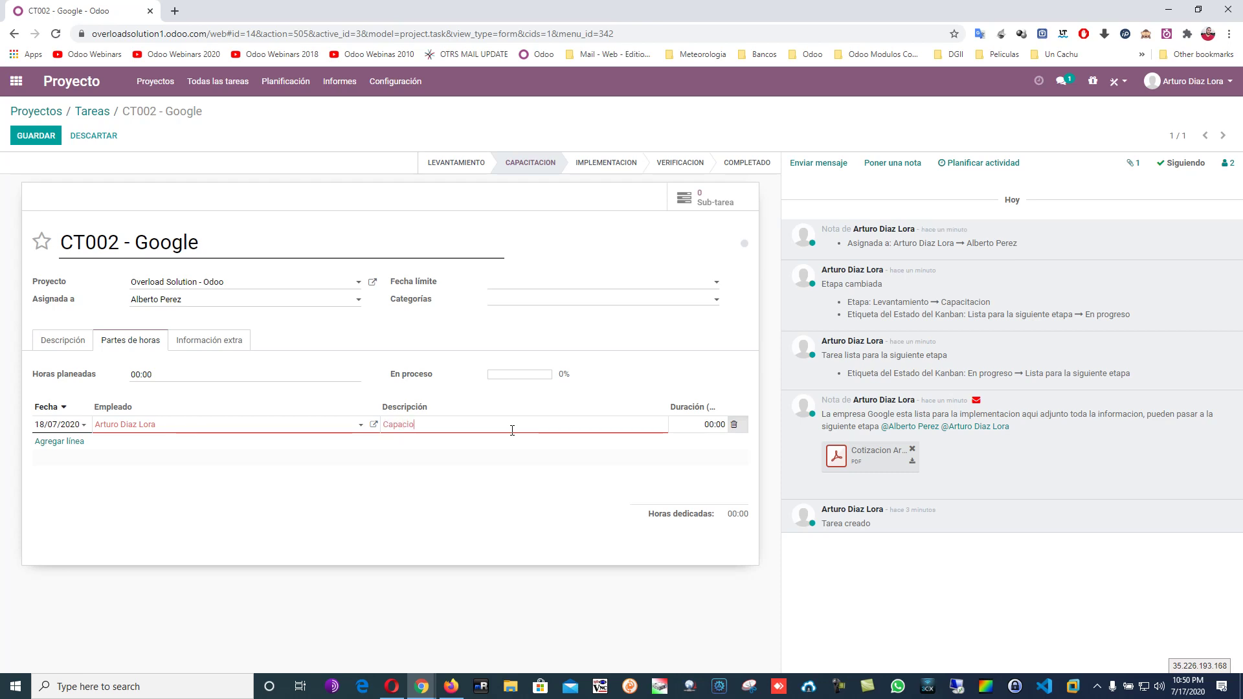
pyautogui.press('BackSpace')
pyautogui.press('BackSpace')
pyautogui.press('BackSpace')
pyautogui.press('BackSpace')
pyautogui.press('BackSpace')
pyautogui.press('BackSpace')
pyautogui.write('tacion Ventas 17/07/2020')
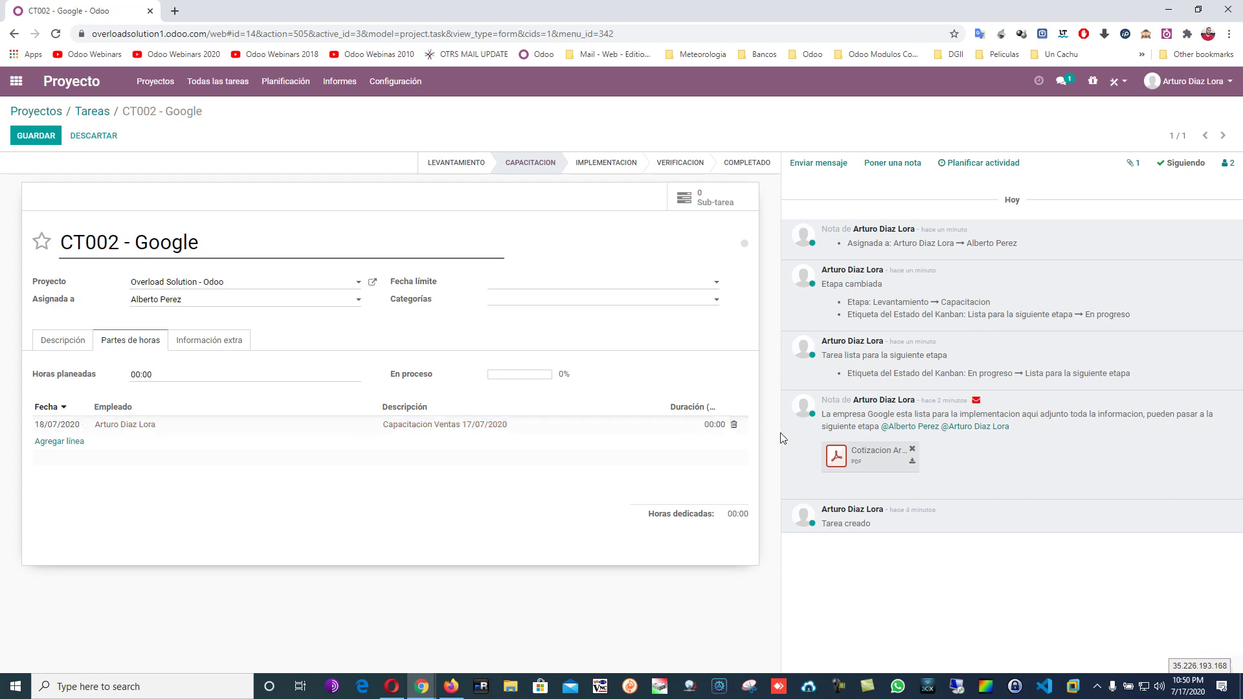
pyautogui.click(708, 426)
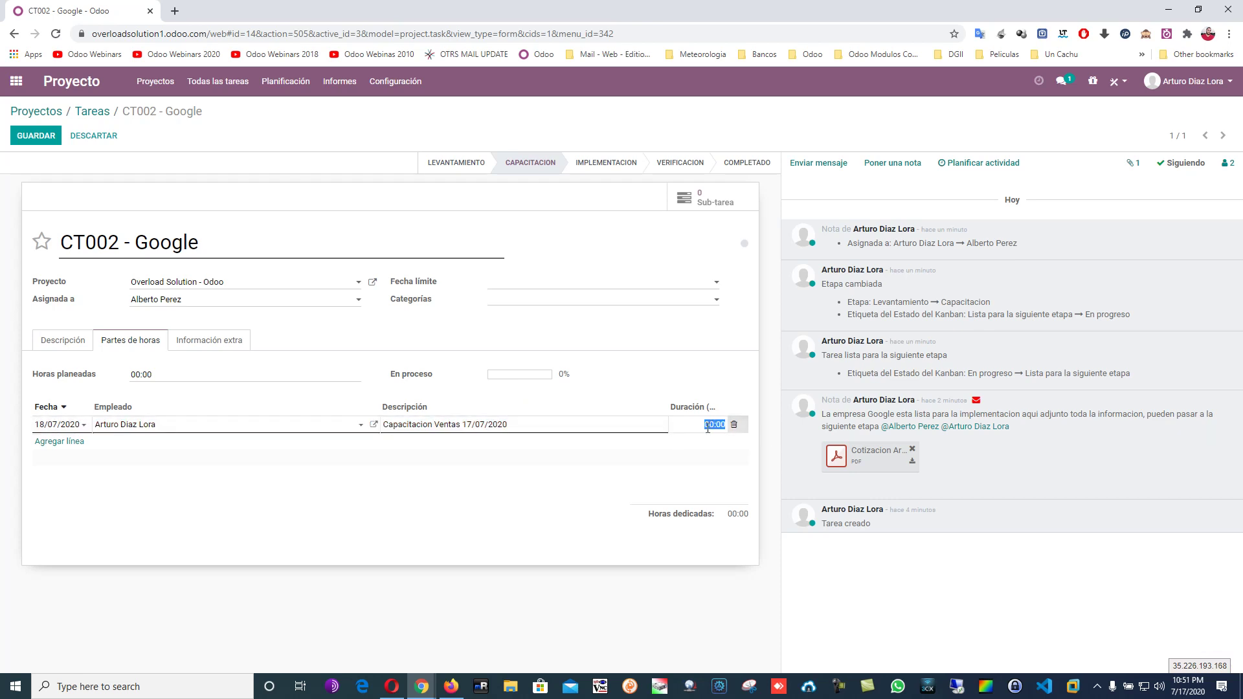
pyautogui.write('04:0')
pyautogui.press('Return')
pyautogui.click(556, 483)
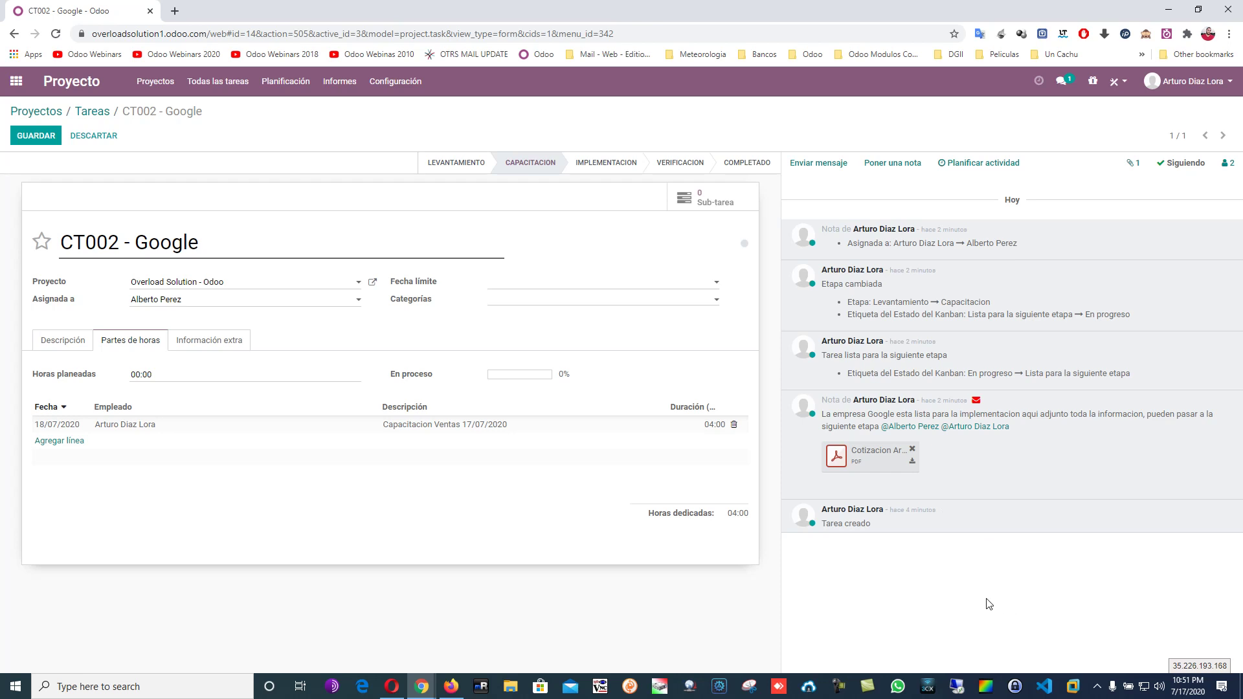
# Move the CT002 - Google card back to Levantamiento, then delete the task.
pyautogui.click(93, 115)
pyautogui.click(462, 170)
pyautogui.moveTo(226, 216); pyautogui.dragTo(90, 227)
pyautogui.click(159, 206)
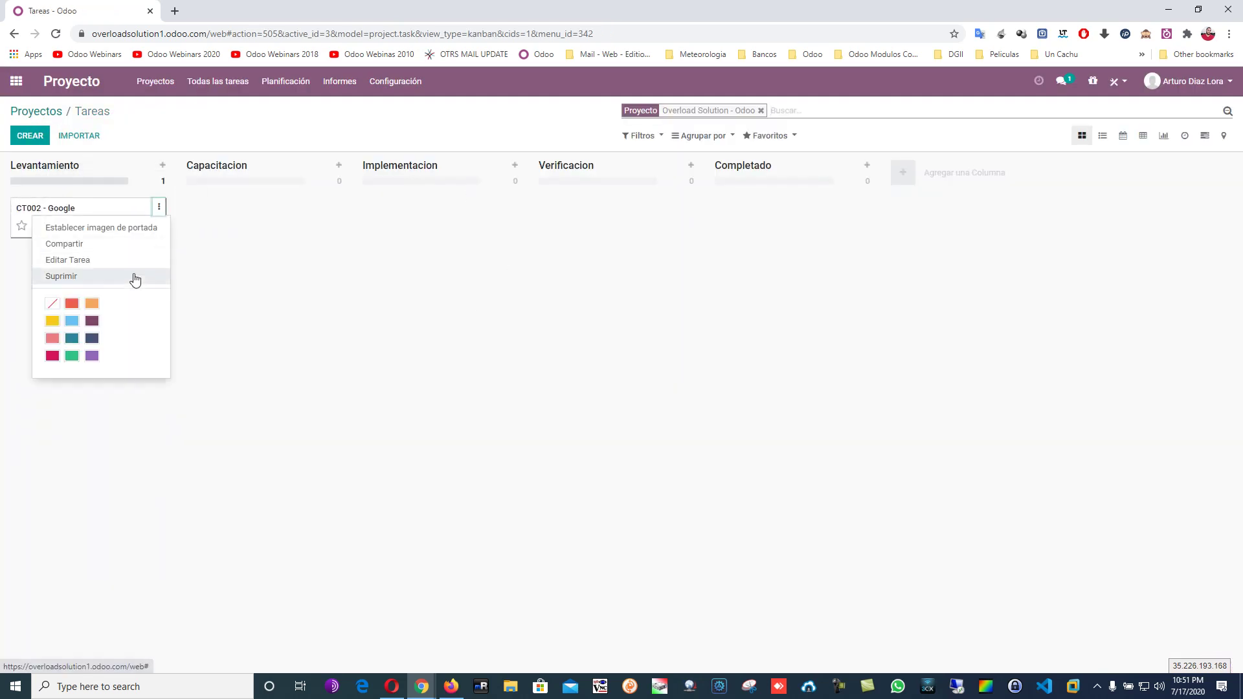
pyautogui.click(107, 276)
pyautogui.click(457, 166)
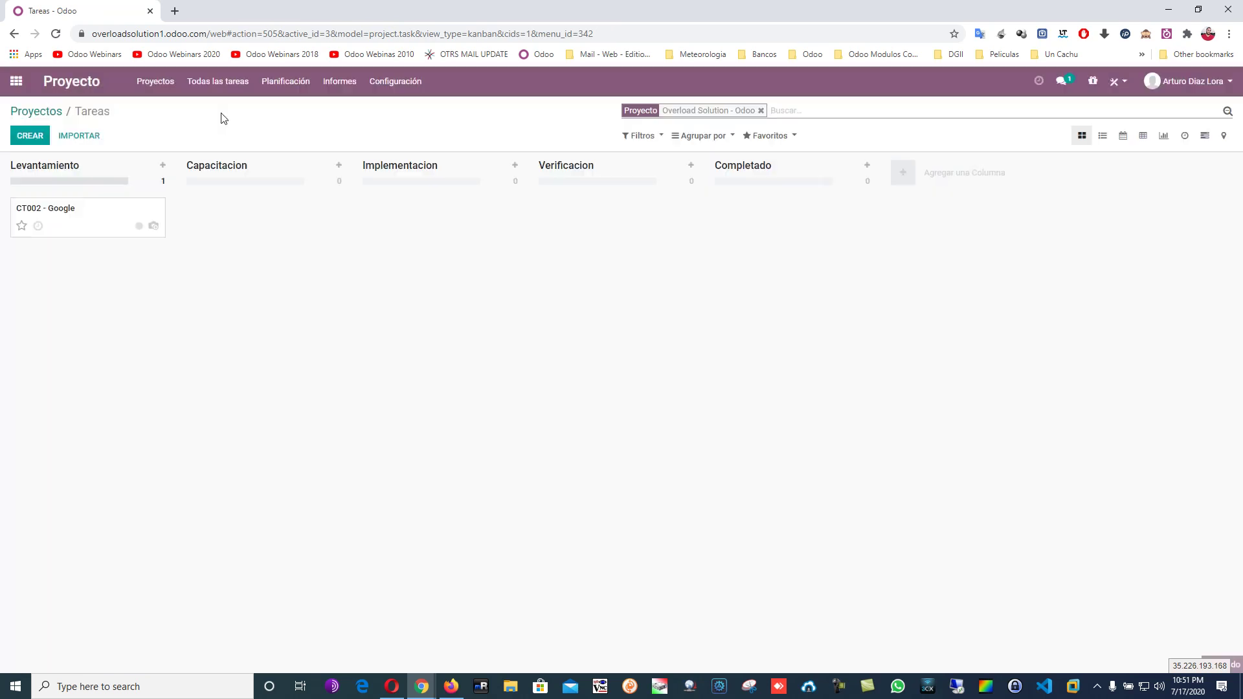
# Delete both Overload Solution projects from the Configuración > Proyectos list.
pyautogui.click(39, 112)
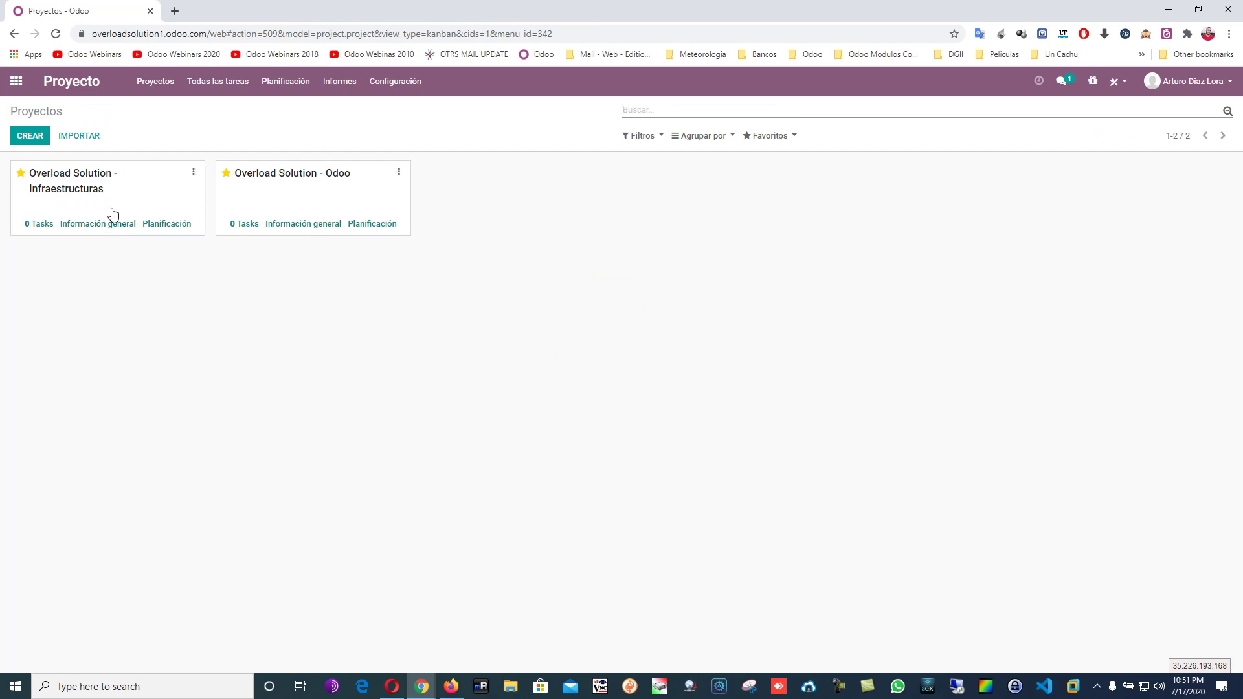
pyautogui.click(395, 81)
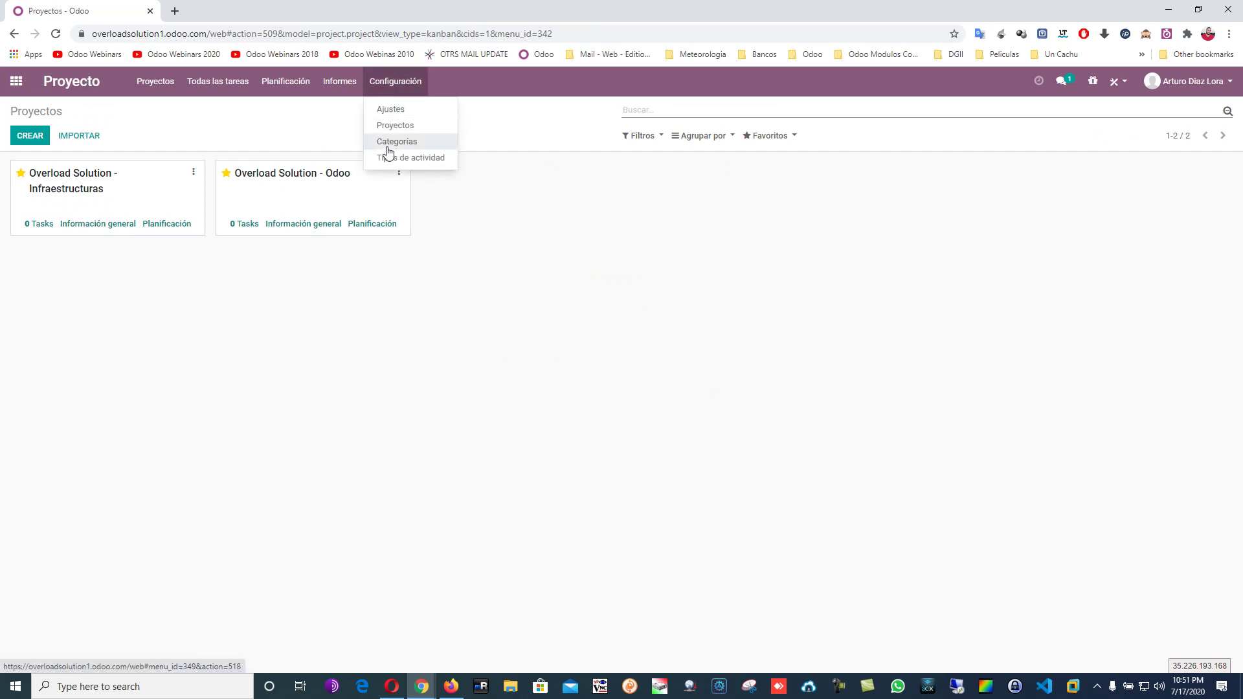
pyautogui.click(403, 132)
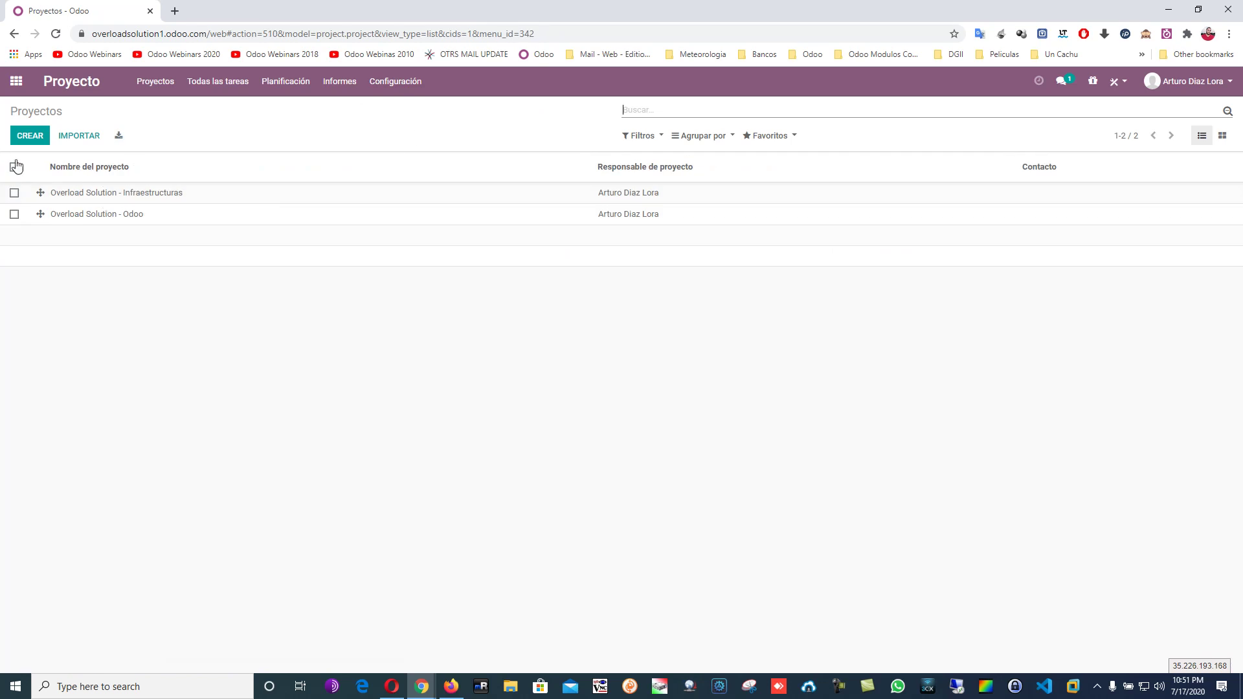
pyautogui.click(14, 168)
pyautogui.click(577, 136)
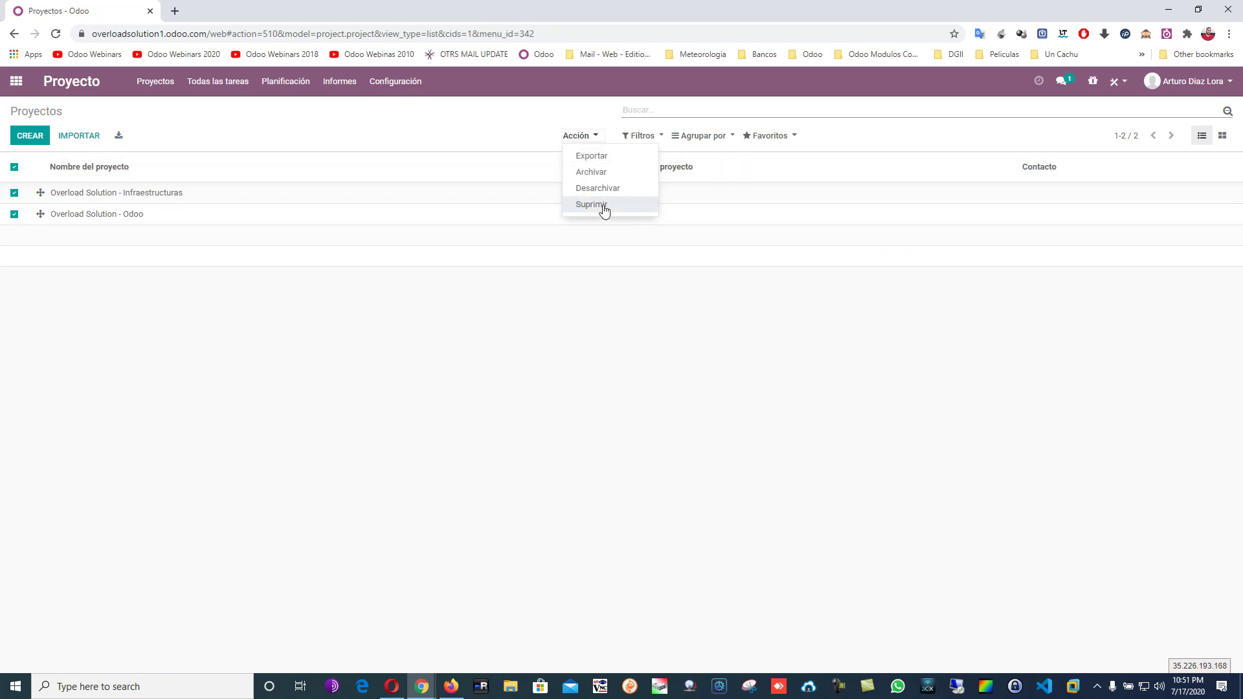
pyautogui.click(592, 206)
pyautogui.click(453, 170)
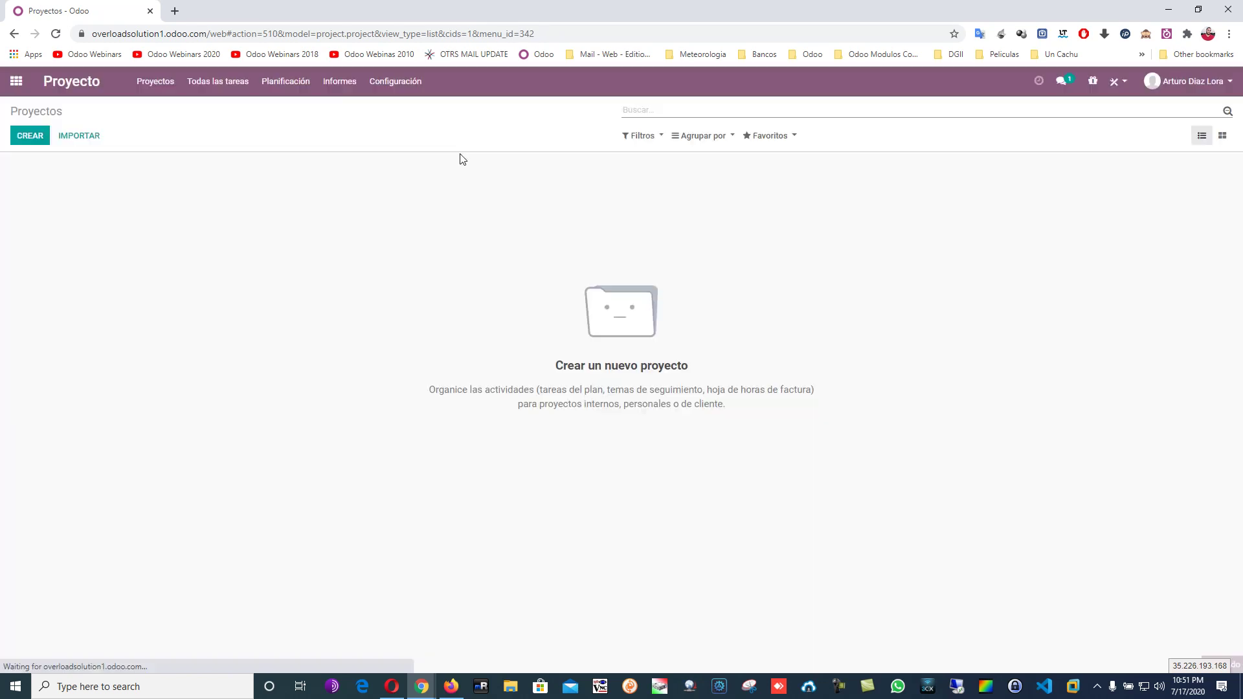
pyautogui.click(133, 81)
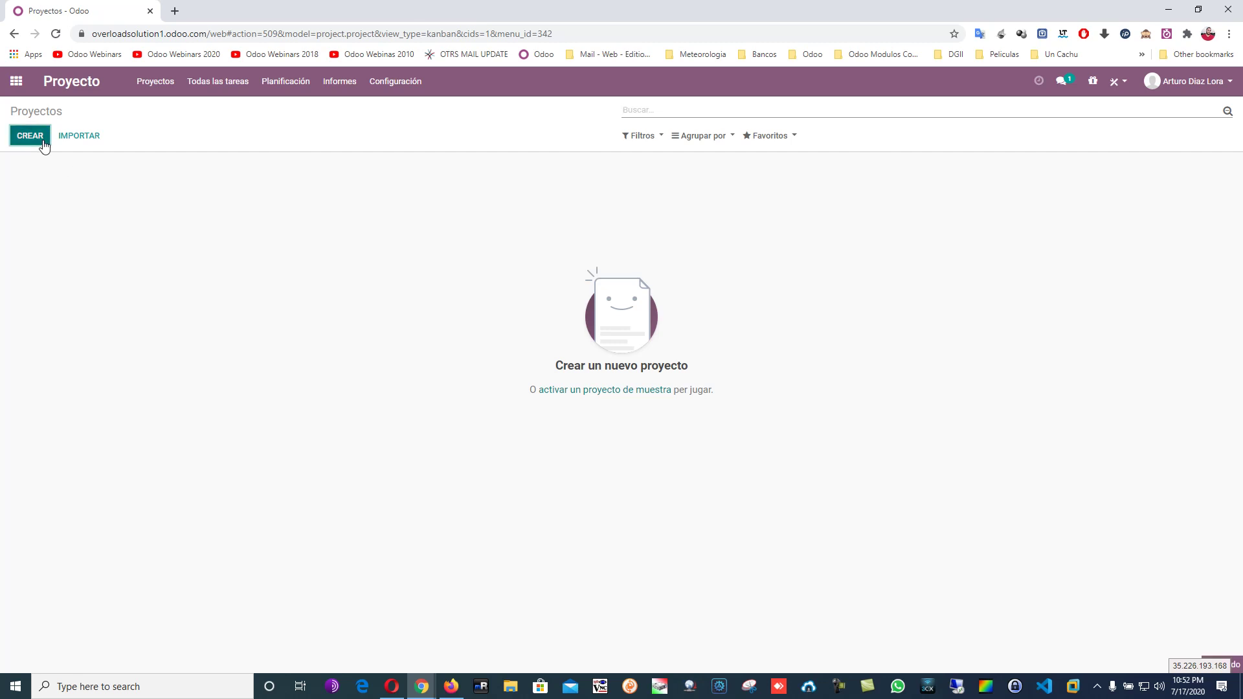
# Create a project named Google with Planificación and Bill from Tasks ticked.
pyautogui.click(42, 140)
pyautogui.write('Google')
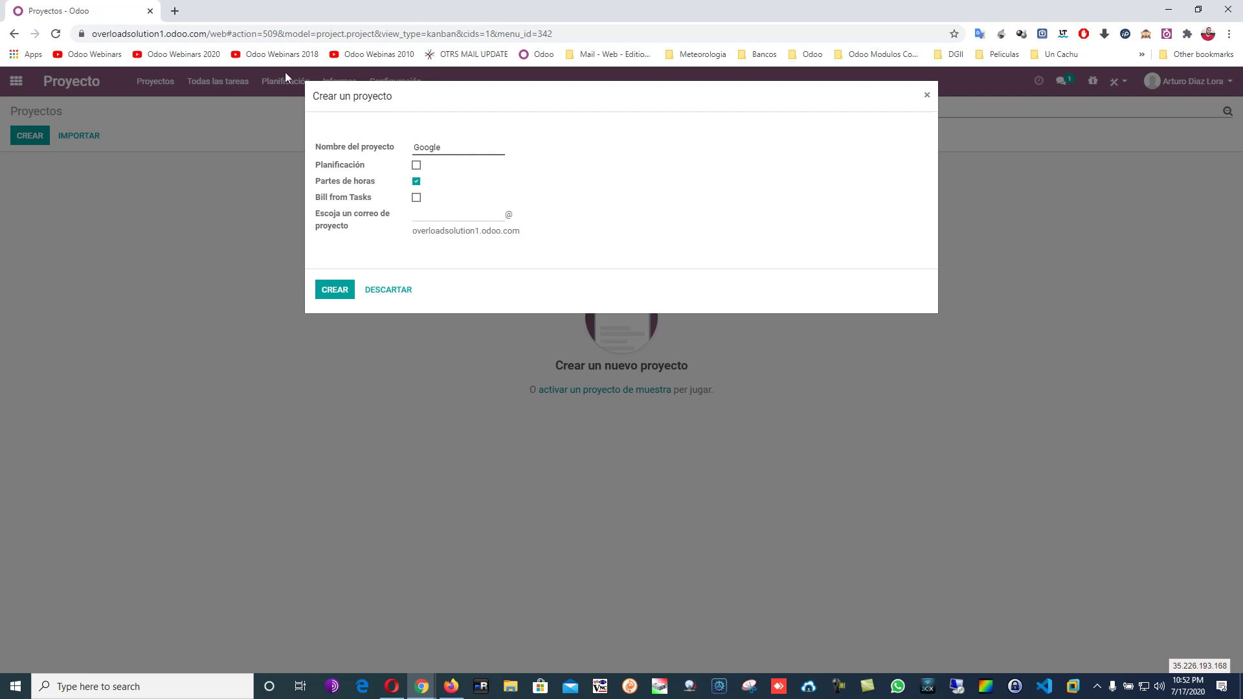
pyautogui.click(416, 165)
pyautogui.click(416, 197)
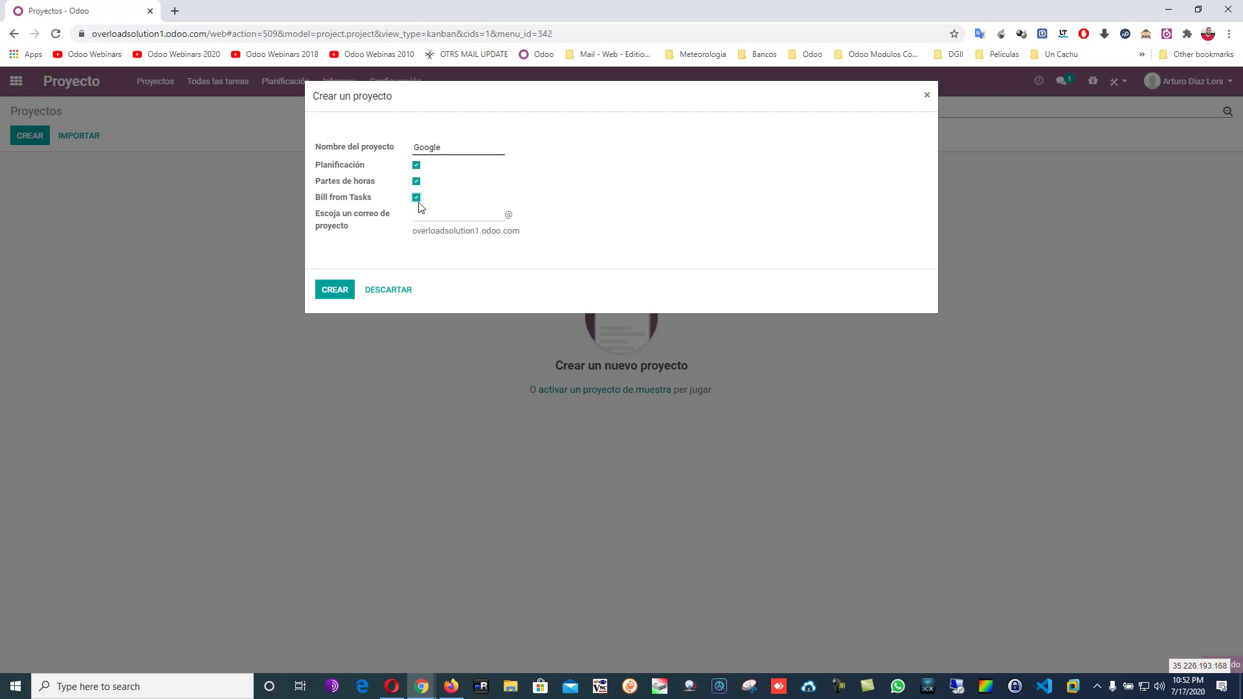
pyautogui.click(351, 287)
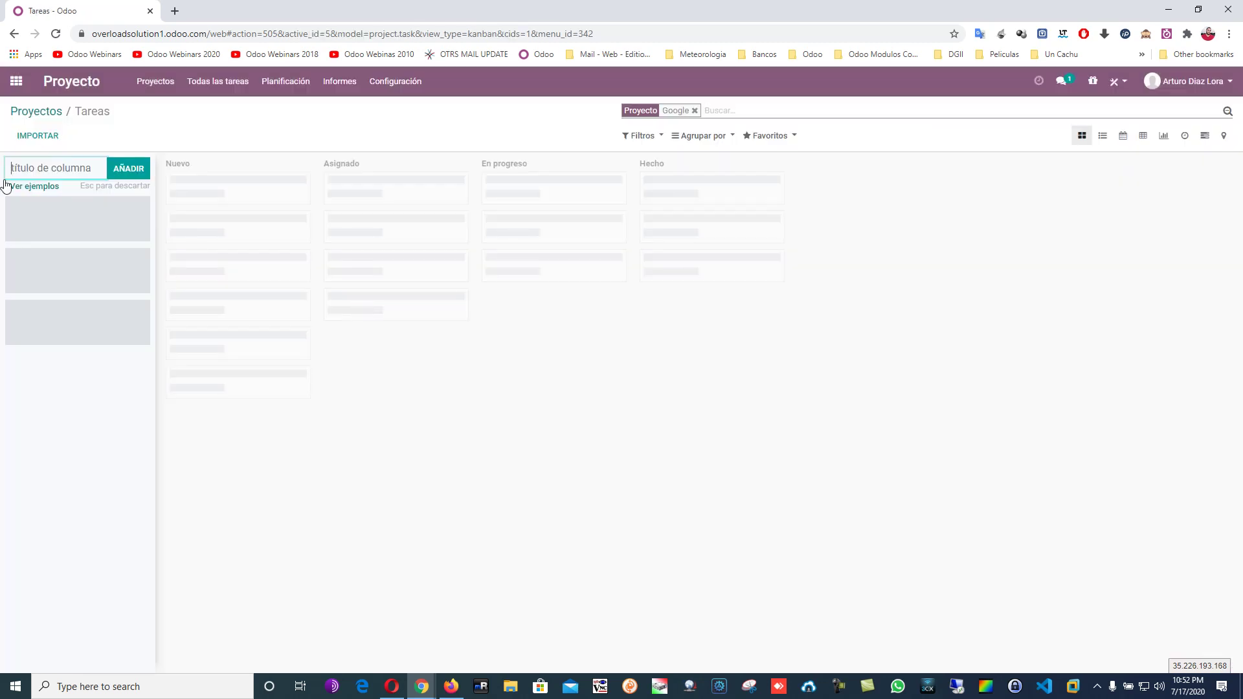
pyautogui.click(37, 111)
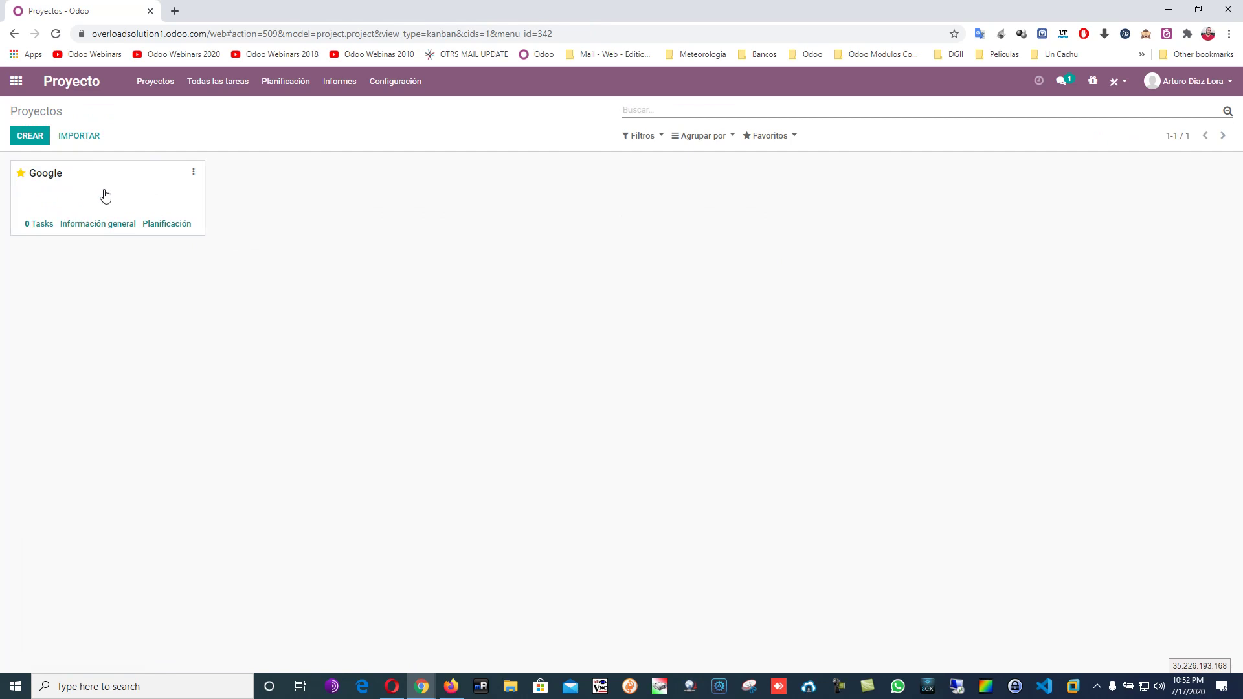
pyautogui.click(110, 188)
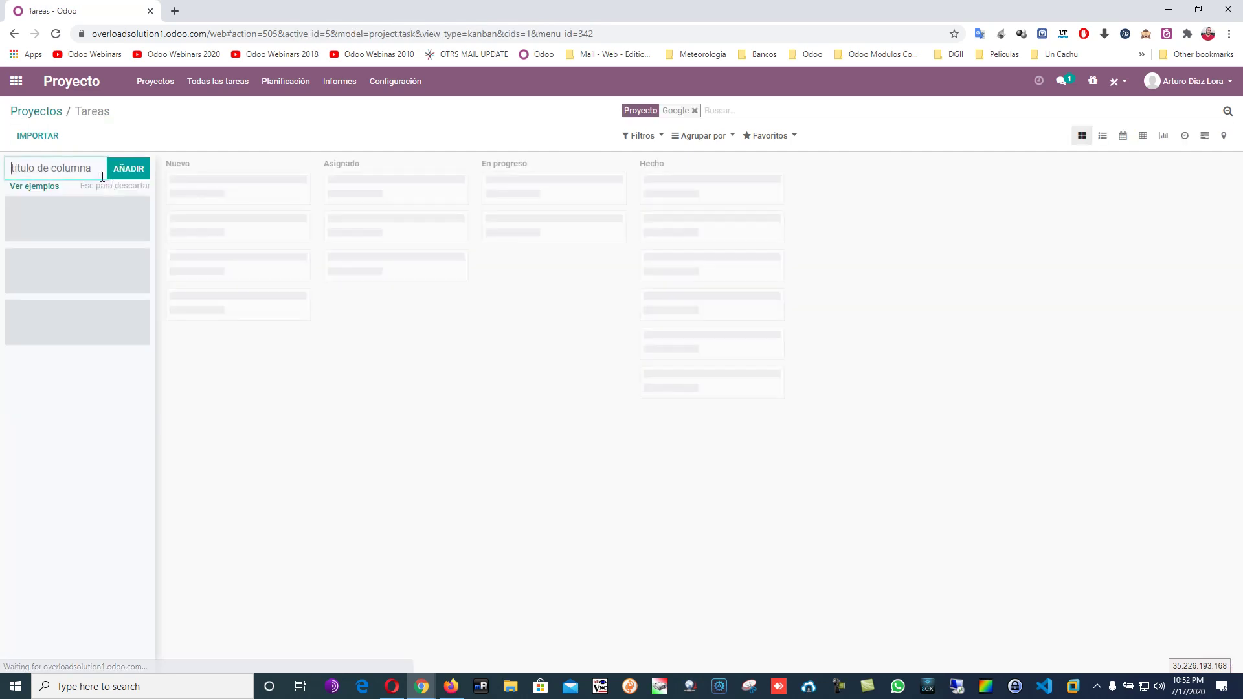
pyautogui.click(38, 114)
pyautogui.click(193, 172)
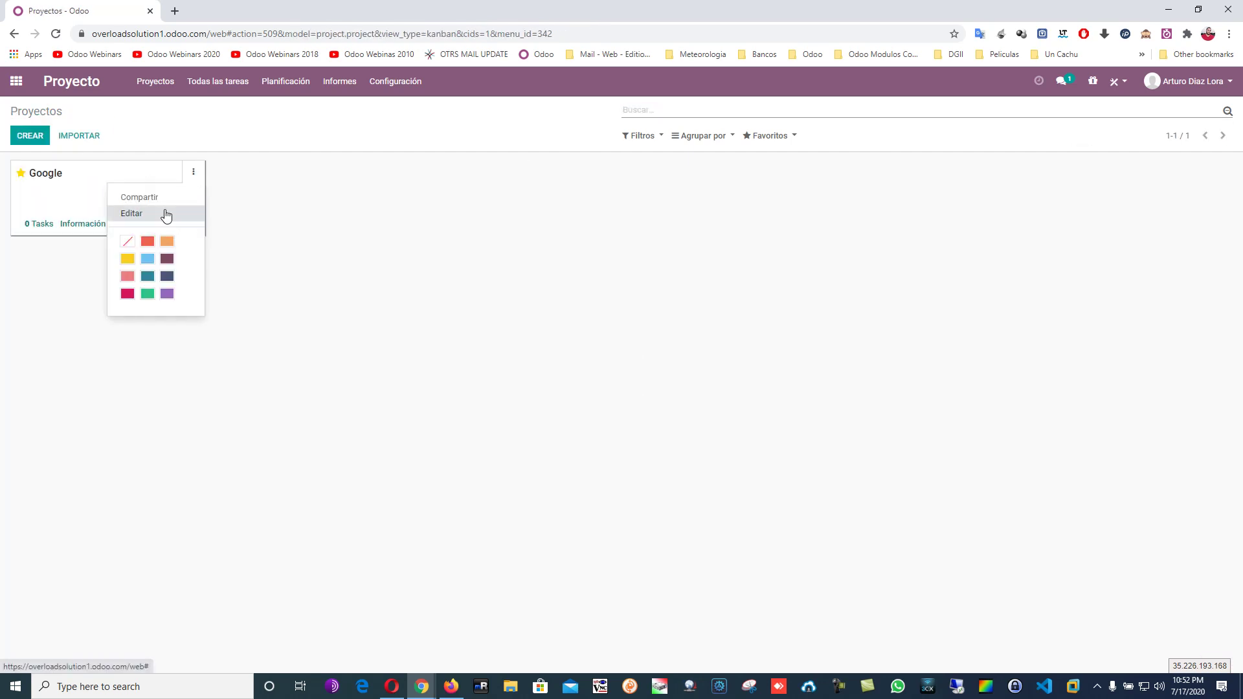
pyautogui.click(166, 215)
pyautogui.scroll(-1, 194, 285)
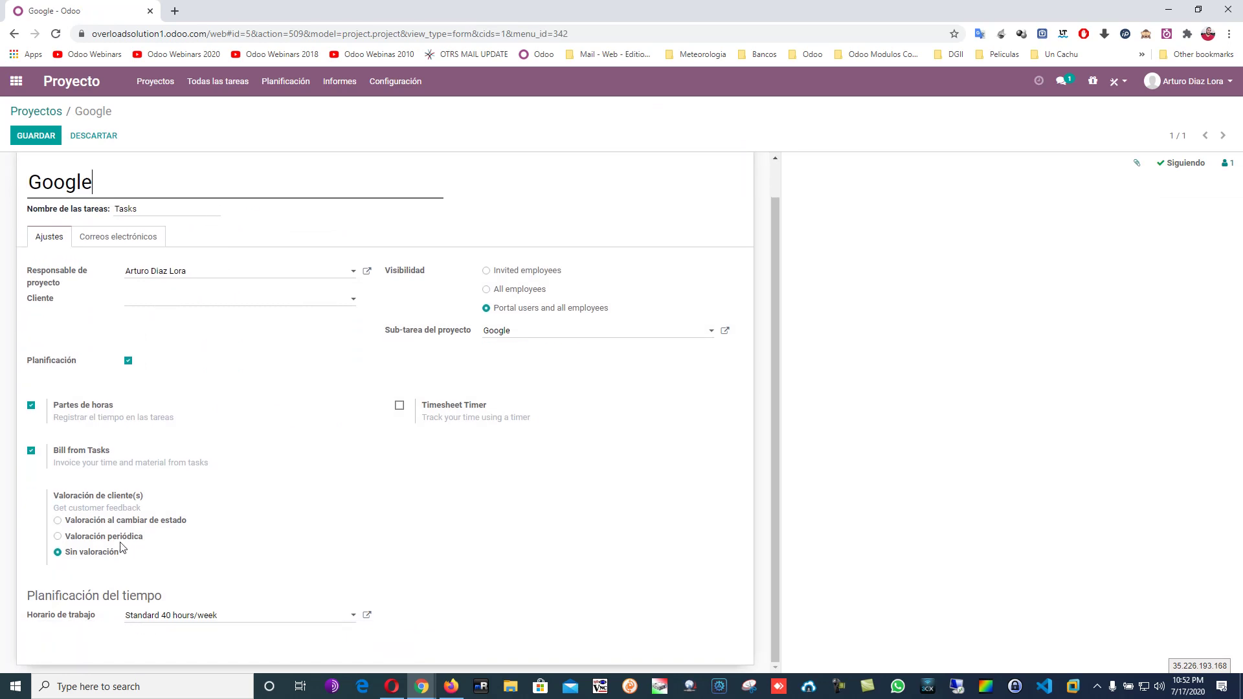
pyautogui.click(125, 523)
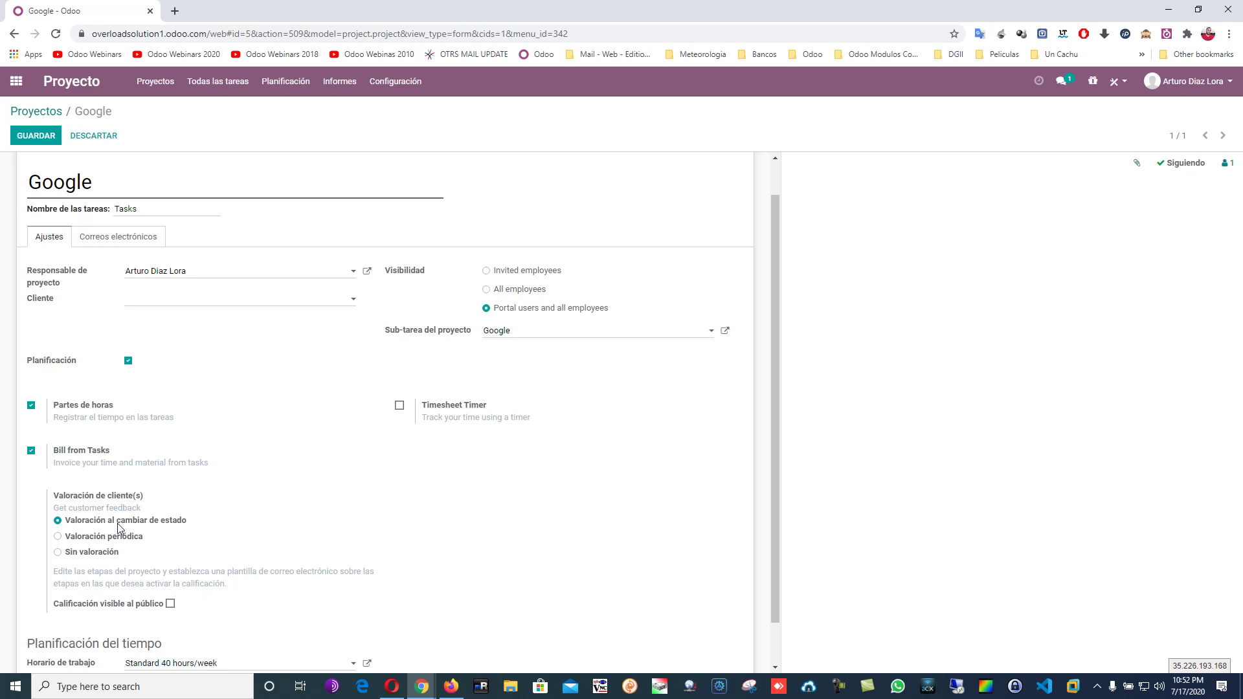
pyautogui.click(96, 552)
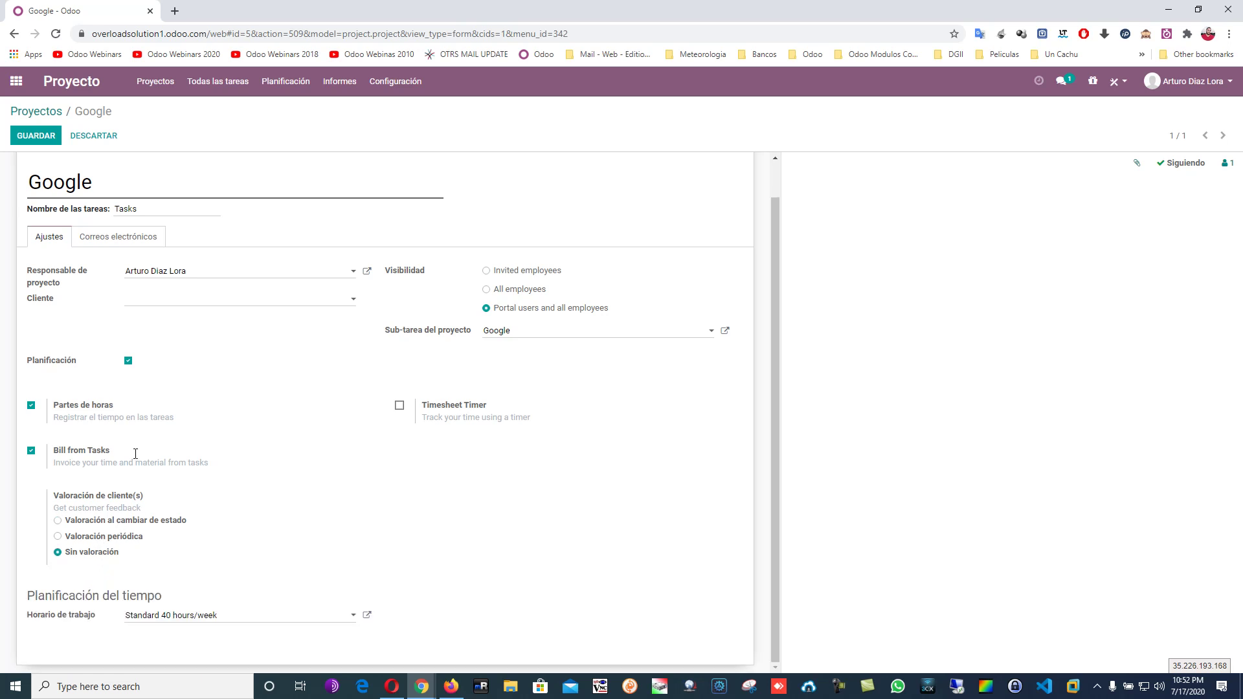
pyautogui.click(35, 114)
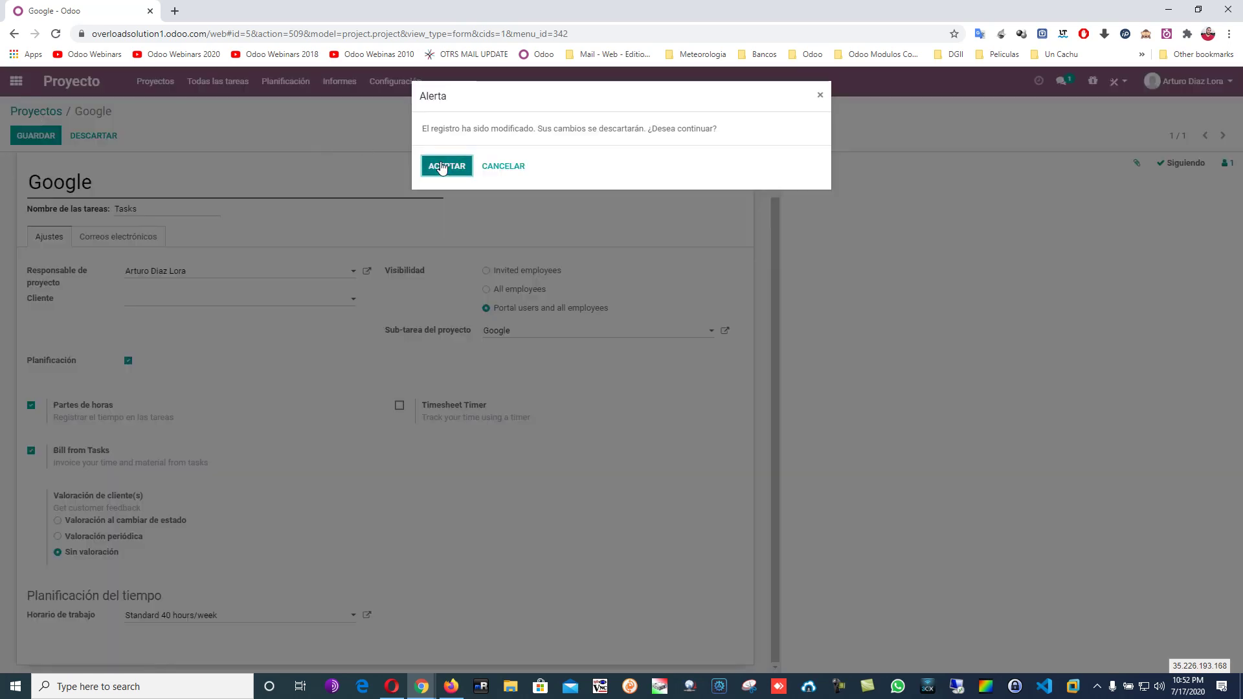
pyautogui.click(443, 165)
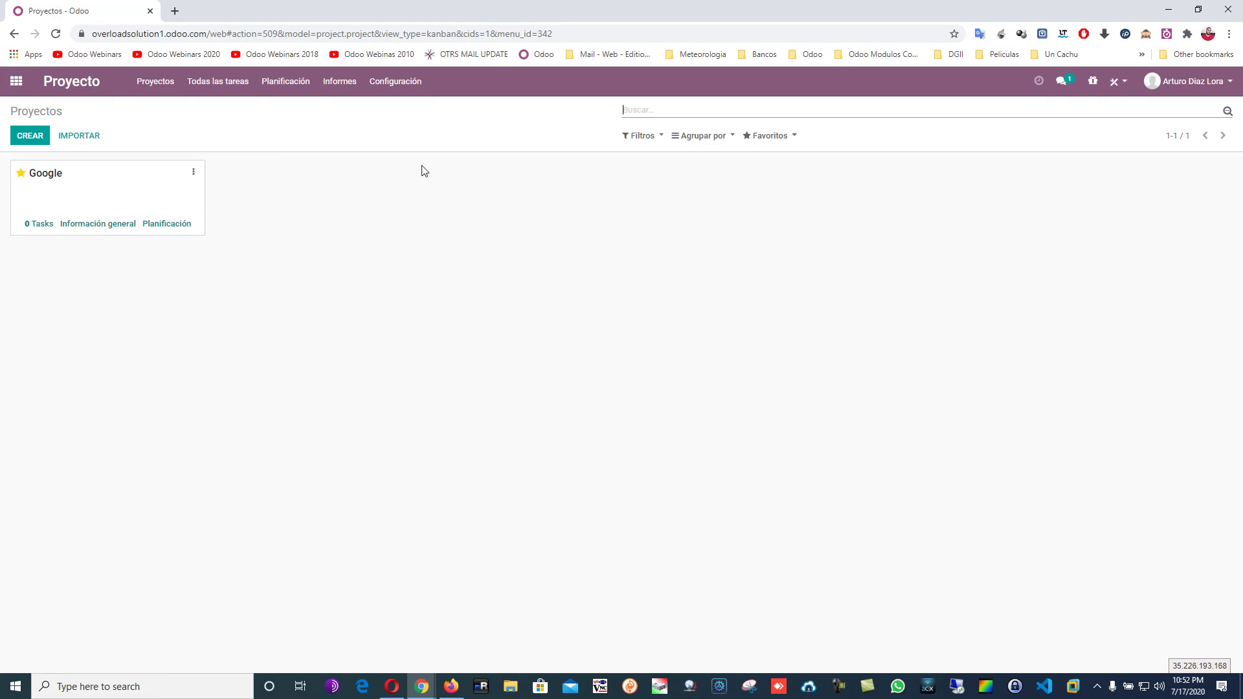
# Edit the Google project: Invited employees visibility, customer Google, Timesheet Timer on, then save.
pyautogui.click(140, 197)
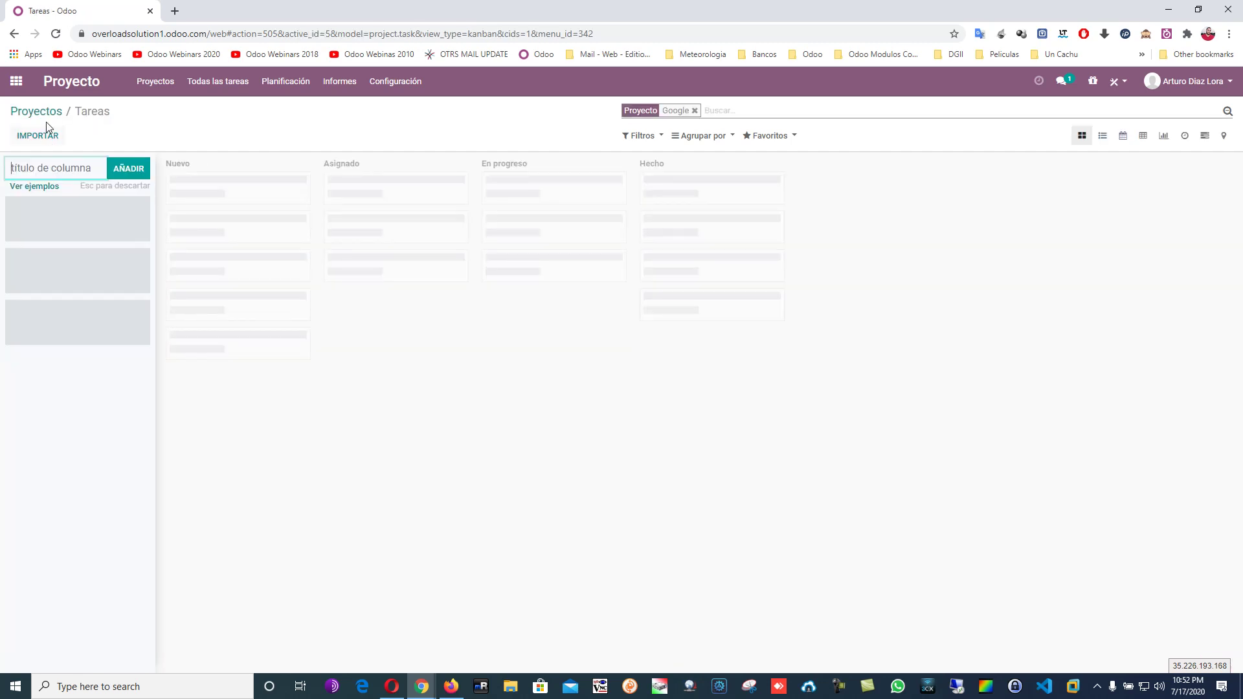
pyautogui.click(53, 111)
pyautogui.click(195, 174)
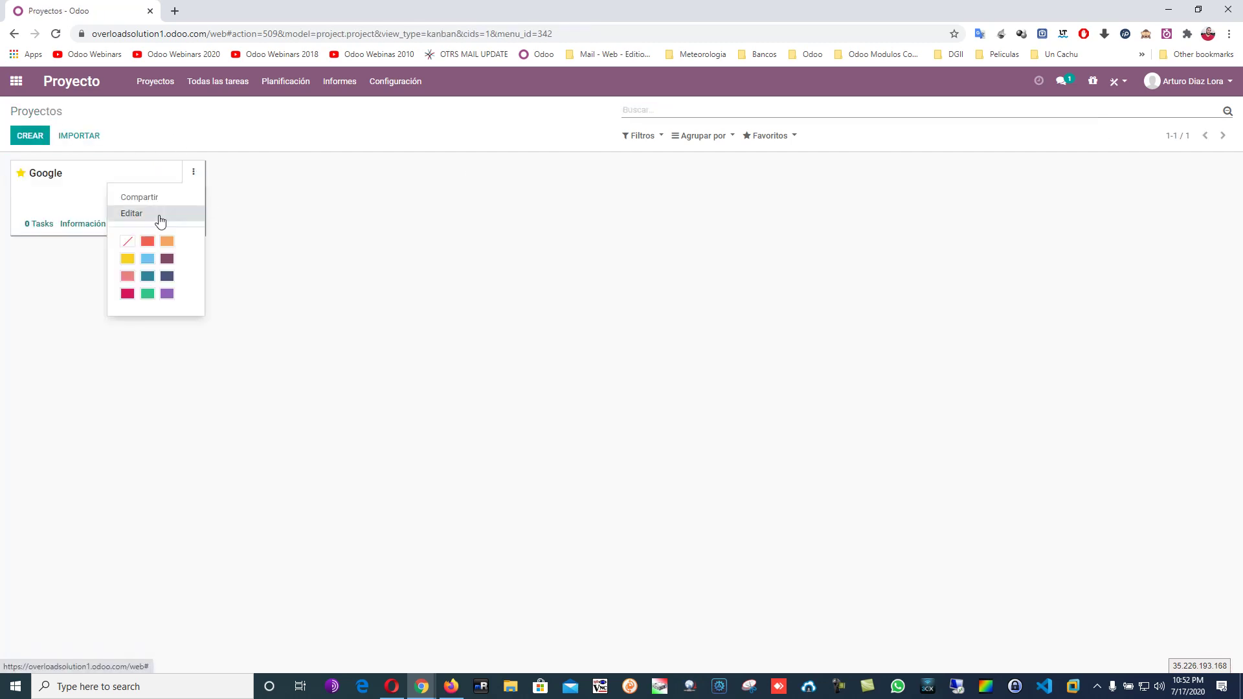
pyautogui.click(160, 214)
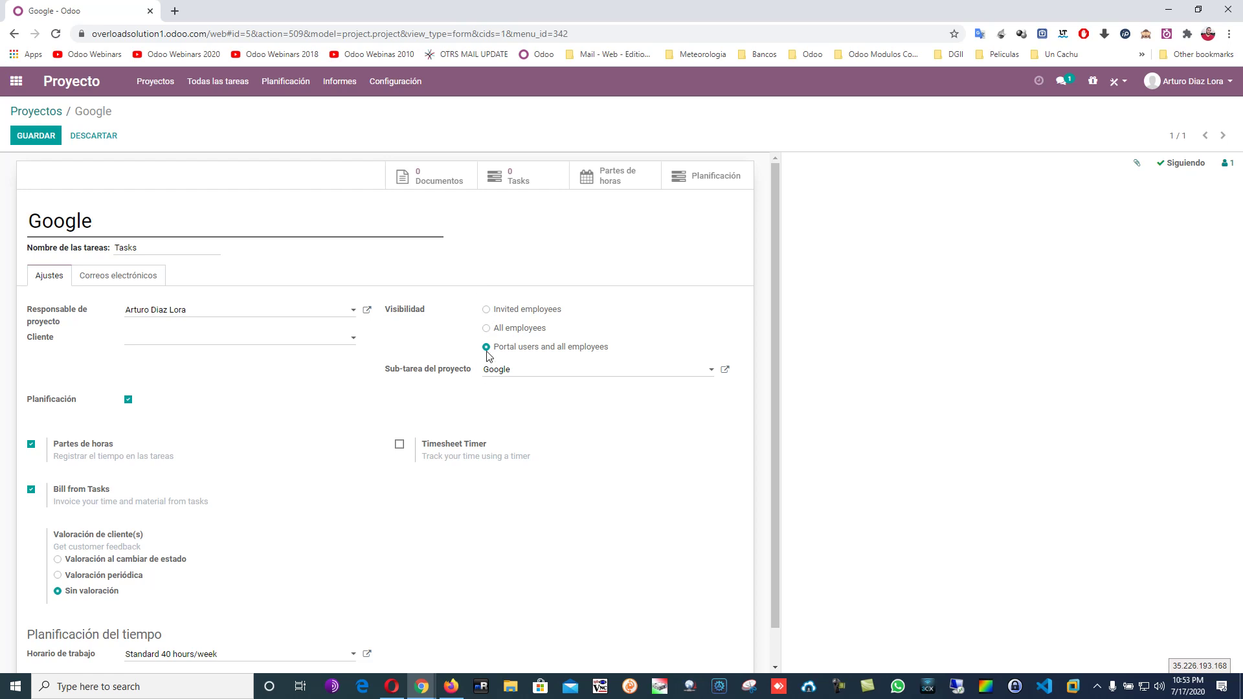
pyautogui.click(486, 310)
pyautogui.click(144, 342)
pyautogui.write('Google')
pyautogui.press('Return')
pyautogui.scroll(-1, 192, 347)
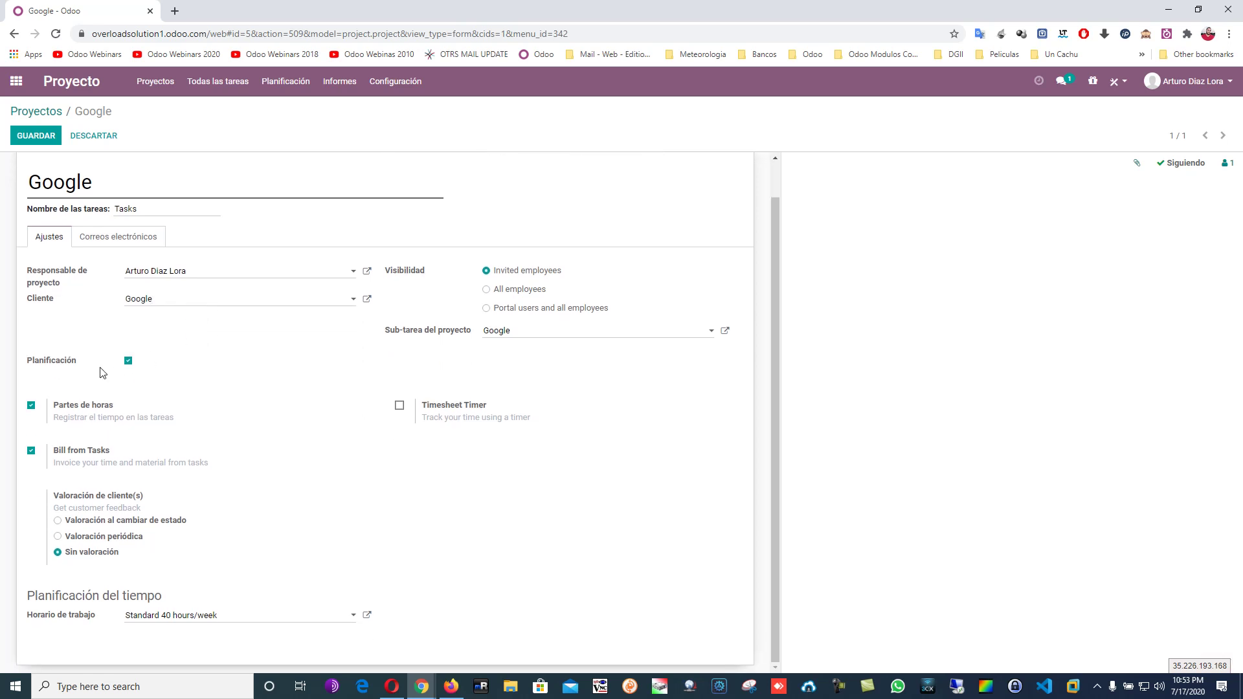
pyautogui.click(400, 405)
pyautogui.moveTo(76, 368)
pyautogui.click(23, 141)
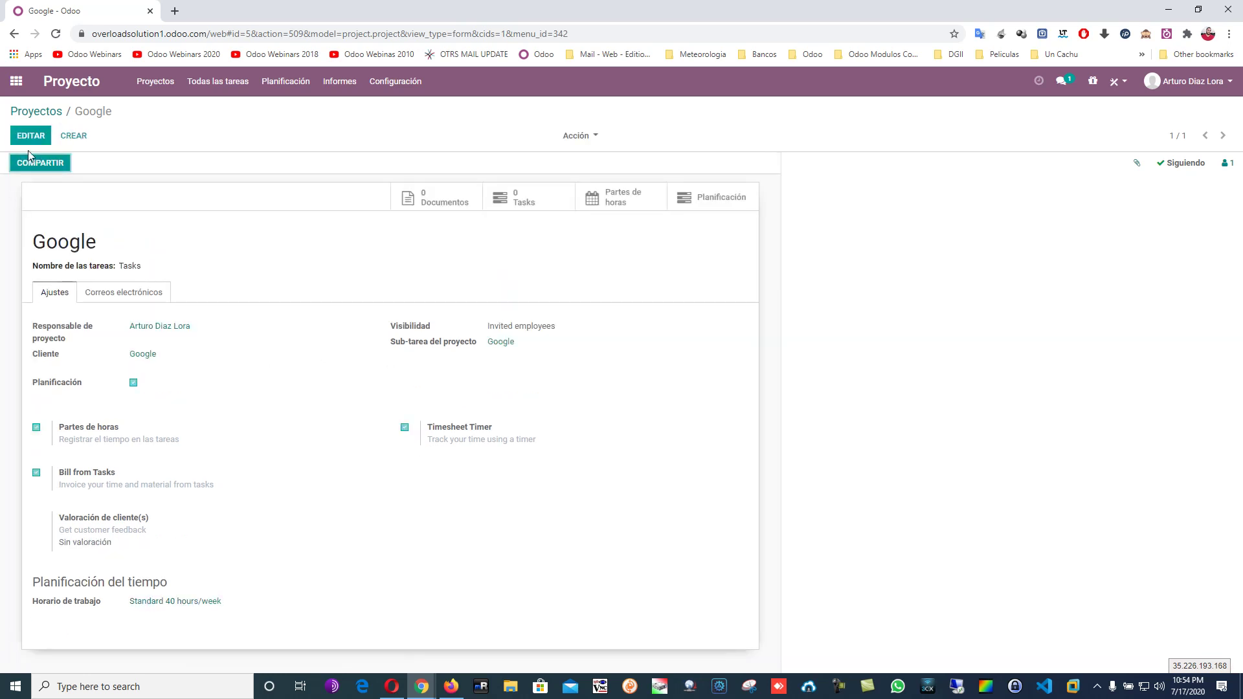
# Open the Google project's task board and start a 'Declaracion de Impuesto' column, then cancel it.
pyautogui.click(34, 113)
pyautogui.click(117, 195)
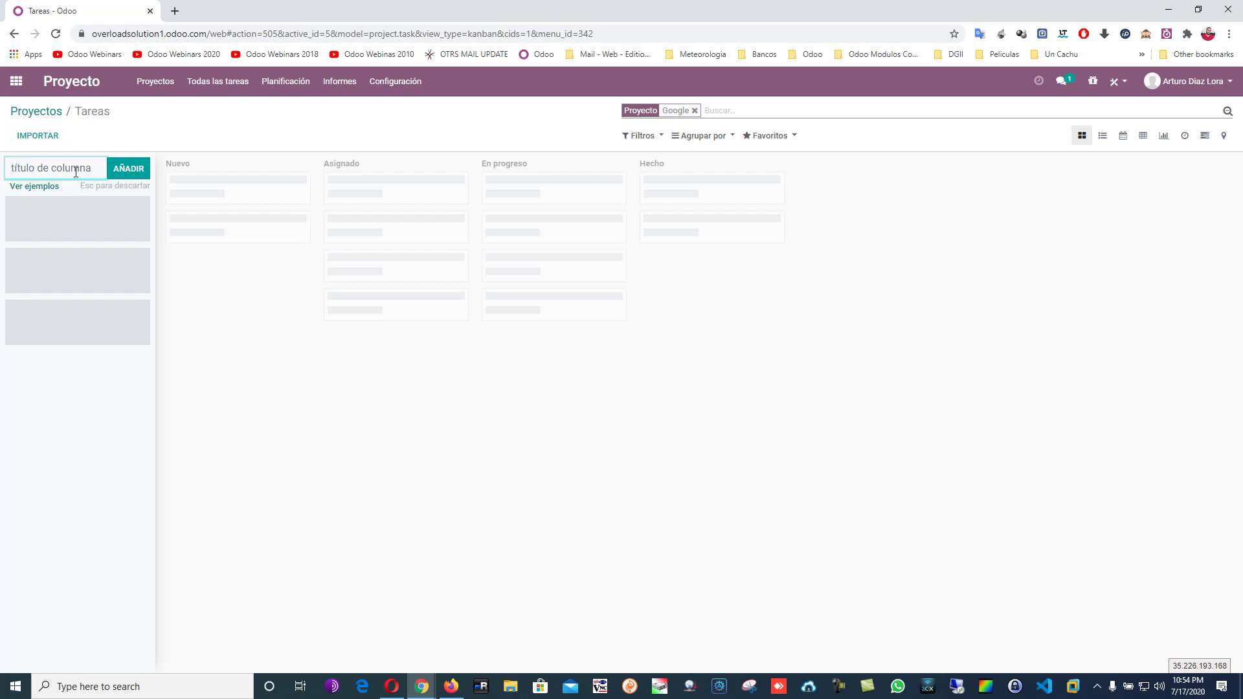
pyautogui.write('Tare')
pyautogui.press('BackSpace')
pyautogui.press('BackSpace')
pyautogui.press('BackSpace')
pyautogui.press('BackSpace')
pyautogui.write('Declaracion de Impuesto')
pyautogui.click(310, 323)
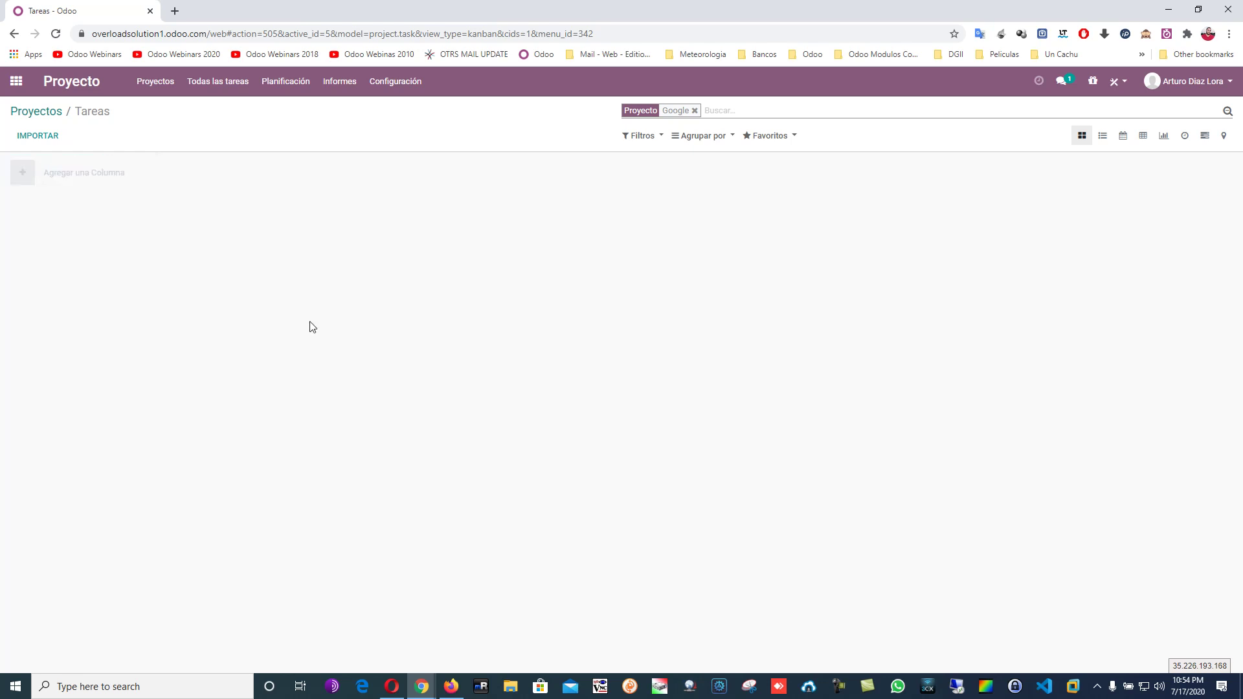
# Add the first stage column, 'Recoleccion de Datos', to the board.
pyautogui.click(65, 187)
pyautogui.write('Declaracion de')
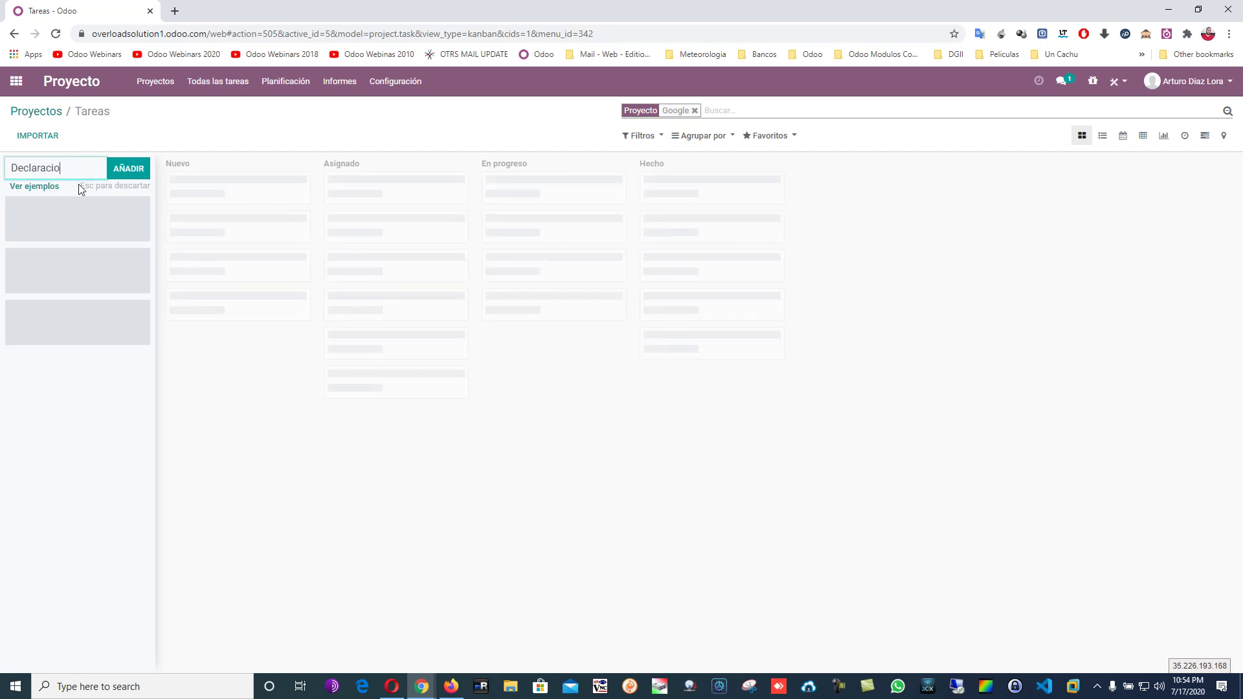
pyautogui.press('BackSpace')
pyautogui.press('BackSpace')
pyautogui.press('BackSpace')
pyautogui.press('BackSpace')
pyautogui.press('BackSpace')
pyautogui.press('BackSpace')
pyautogui.press('BackSpace')
pyautogui.press('BackSpace')
pyautogui.press('BackSpace')
pyautogui.press('BackSpace')
pyautogui.press('BackSpace')
pyautogui.press('BackSpace')
pyautogui.press('BackSpace')
pyautogui.press('BackSpace')
pyautogui.write('Recolec')
pyautogui.press('BackSpace')
pyautogui.press('BackSpace')
pyautogui.press('BackSpace')
pyautogui.press('BackSpace')
pyautogui.press('BackSpace')
pyautogui.press('BackSpace')
pyautogui.press('BackSpace')
pyautogui.press('F11')
pyautogui.press('F11')
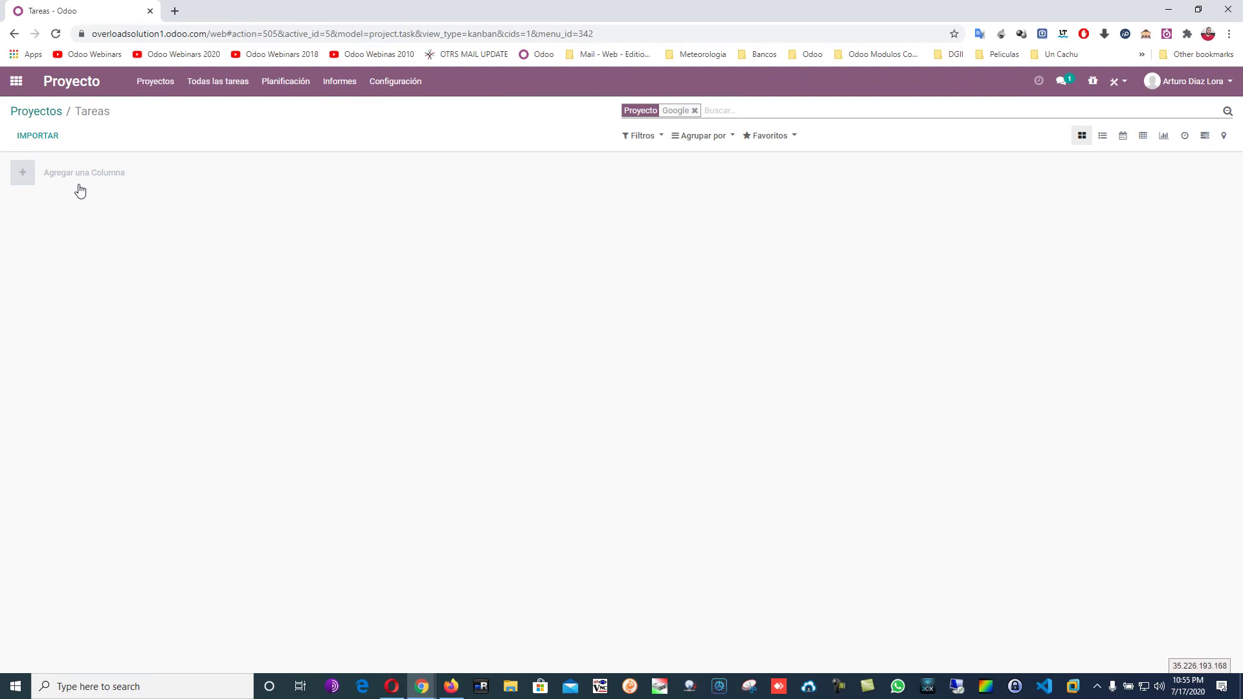
pyautogui.click(81, 173)
pyautogui.write('Recoleccion de Datos')
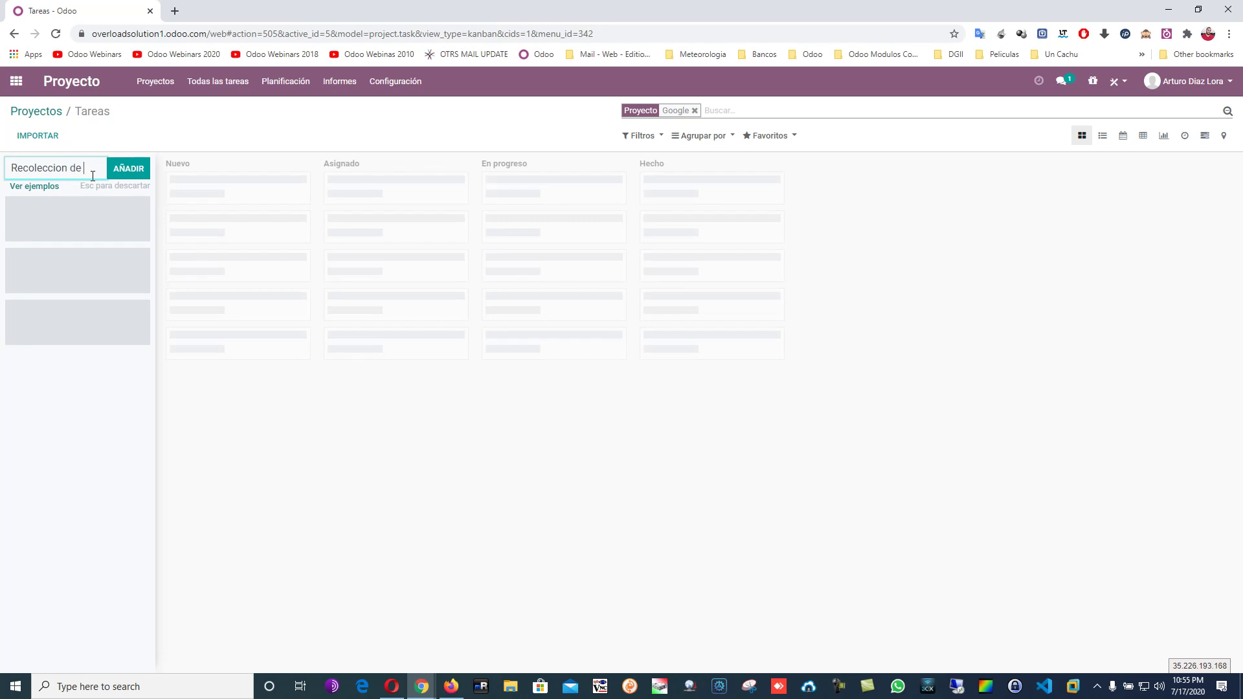
pyautogui.click(116, 169)
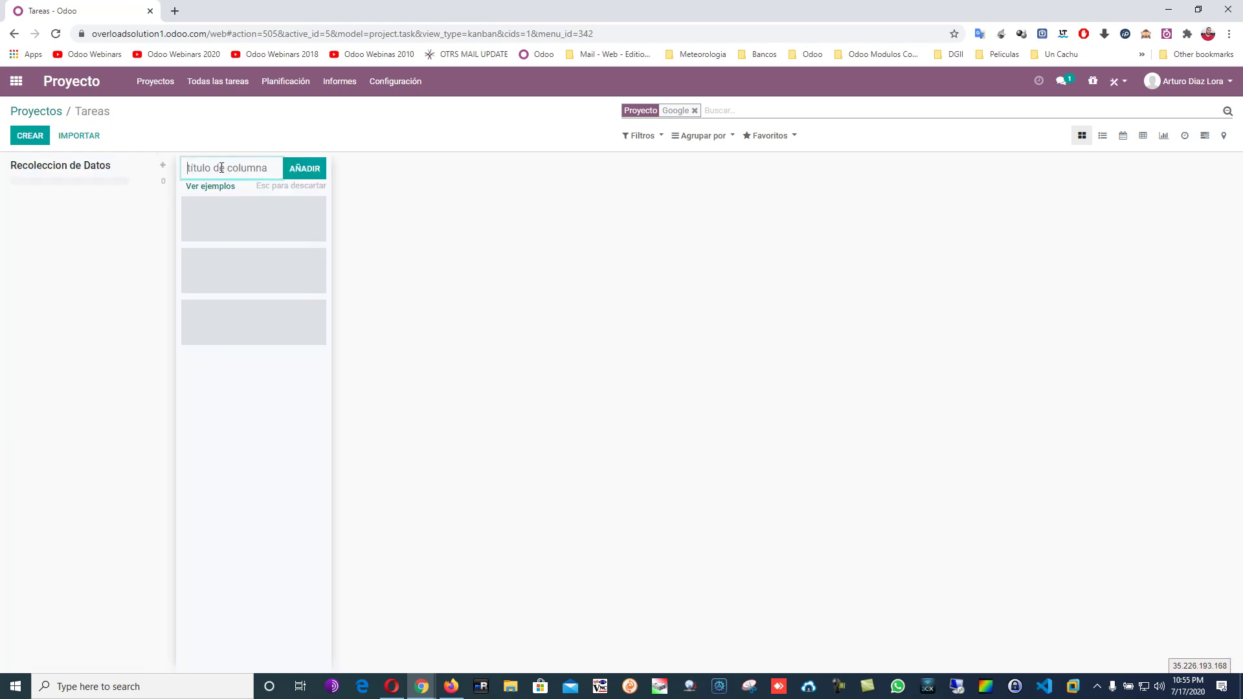
# Add the Declaracion de Impuesto, Declara de TSS and Completado stage columns after Recoleccion de Datos.
pyautogui.write('Declaracion ')
pyautogui.write('de Impuest')
pyautogui.write('o')
pyautogui.click(288, 169)
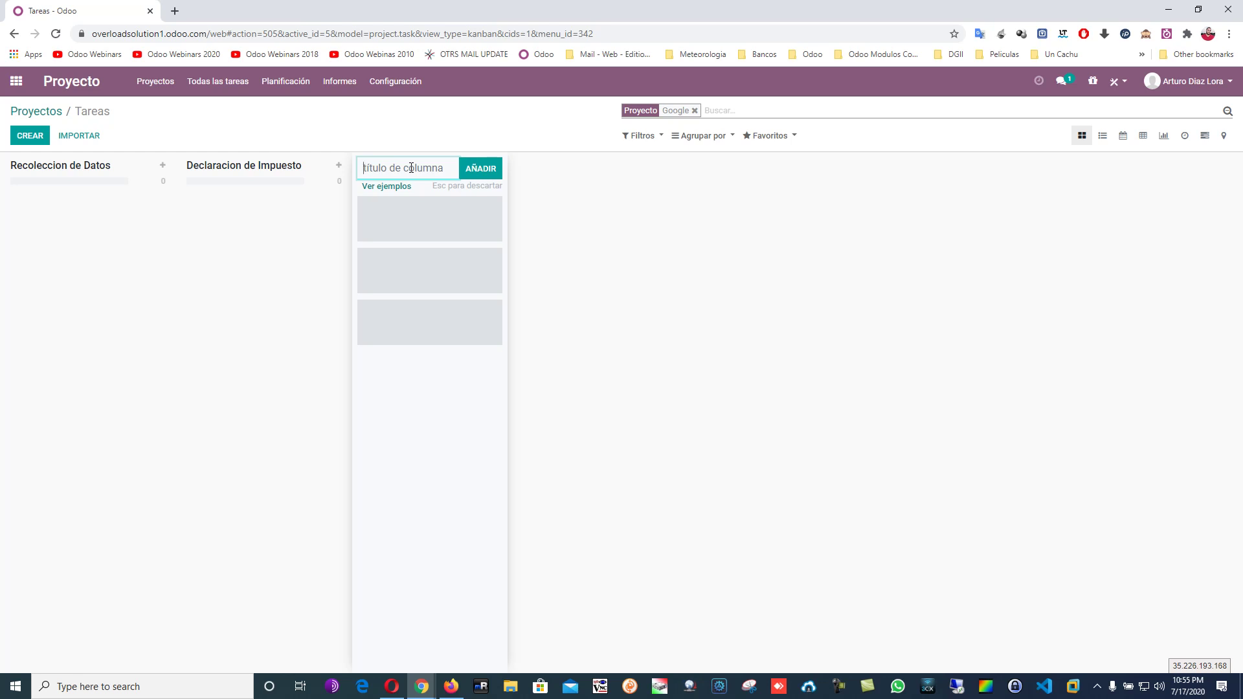
pyautogui.write('Declara de TSS')
pyautogui.click(495, 160)
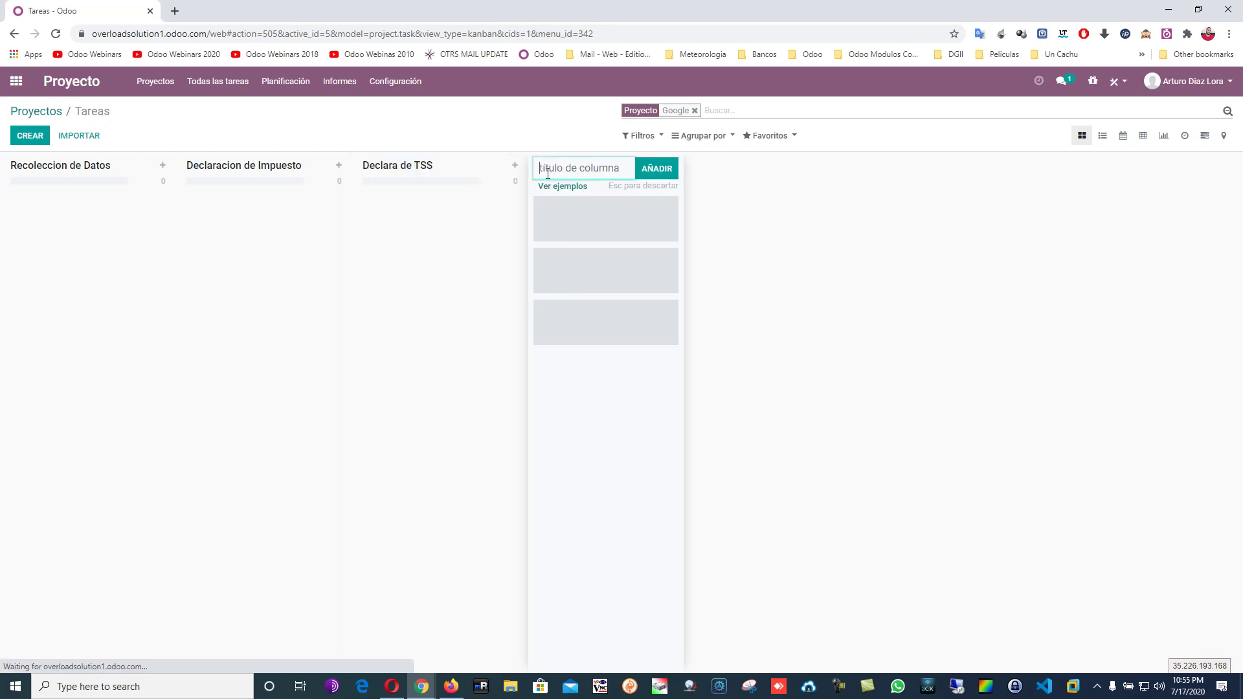
pyautogui.write('Complet')
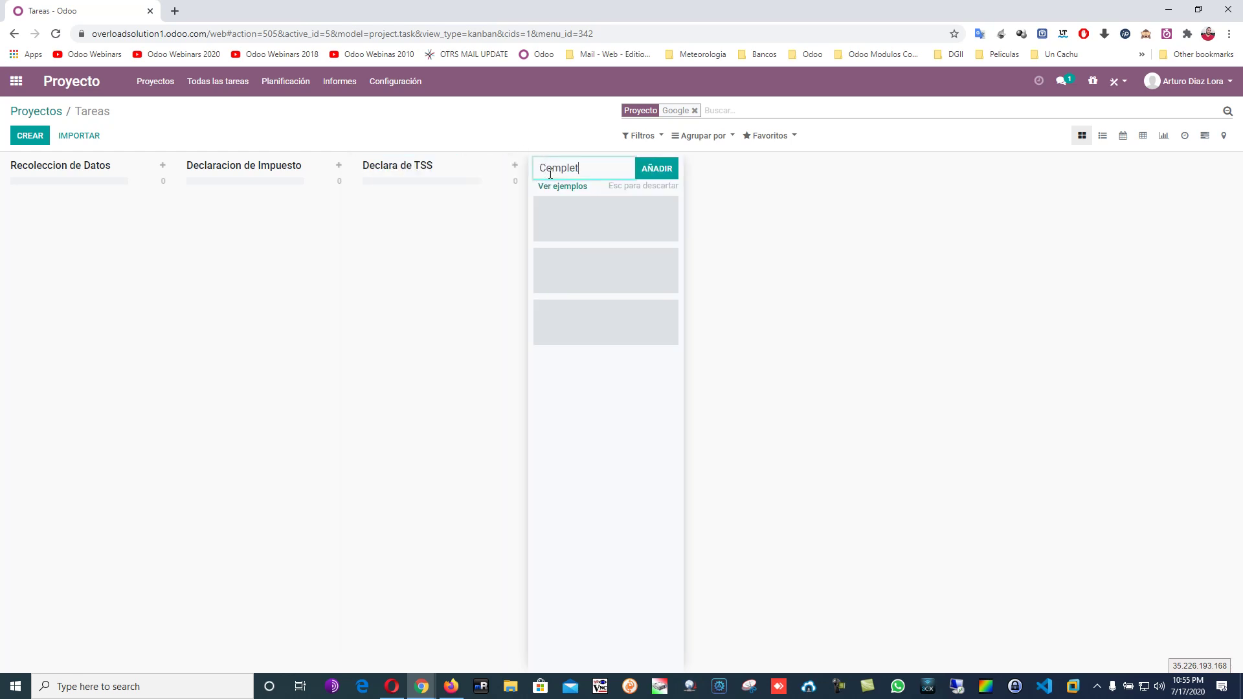
pyautogui.write('ado')
pyautogui.press('Return')
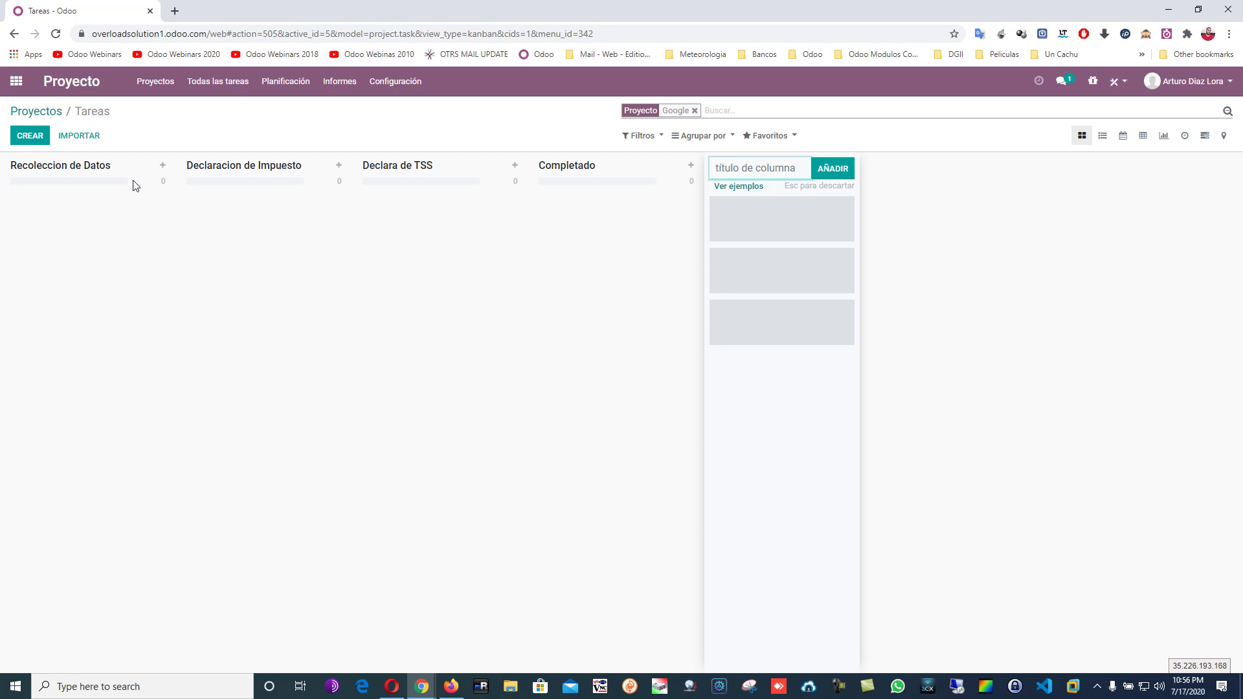
pyautogui.click(163, 168)
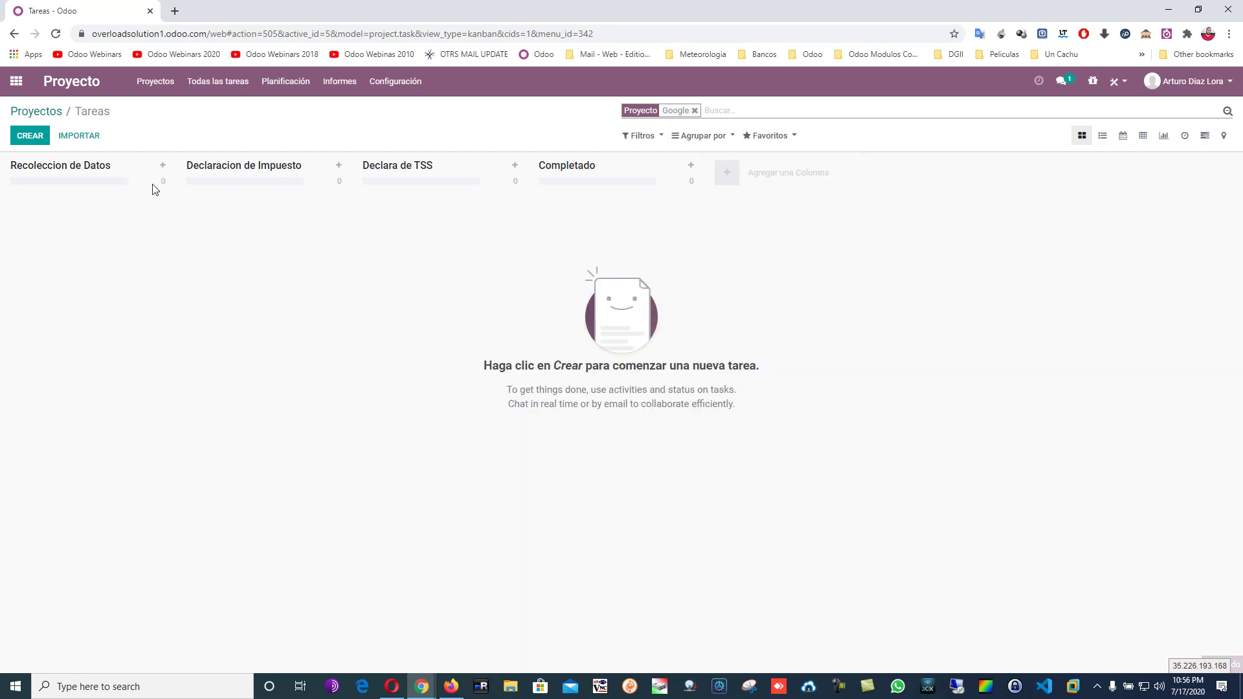
# Quick-create the 'Google 06/2020' task in Recoleccion de Datos and open it.
pyautogui.click(165, 170)
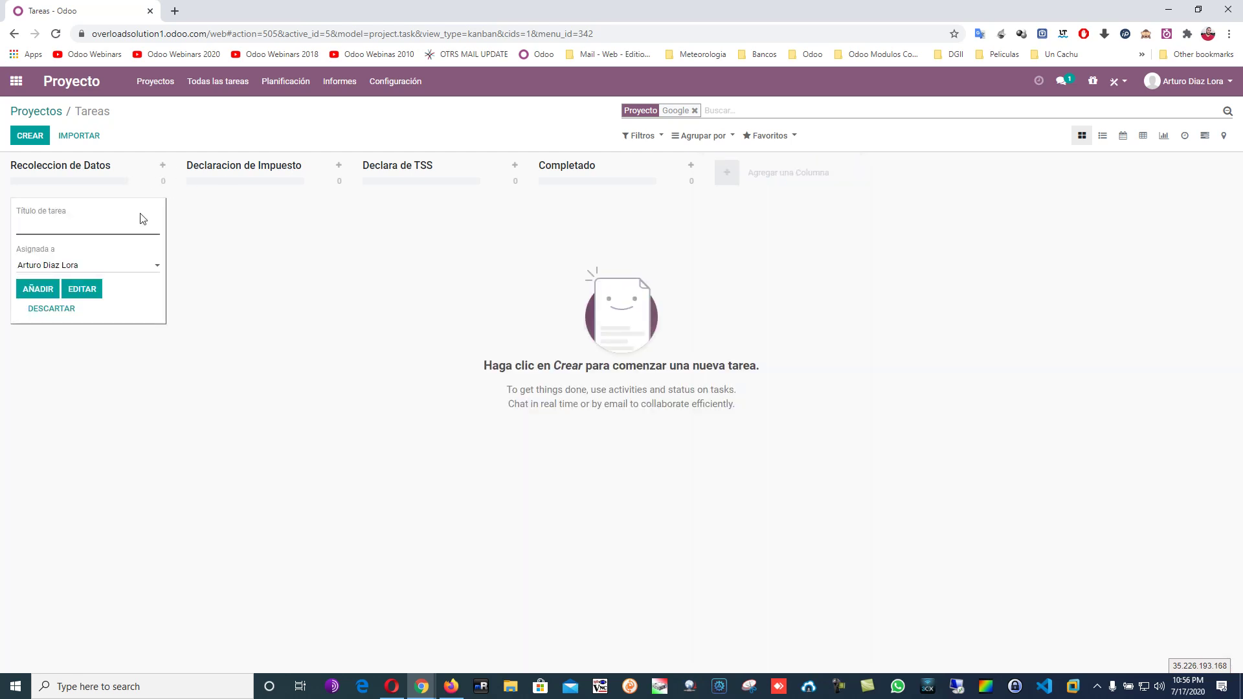
pyautogui.write('Google 06/2020')
pyautogui.click(40, 288)
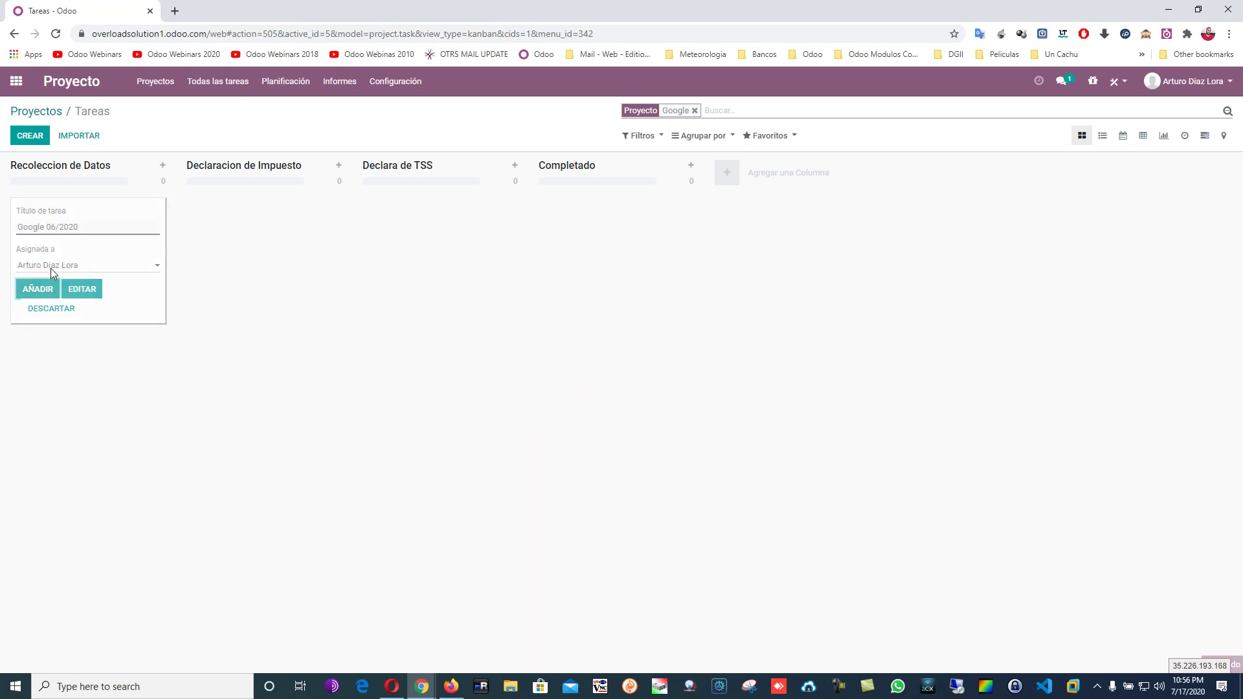
pyautogui.click(106, 440)
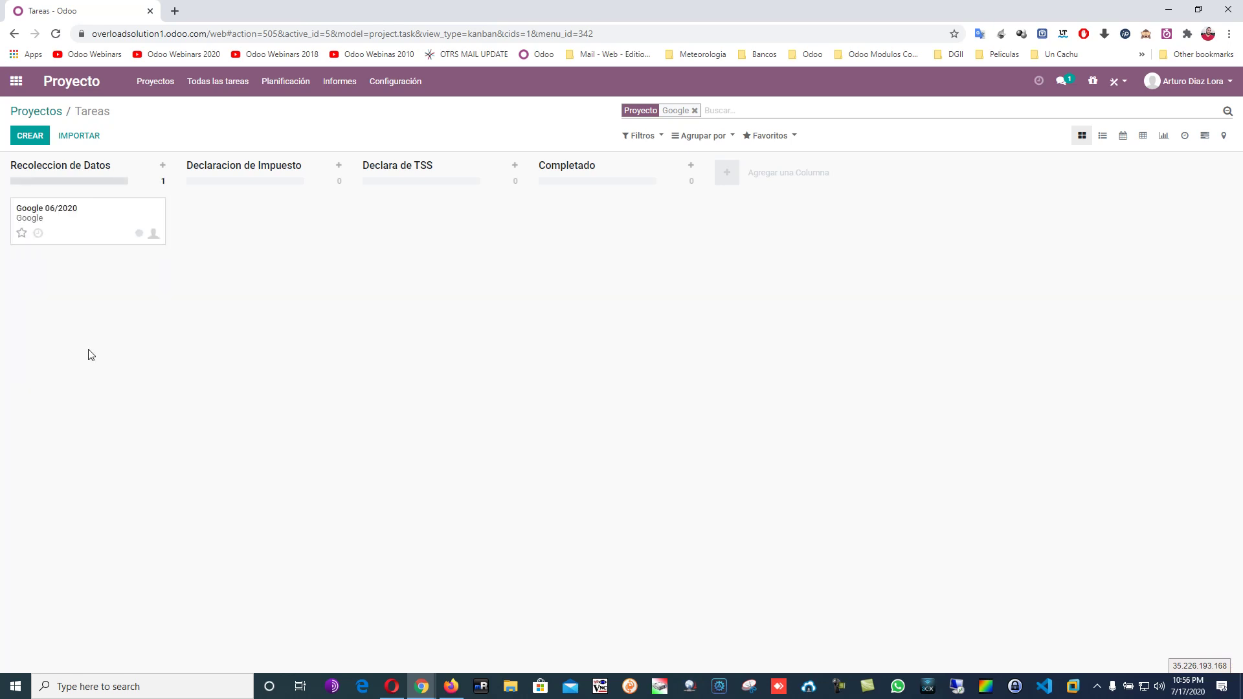
pyautogui.click(88, 230)
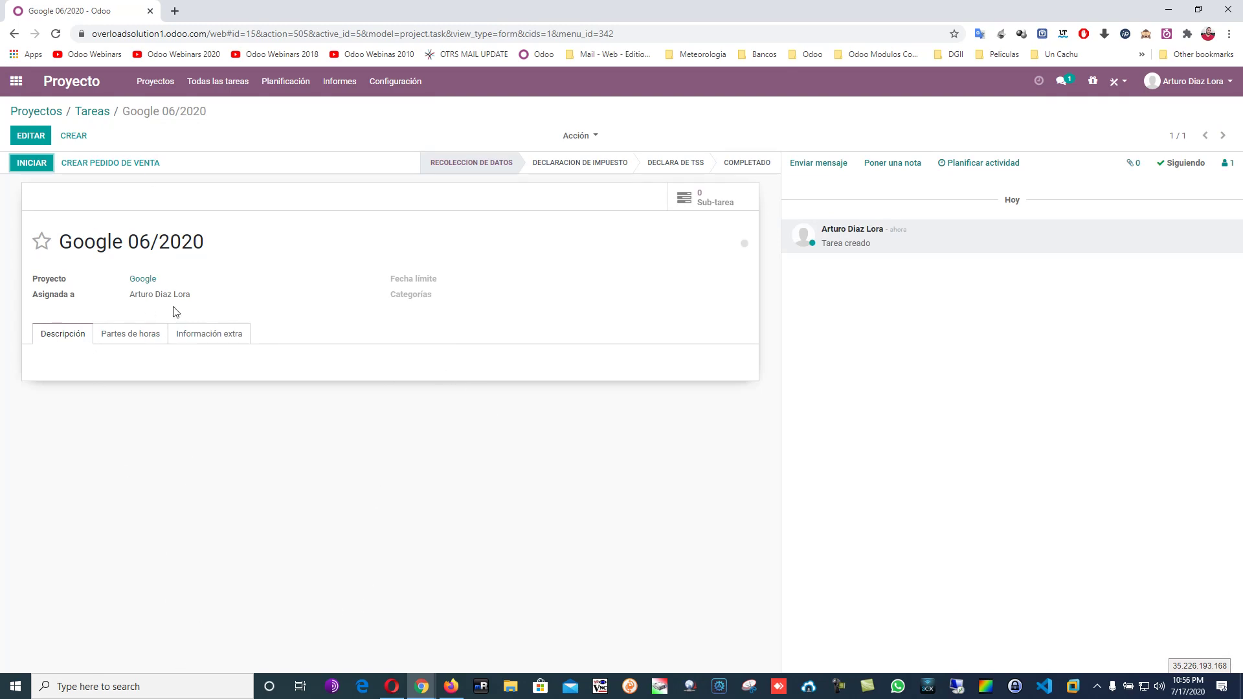
# Post a test note on Google 06/2020, mark it Lista para la siguiente etapa, and return to the board.
pyautogui.click(905, 166)
pyautogui.write('dfsdfsfsdfsdf')
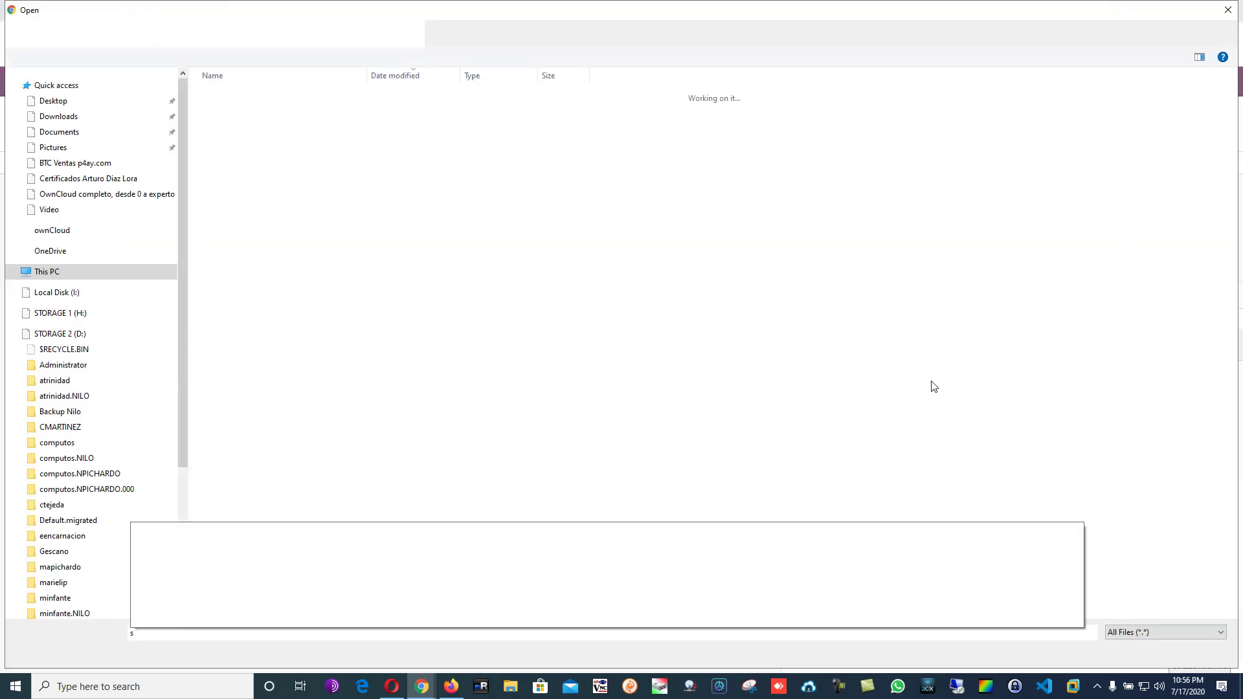
pyautogui.click(1230, 9)
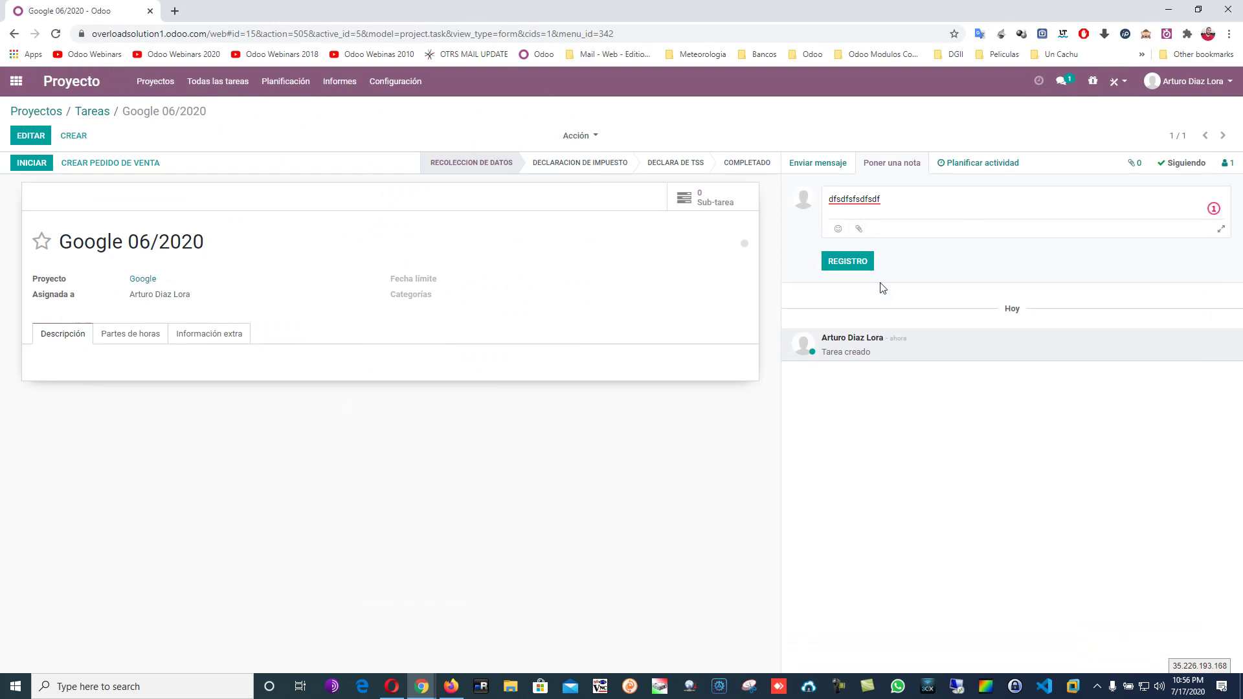
pyautogui.click(855, 259)
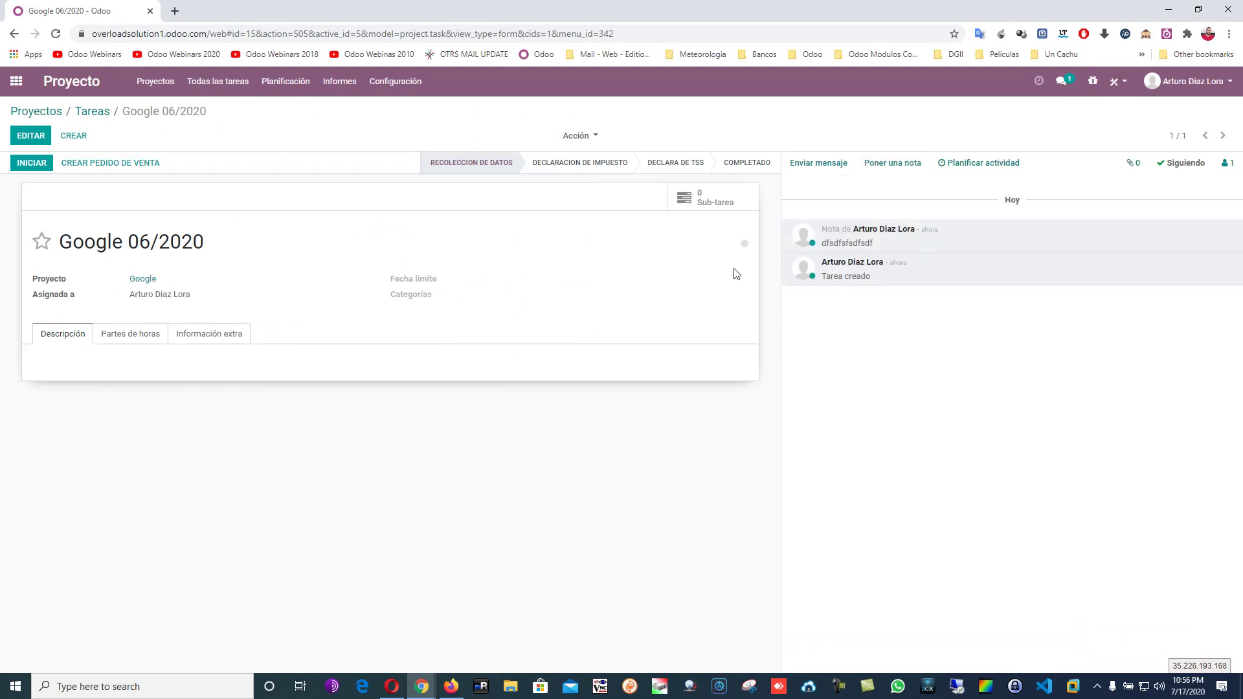
pyautogui.click(744, 245)
pyautogui.click(687, 267)
pyautogui.click(102, 111)
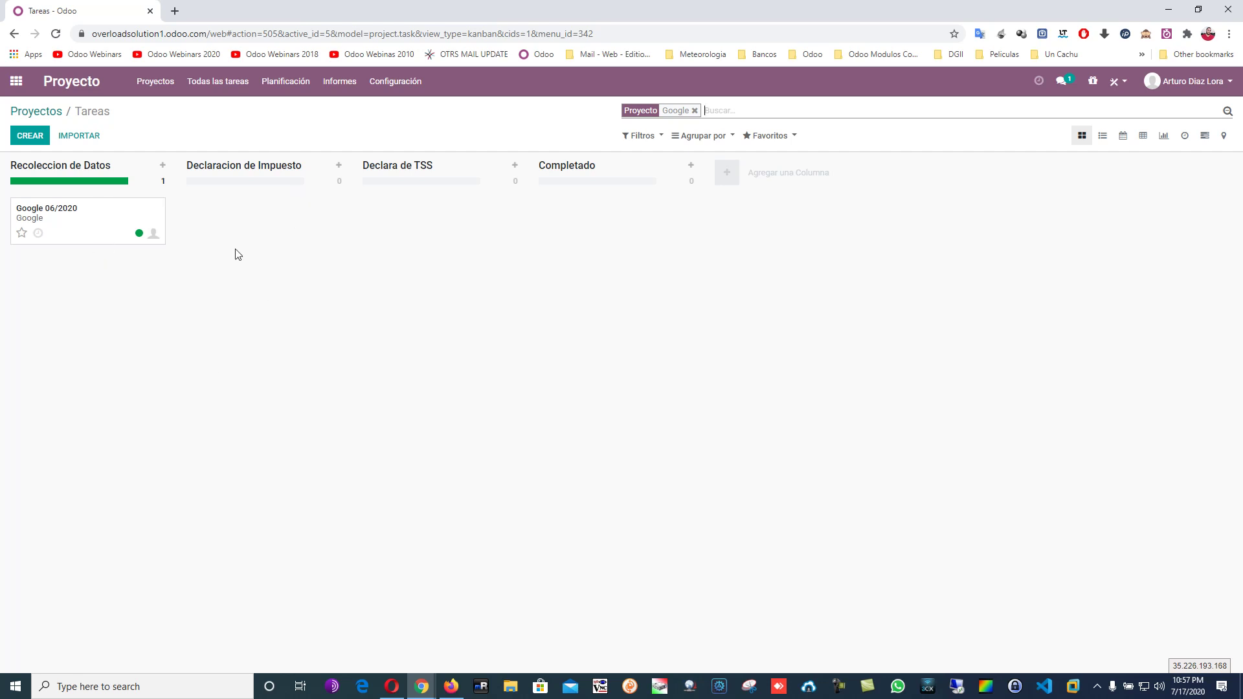
# Drag Google 06/2020 into Declaracion de Impuesto, then set its stage to Completado in the task form.
pyautogui.moveTo(102, 222)
pyautogui.mouseDown()
pyautogui.moveTo(217, 244)
pyautogui.moveTo(268, 214)
pyautogui.moveTo(108, 214)
pyautogui.mouseUp()
pyautogui.moveTo(91, 223)
pyautogui.mouseDown()
pyautogui.moveTo(255, 216)
pyautogui.moveTo(109, 228)
pyautogui.mouseUp()
pyautogui.moveTo(75, 211); pyautogui.dragTo(241, 214)
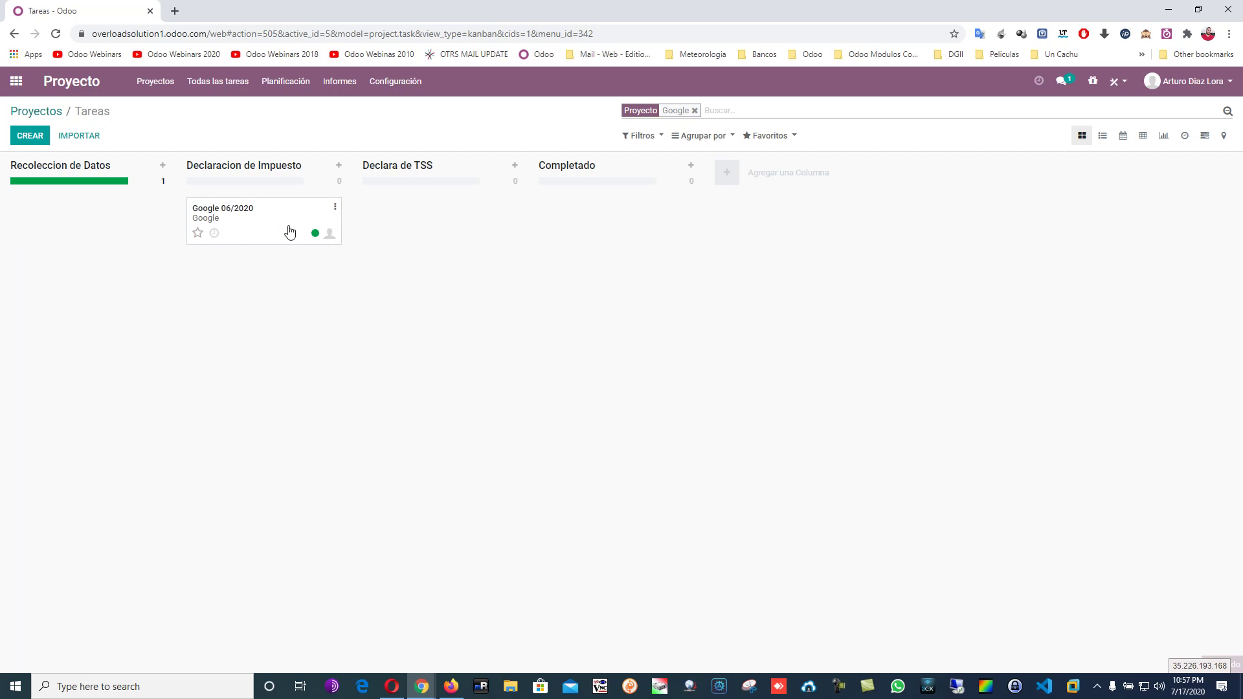
pyautogui.click(257, 218)
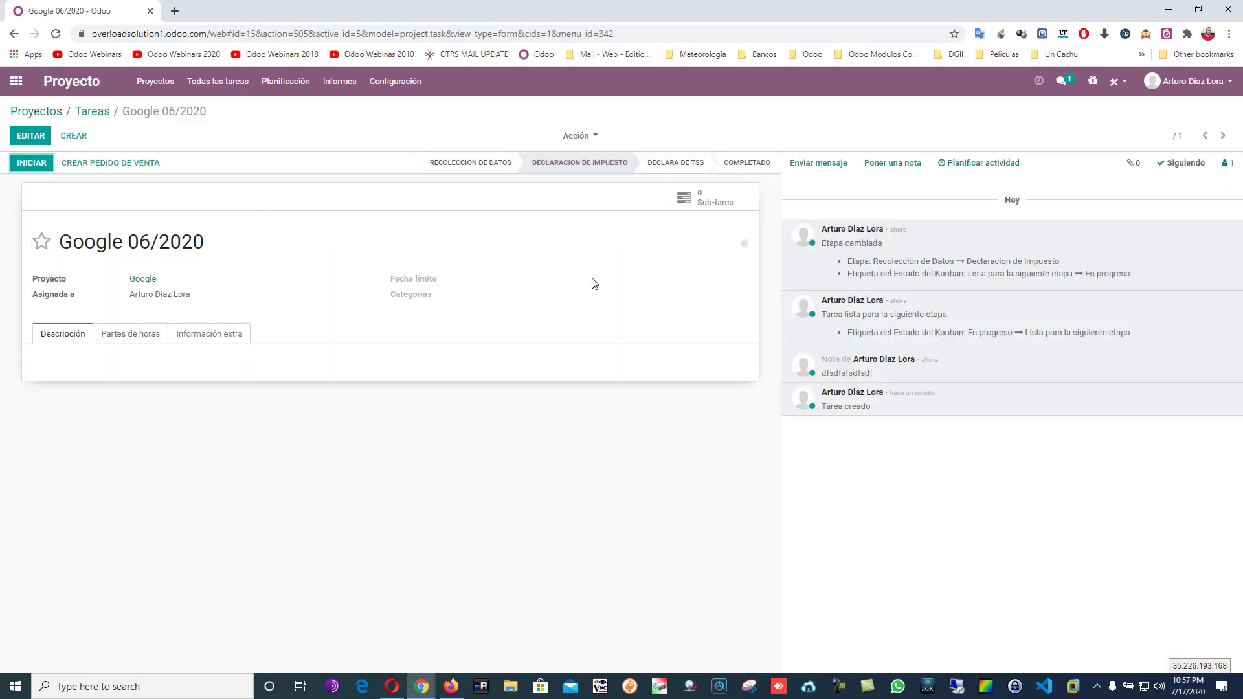
pyautogui.click(141, 338)
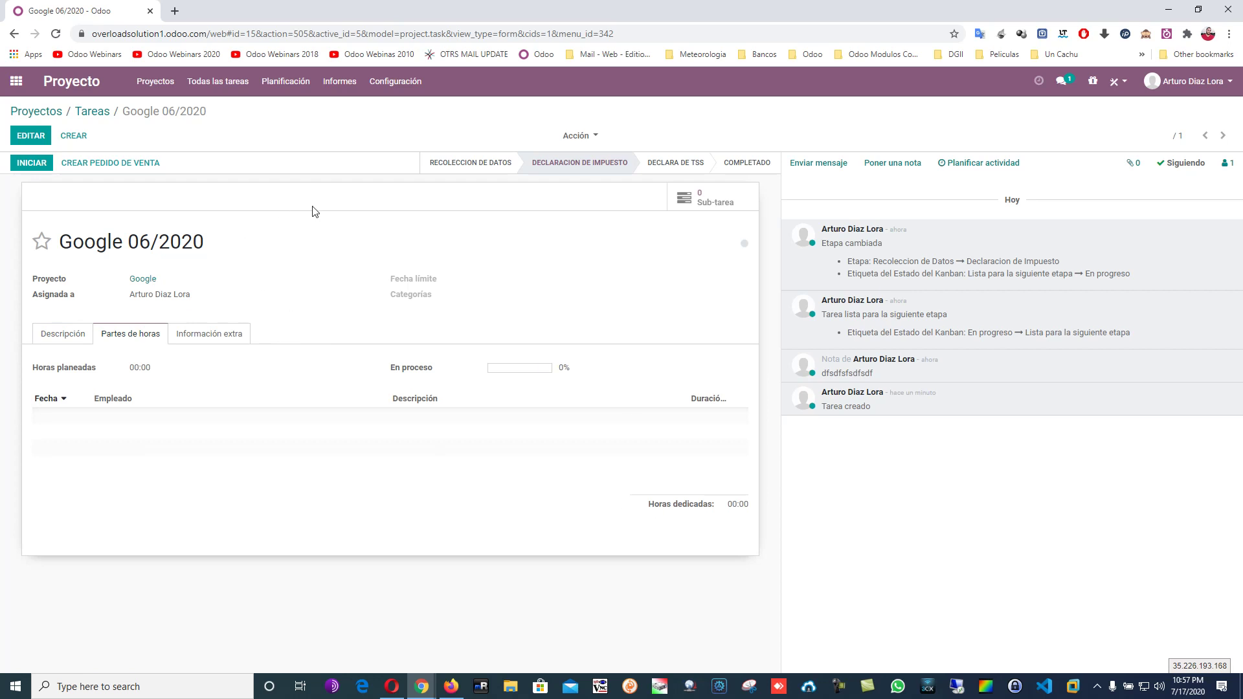
pyautogui.click(774, 165)
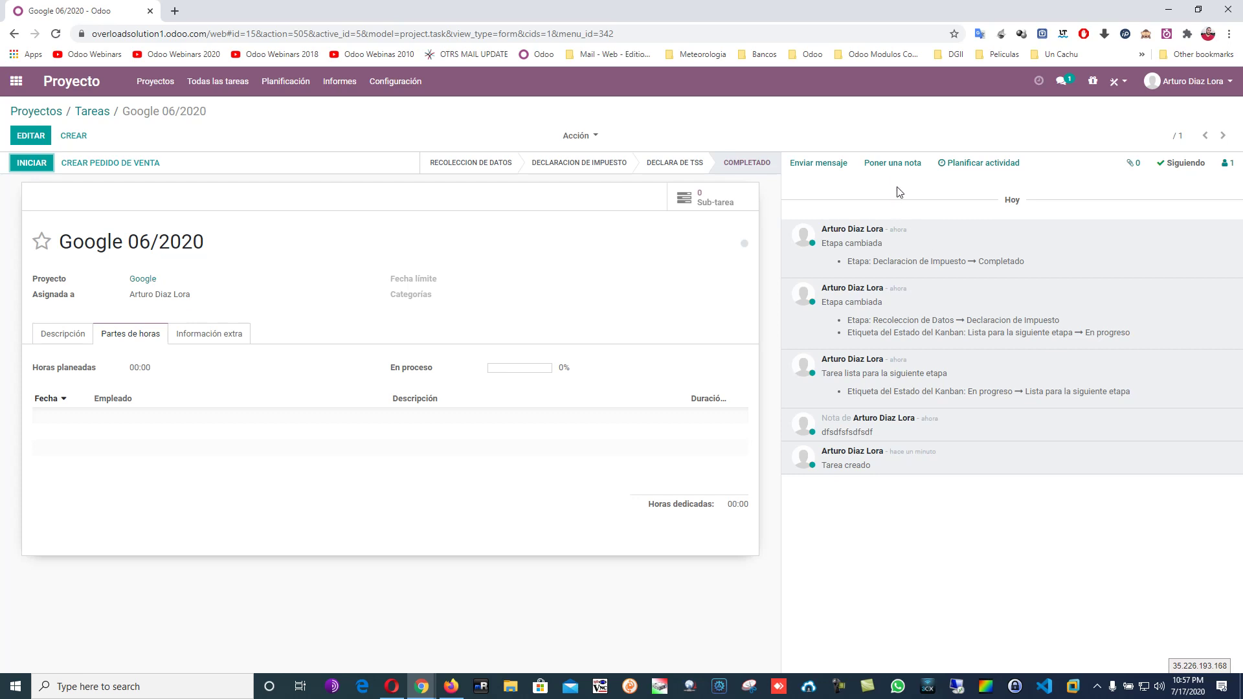
pyautogui.click(903, 165)
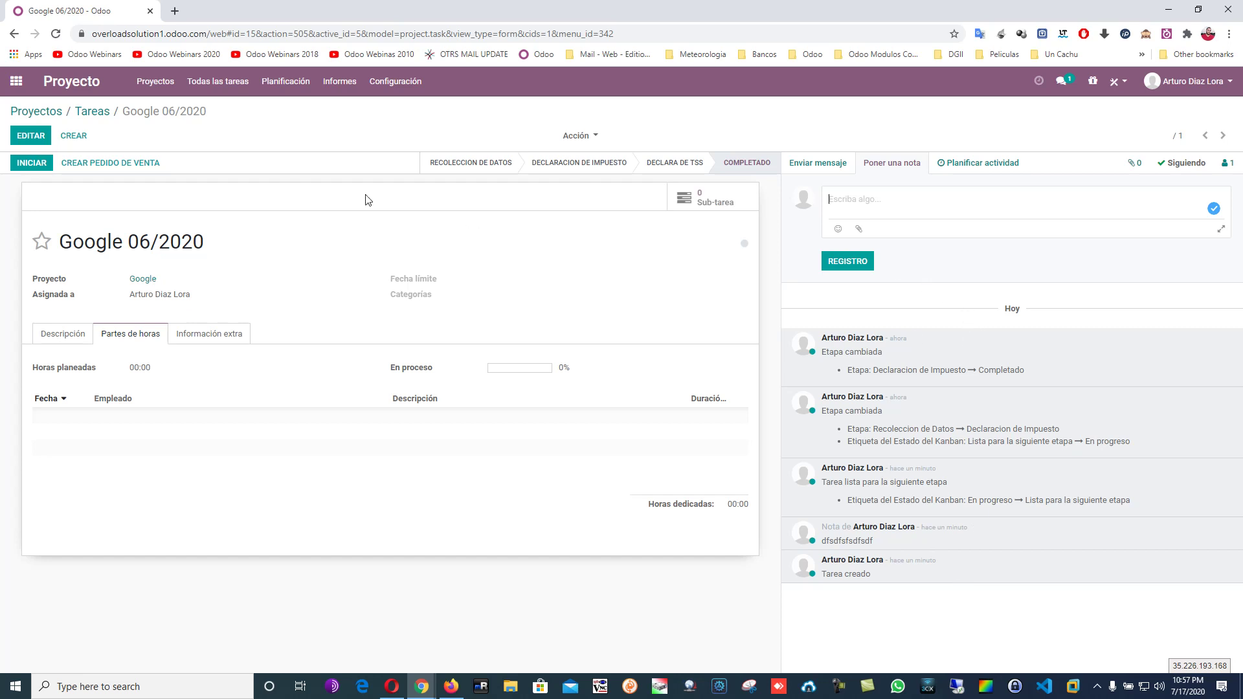
pyautogui.click(95, 117)
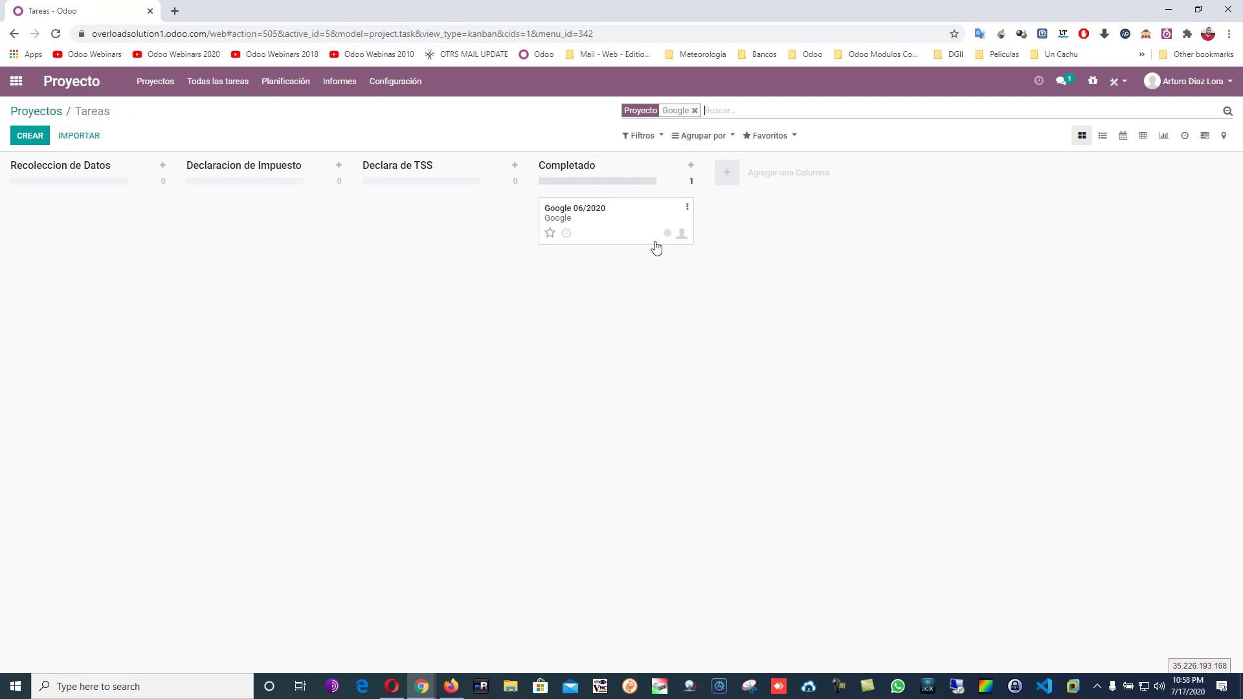
pyautogui.click(631, 230)
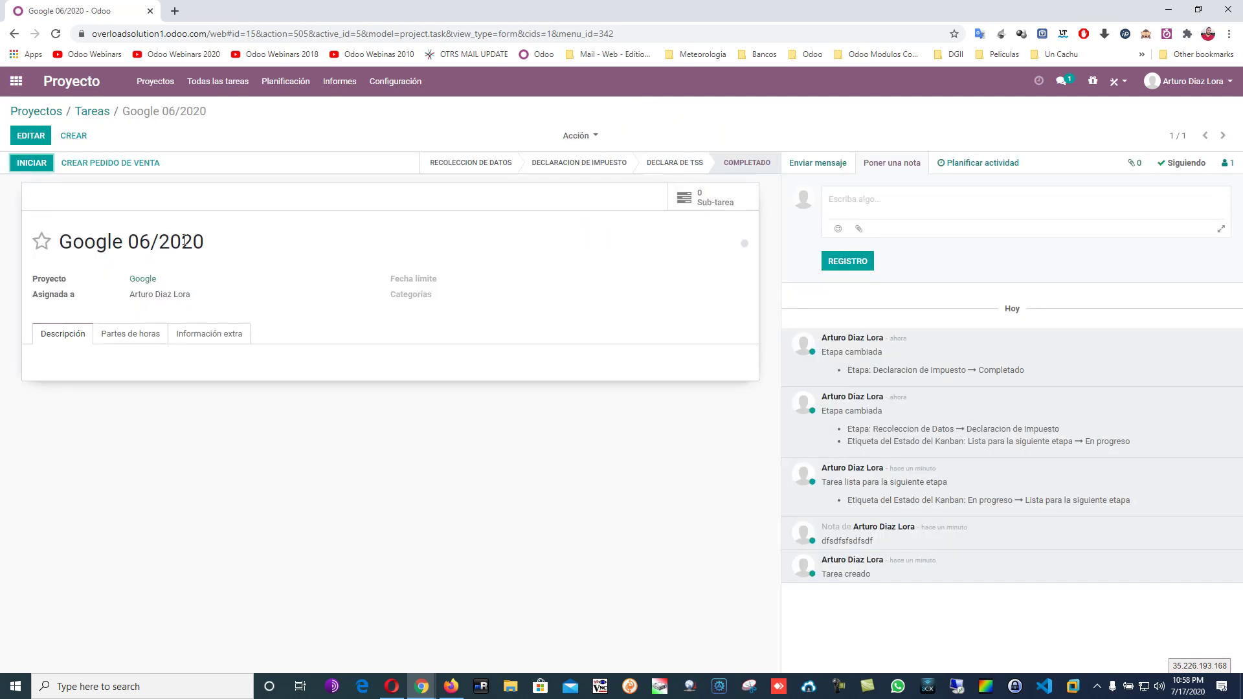
pyautogui.moveTo(131, 242); pyautogui.dragTo(210, 248)
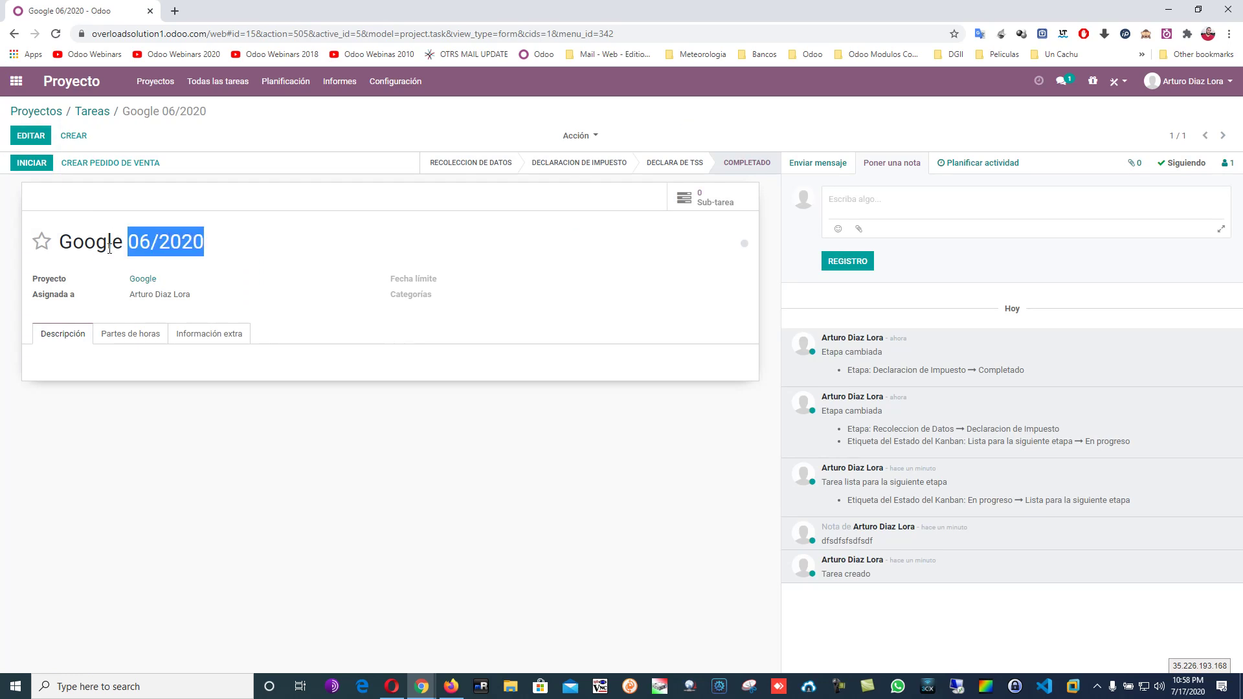
pyautogui.click(717, 205)
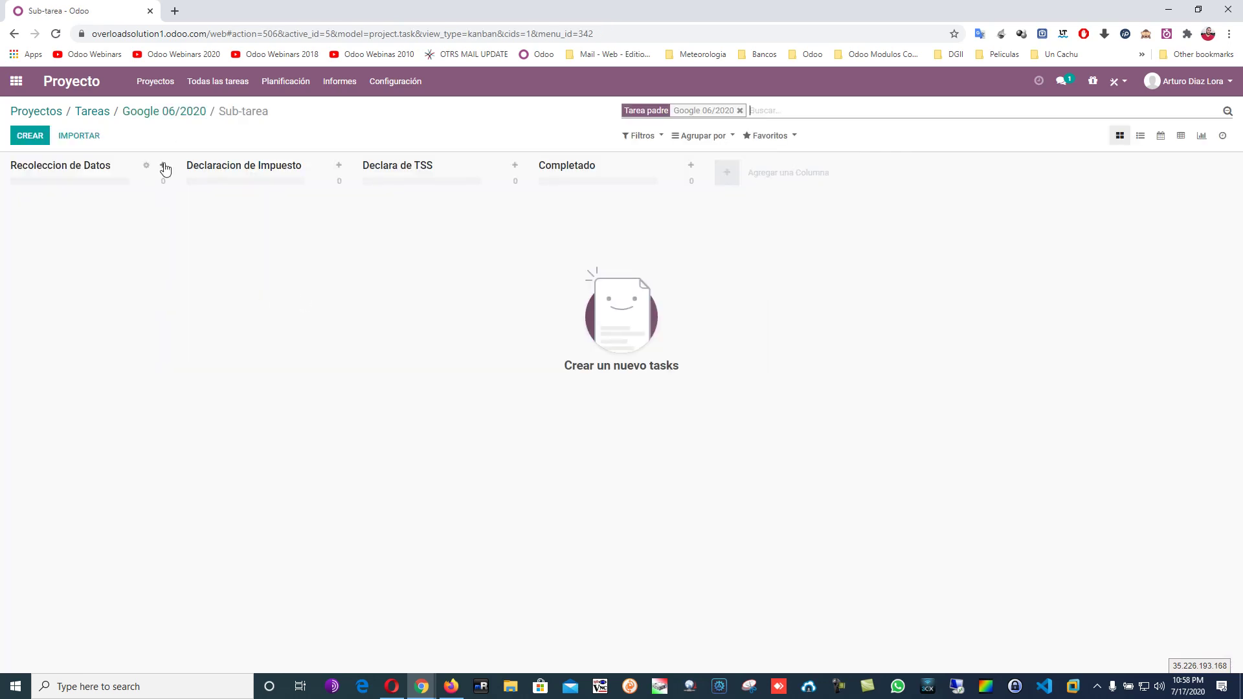
pyautogui.click(175, 114)
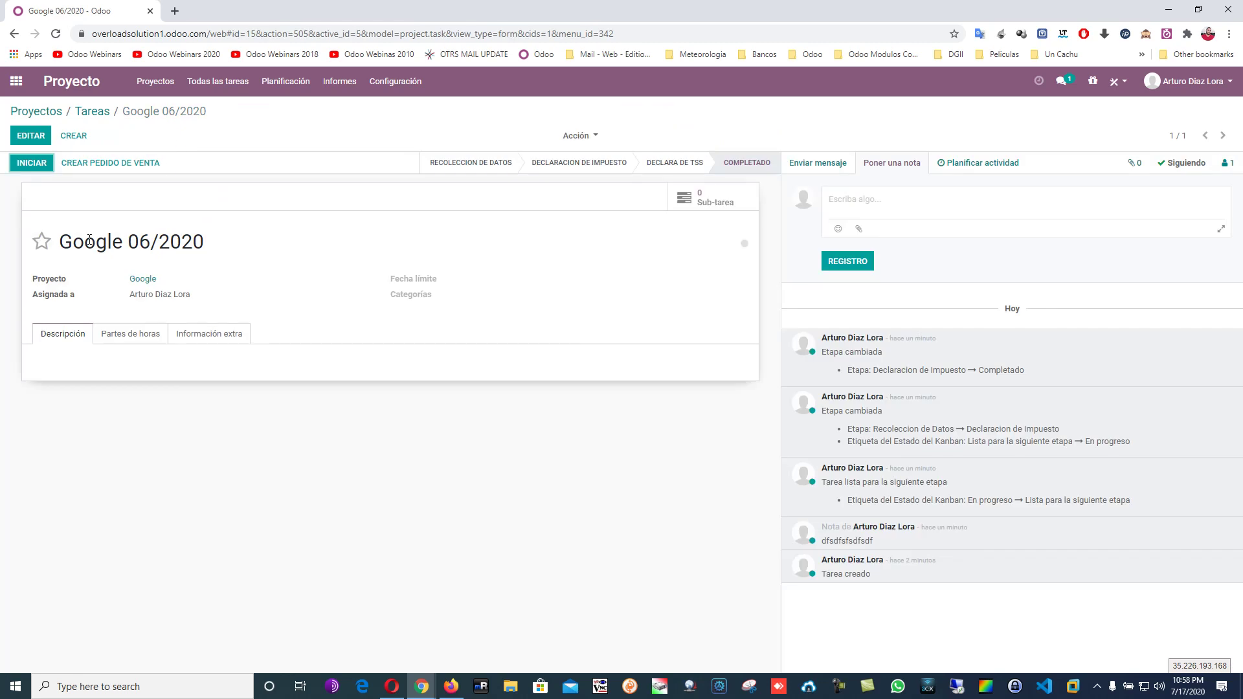
pyautogui.click(104, 111)
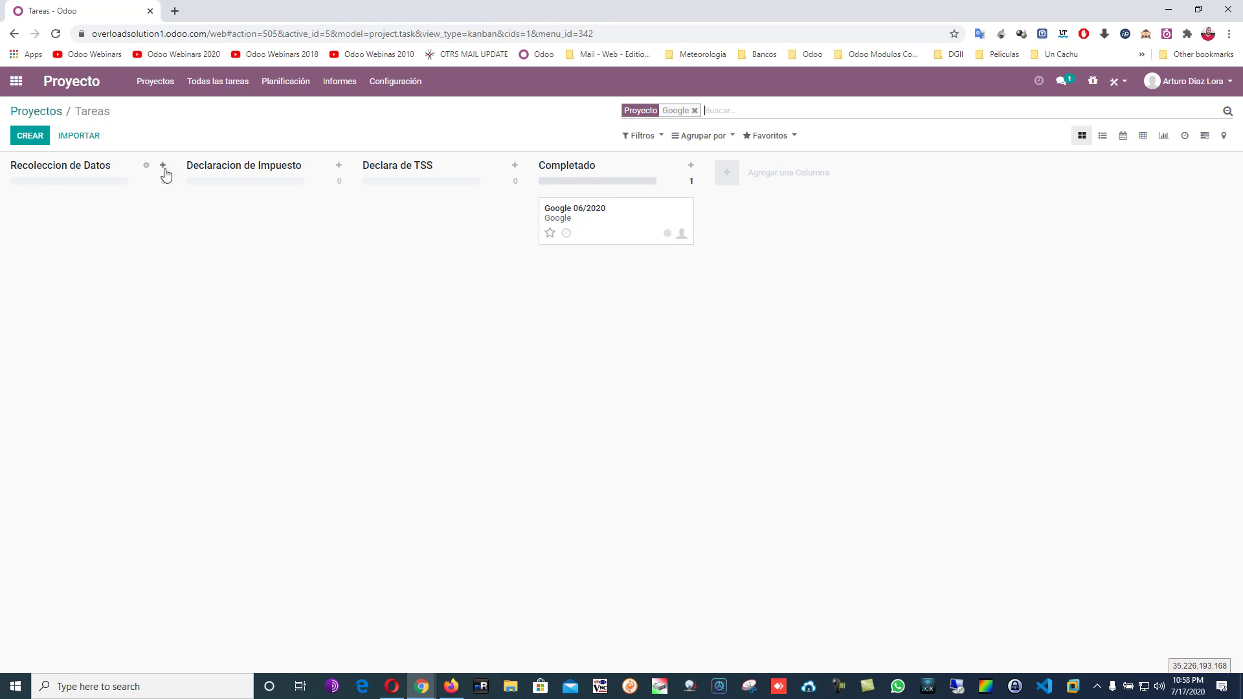
pyautogui.click(163, 167)
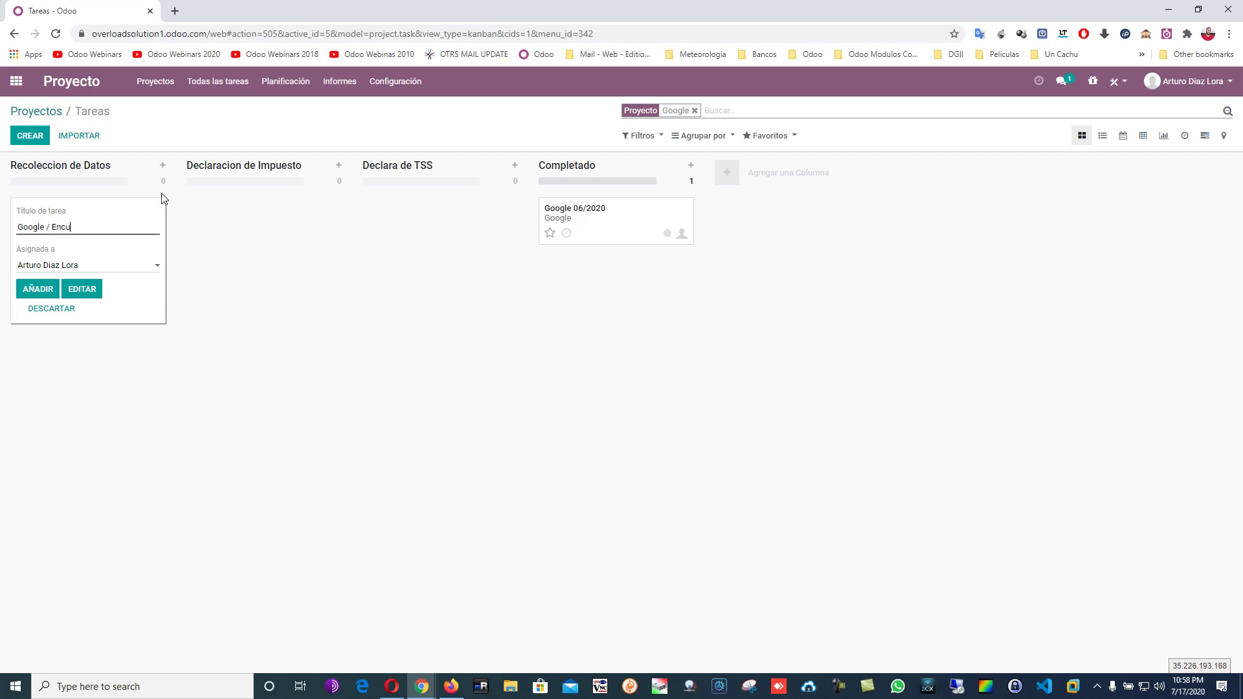
# Add the 'Google / Encuestas' task, view its sub-tasks, and return to the projects list.
pyautogui.click(50, 288)
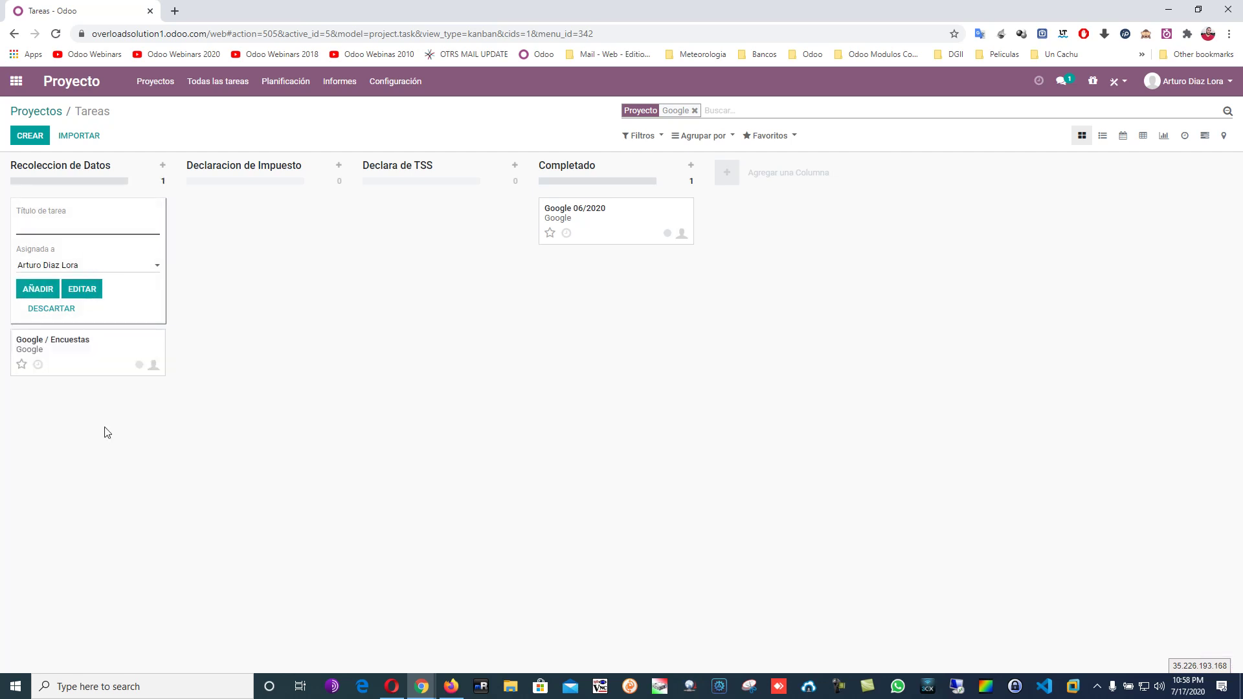
pyautogui.click(101, 466)
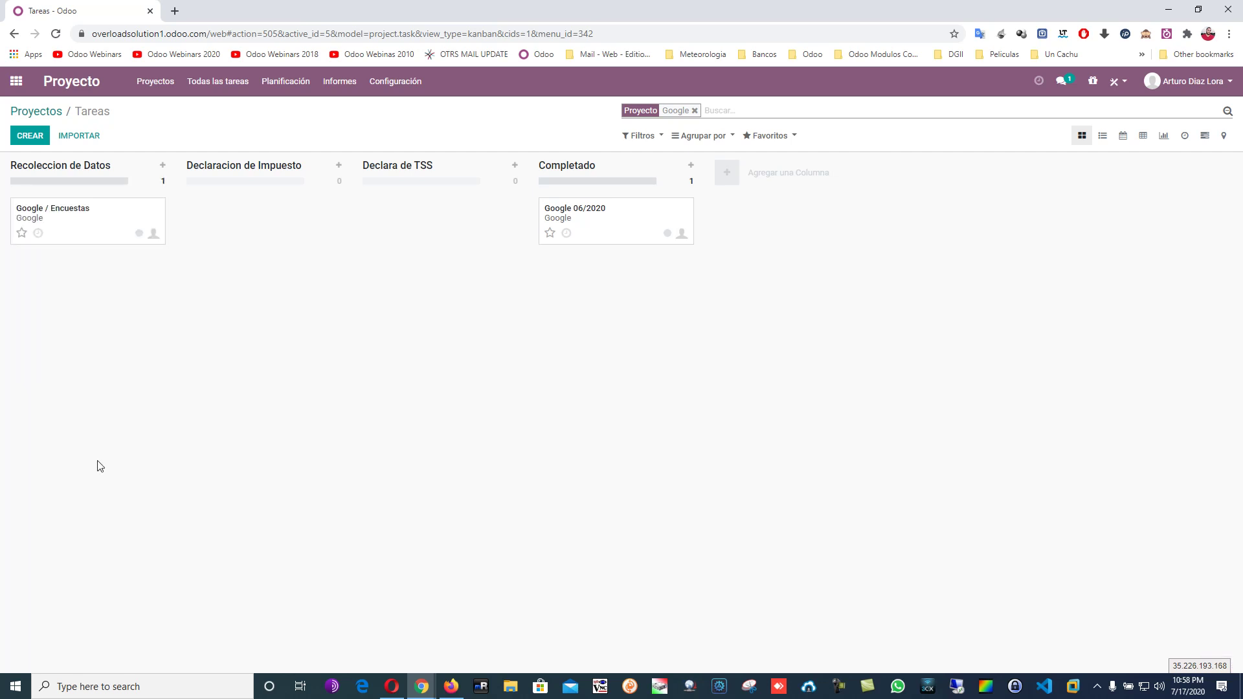
pyautogui.click(131, 218)
pyautogui.click(716, 193)
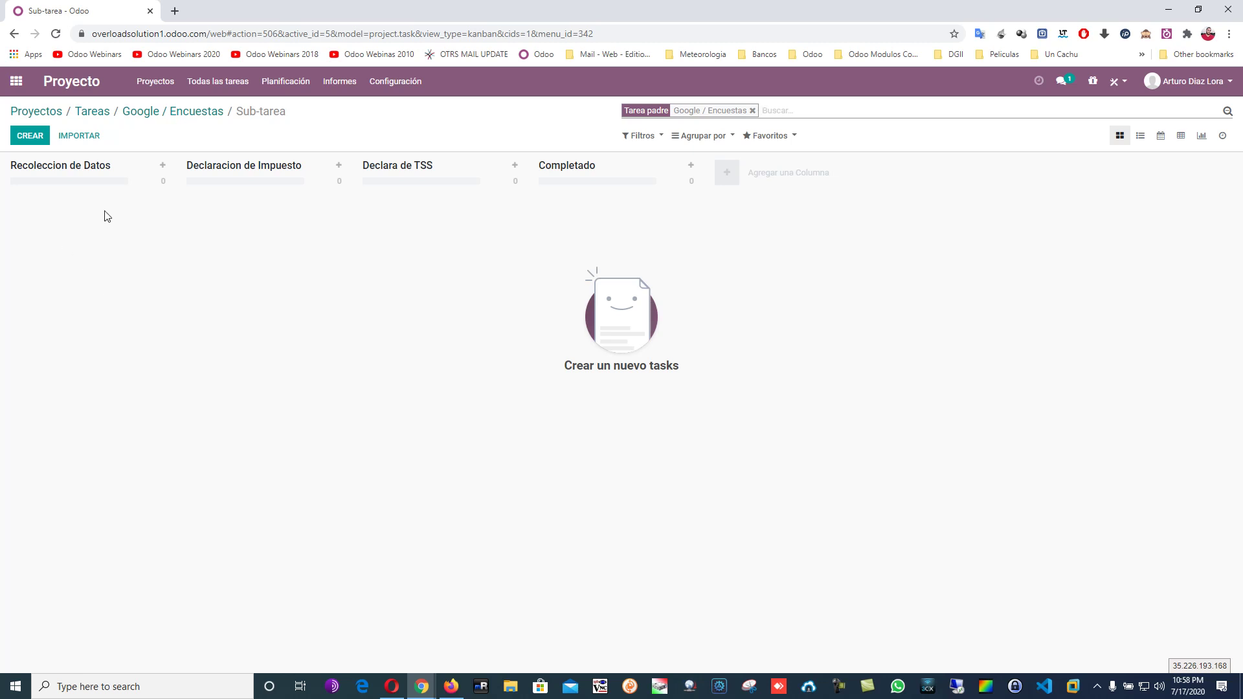
pyautogui.click(211, 112)
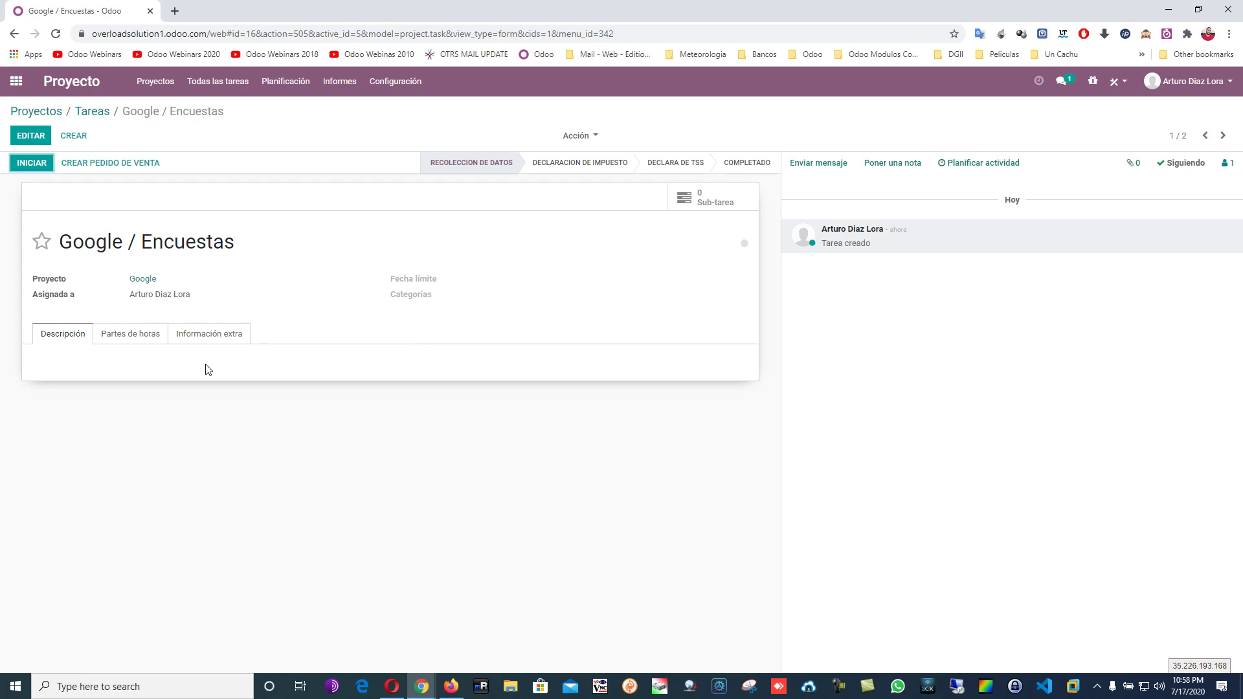
pyautogui.click(37, 111)
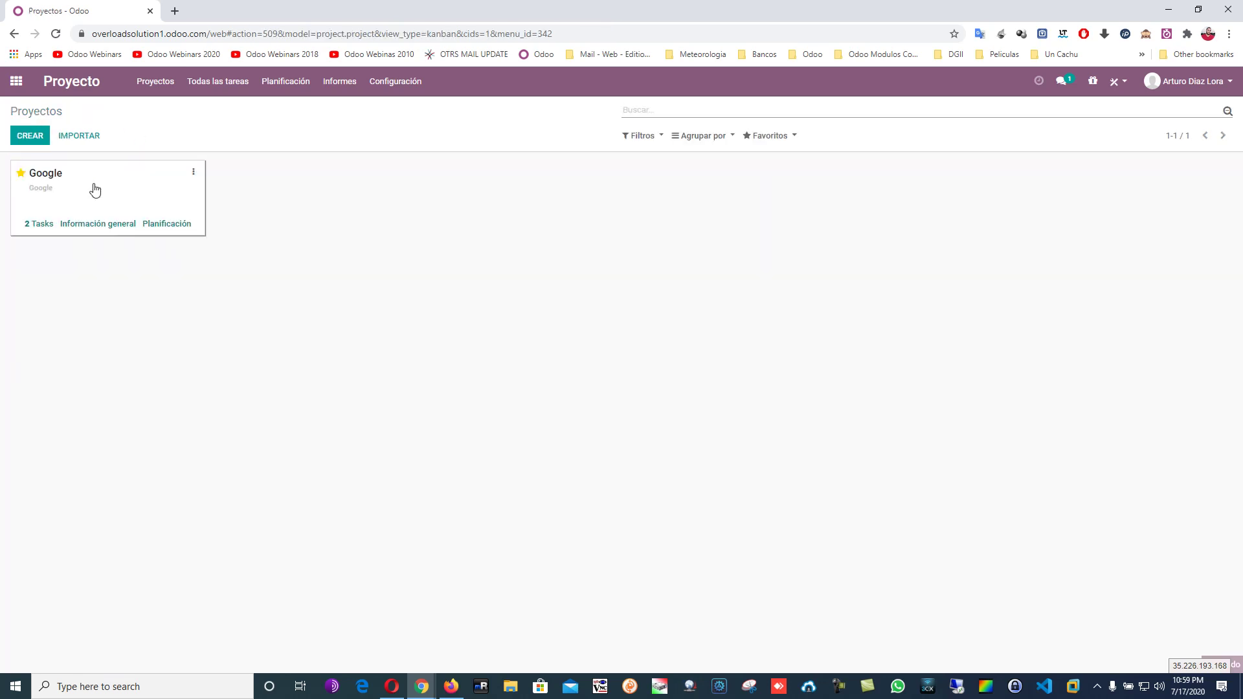
# Open the Google / Encuestas task in edit mode and mark it as a favourite.
pyautogui.click(94, 187)
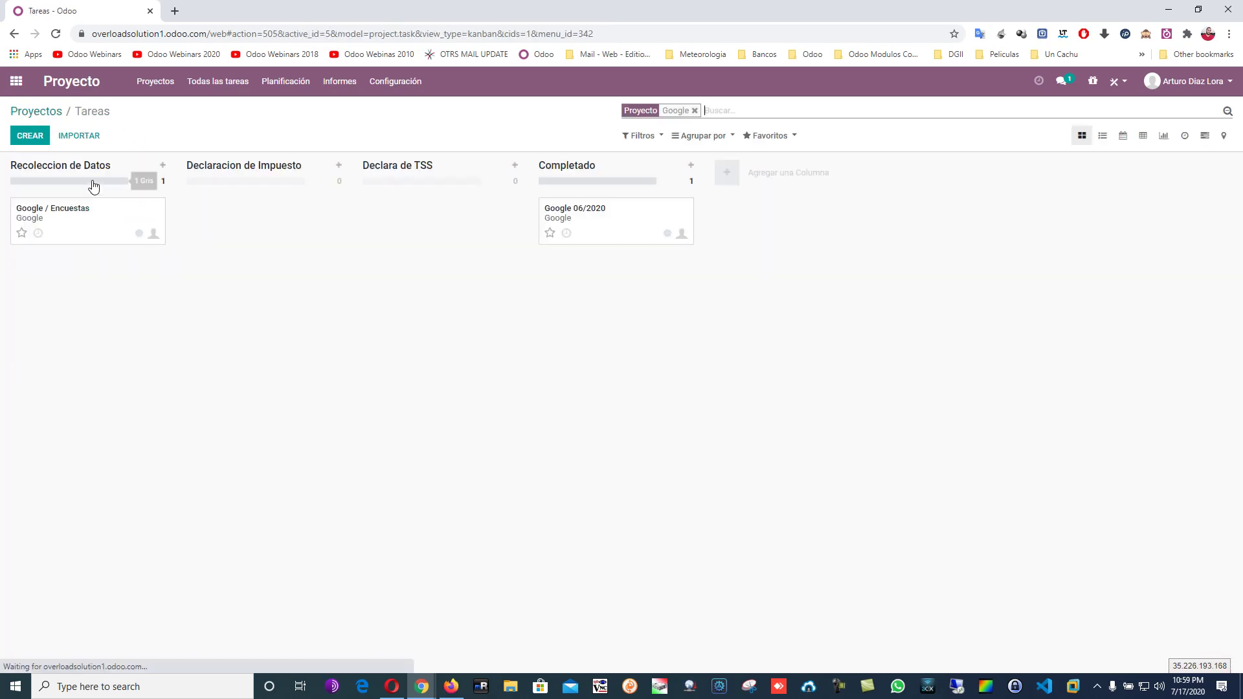
pyautogui.click(110, 228)
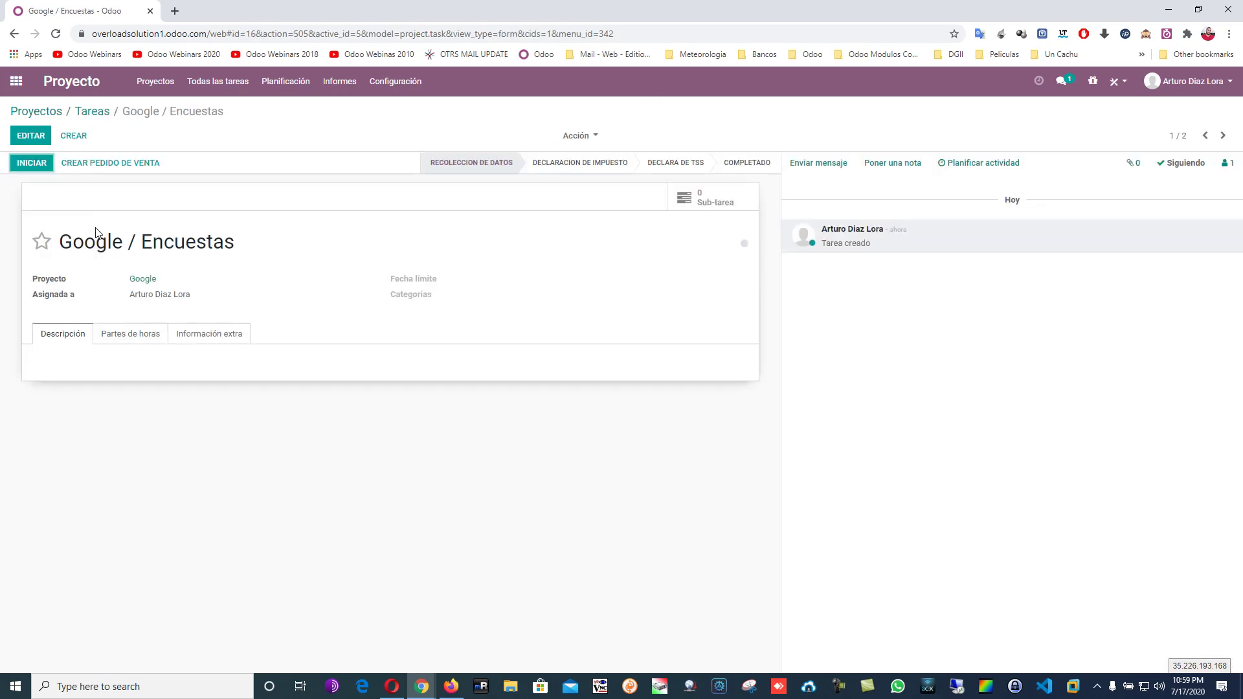
pyautogui.click(32, 137)
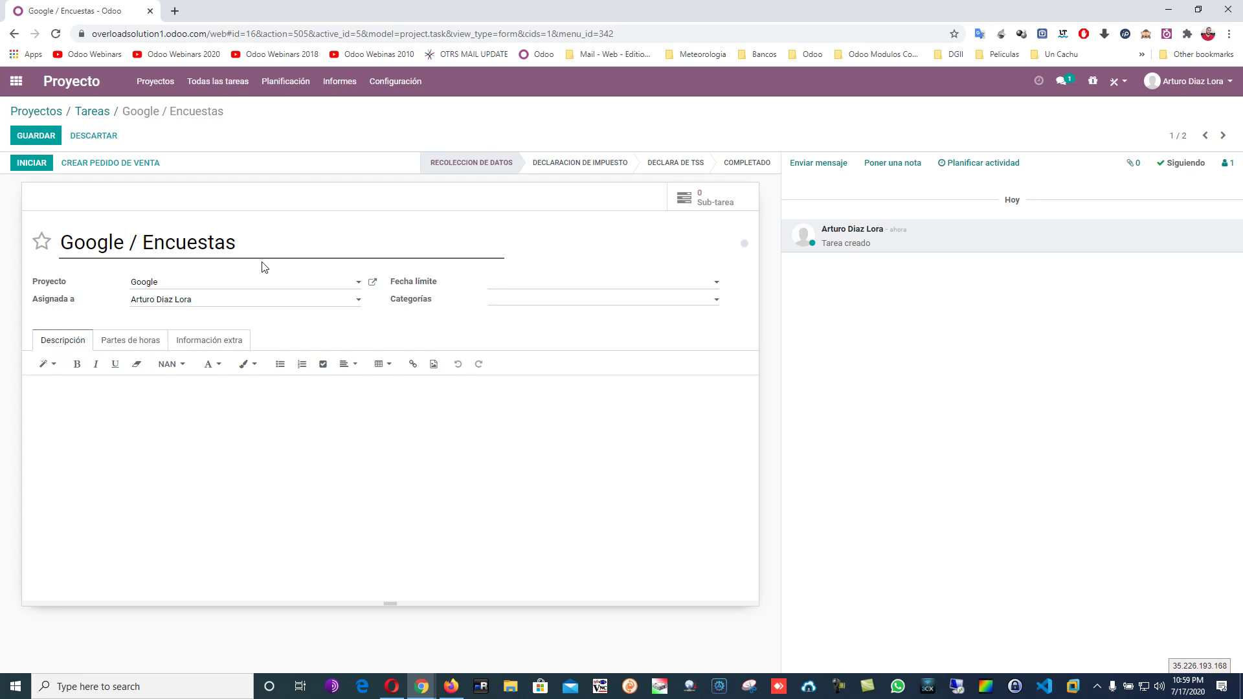
pyautogui.click(41, 242)
# Set the deadline to 16/07/2020, add the description 'afasdasdasdasda', and view the Partes de horas lines.
pyautogui.click(512, 283)
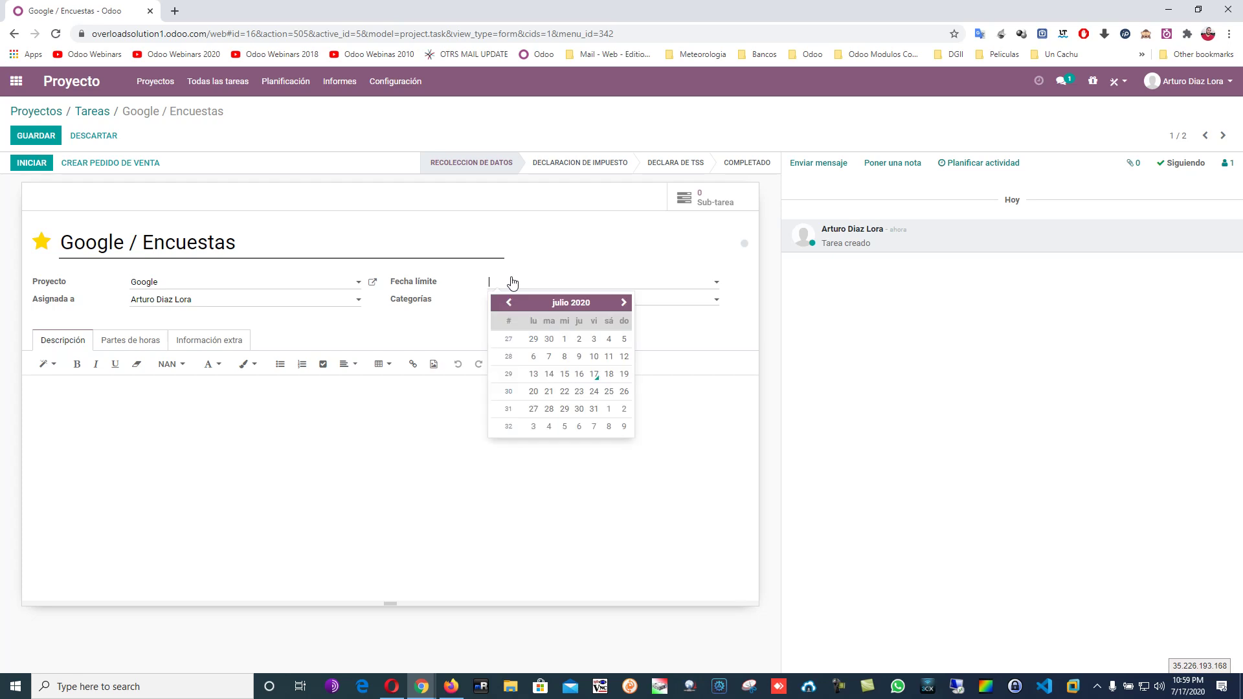
pyautogui.click(578, 375)
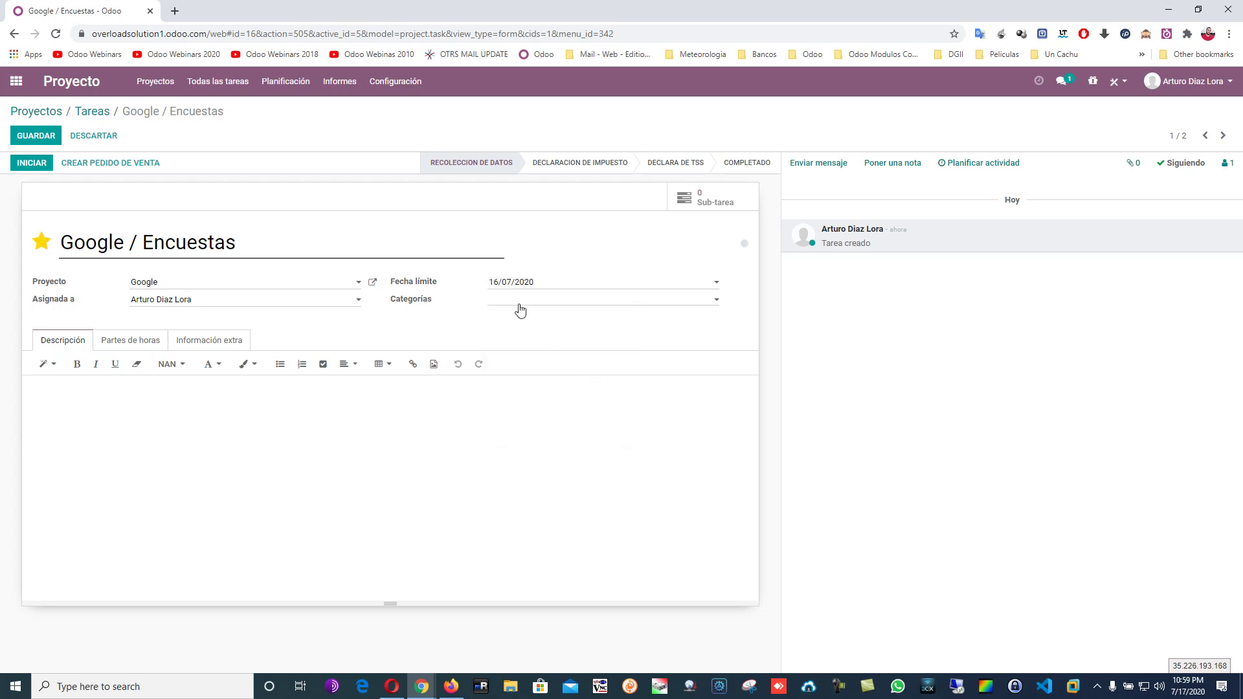
pyautogui.click(173, 479)
pyautogui.write('afasdasdasdasdadsa')
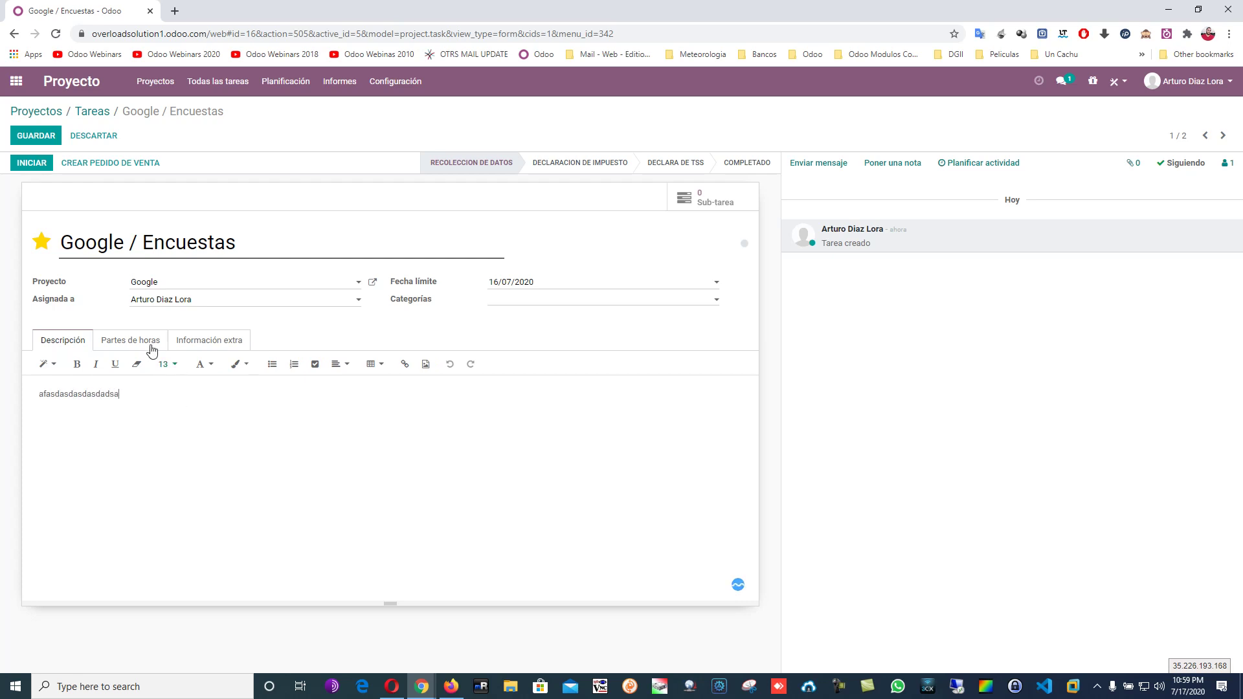
pyautogui.click(148, 341)
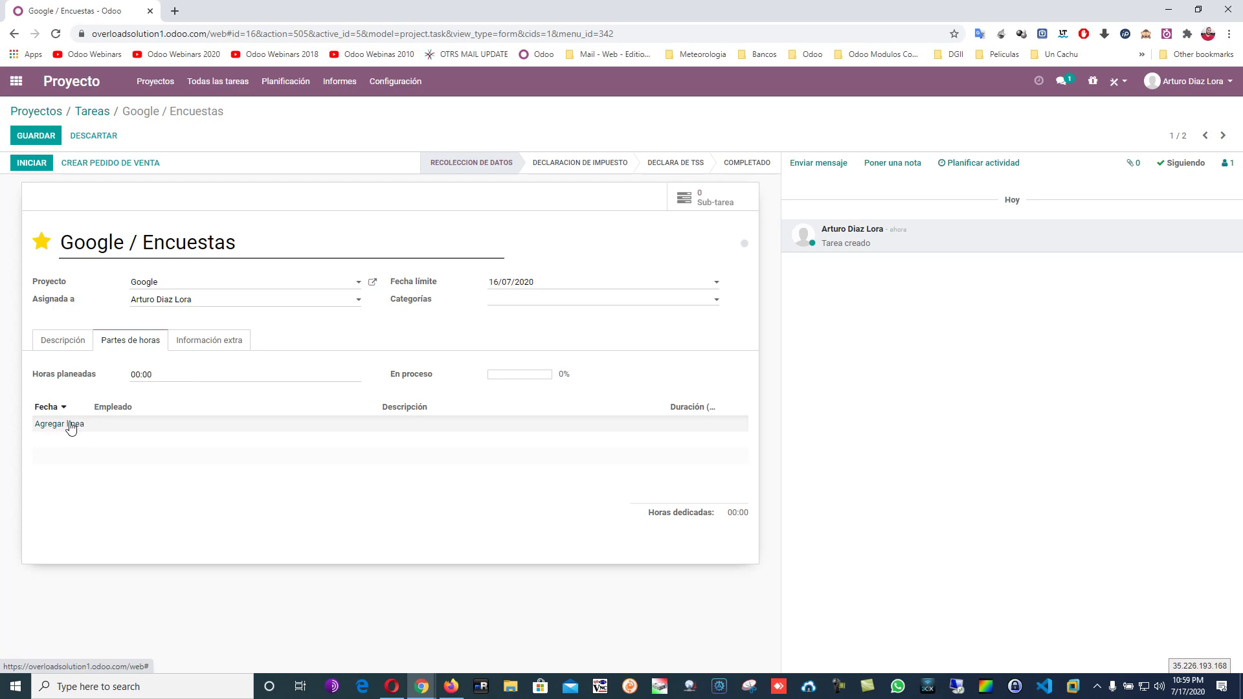
pyautogui.moveTo(204, 34); pyautogui.dragTo(90, 34)
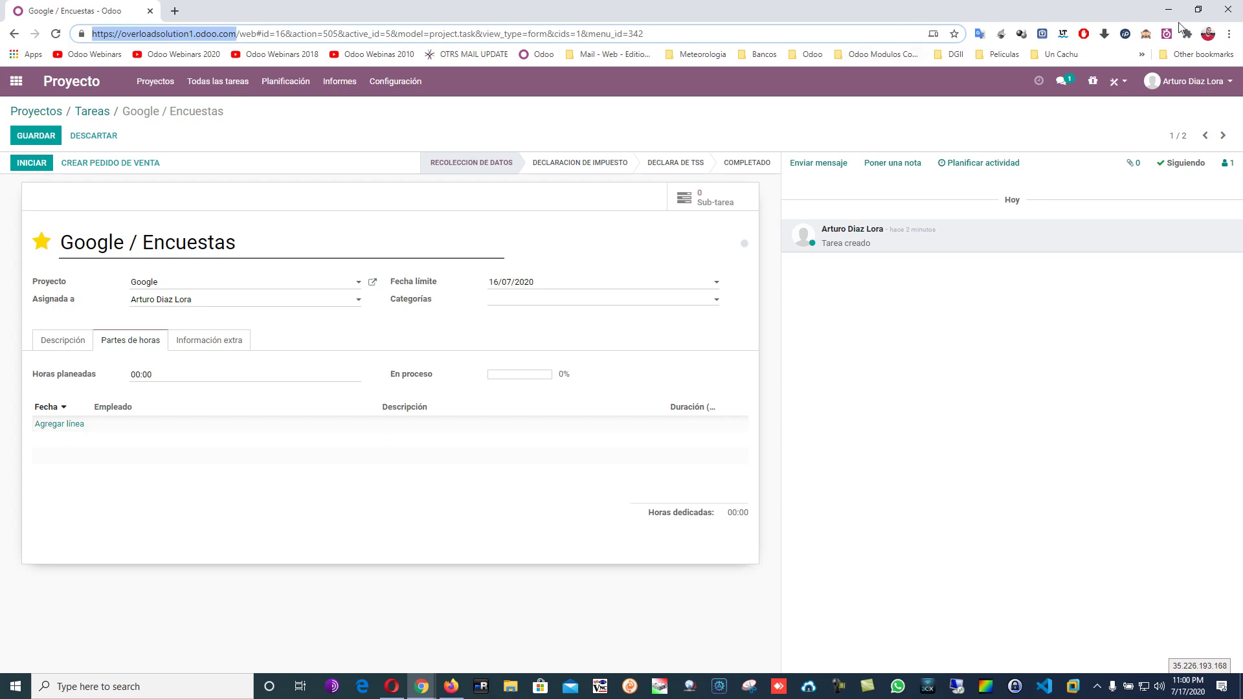
# Close the timer extension popup and load odoo.overloadsolution.net in a new browser tab.
pyautogui.click(1168, 35)
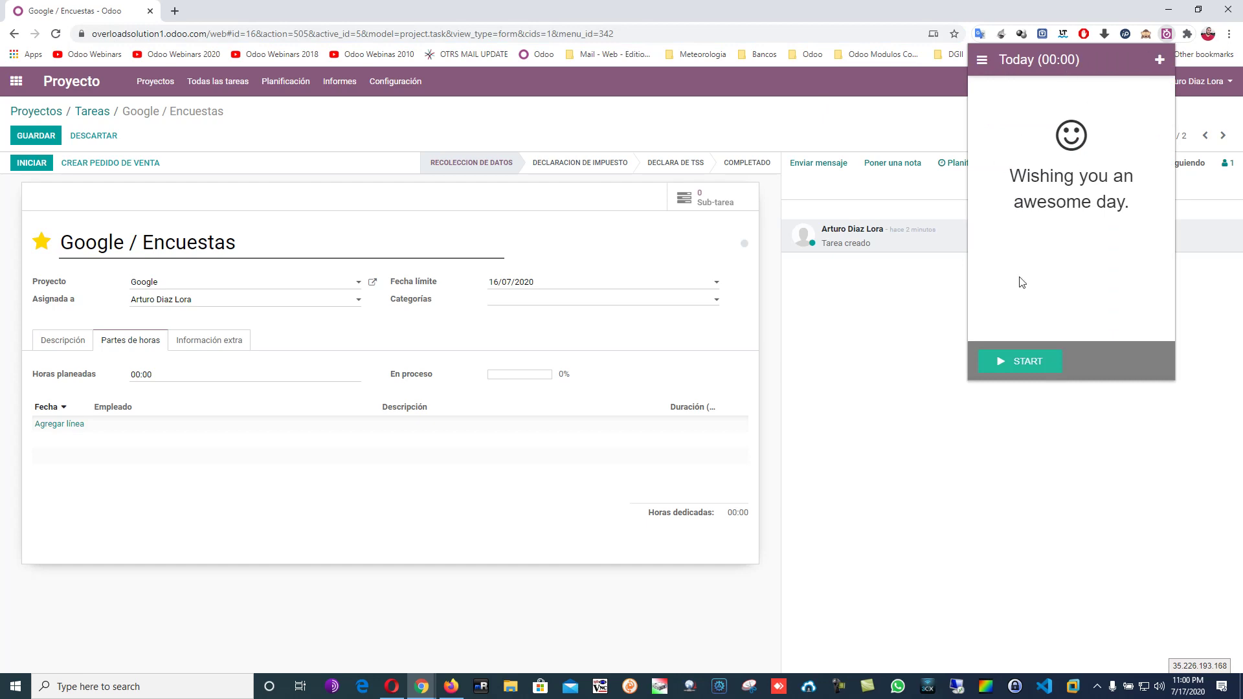
pyautogui.click(169, 11)
pyautogui.write('odoo')
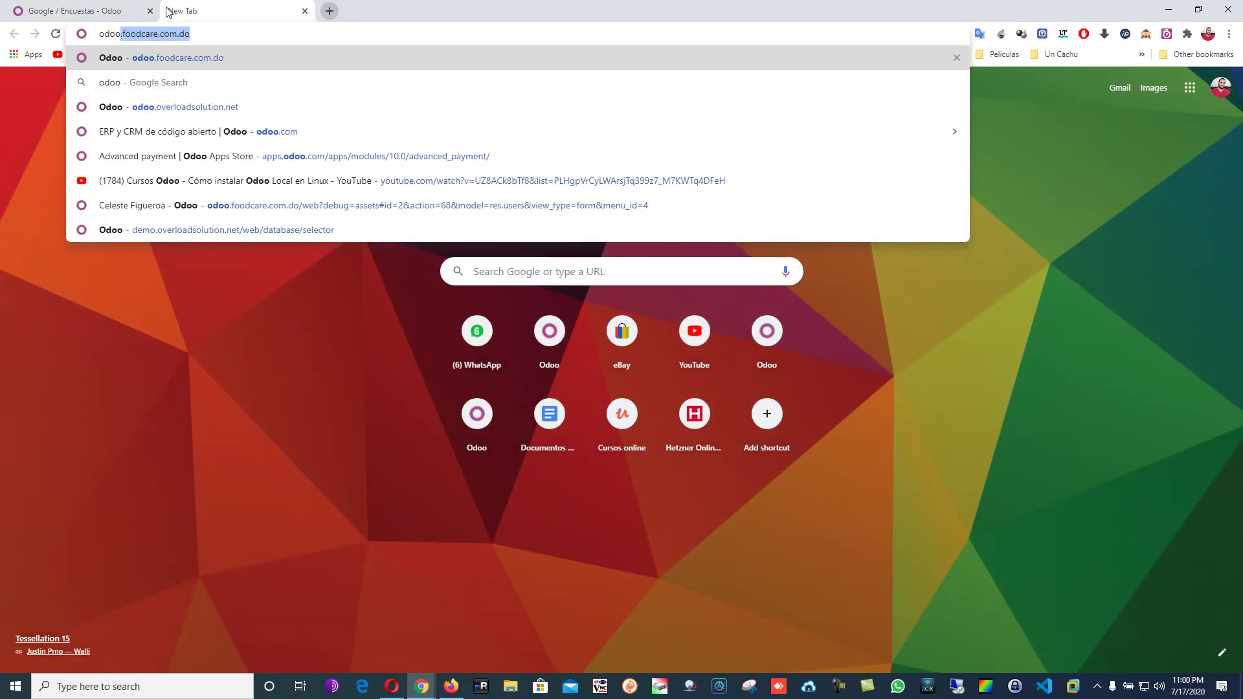
pyautogui.write('.o')
pyautogui.press('Return')
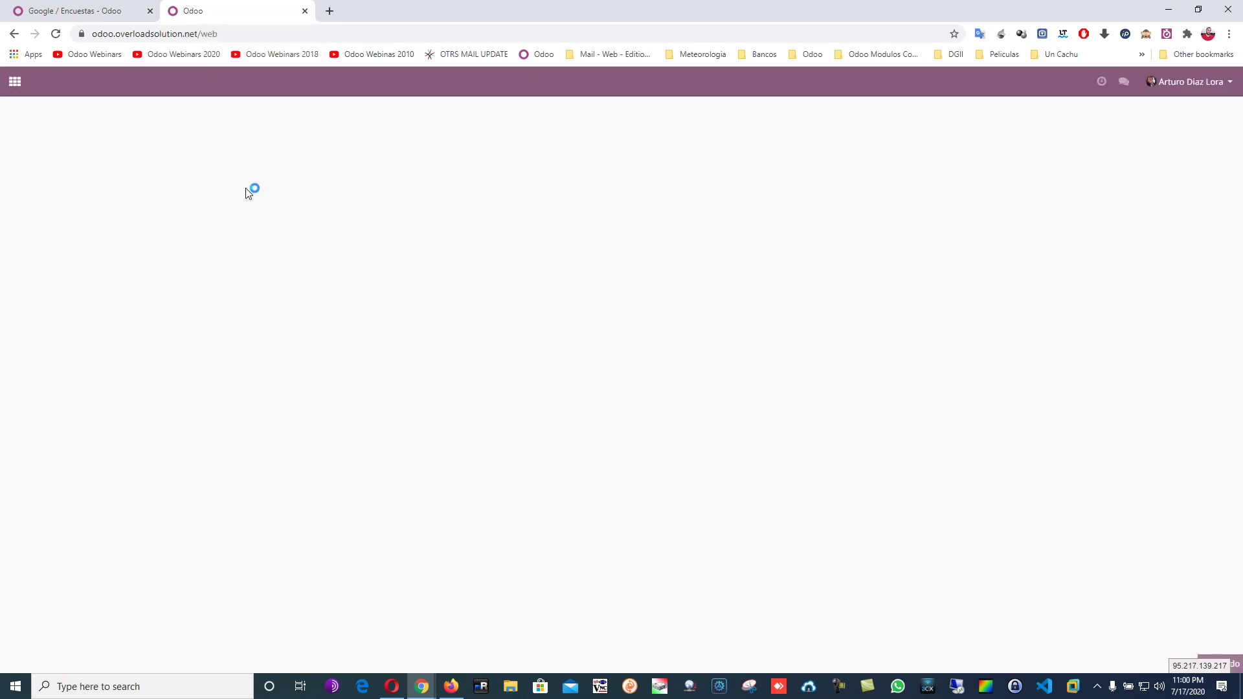
# Dismiss the Odoo error and create the project Overload Solution - Odoo.
pyautogui.click(14, 87)
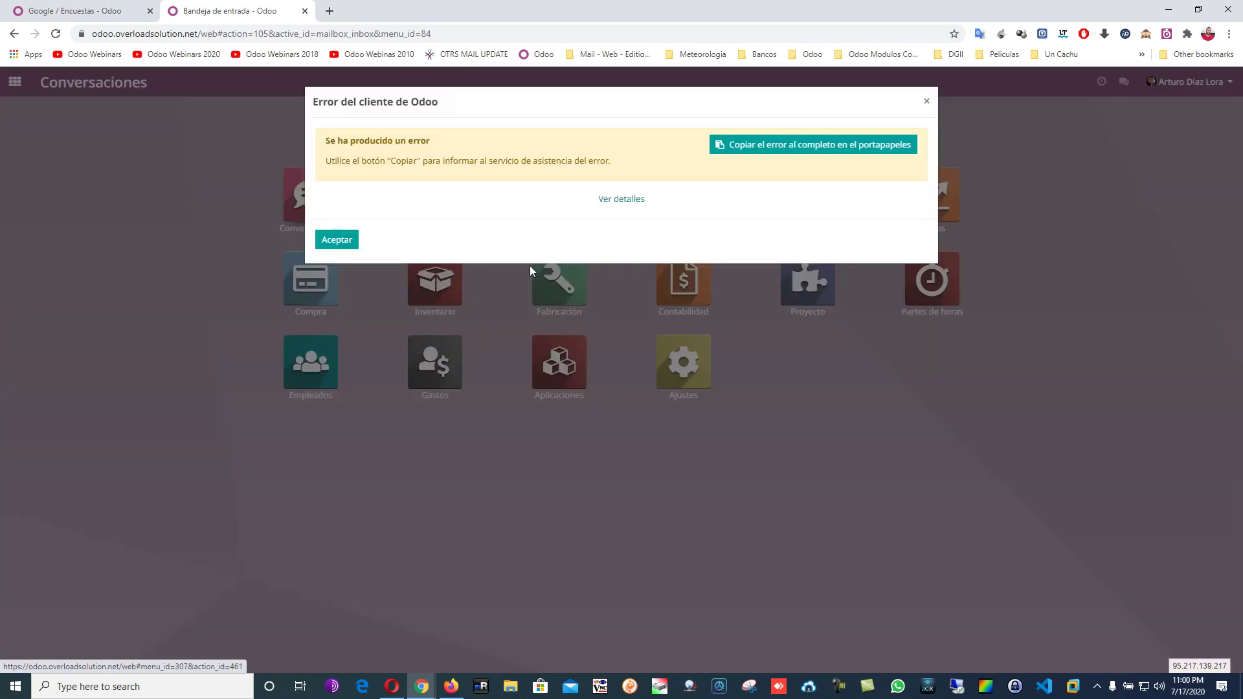
pyautogui.click(355, 242)
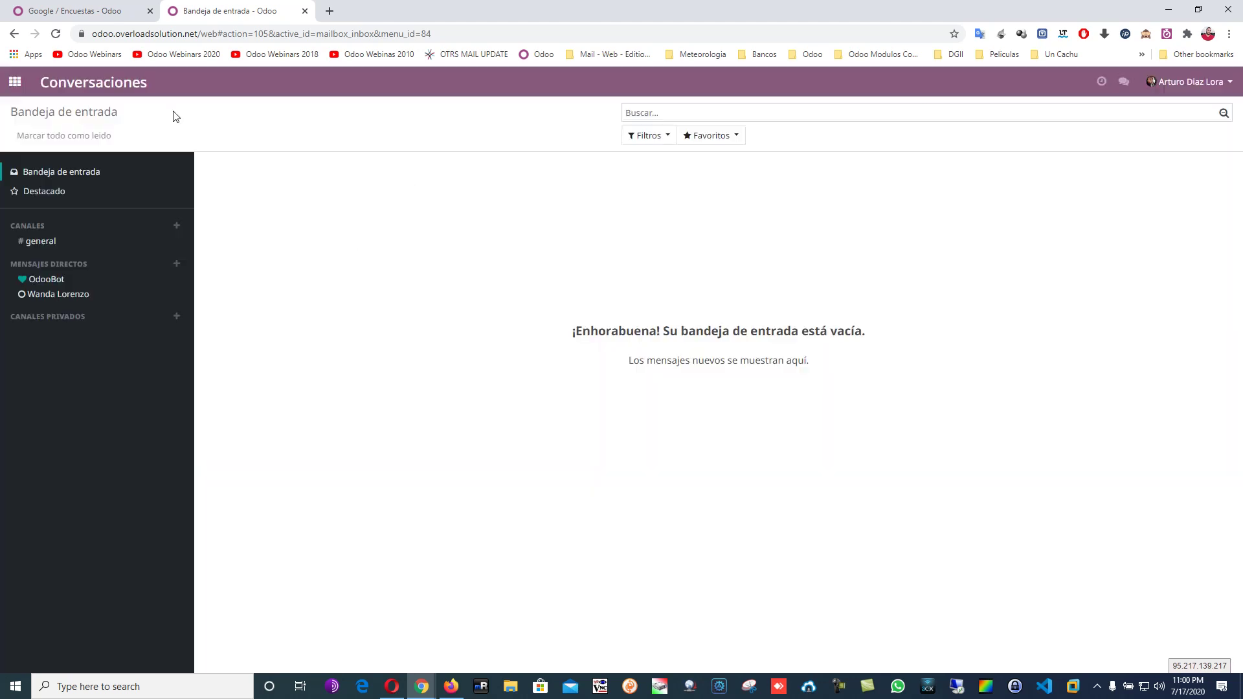
pyautogui.click(14, 81)
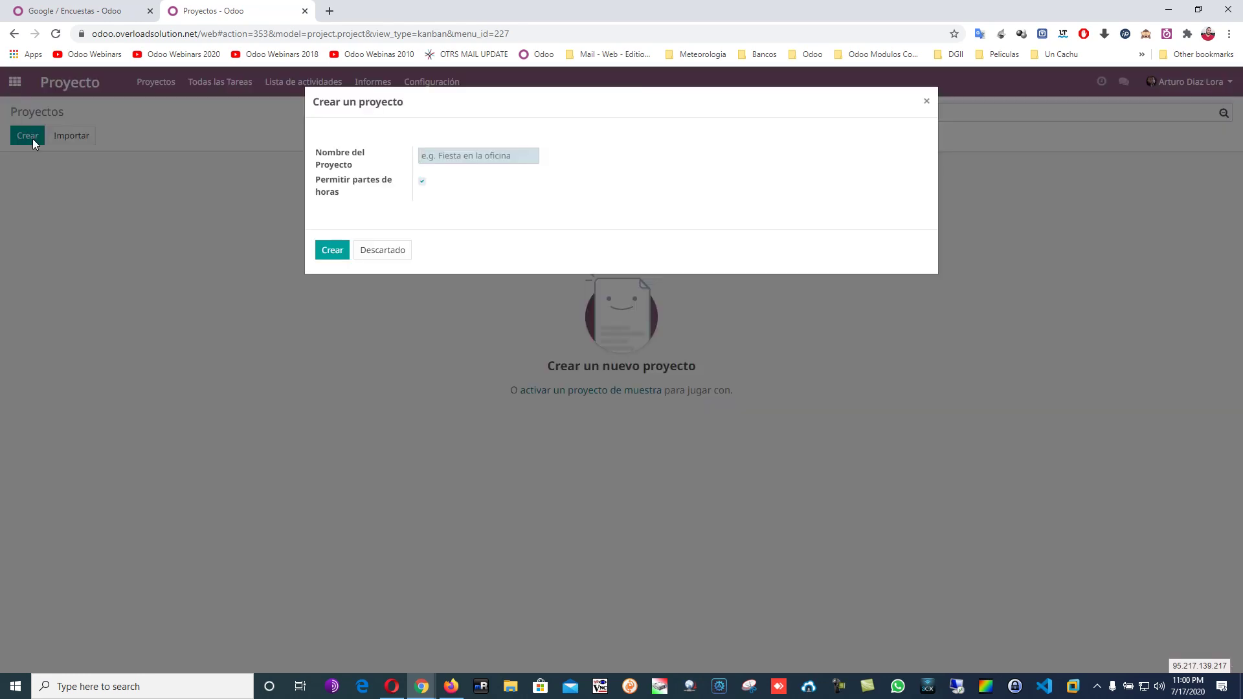
pyautogui.write('Overload Solution - Odoo')
pyautogui.click(323, 253)
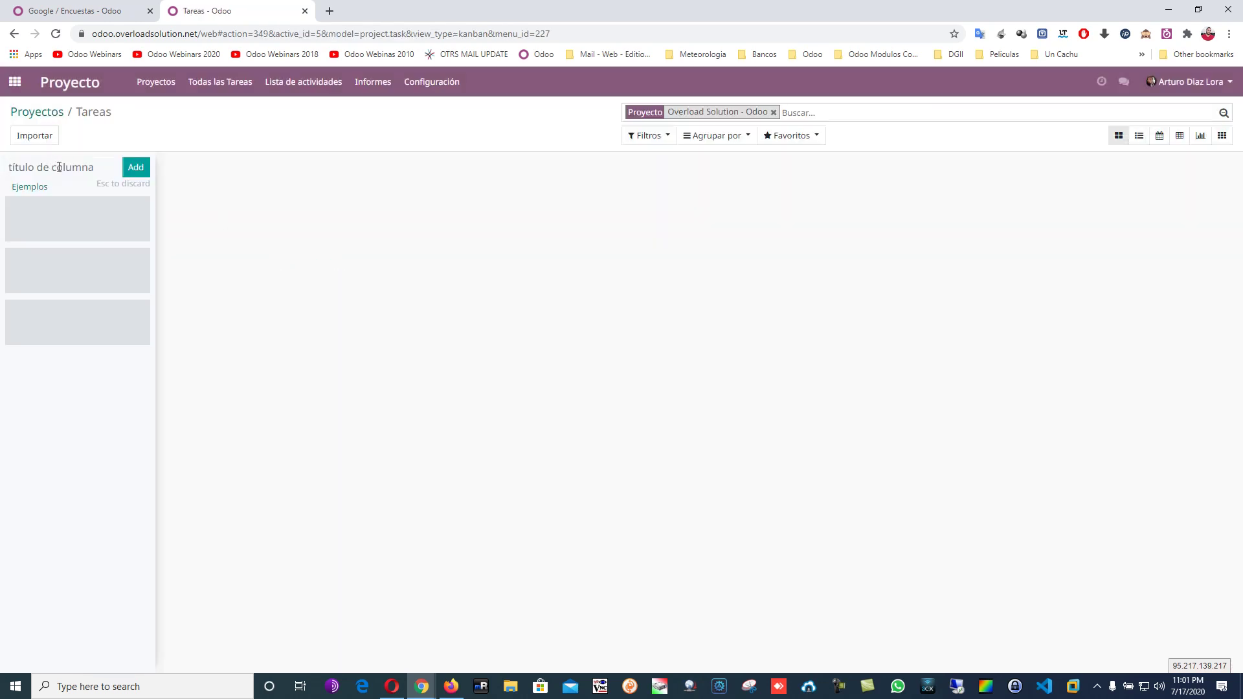
# Add an OK stage to the project and quick-create the task asda in it.
pyautogui.write('OK')
pyautogui.press('Return')
pyautogui.click(163, 166)
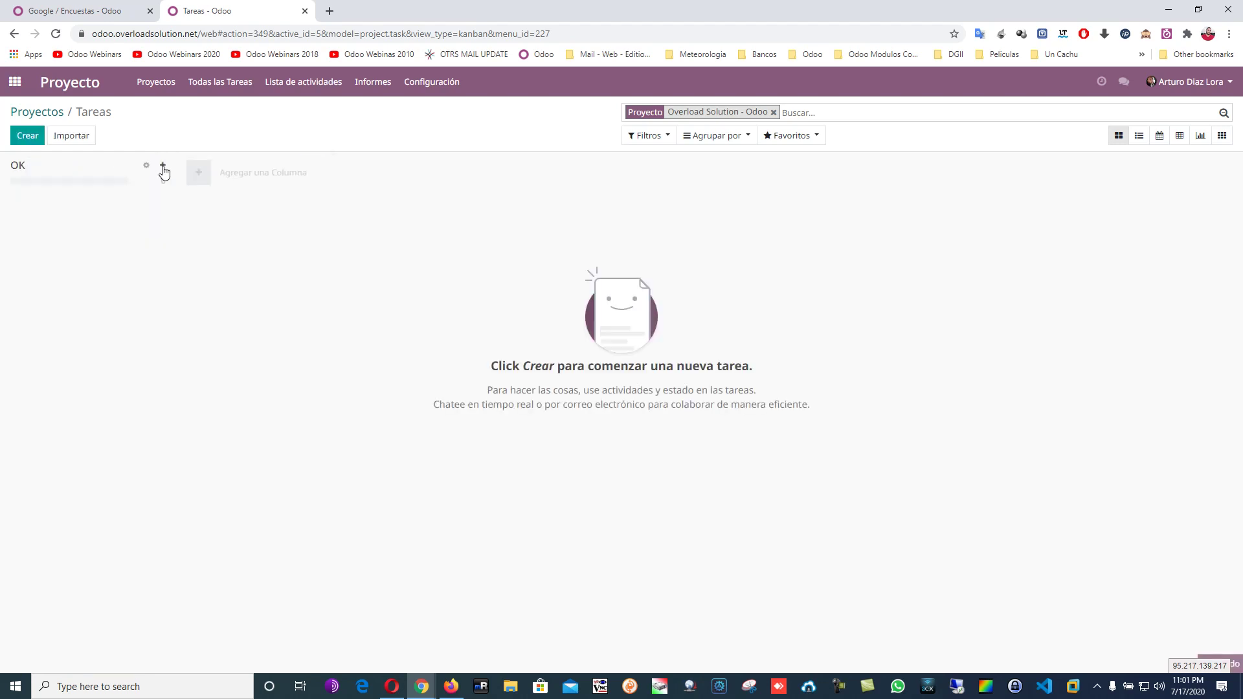
pyautogui.write('asda')
pyautogui.click(34, 283)
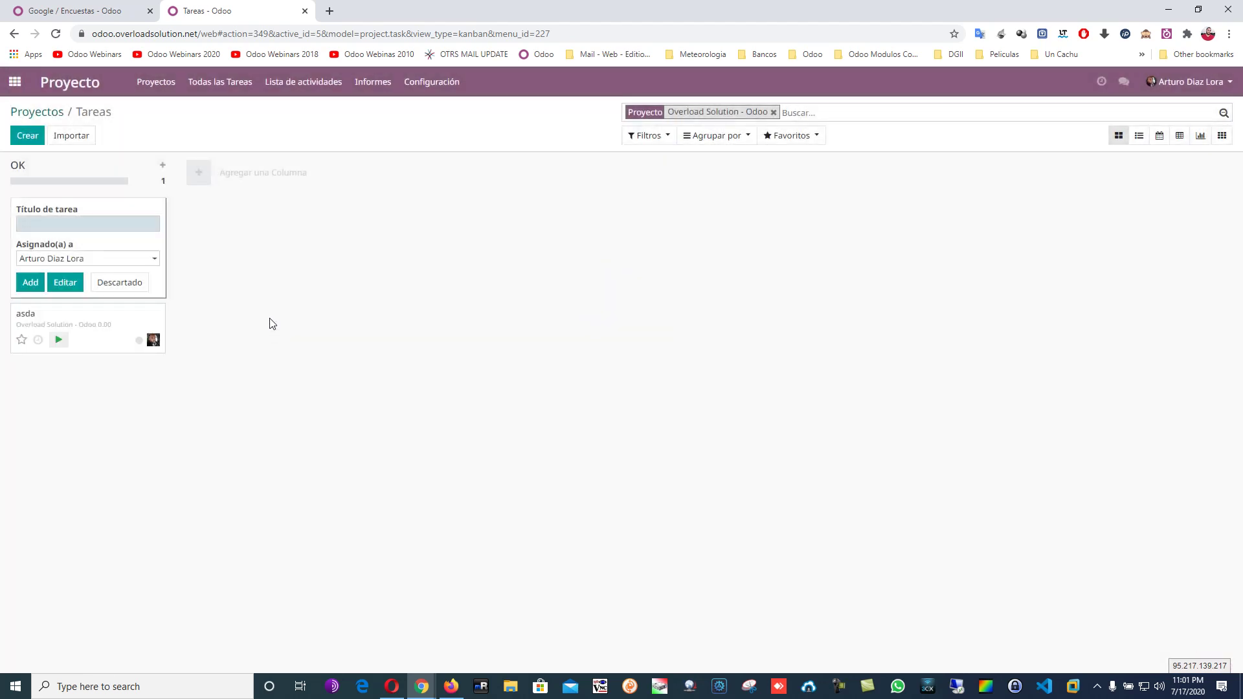
pyautogui.click(97, 318)
# Run and stop the timer on task asda, log the entry with a description, and view its timesheet lines.
pyautogui.click(102, 237)
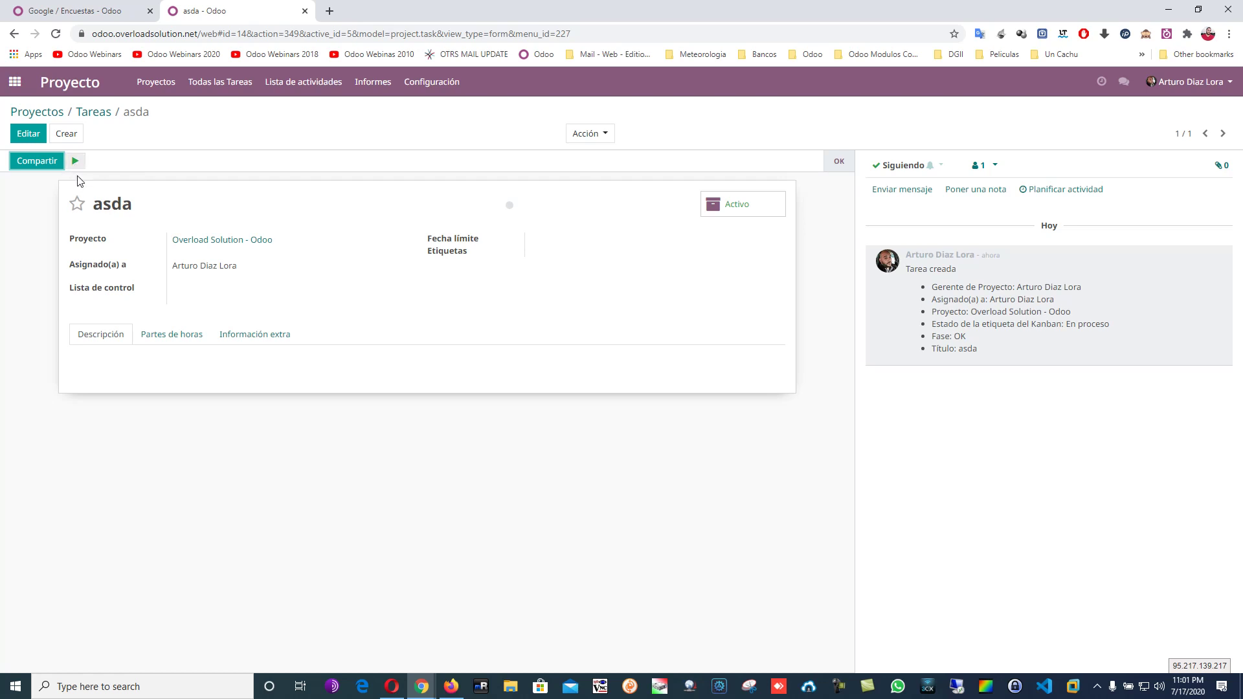
pyautogui.click(76, 163)
pyautogui.click(98, 162)
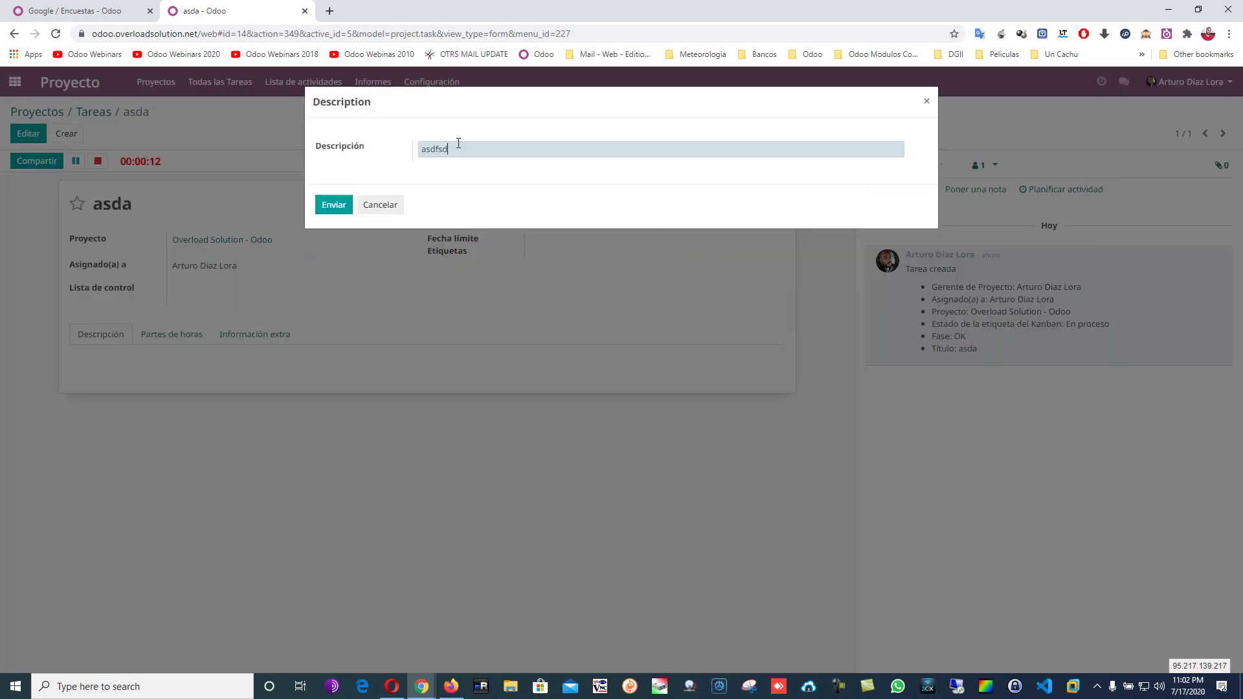
pyautogui.write('fsdfsdfsdfsd')
pyautogui.click(328, 207)
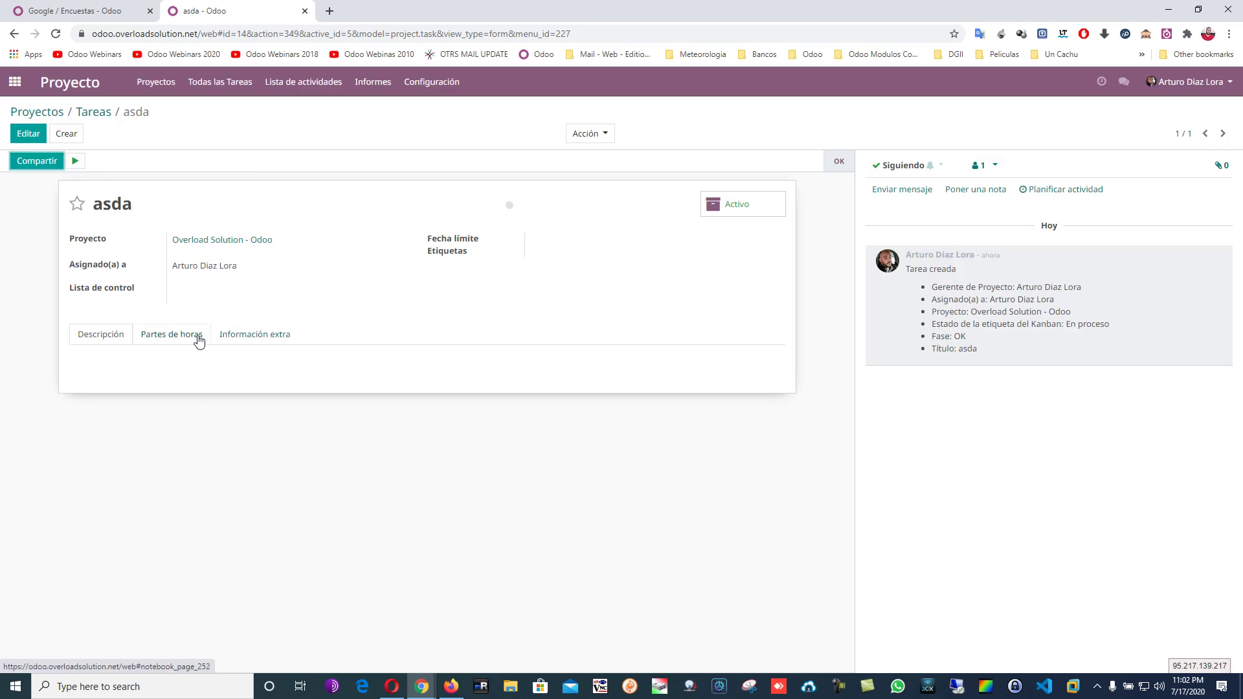
pyautogui.click(189, 341)
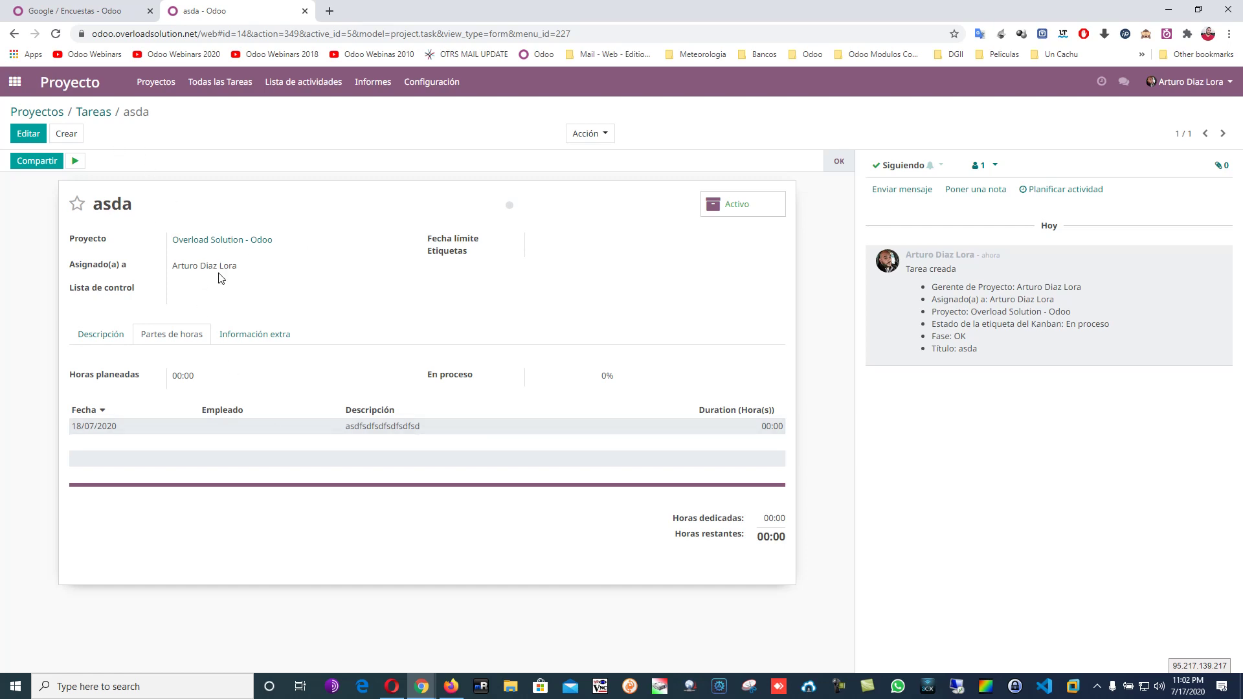
pyautogui.moveTo(237, 267); pyautogui.dragTo(171, 267)
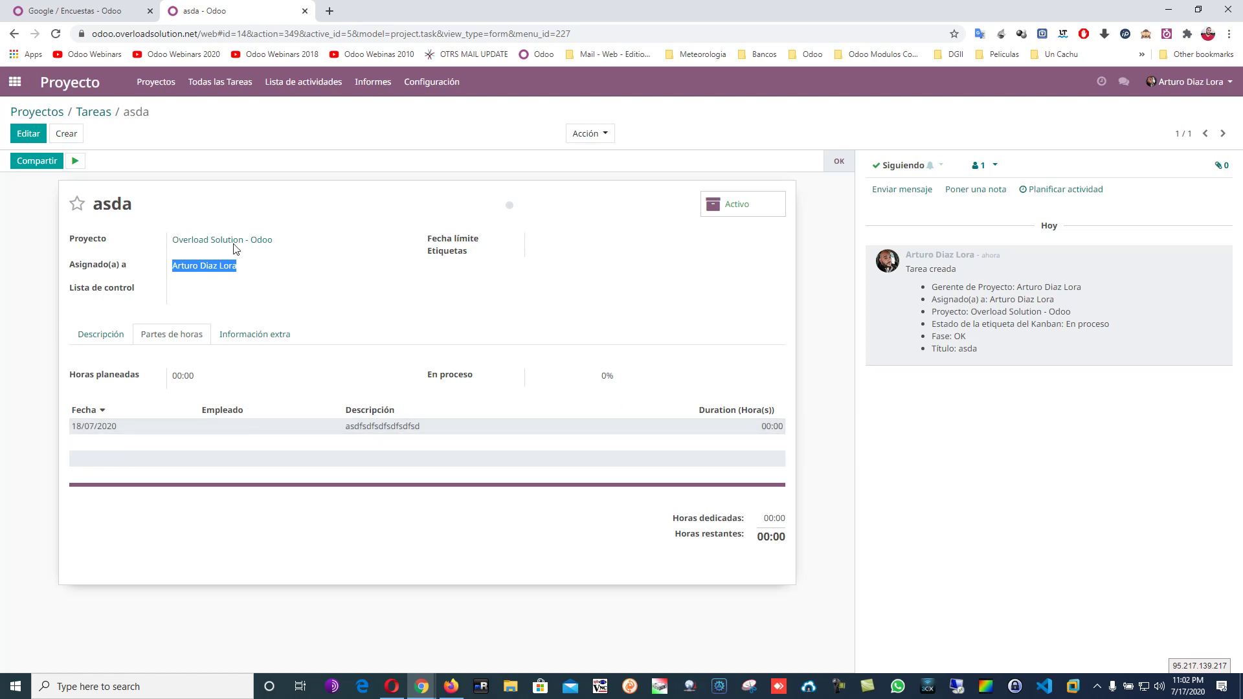
# Return to the task board, then bring up the timesheet extension on the Google / Encuestas tab.
pyautogui.click(99, 115)
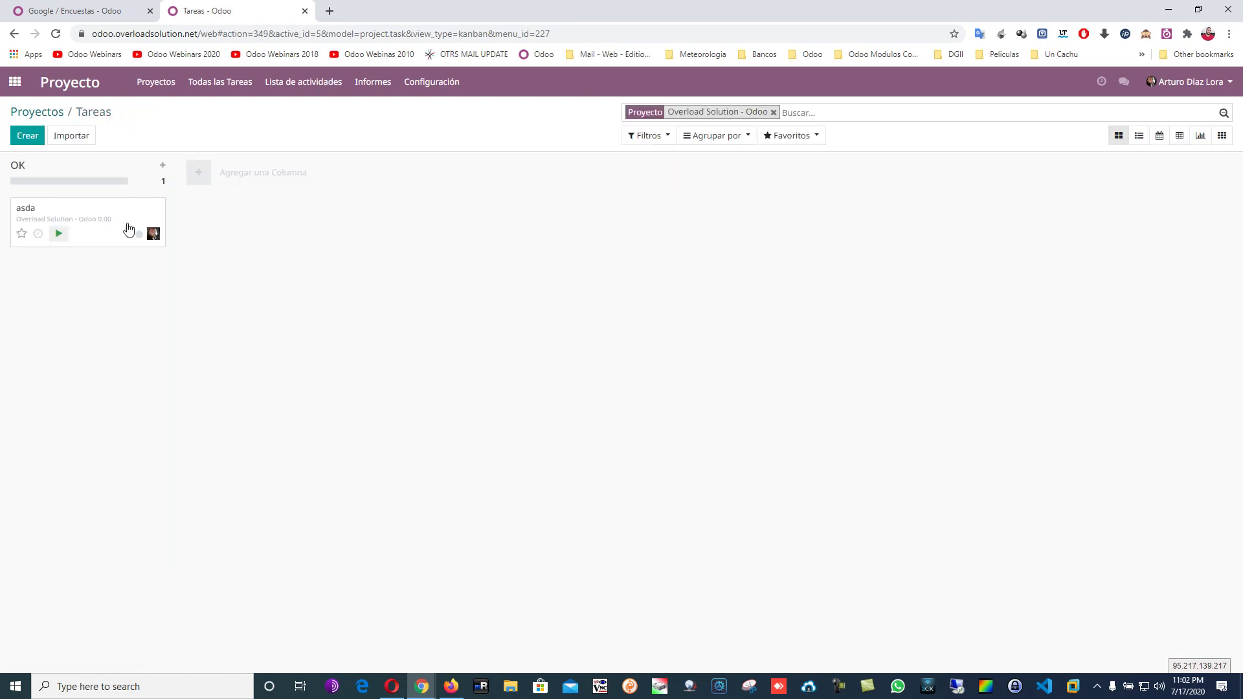
pyautogui.click(97, 10)
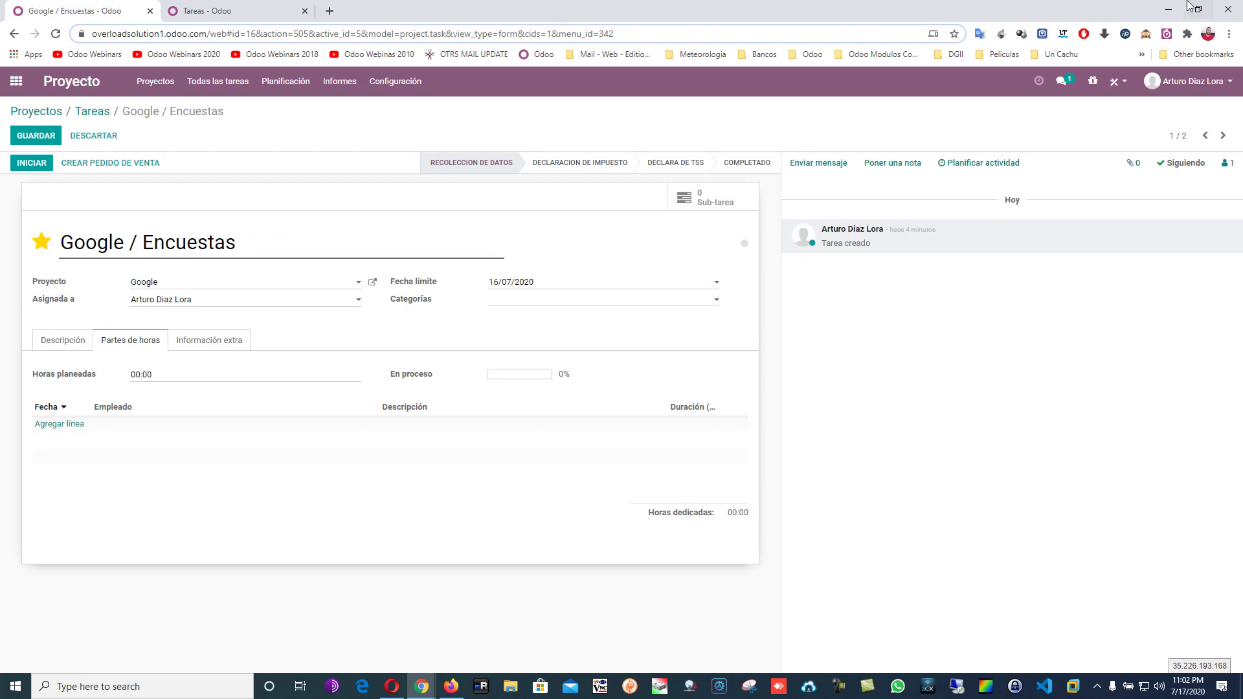
pyautogui.click(1167, 34)
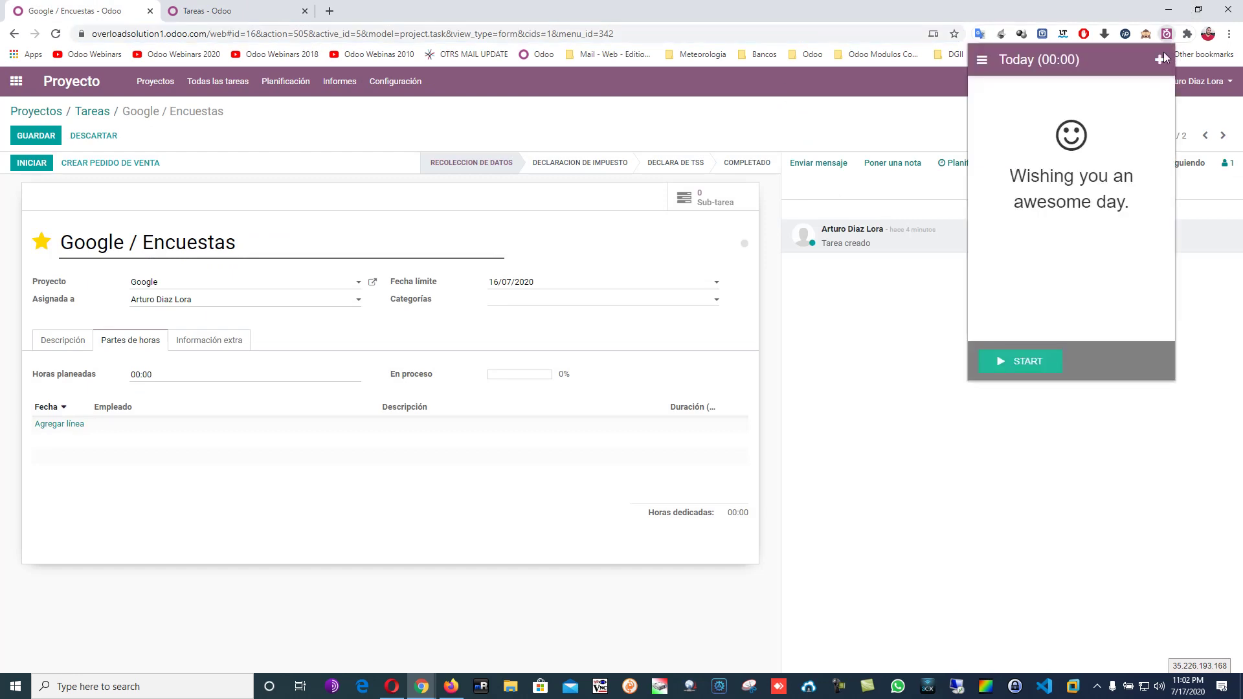
pyautogui.click(220, 9)
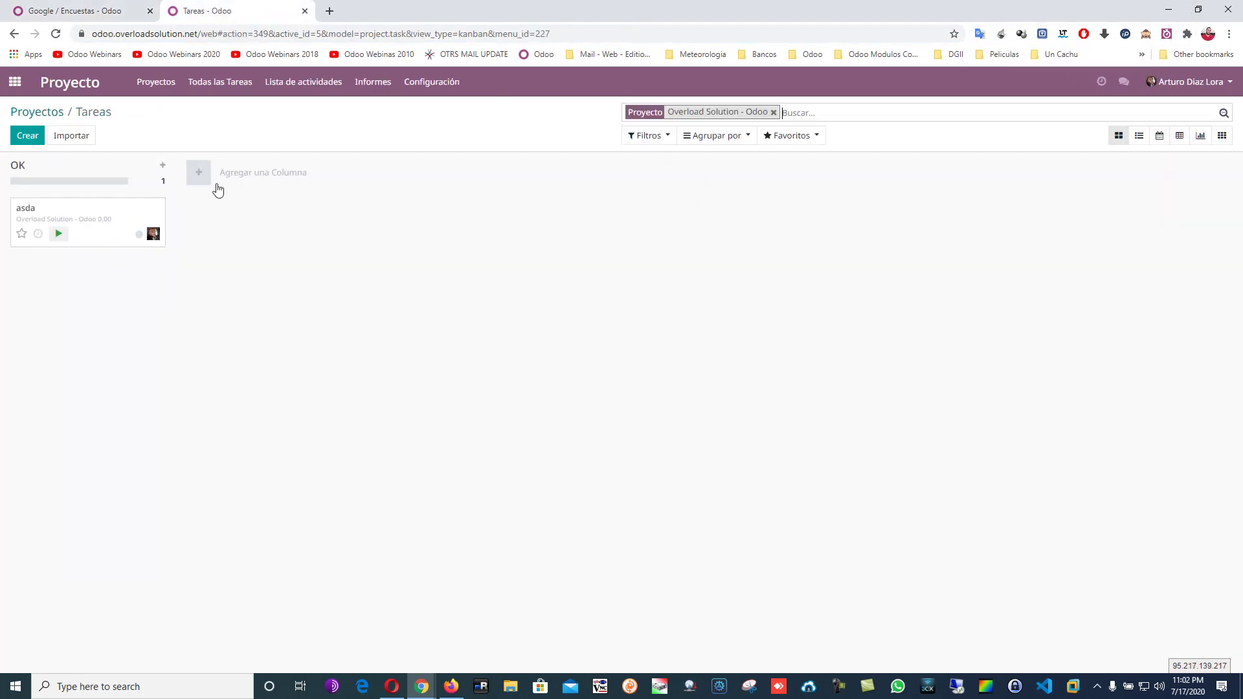
pyautogui.click(97, 10)
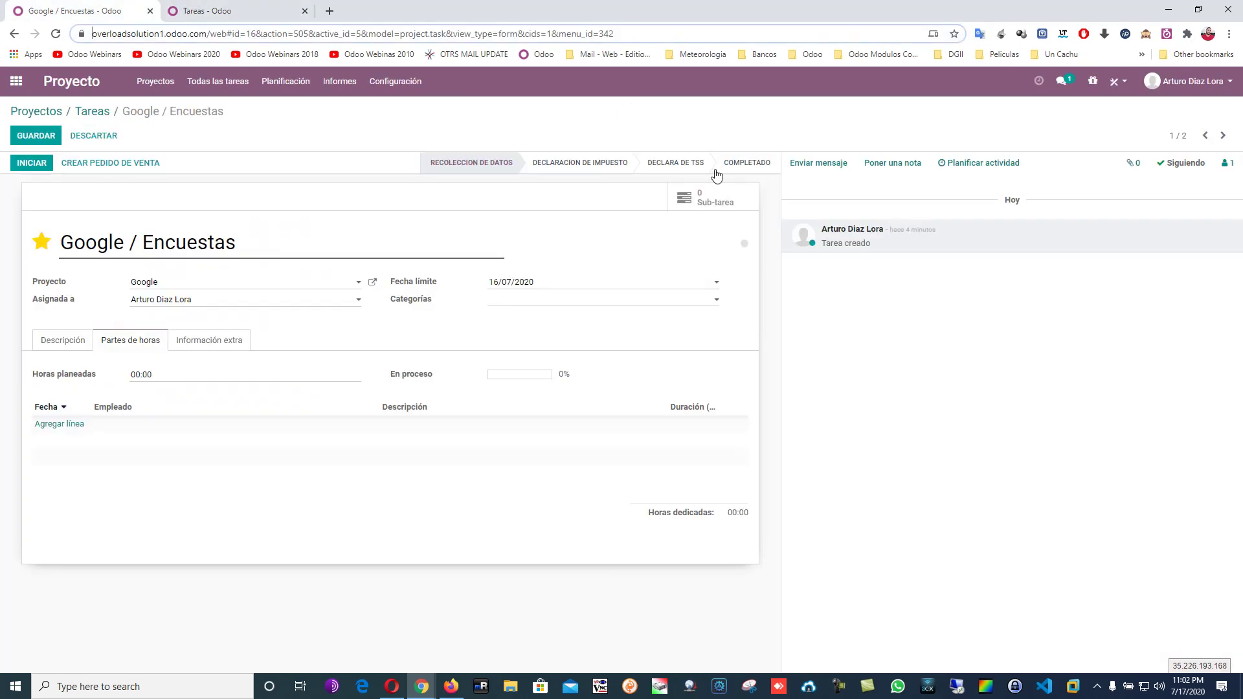
pyautogui.click(1166, 34)
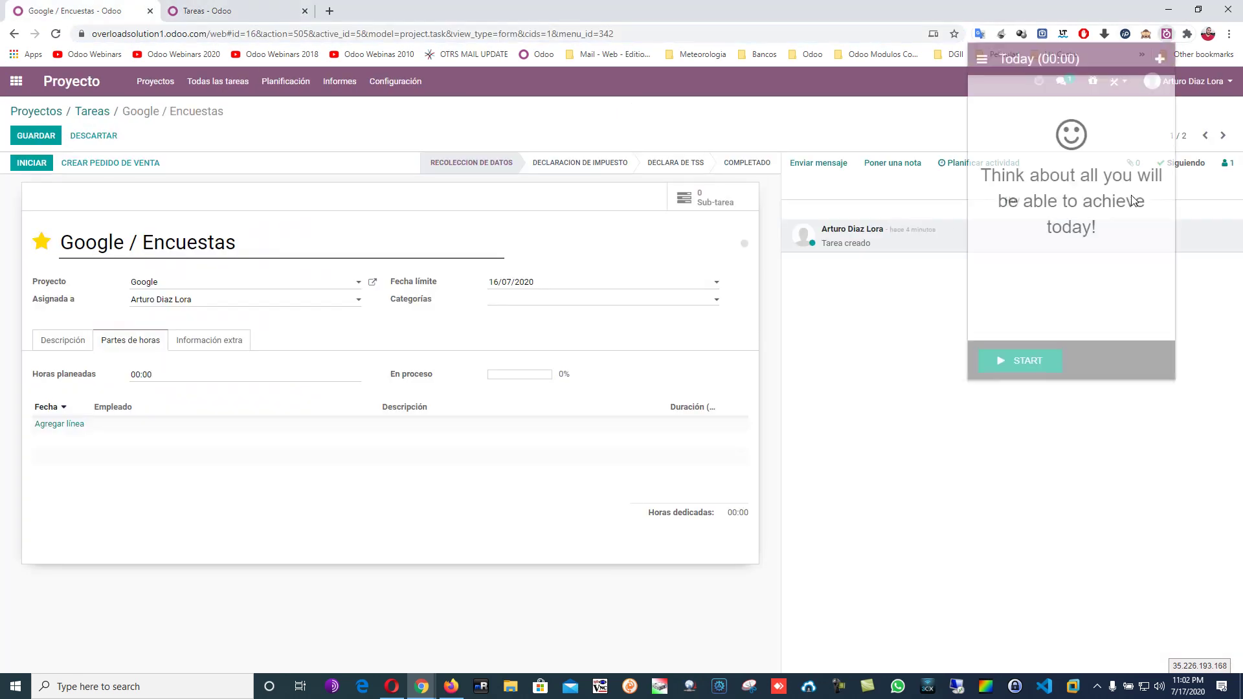
# Check the extension's default project setting unchanged, then log out on its Synchronize page.
pyautogui.click(984, 60)
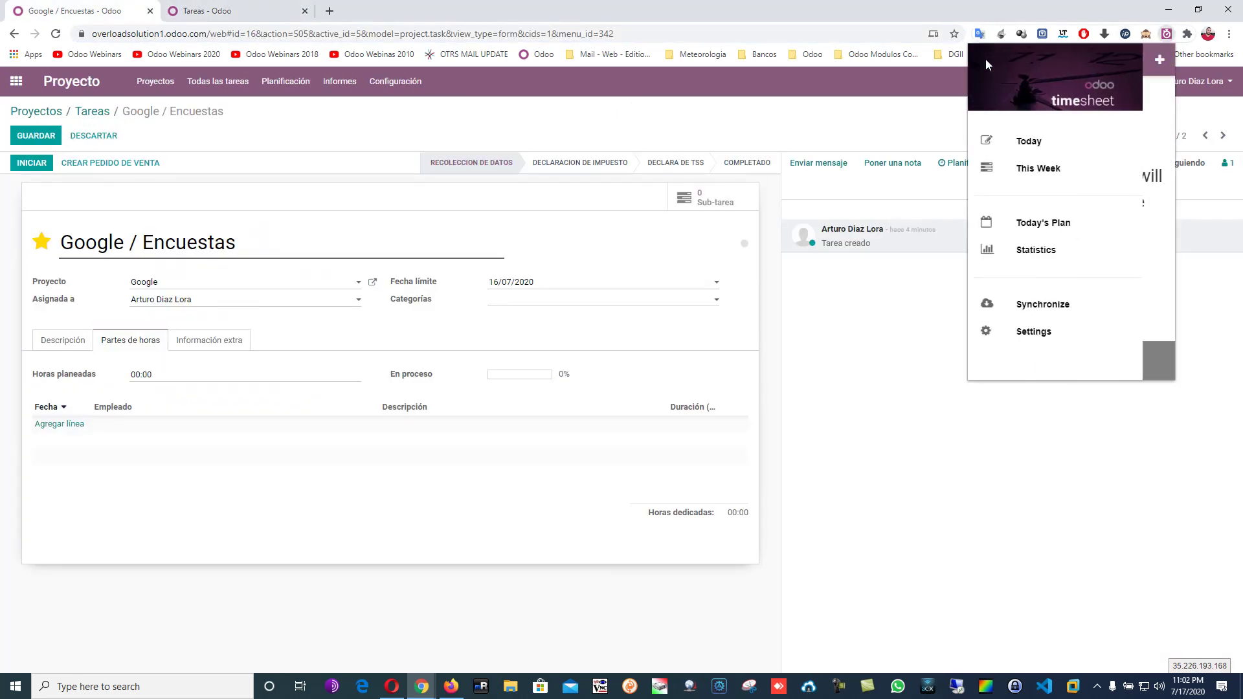
pyautogui.click(1055, 337)
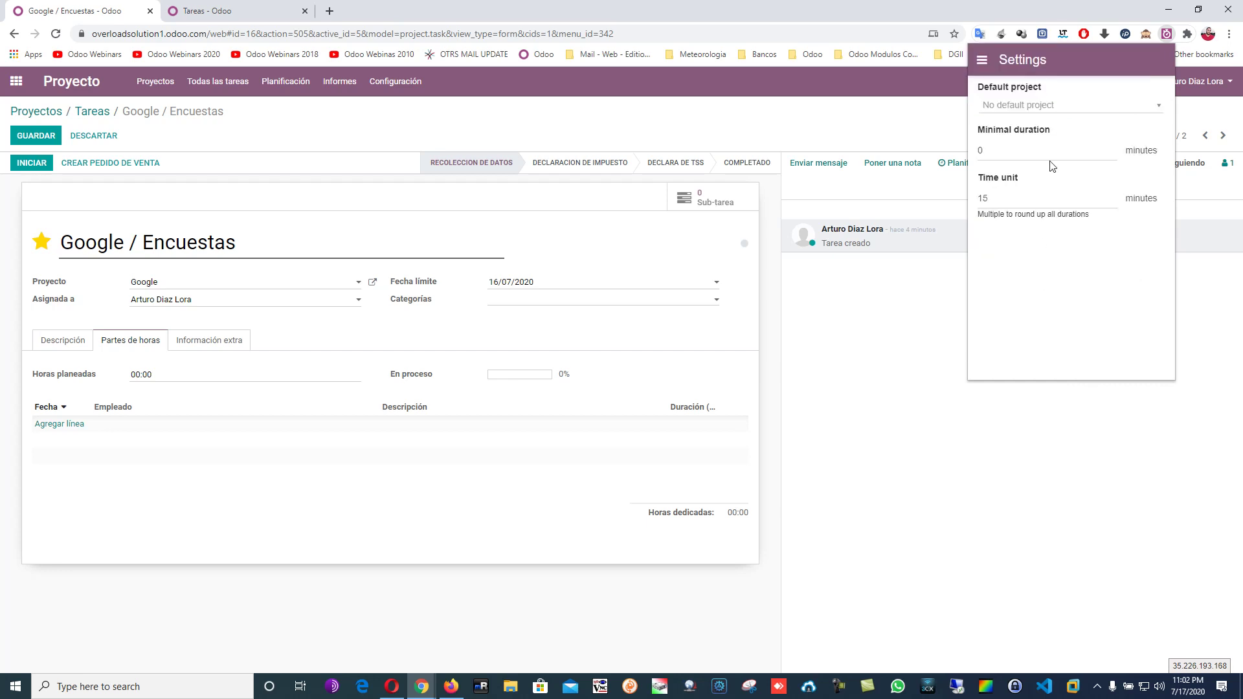
pyautogui.click(1054, 111)
pyautogui.click(1053, 111)
pyautogui.click(982, 59)
pyautogui.click(1029, 305)
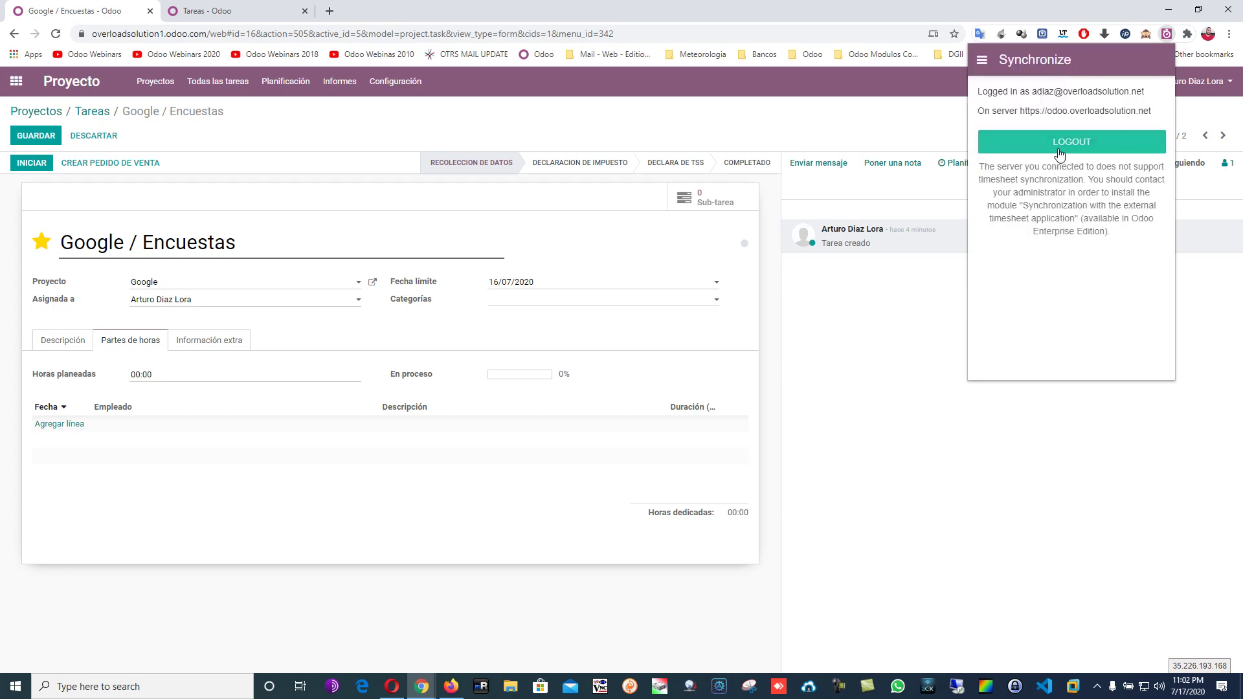
pyautogui.click(1091, 149)
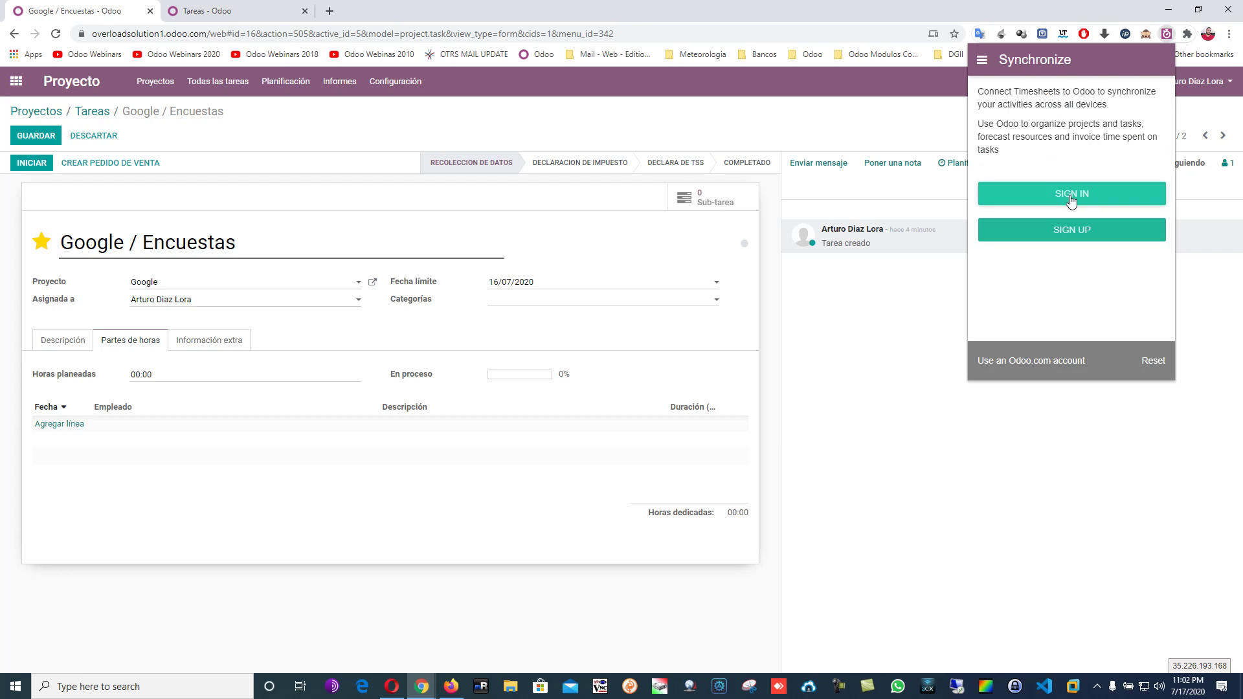
# Start sign-in and enter the https overloadsolution1.odoo.com server address without a duplicated prefix.
pyautogui.click(1070, 202)
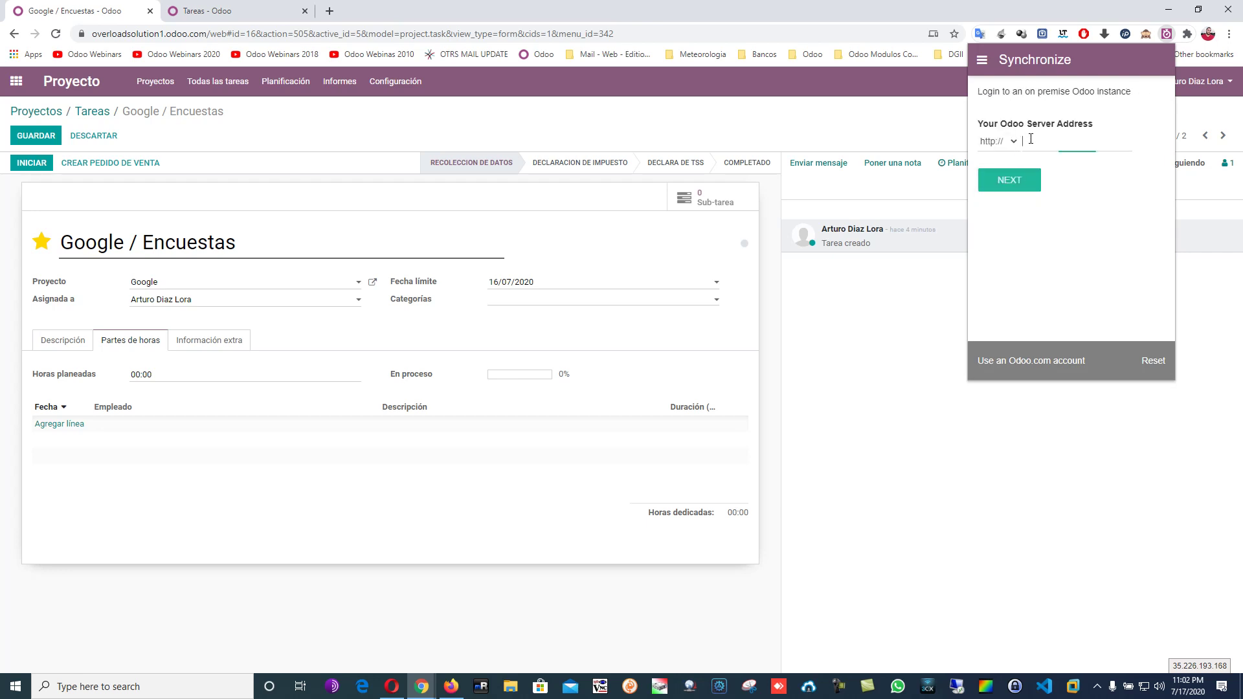
pyautogui.hotkey('ctrl', 'v')
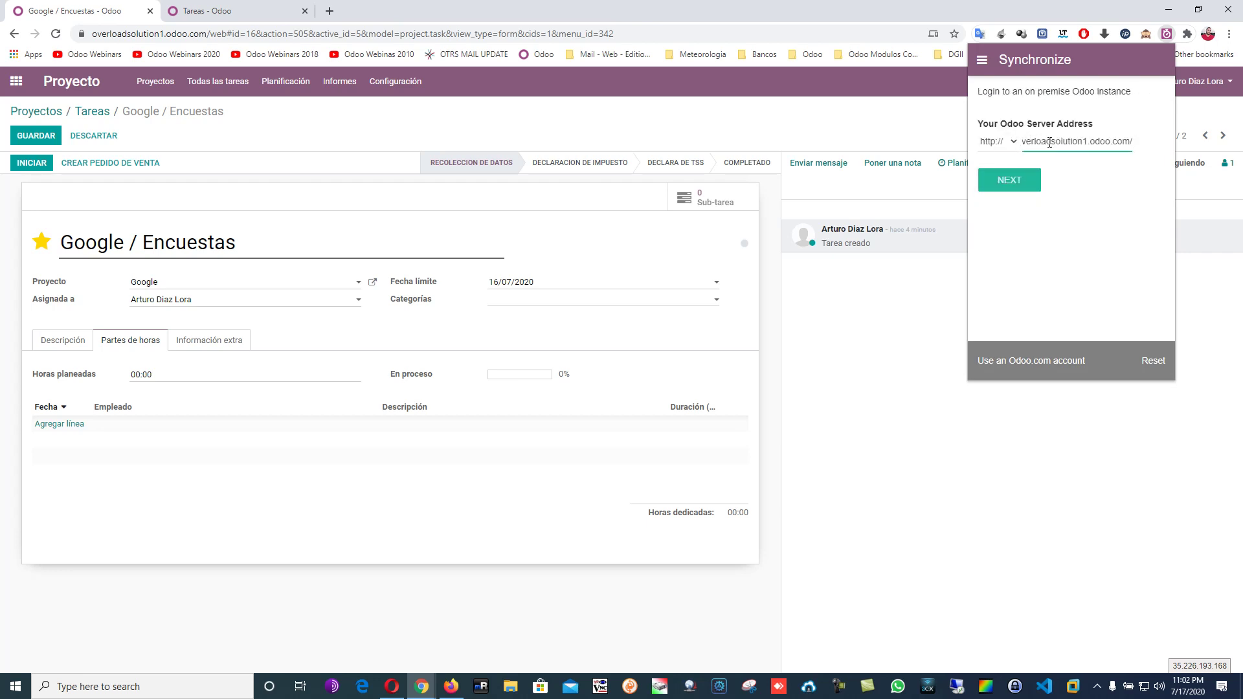
pyautogui.click(1015, 143)
pyautogui.click(1024, 164)
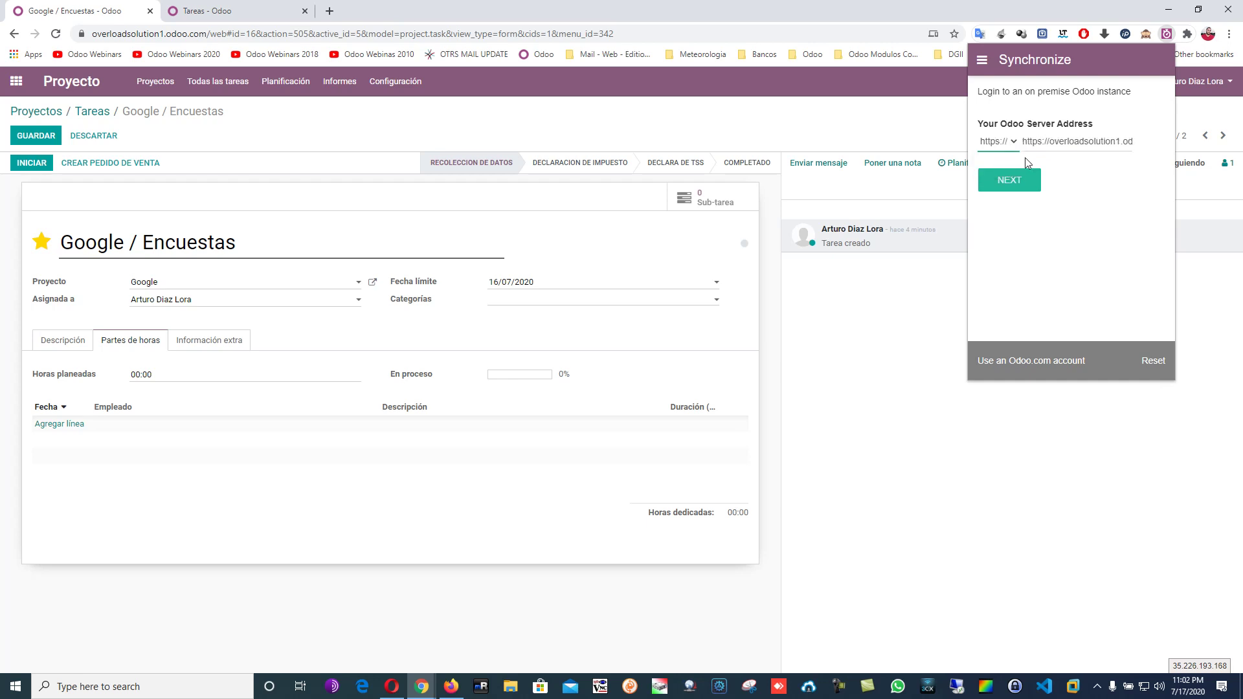
pyautogui.moveTo(1050, 141); pyautogui.dragTo(906, 150)
pyautogui.press('BackSpace')
pyautogui.click(1024, 189)
pyautogui.moveTo(1120, 145); pyautogui.dragTo(1163, 142)
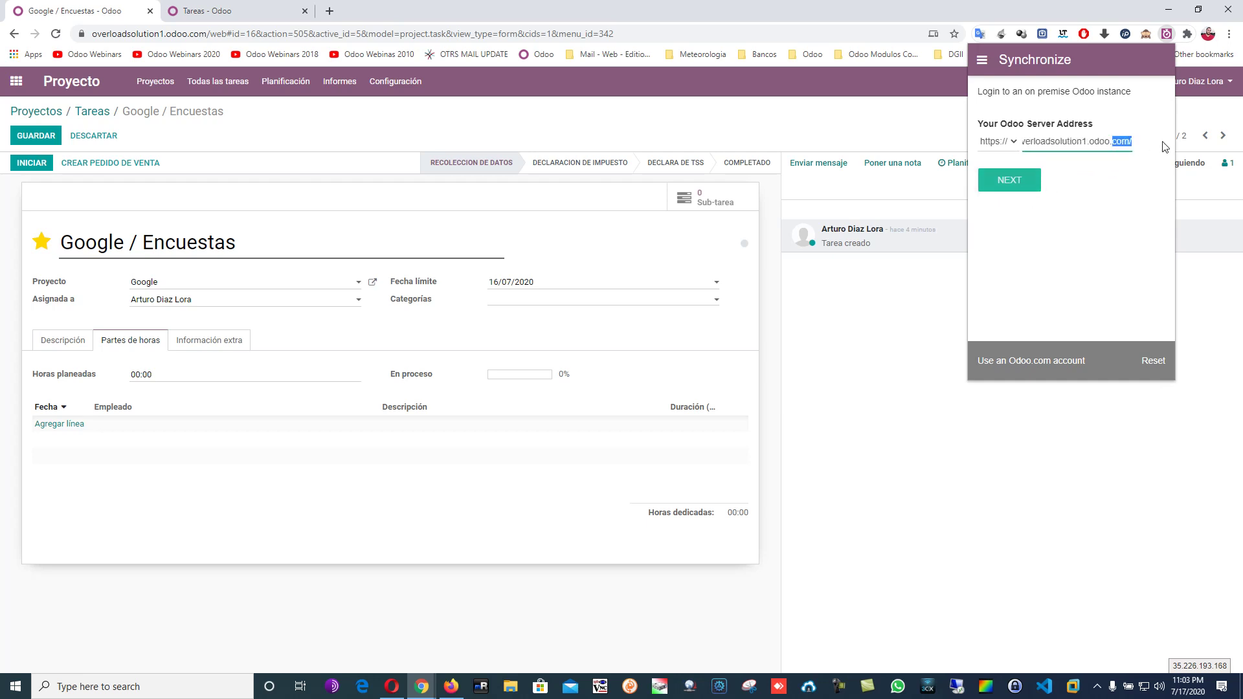
pyautogui.click(1130, 140)
pyautogui.click(1028, 187)
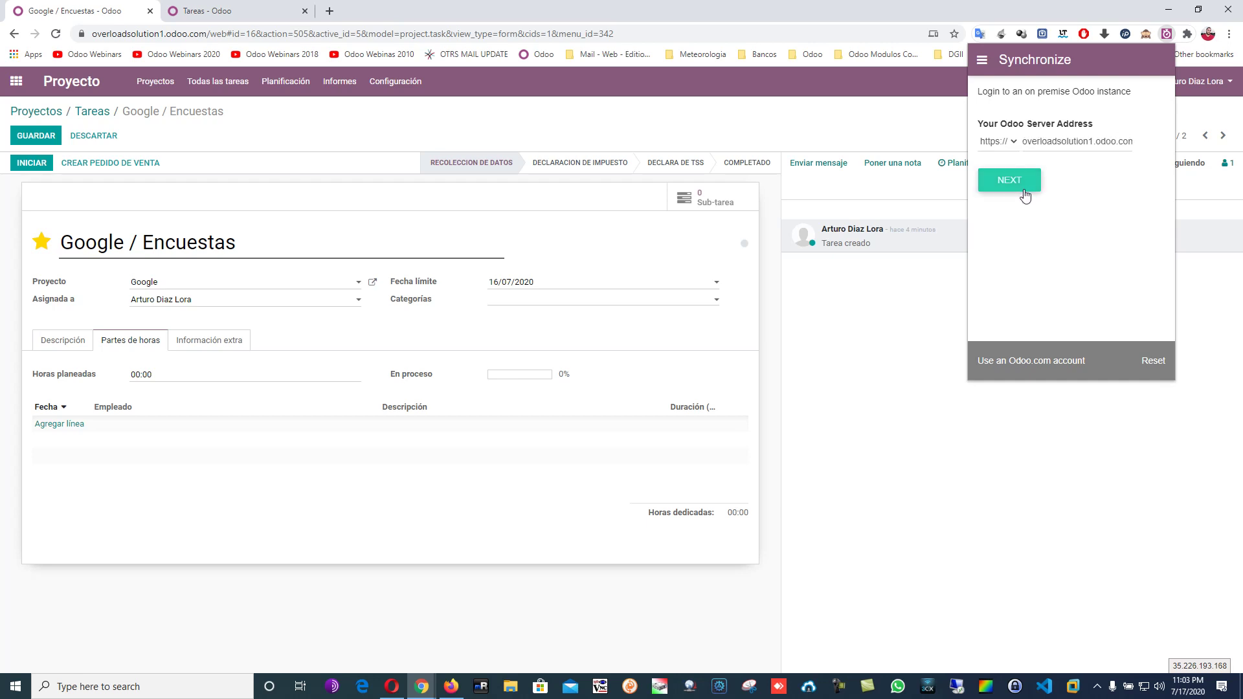
# Log in with the account e-mail and password, then answer the guest-data sync prompt.
pyautogui.click(1014, 177)
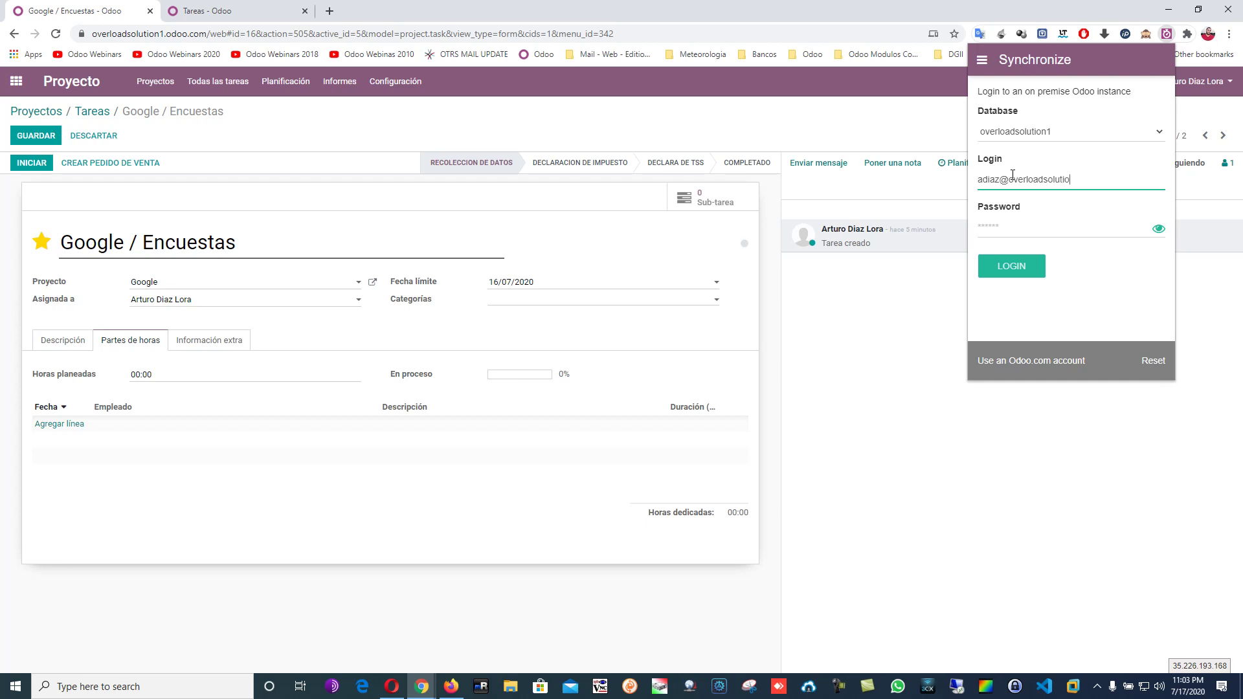
pyautogui.press('Tab')
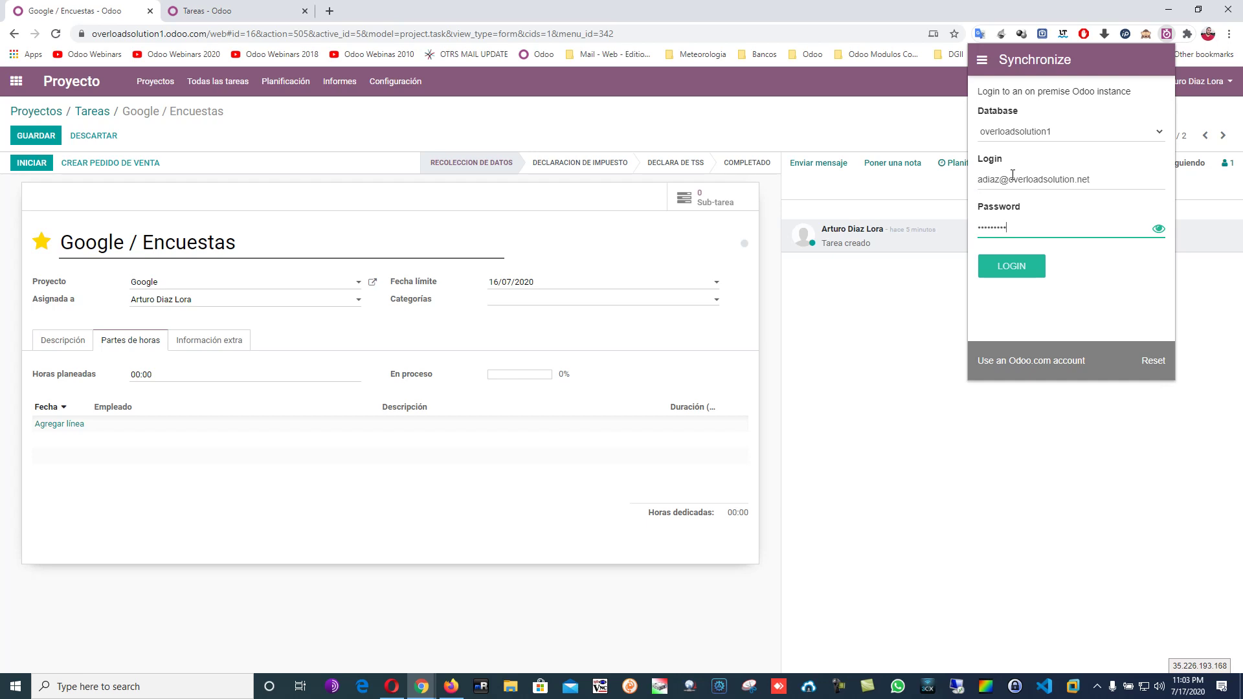
pyautogui.click(1015, 275)
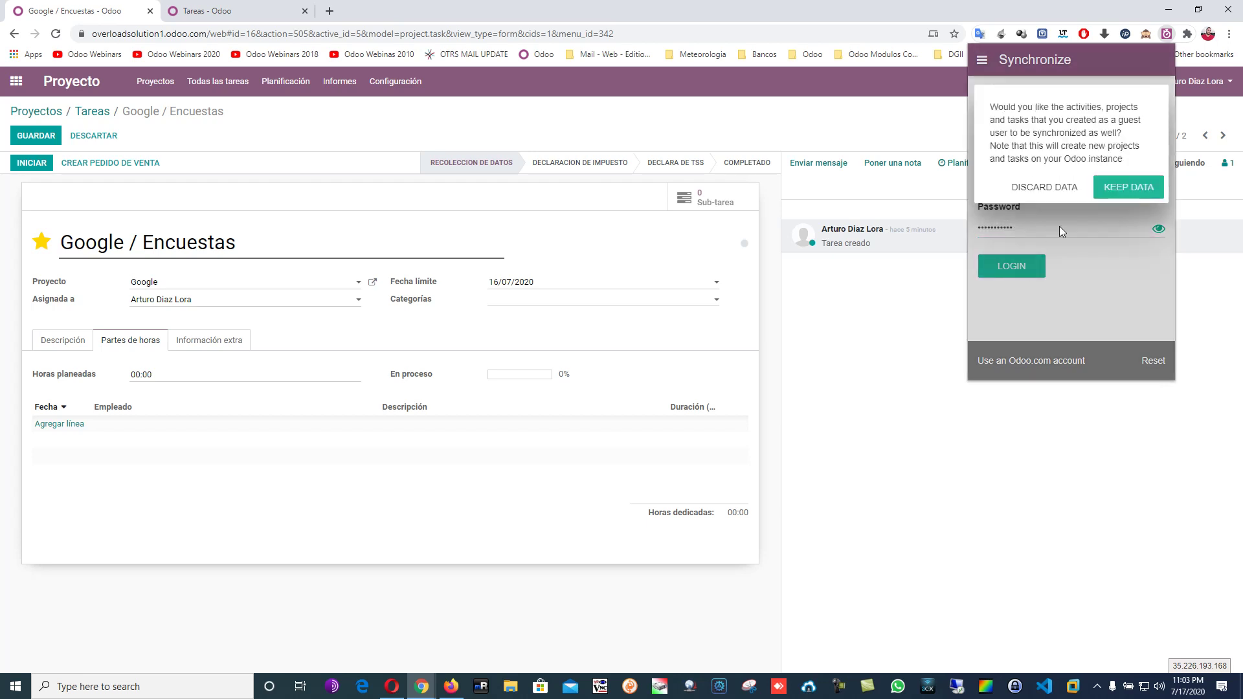
pyautogui.click(1130, 189)
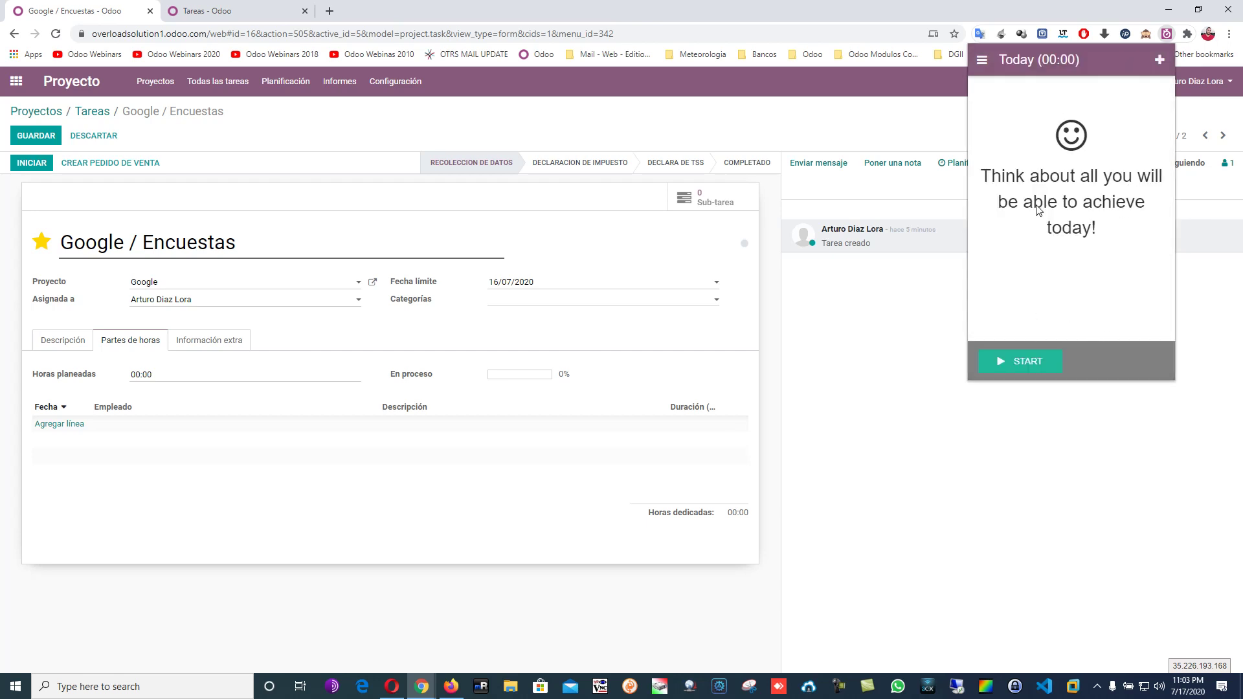
# Look through the extension's Today's Plan and Synchronize views, then close the panel.
pyautogui.click(981, 72)
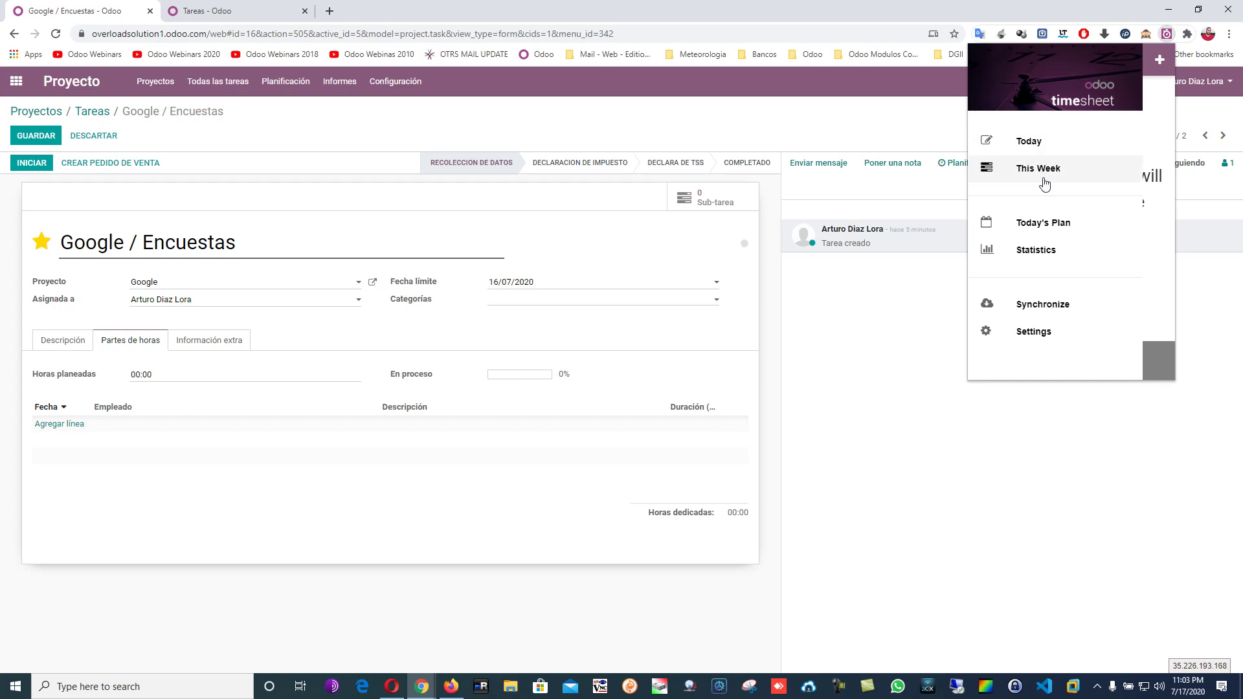
pyautogui.click(1040, 226)
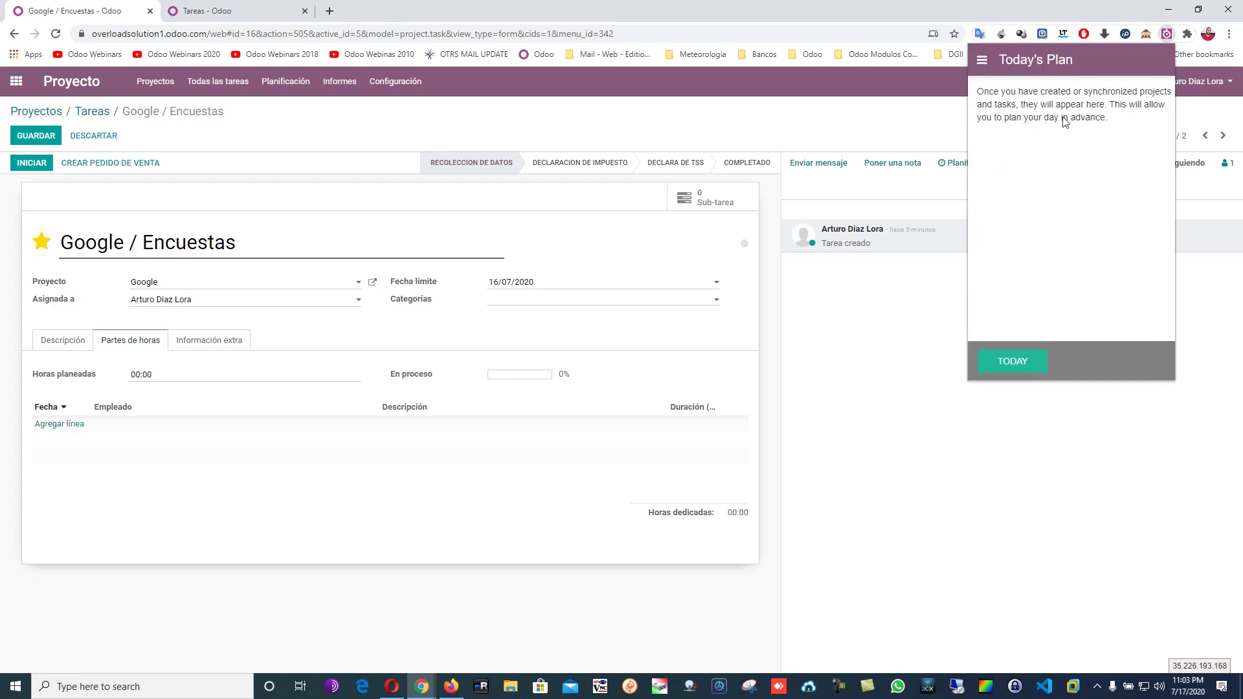
pyautogui.click(982, 61)
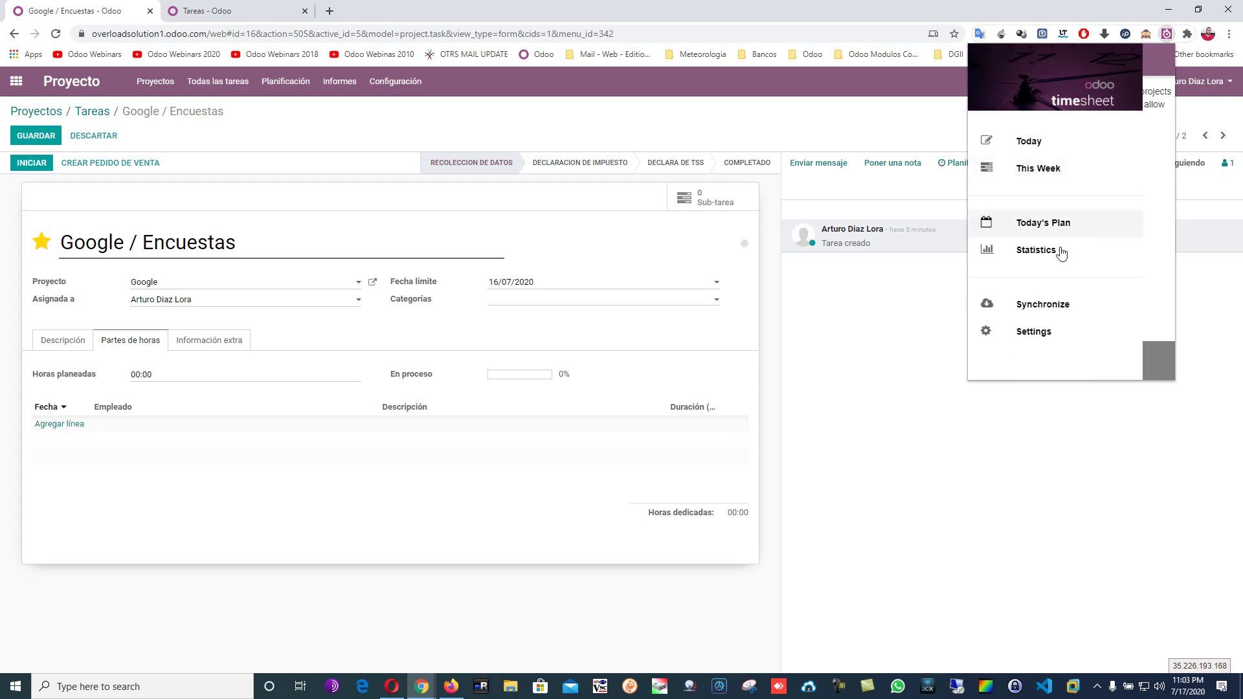
pyautogui.click(1058, 311)
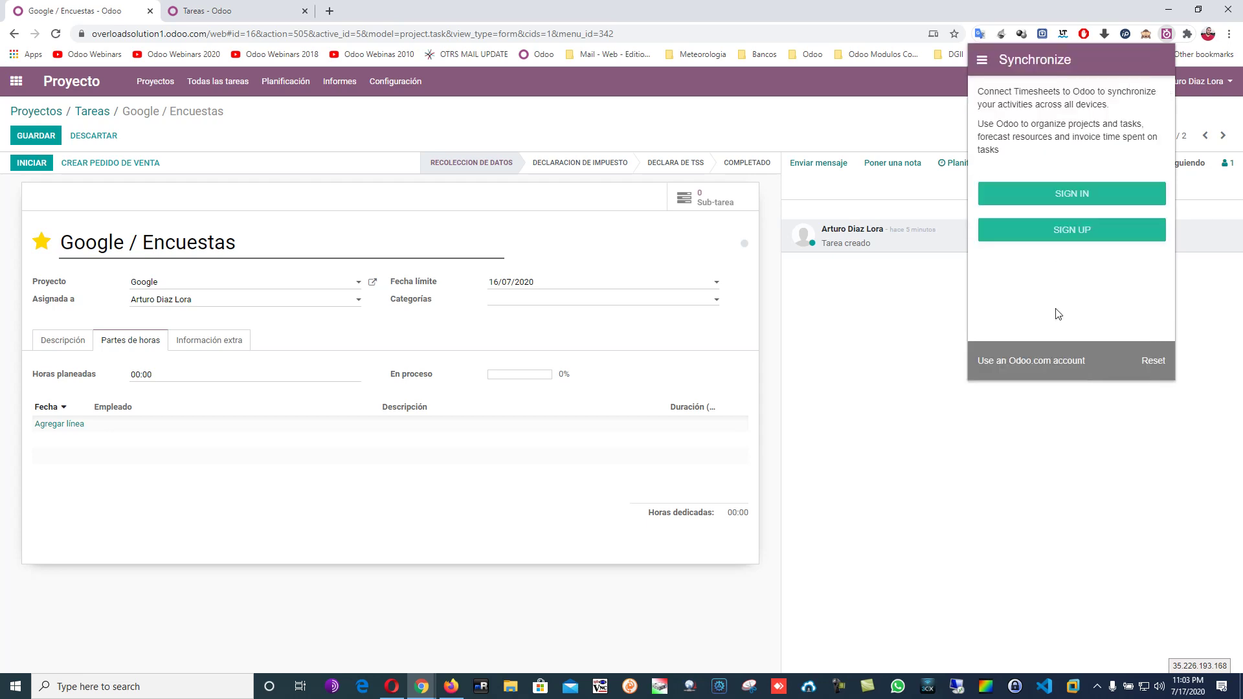
pyautogui.click(1073, 197)
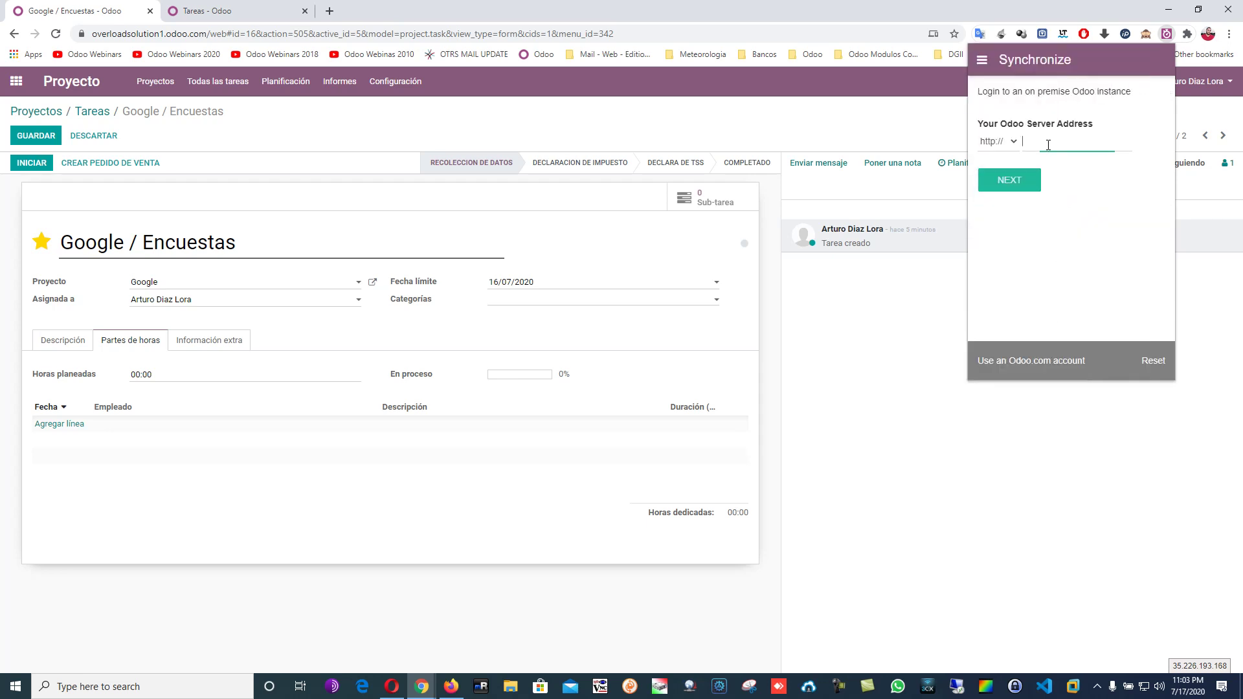
pyautogui.click(950, 54)
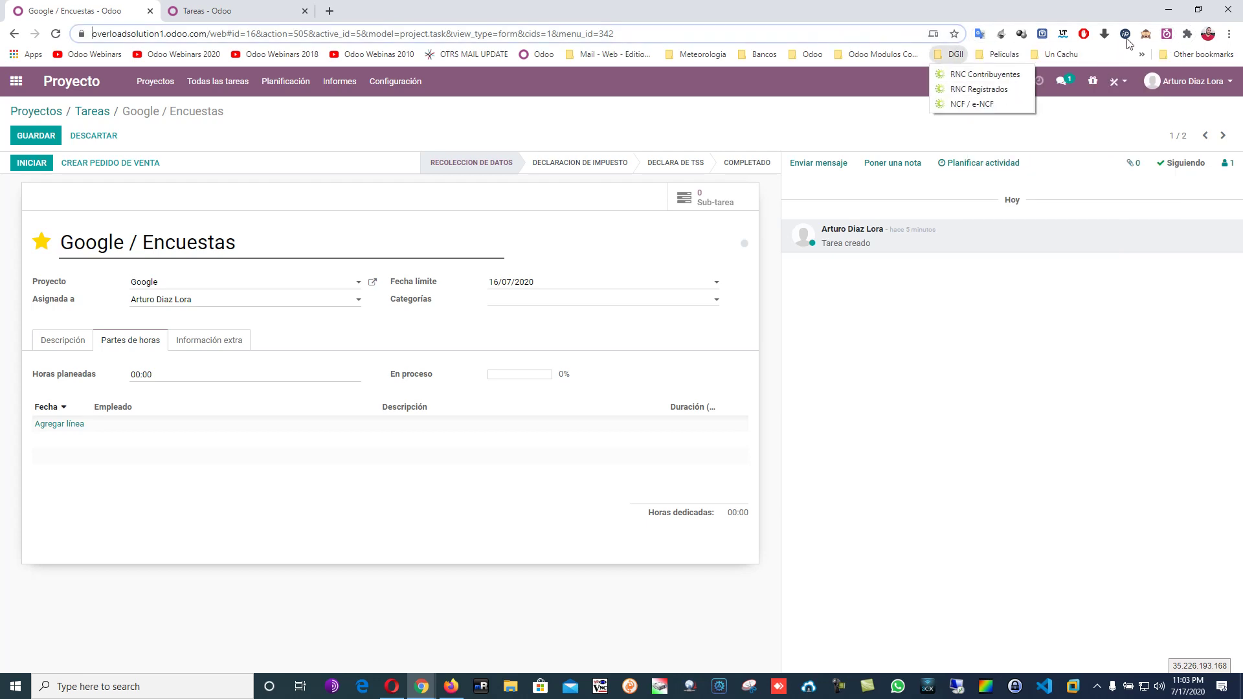
# Reopen the extension, sign in to the Odoo web account, and switch off debug mode.
pyautogui.click(1166, 35)
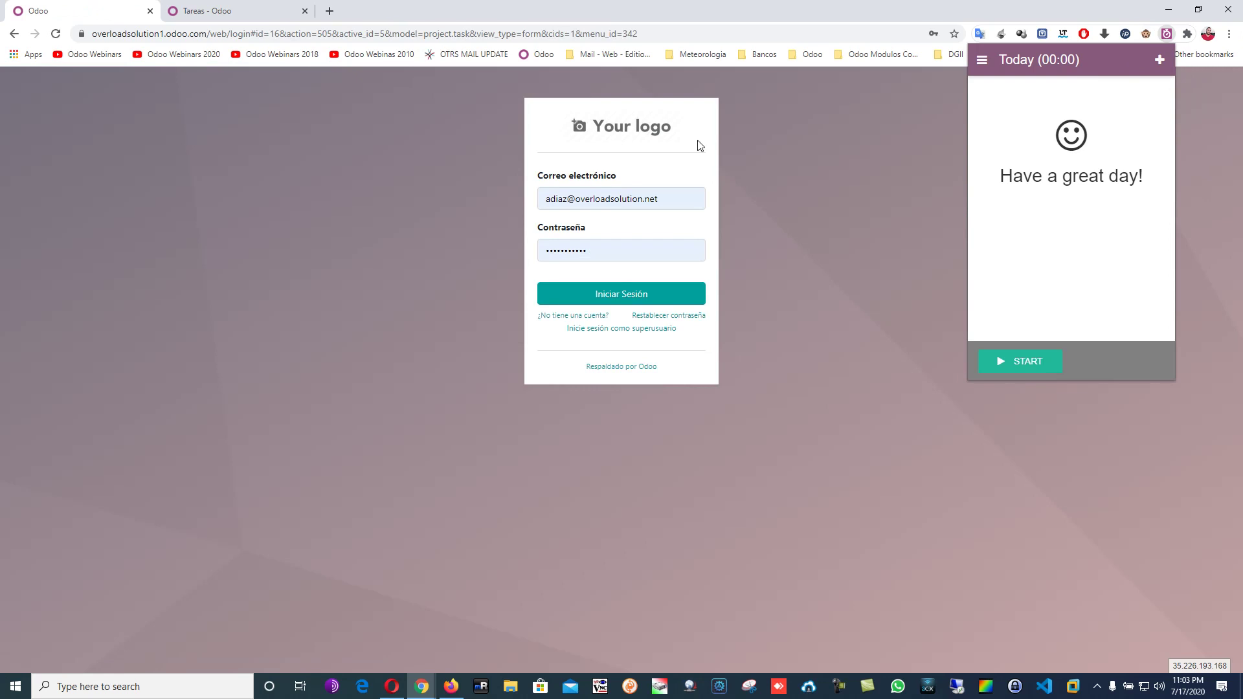
pyautogui.click(638, 296)
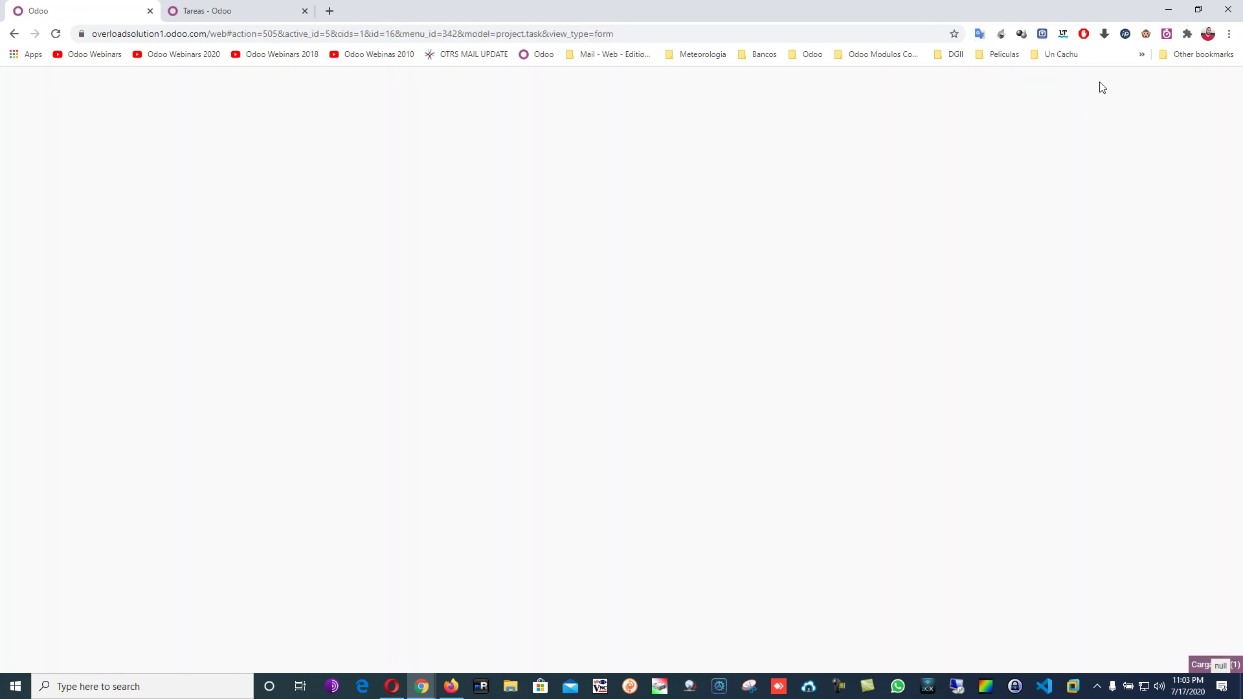
pyautogui.click(1145, 34)
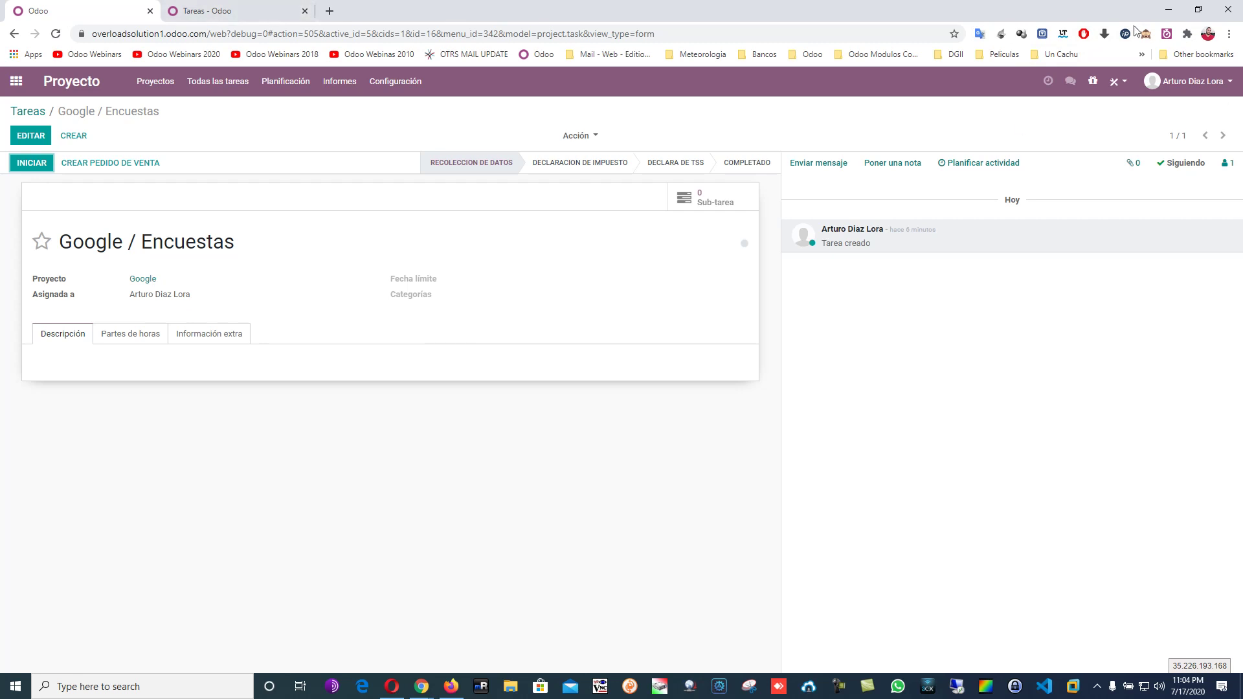
# Time an activity in the extension and assign it to project Google, task Google / Encuestas.
pyautogui.click(1166, 33)
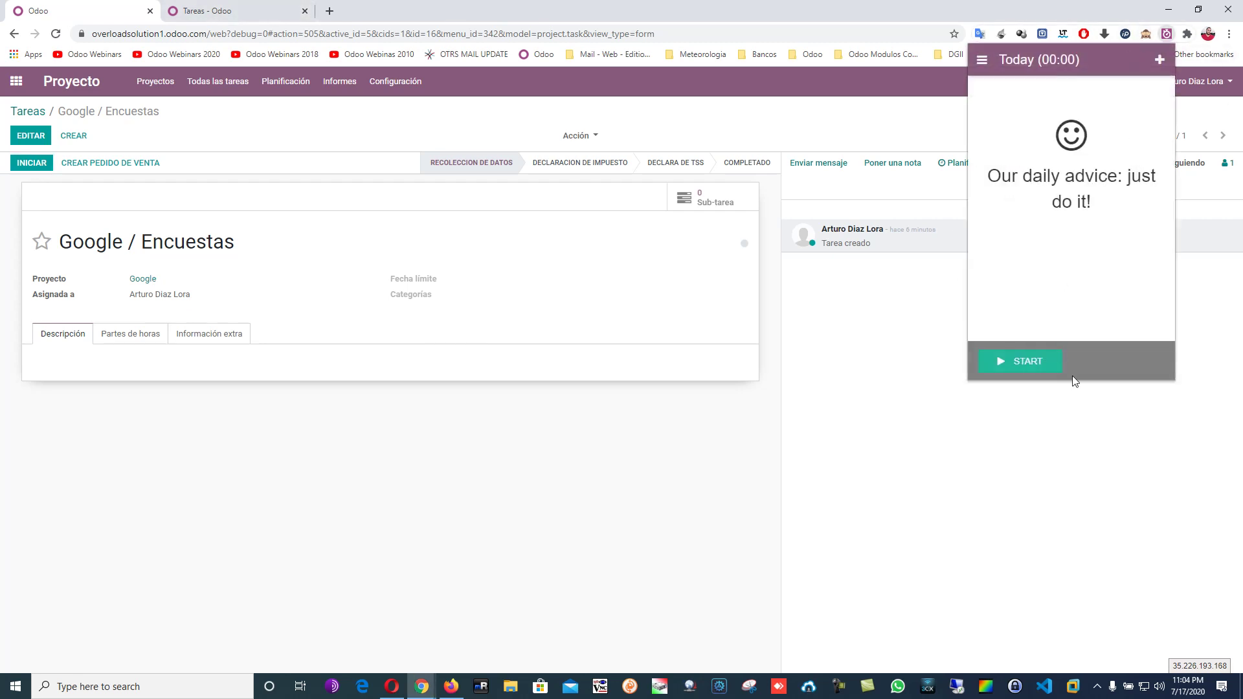
pyautogui.click(1018, 366)
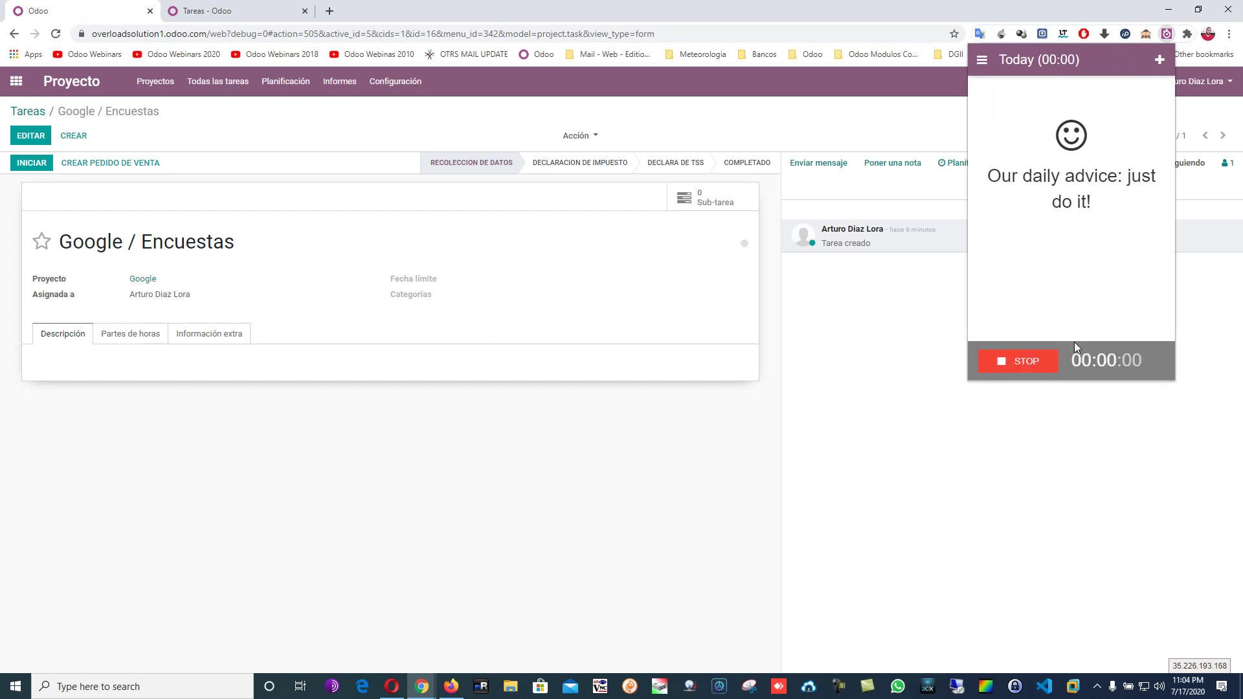
pyautogui.click(1026, 374)
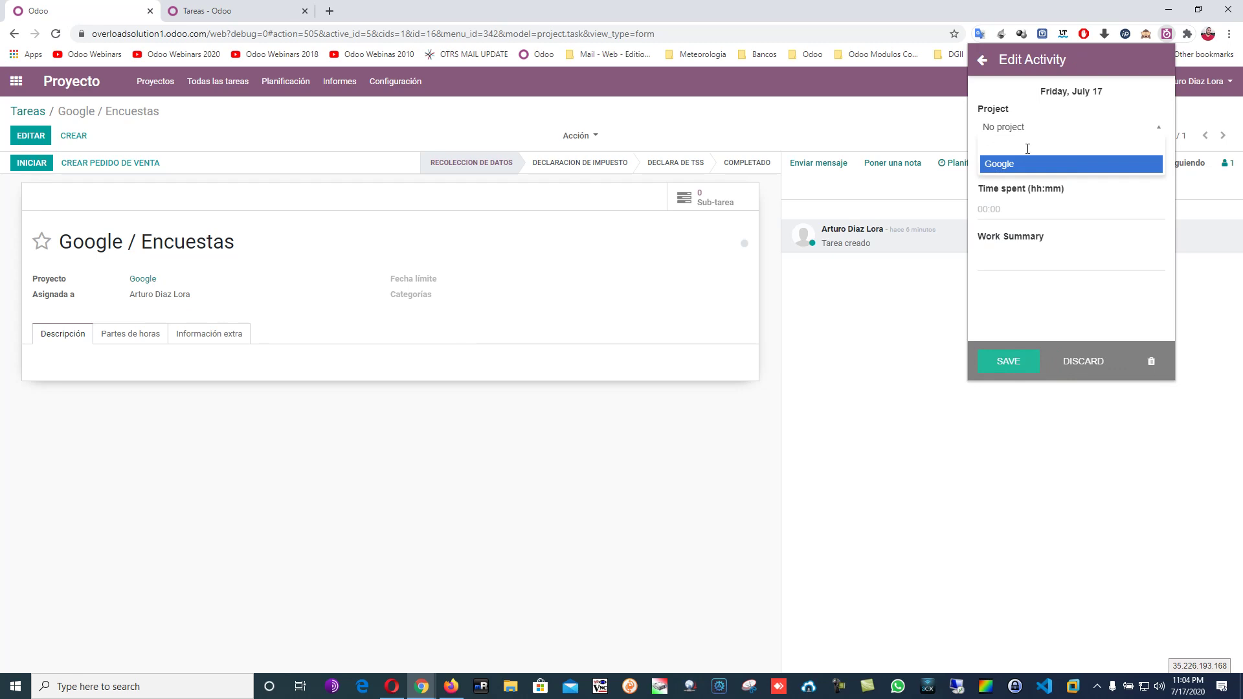
pyautogui.click(1019, 164)
pyautogui.click(1039, 171)
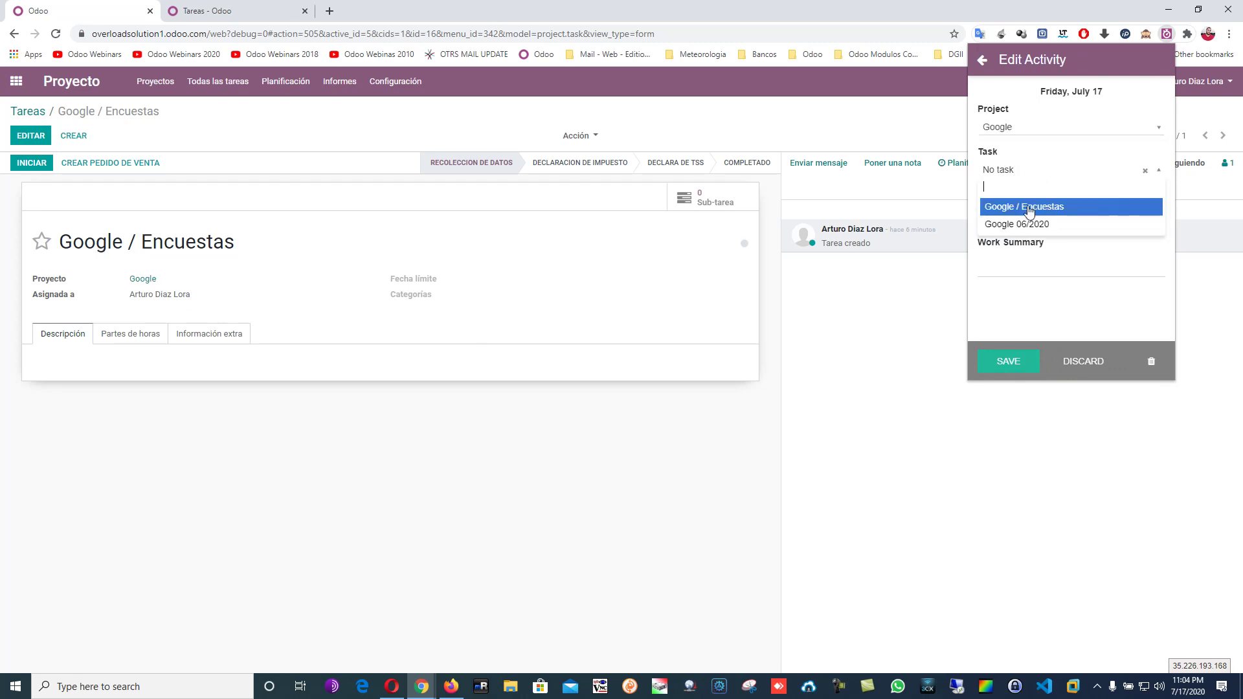
pyautogui.click(1016, 207)
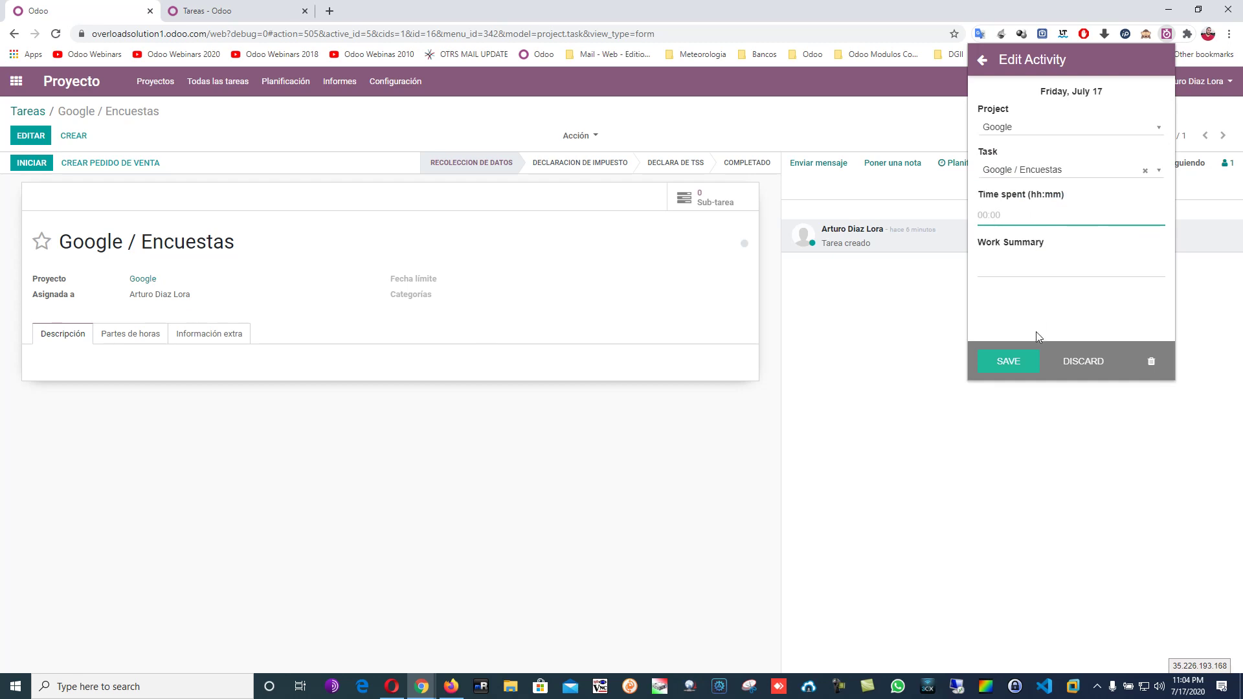
# Add the summary 'dftgdfghdgdfg', save the activity, and view the task's timesheet lines.
pyautogui.click(1033, 268)
pyautogui.write('dftgdfghdgdfgdf')
pyautogui.click(1026, 361)
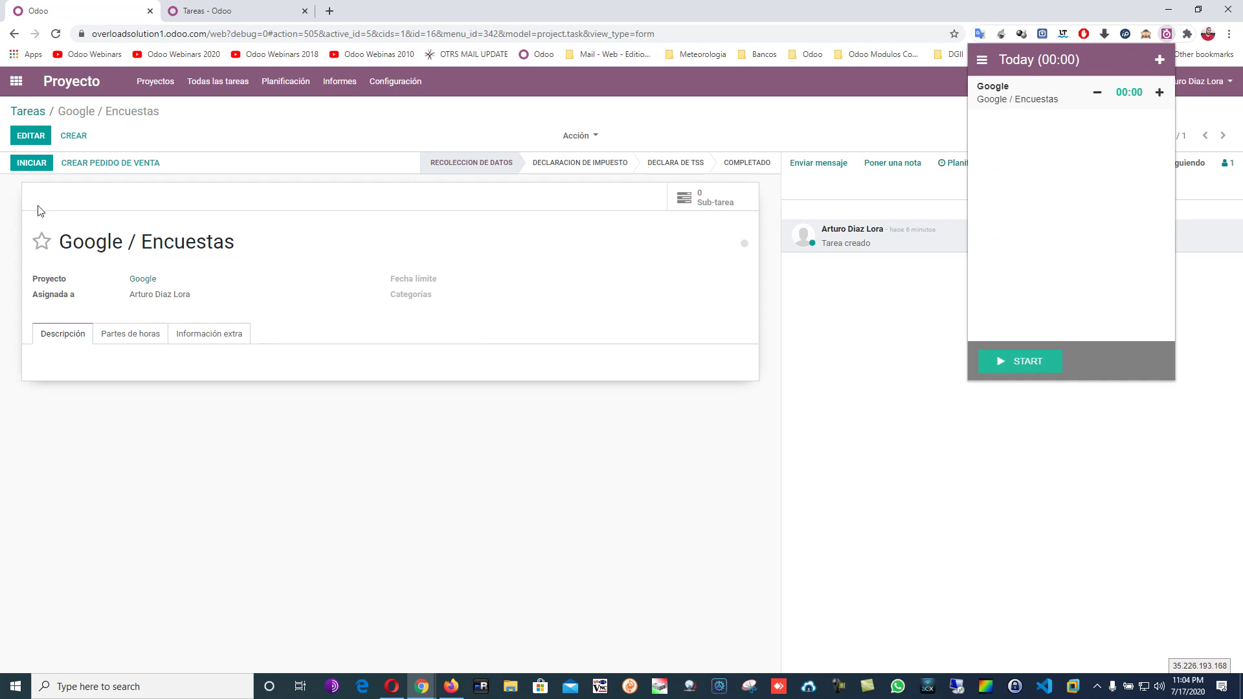
pyautogui.click(123, 336)
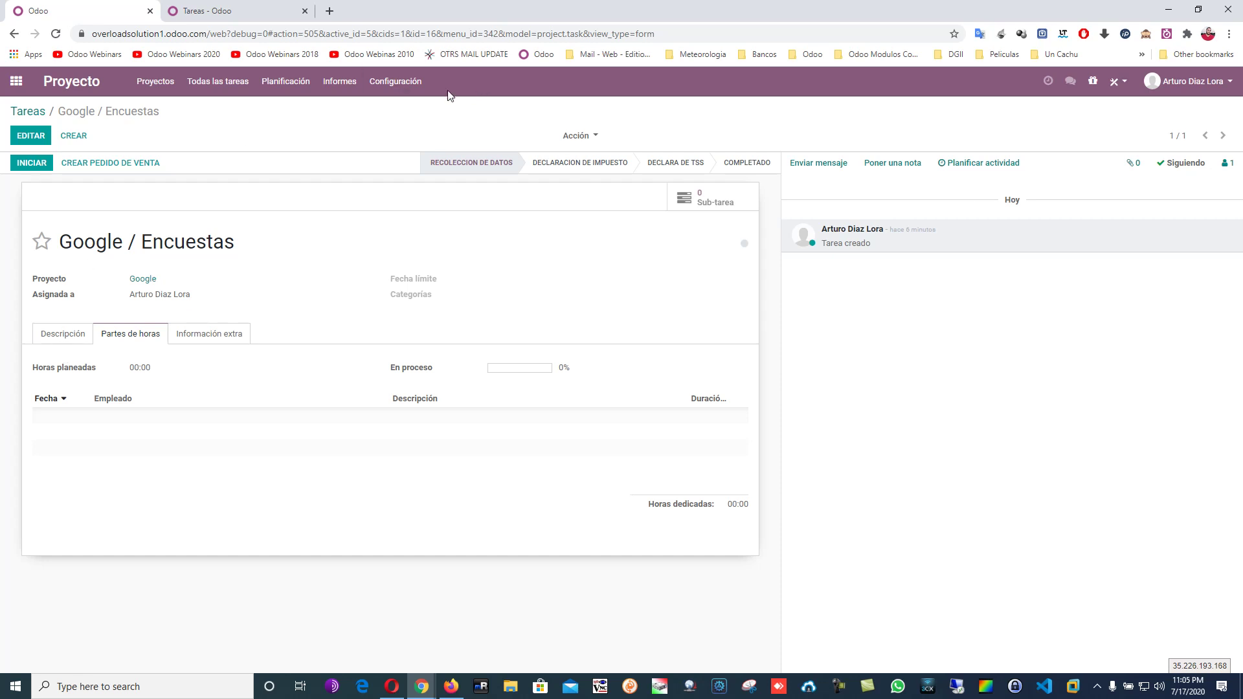
# In edit mode, check the sale order line and parent task choices unchanged, then review timesheets and description.
pyautogui.click(29, 135)
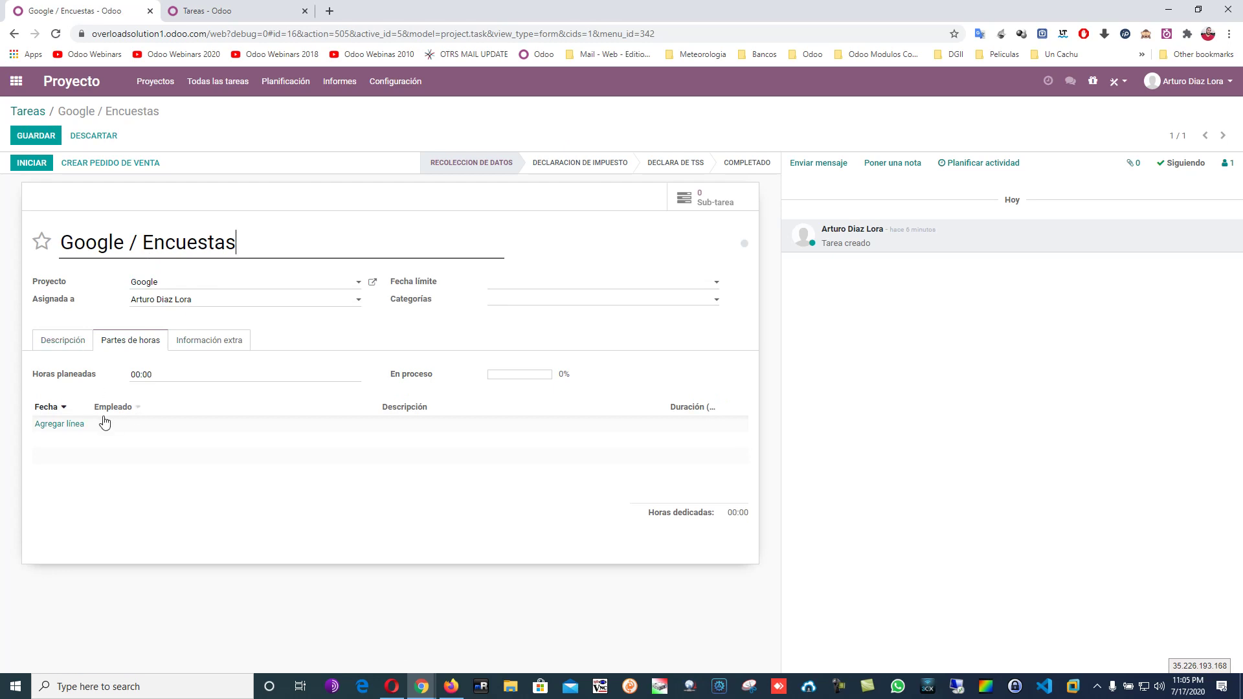
pyautogui.click(239, 341)
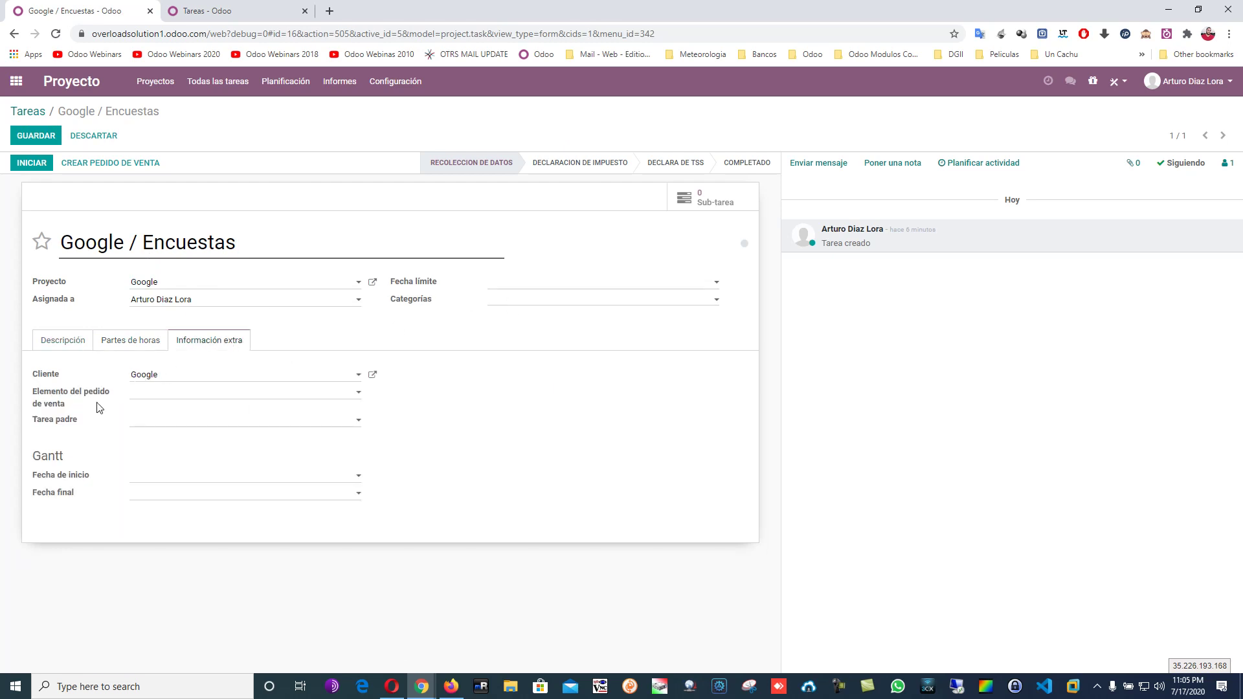
pyautogui.click(159, 396)
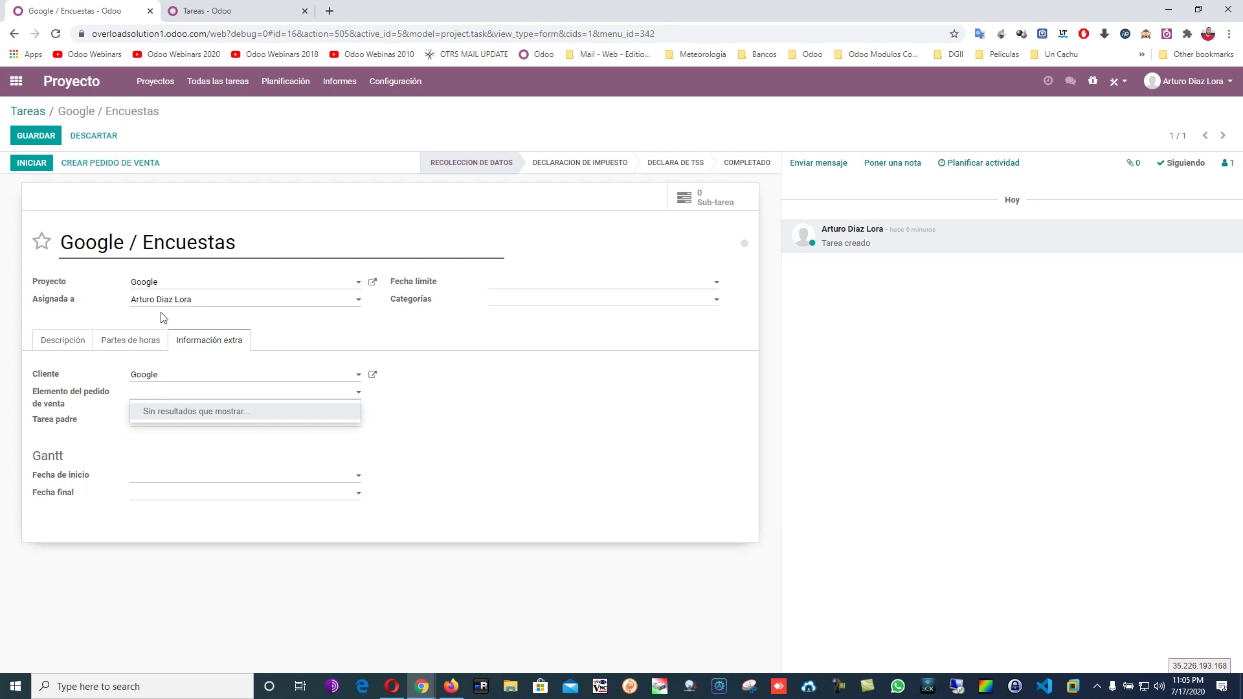
pyautogui.click(84, 438)
pyautogui.click(140, 422)
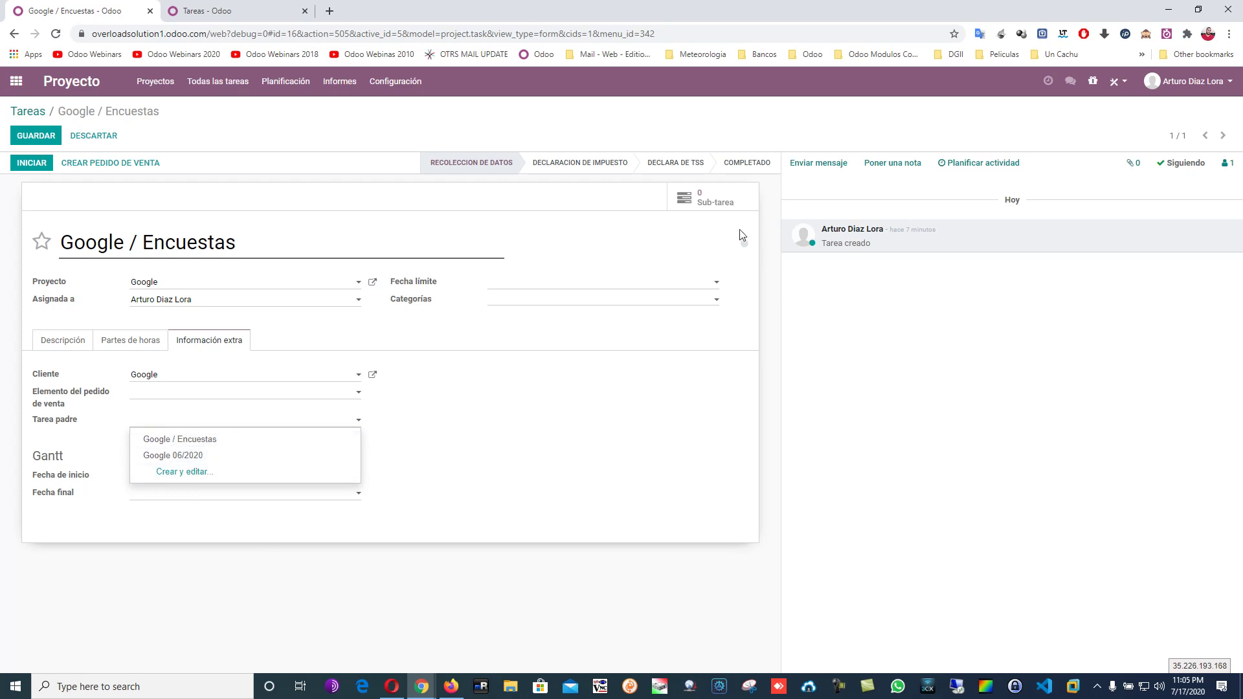
pyautogui.click(671, 413)
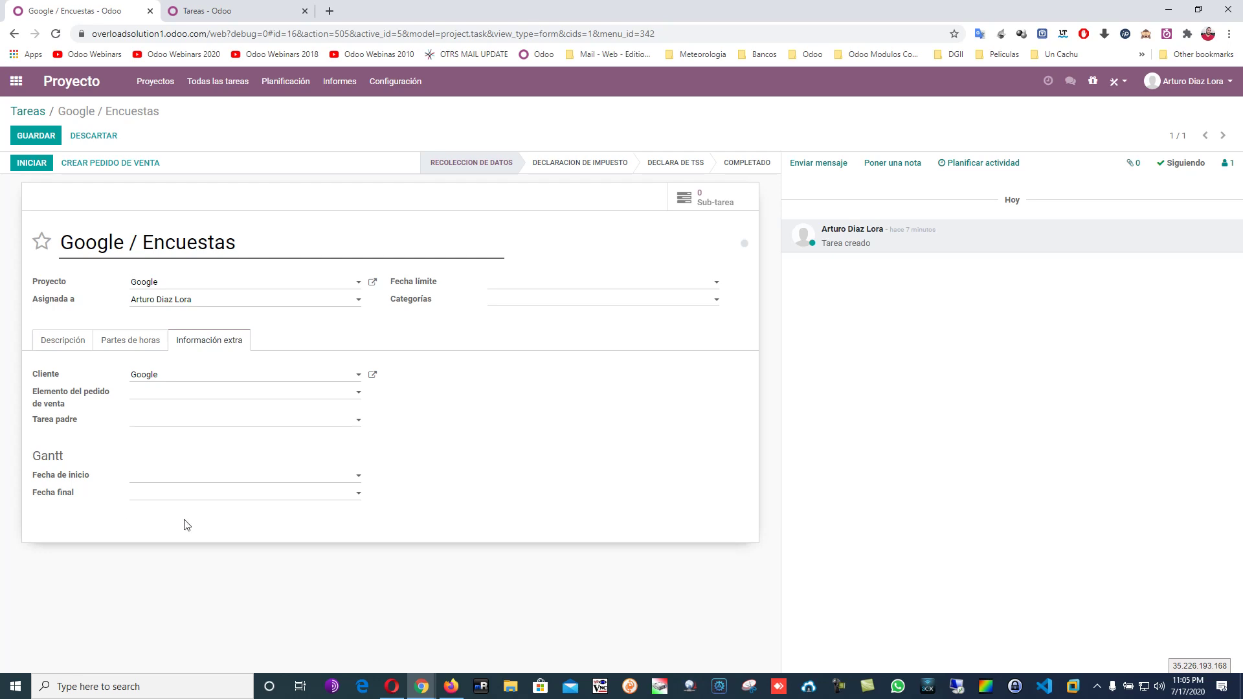
pyautogui.click(124, 344)
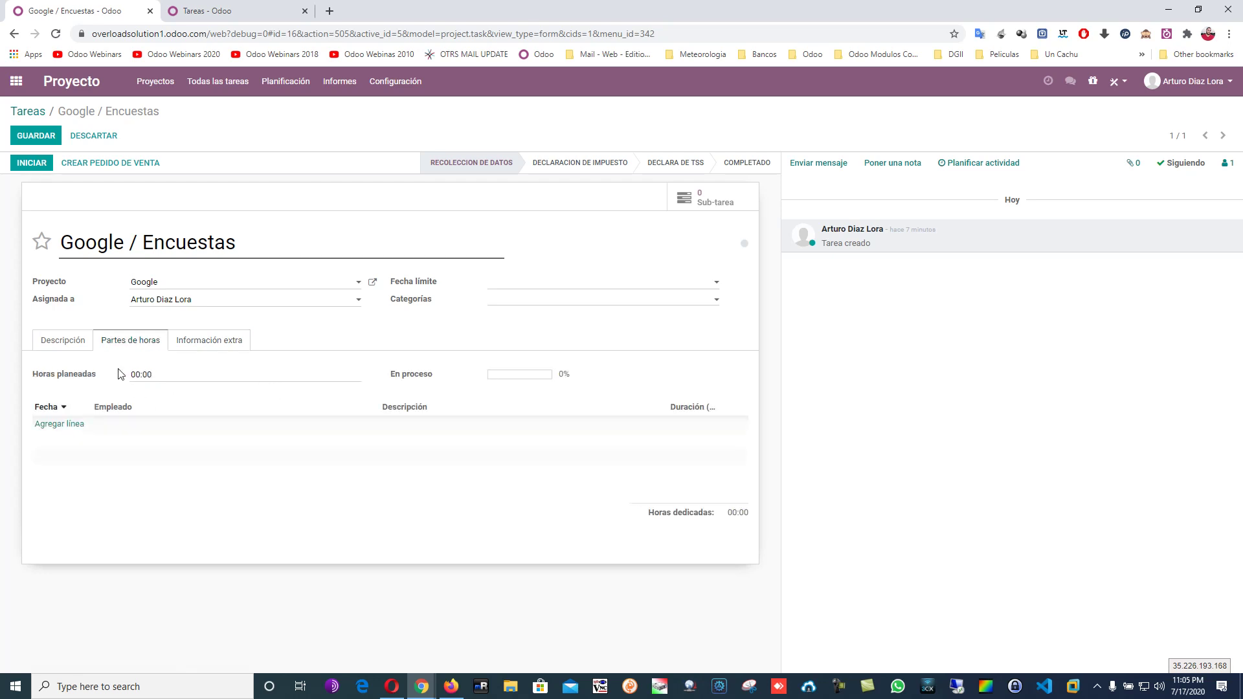
pyautogui.click(90, 347)
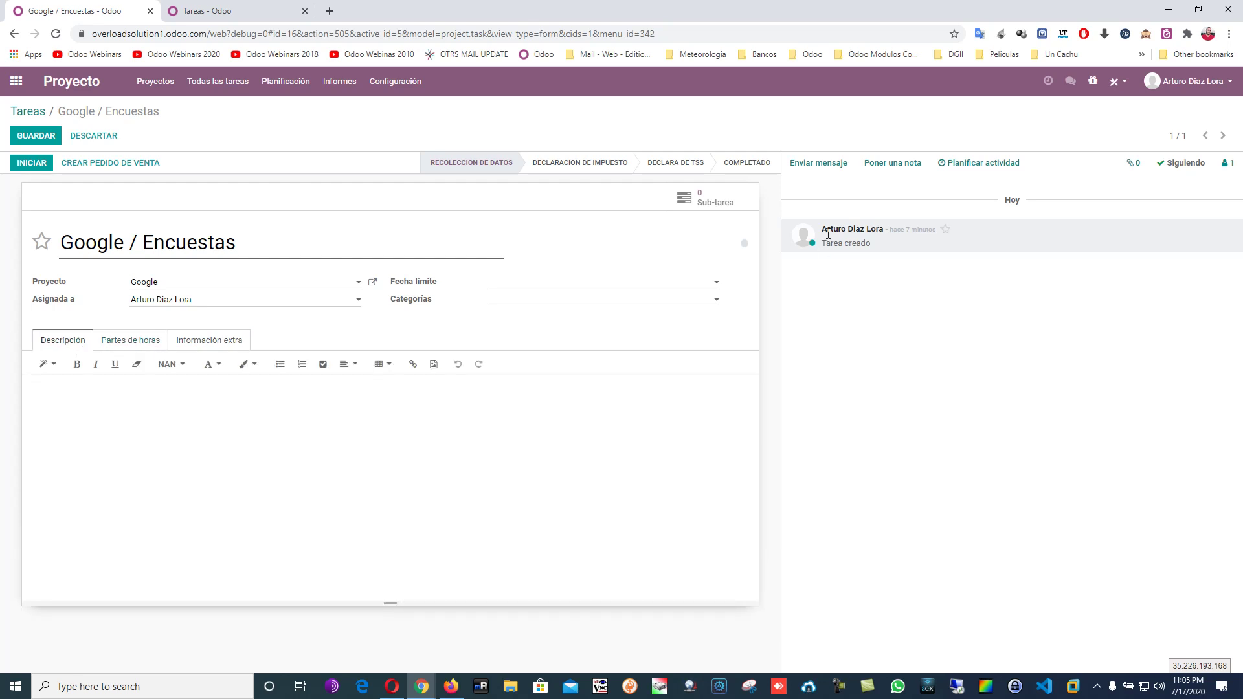
# Schedule a Reunión activity due 18/07/2020 with the note 'dfgdfgdf'.
pyautogui.click(837, 167)
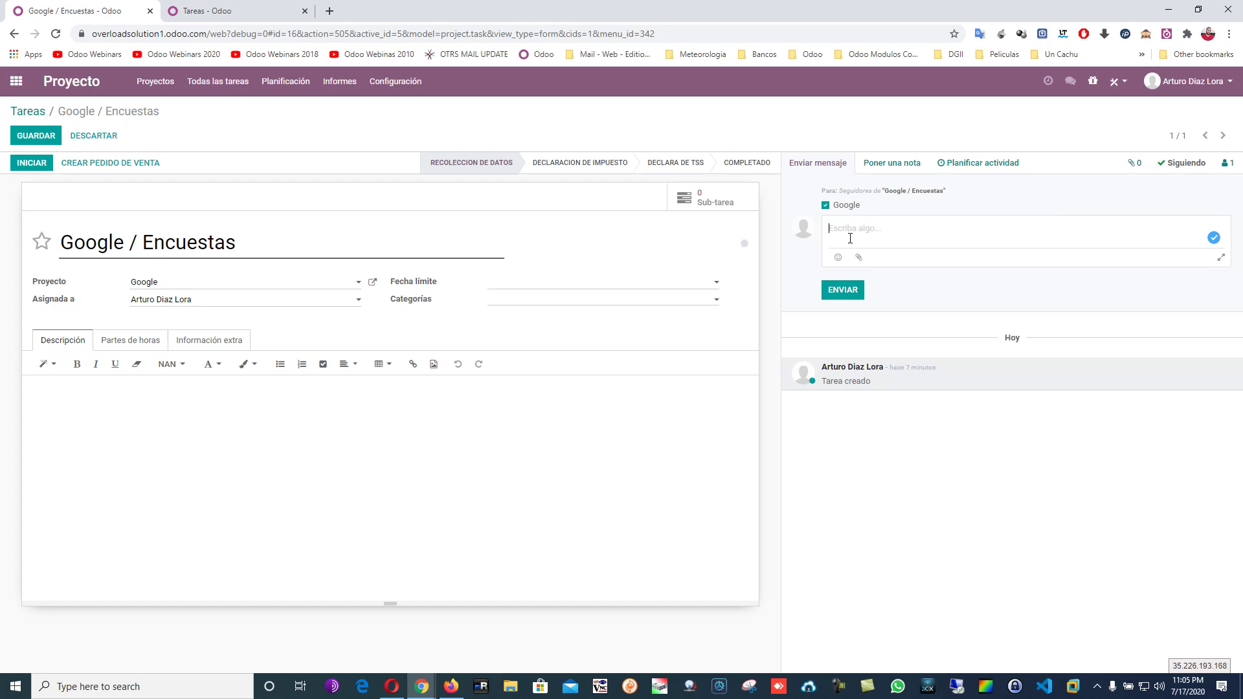
pyautogui.click(890, 169)
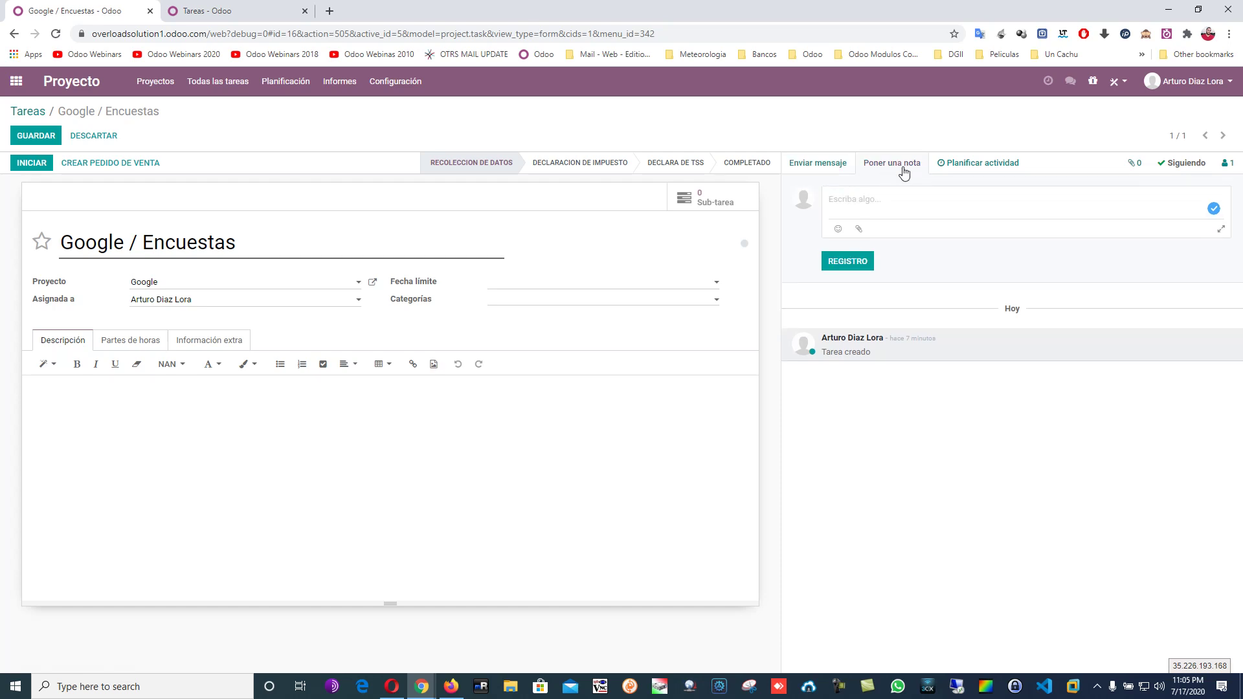
pyautogui.click(962, 166)
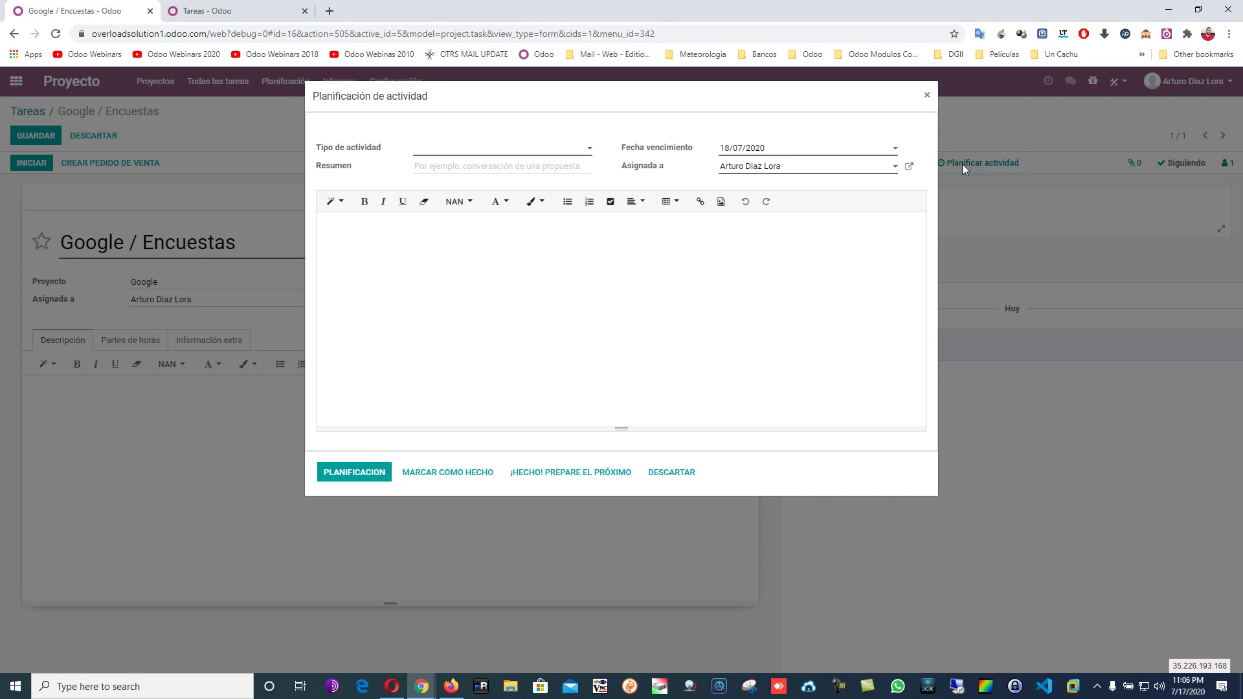
pyautogui.click(492, 155)
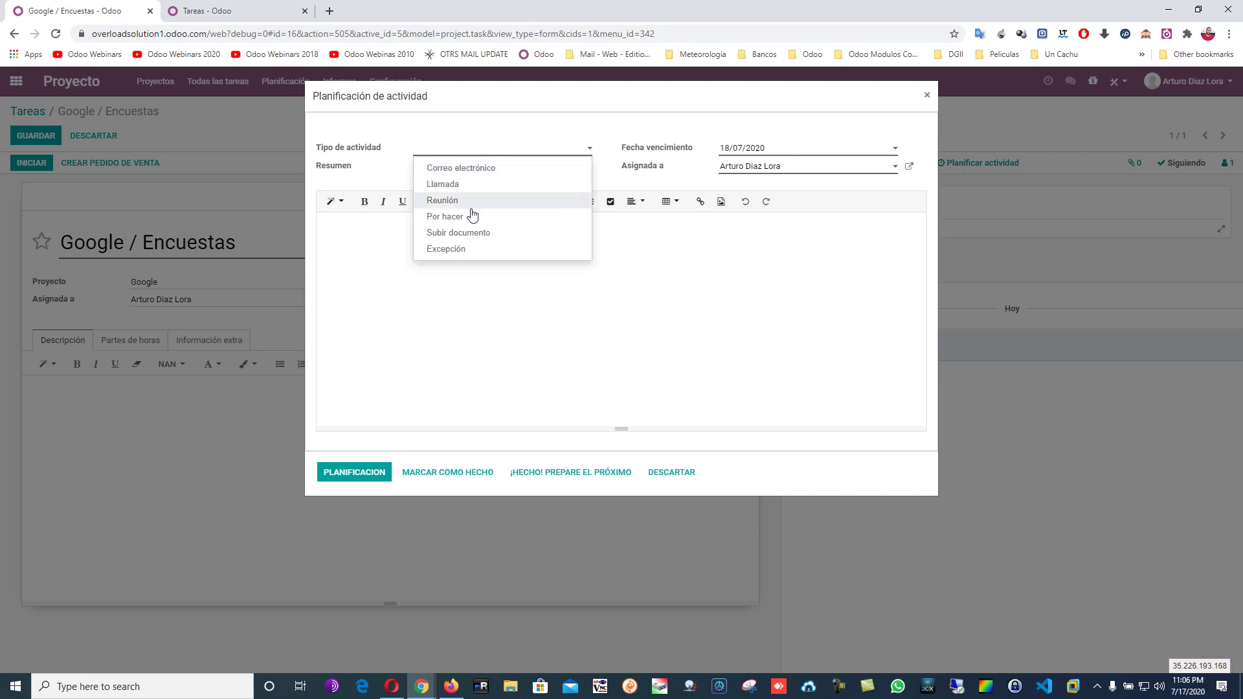
pyautogui.click(477, 186)
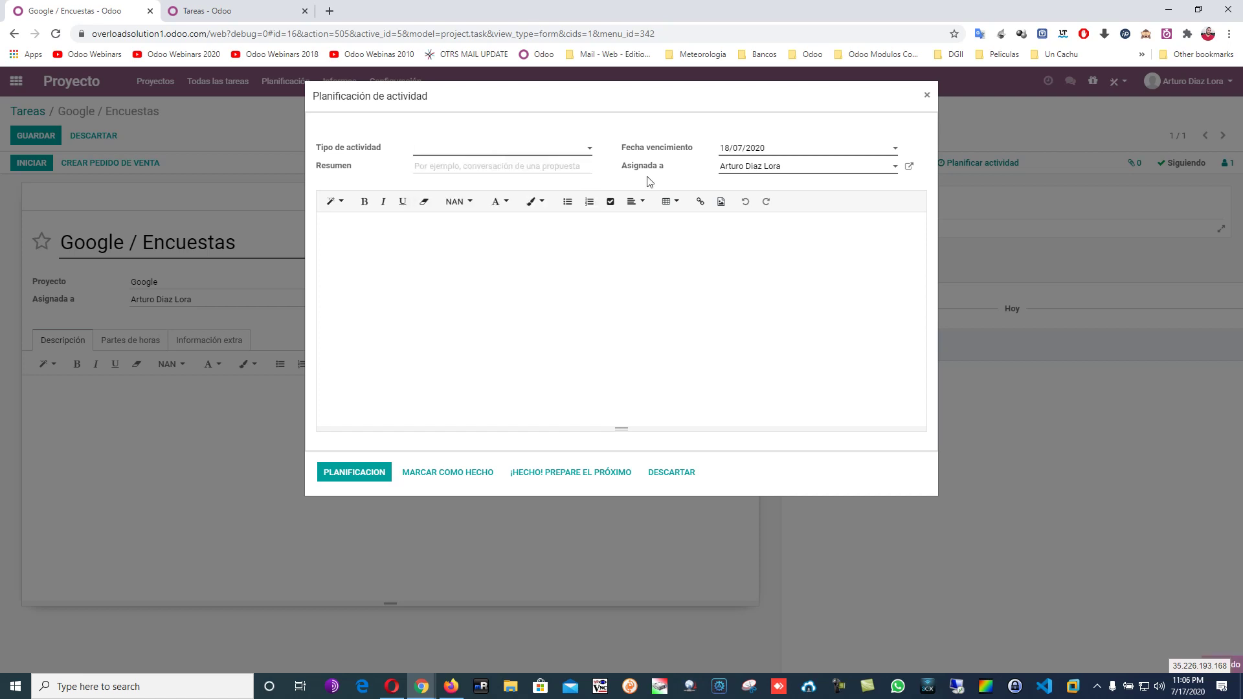
pyautogui.click(792, 150)
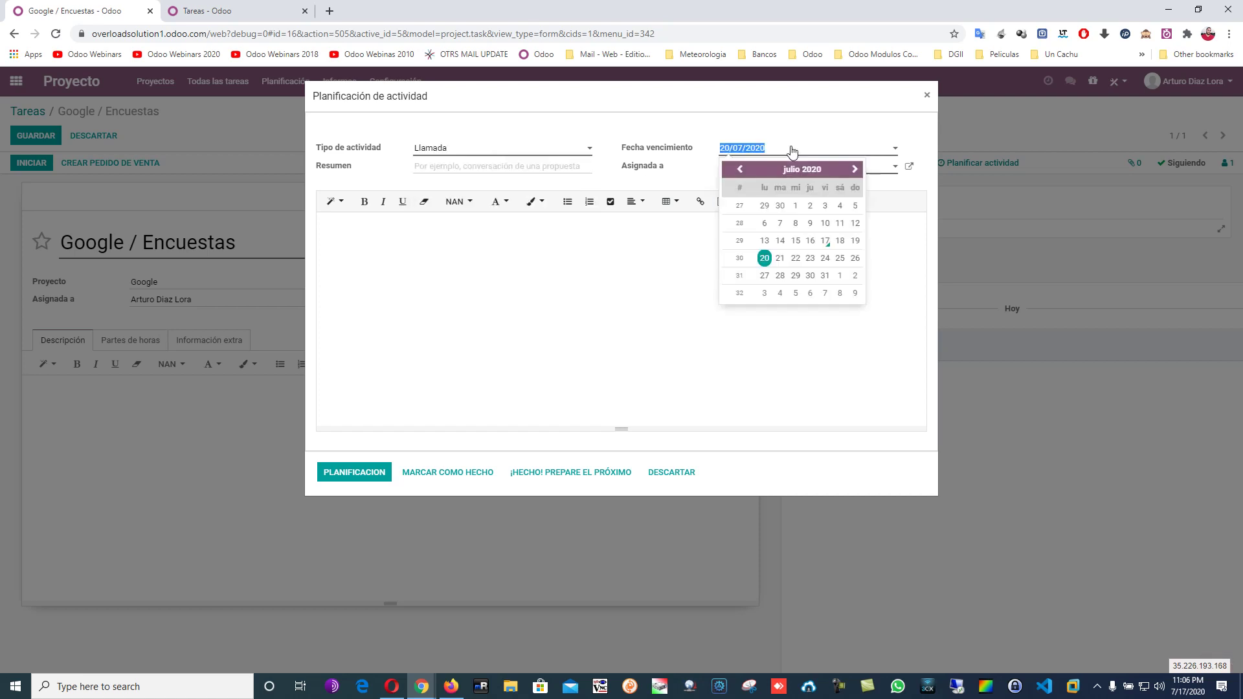
pyautogui.click(840, 241)
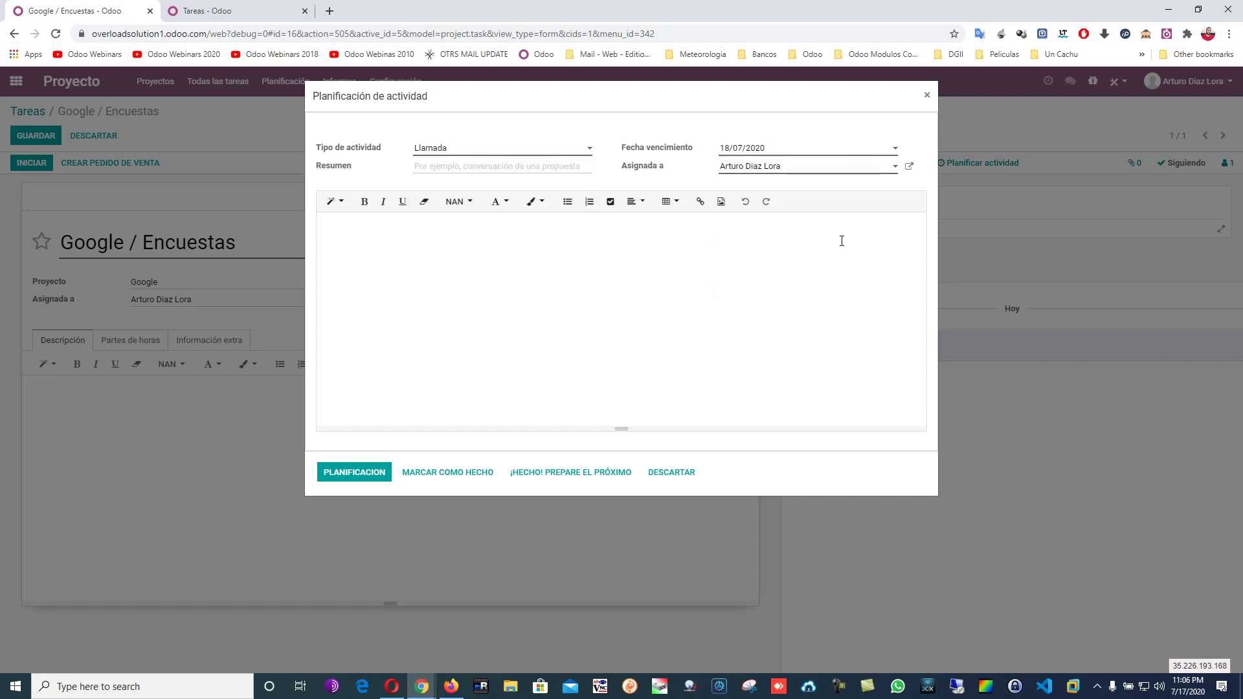
pyautogui.click(508, 150)
pyautogui.click(499, 202)
pyautogui.write('vxgxcgfg')
pyautogui.click(487, 322)
pyautogui.write('dfgdfgdf')
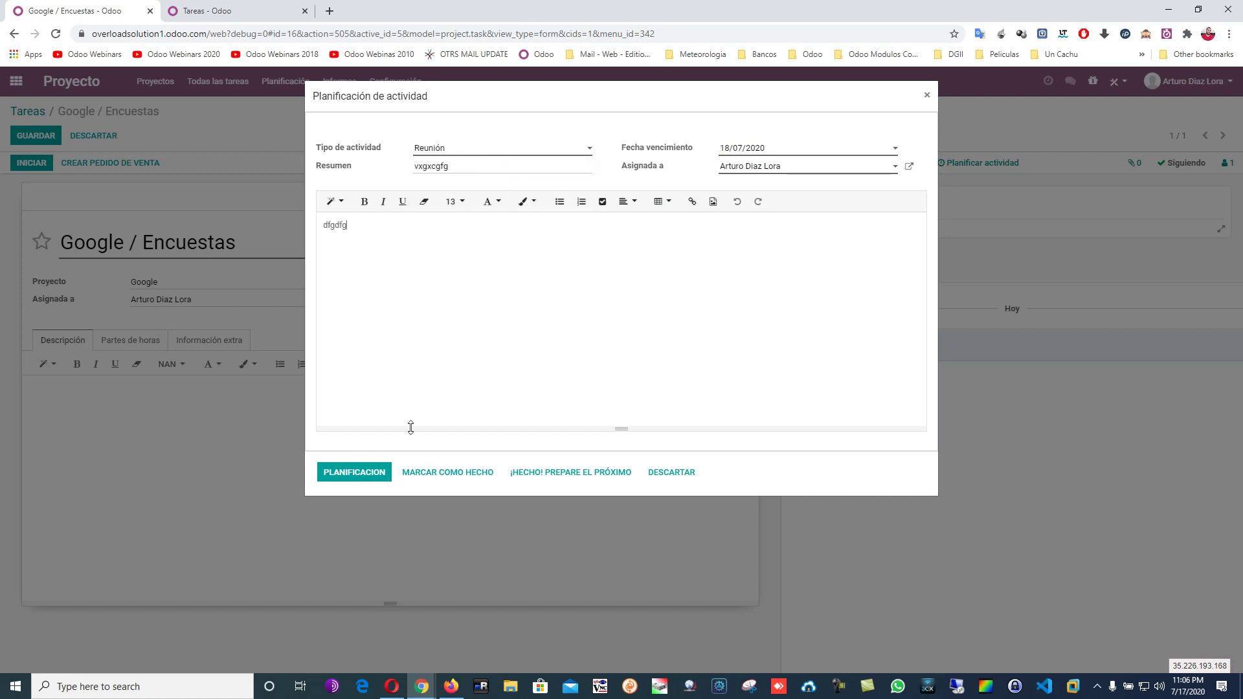
pyautogui.click(366, 474)
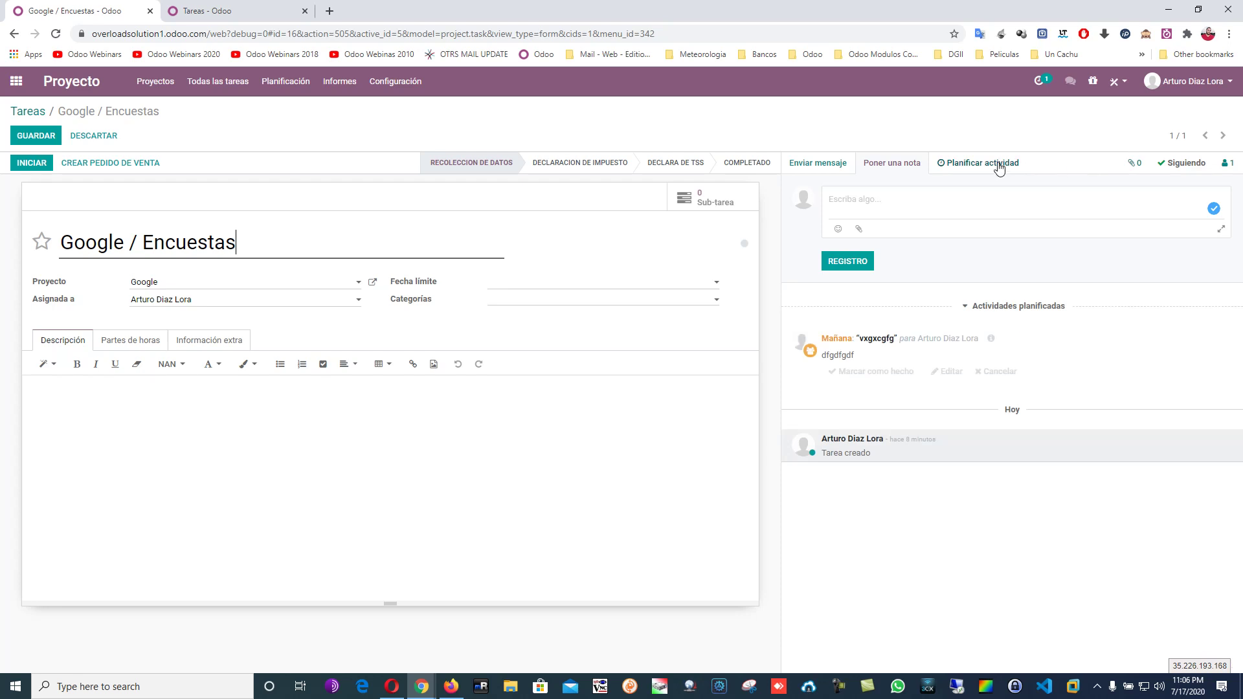
# Schedule a Llamada activity due 19/07/2020 with the note 'dgdfgdgdfg'.
pyautogui.click(1000, 163)
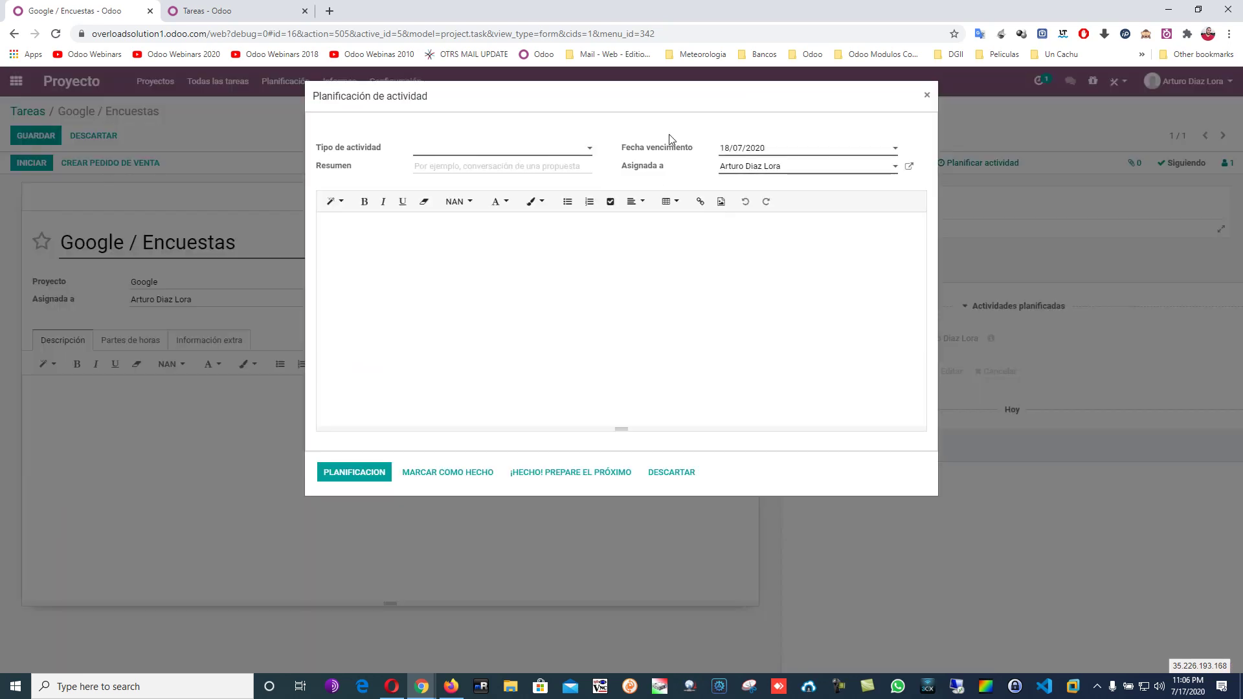
pyautogui.click(745, 148)
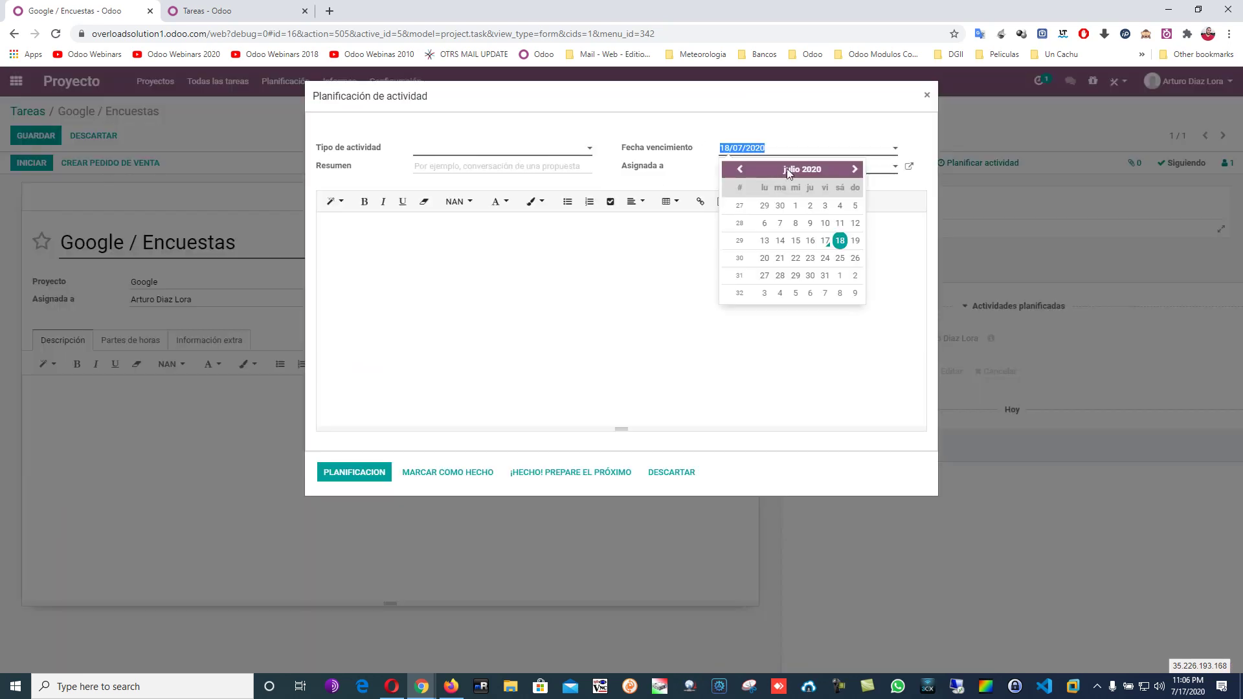
pyautogui.click(855, 241)
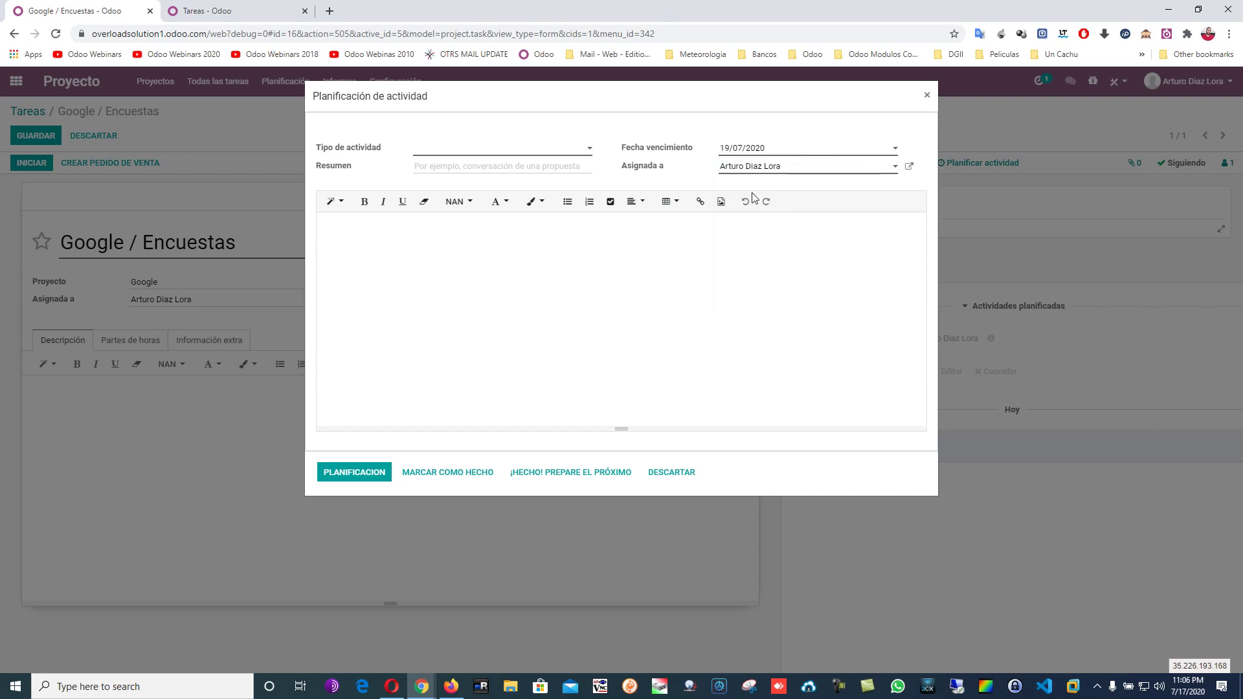
pyautogui.click(440, 150)
pyautogui.click(473, 190)
pyautogui.click(499, 266)
pyautogui.write('dgdfgdgdfg')
pyautogui.click(350, 477)
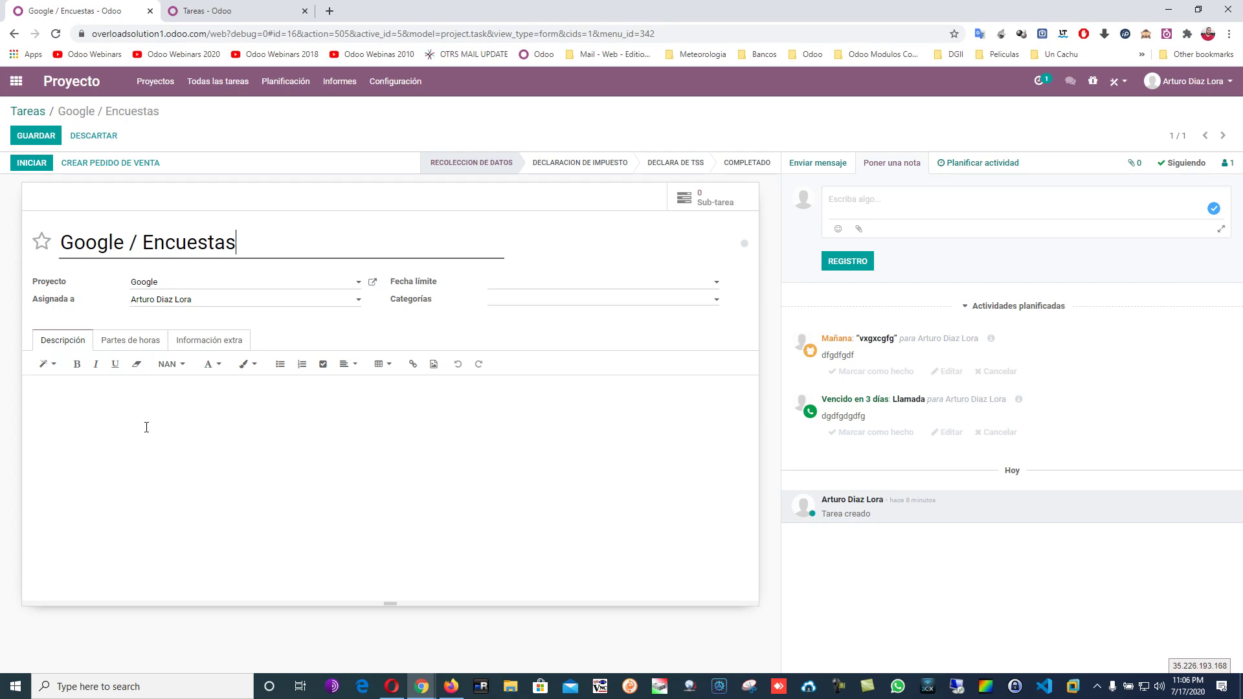
# Schedule a Subir documento activity due 16/07/2020 with the note 'EDQAEQWEQWE'.
pyautogui.click(1002, 166)
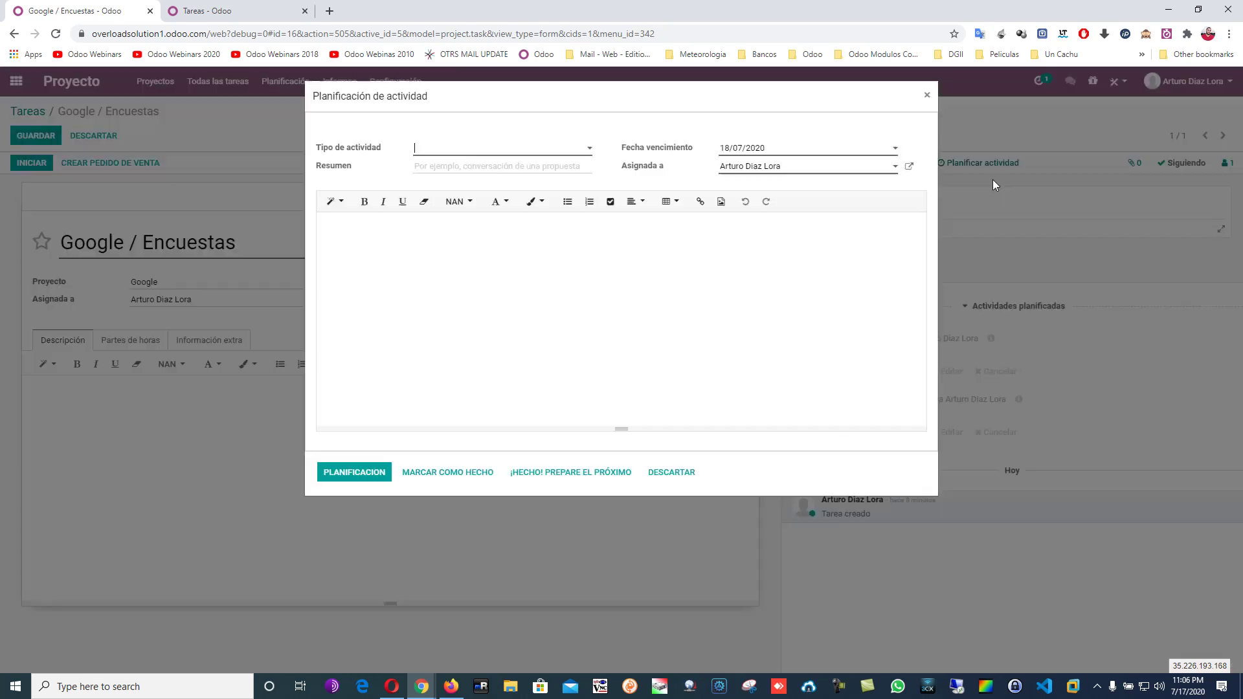
pyautogui.click(776, 149)
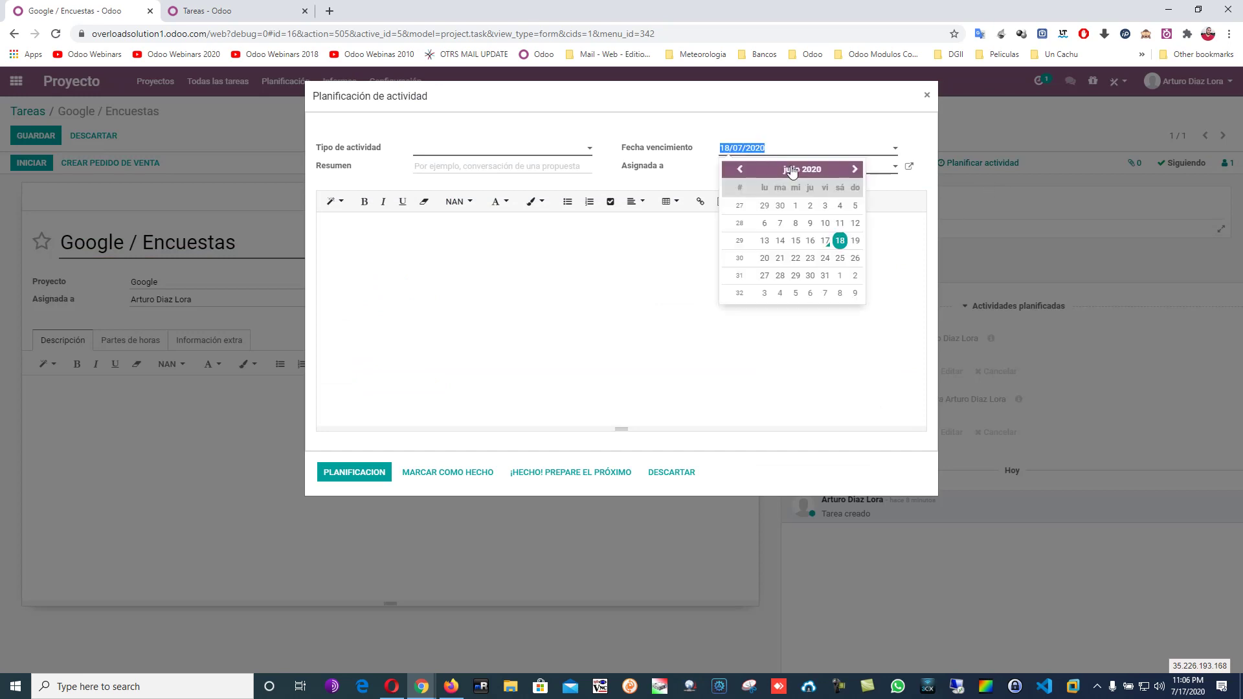
pyautogui.click(817, 241)
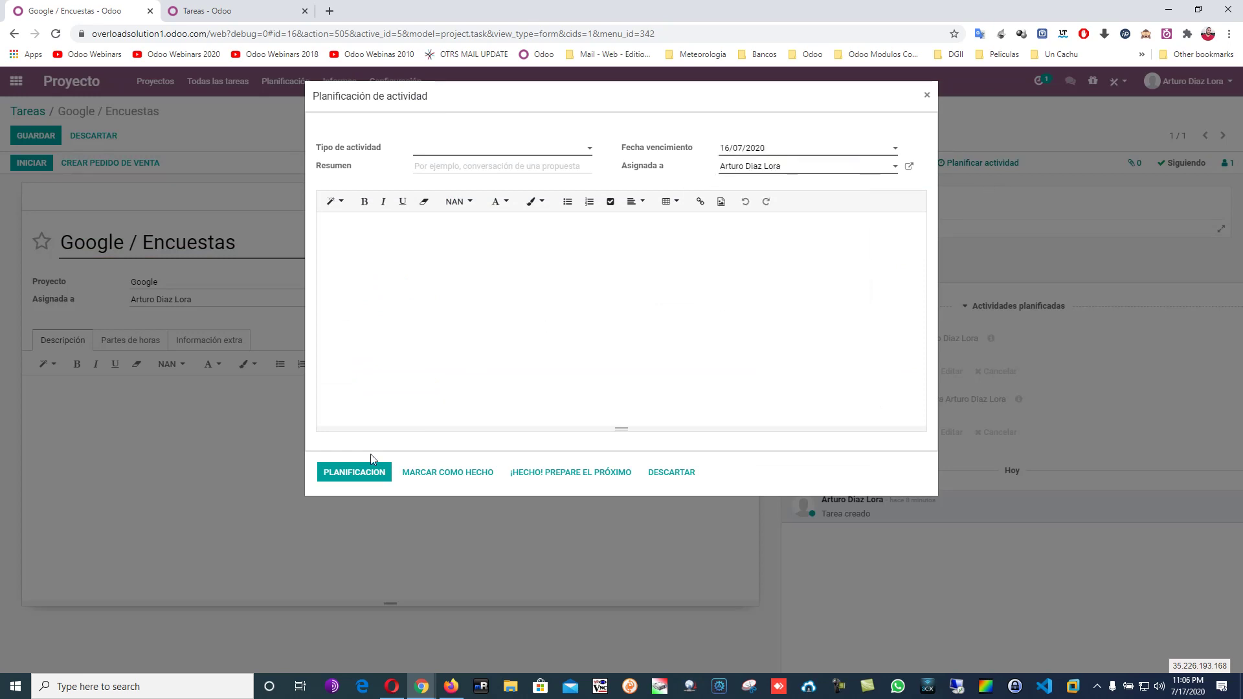
pyautogui.click(507, 155)
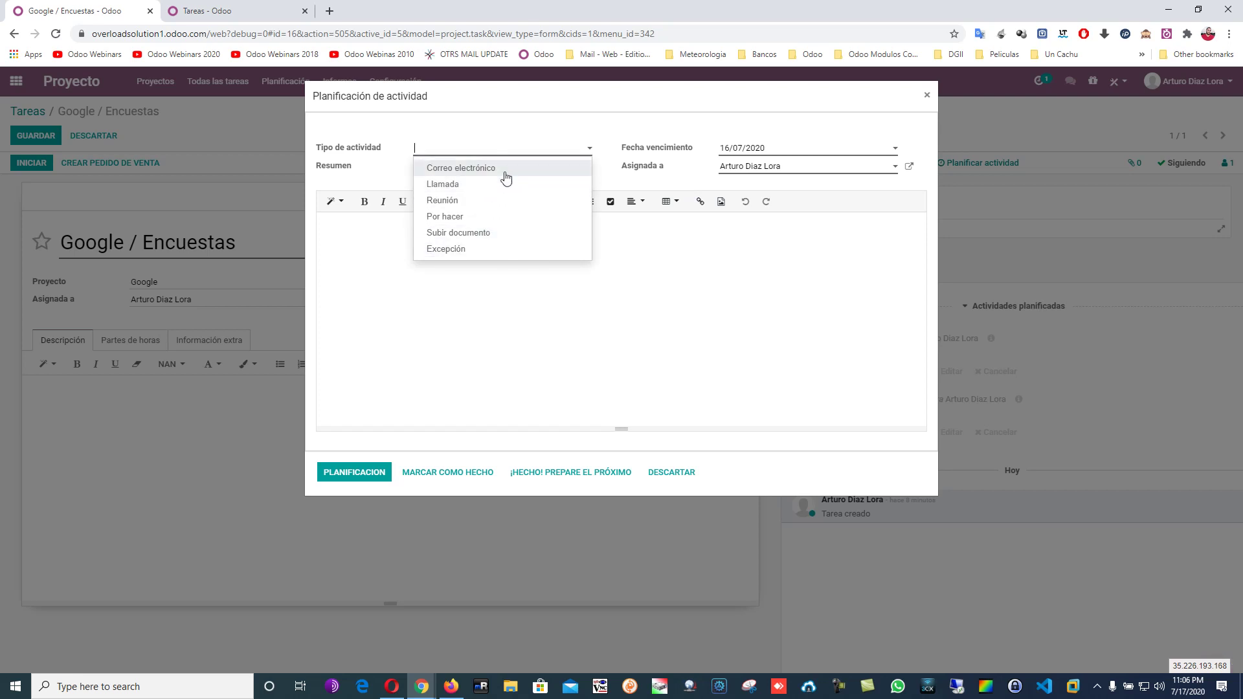
pyautogui.click(502, 233)
pyautogui.write('EDQAEQWEQWE')
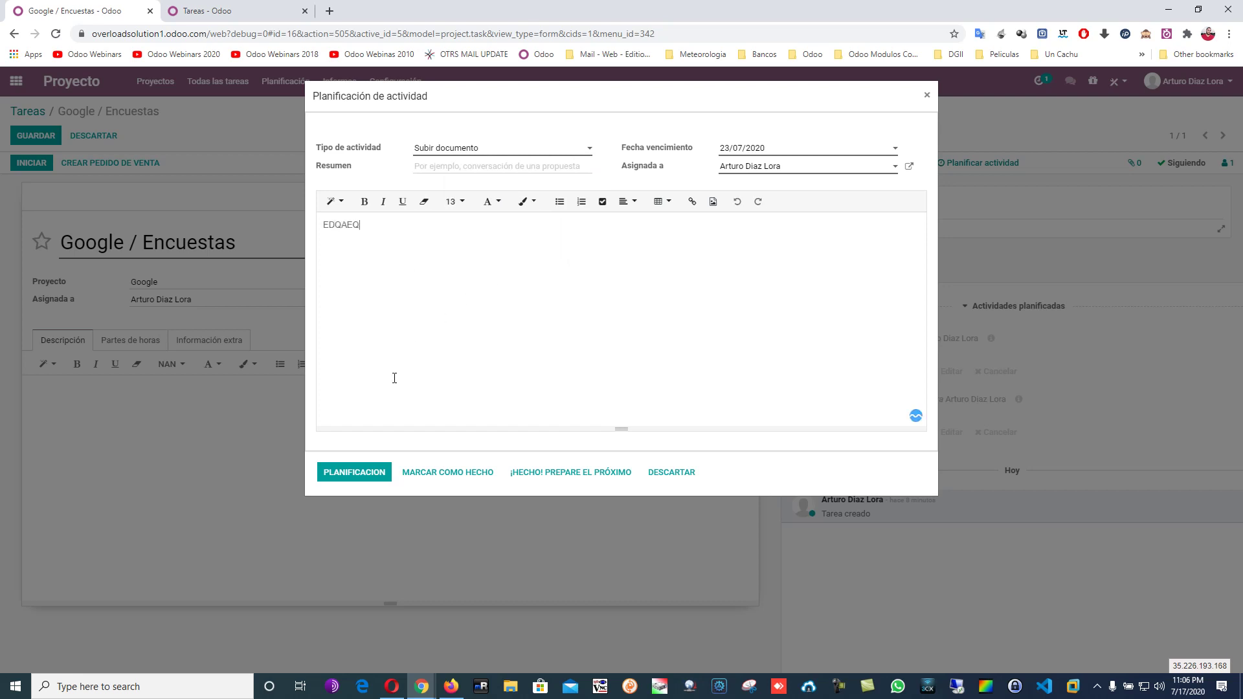
pyautogui.click(363, 462)
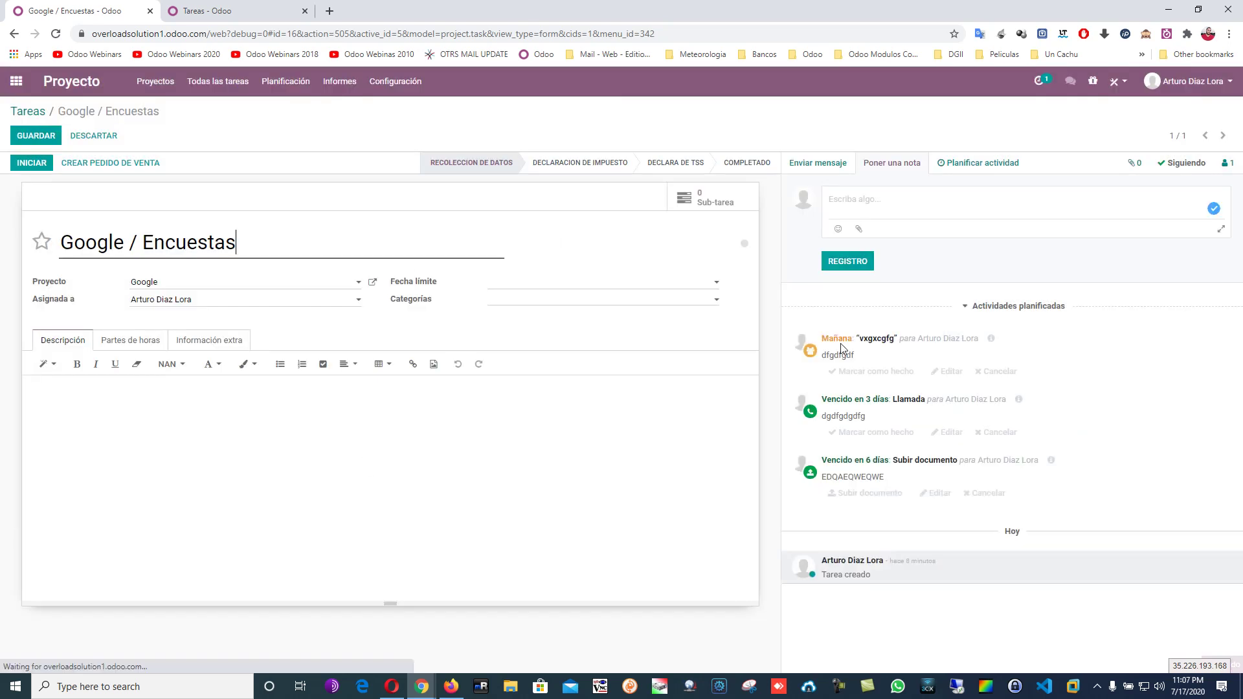
# Schedule a Por hacer activity due 17/07/2020 with summary 'asda' and description 'sdasda'.
pyautogui.click(1000, 163)
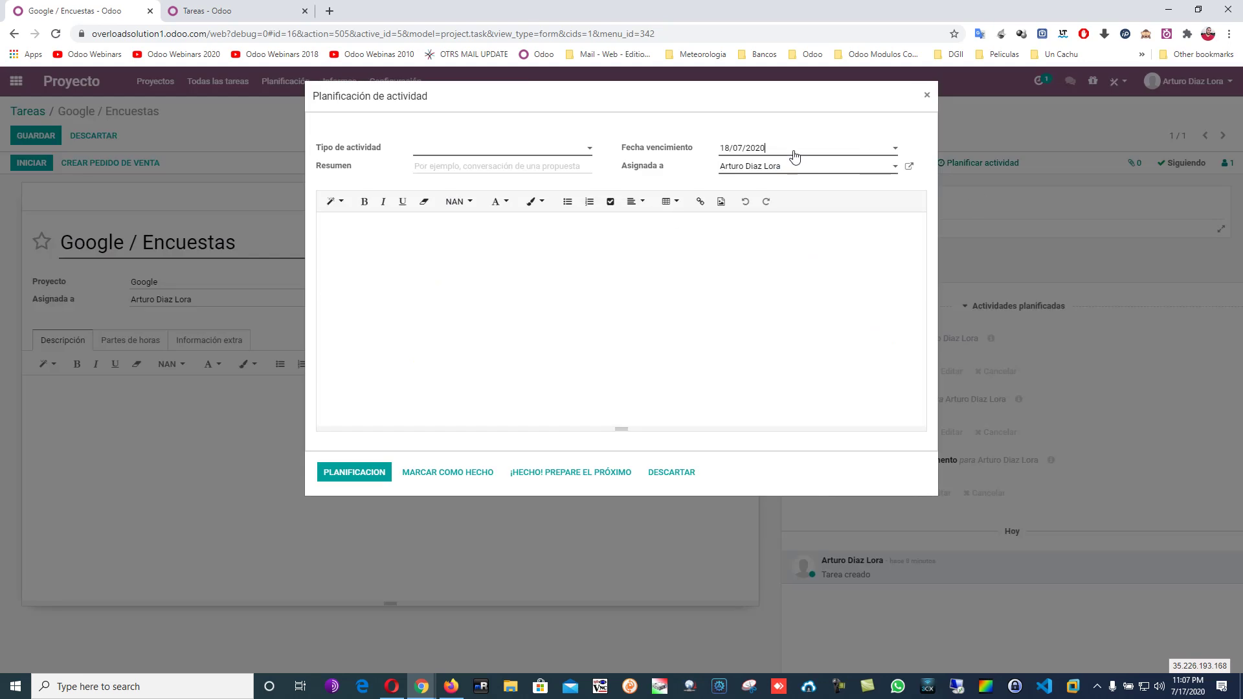
pyautogui.click(826, 240)
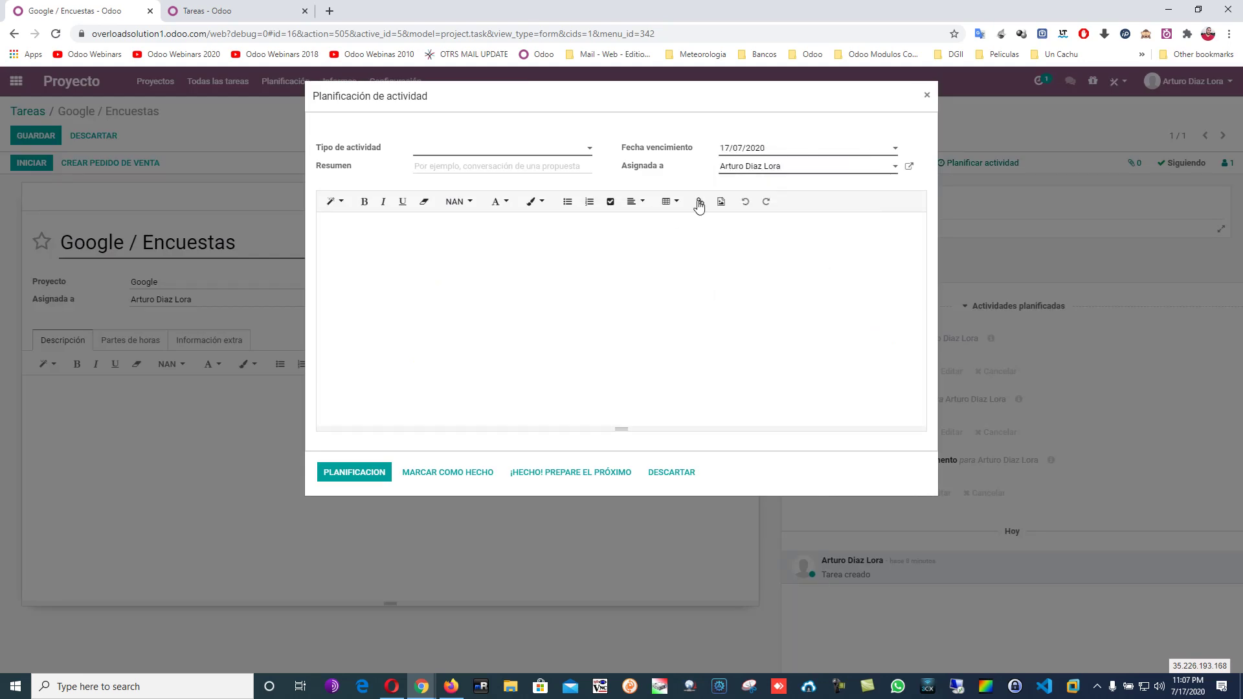
pyautogui.click(532, 150)
pyautogui.click(498, 220)
pyautogui.click(479, 167)
pyautogui.write('asda')
pyautogui.click(463, 222)
pyautogui.write('sdasda')
pyautogui.click(354, 472)
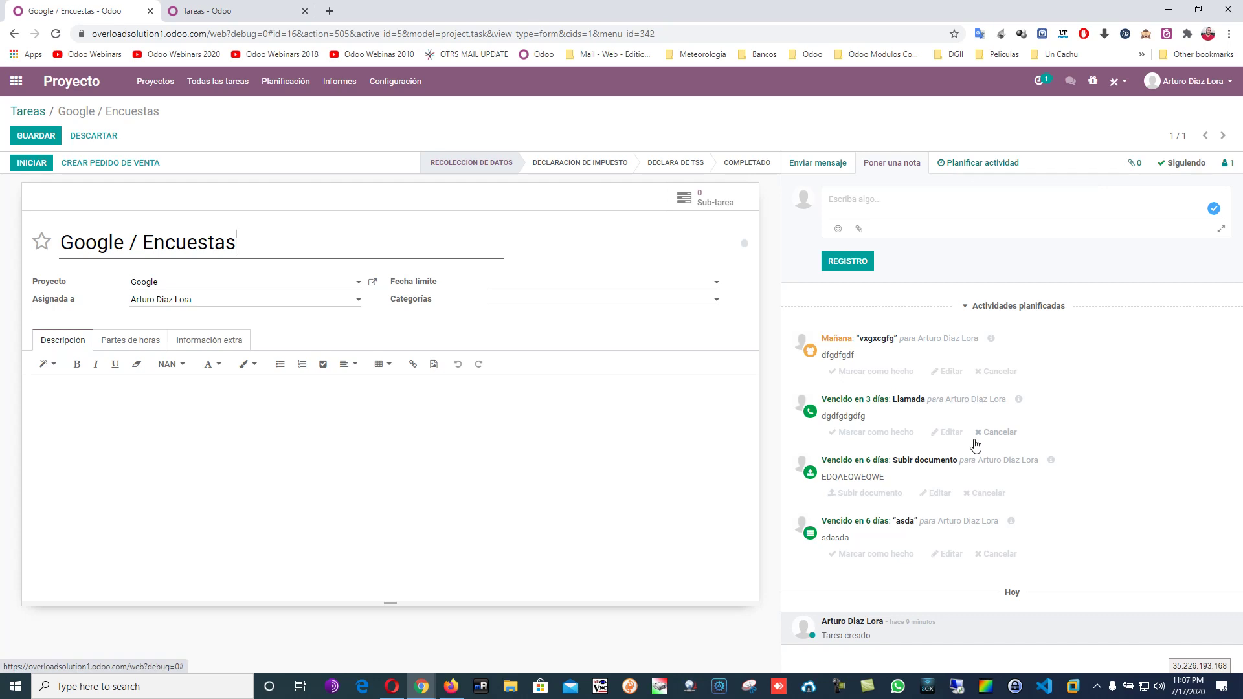
# Review tasks with late or today's activities, then return to the Google project's tasks.
pyautogui.click(16, 81)
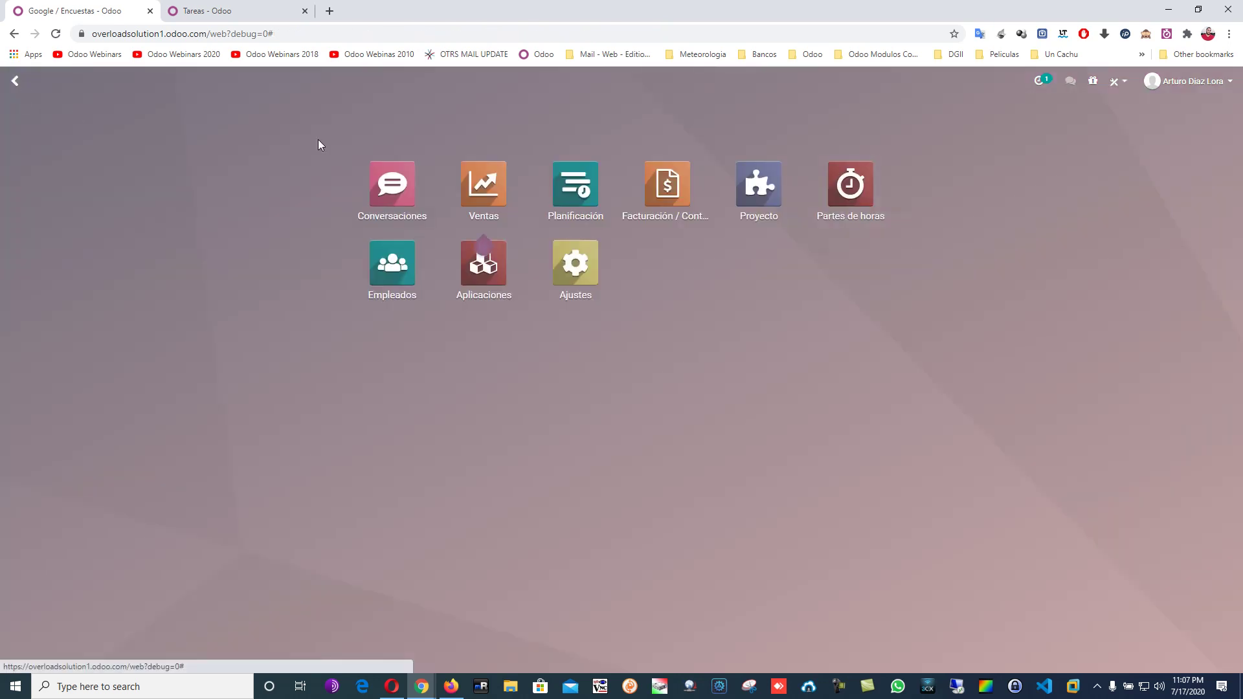
pyautogui.click(1041, 80)
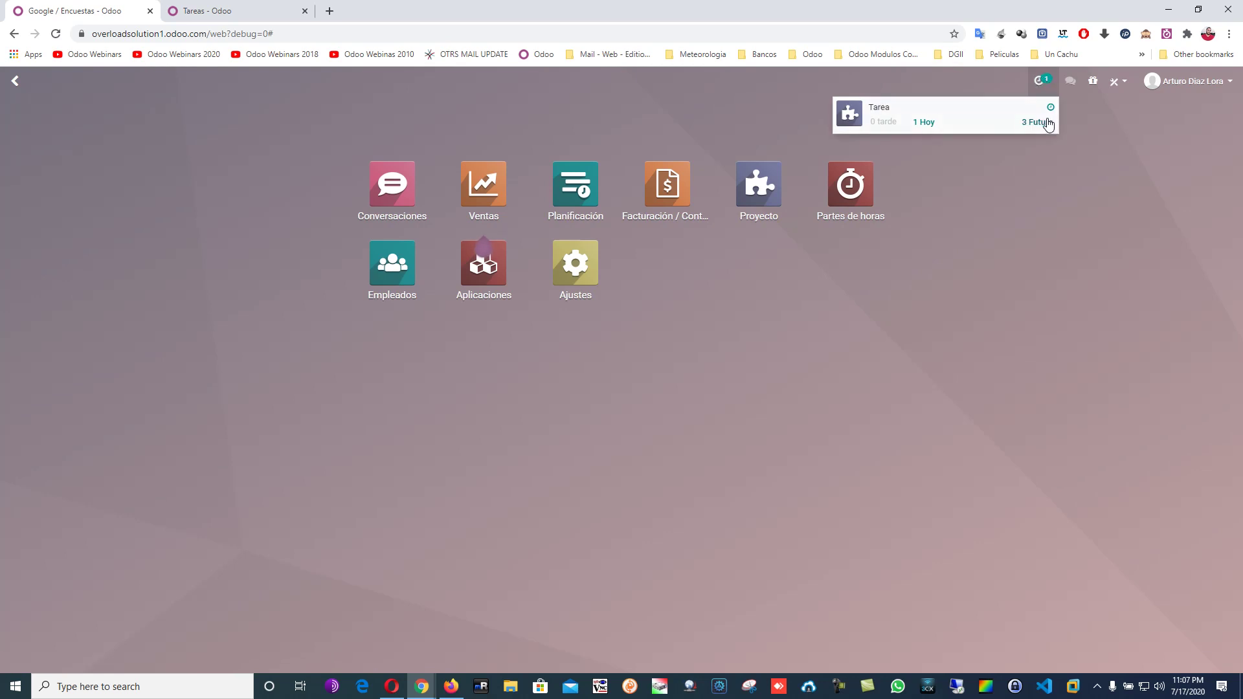
pyautogui.click(878, 114)
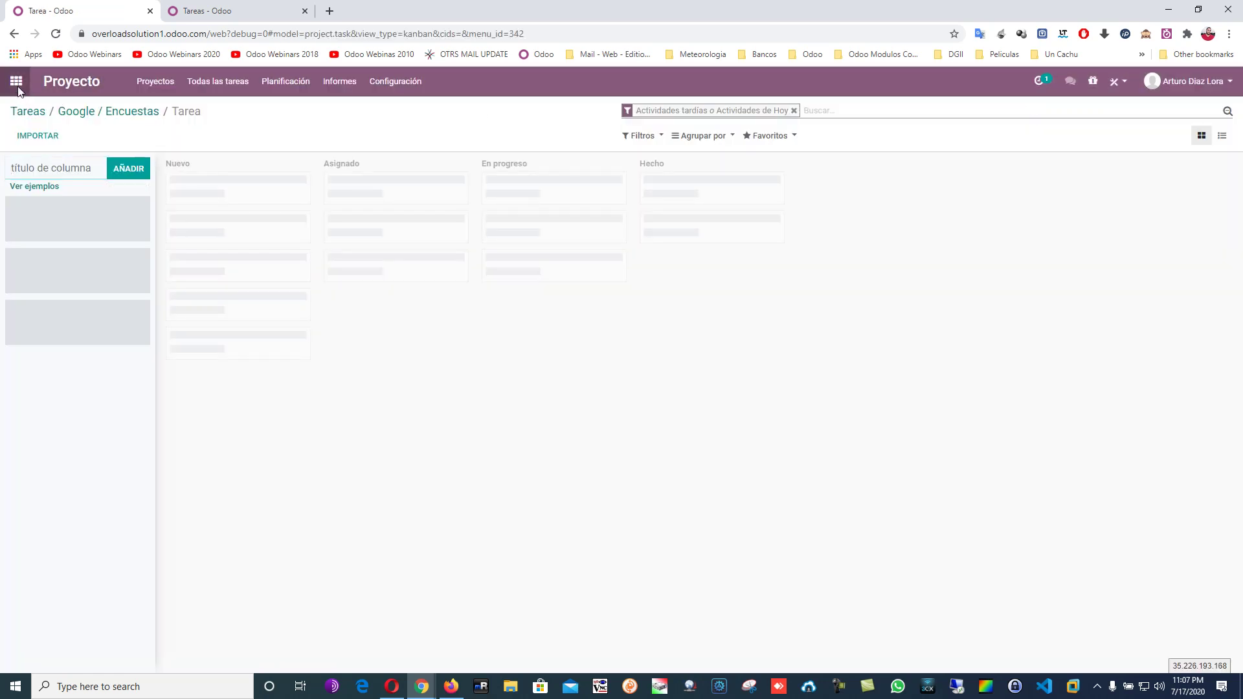
pyautogui.click(16, 81)
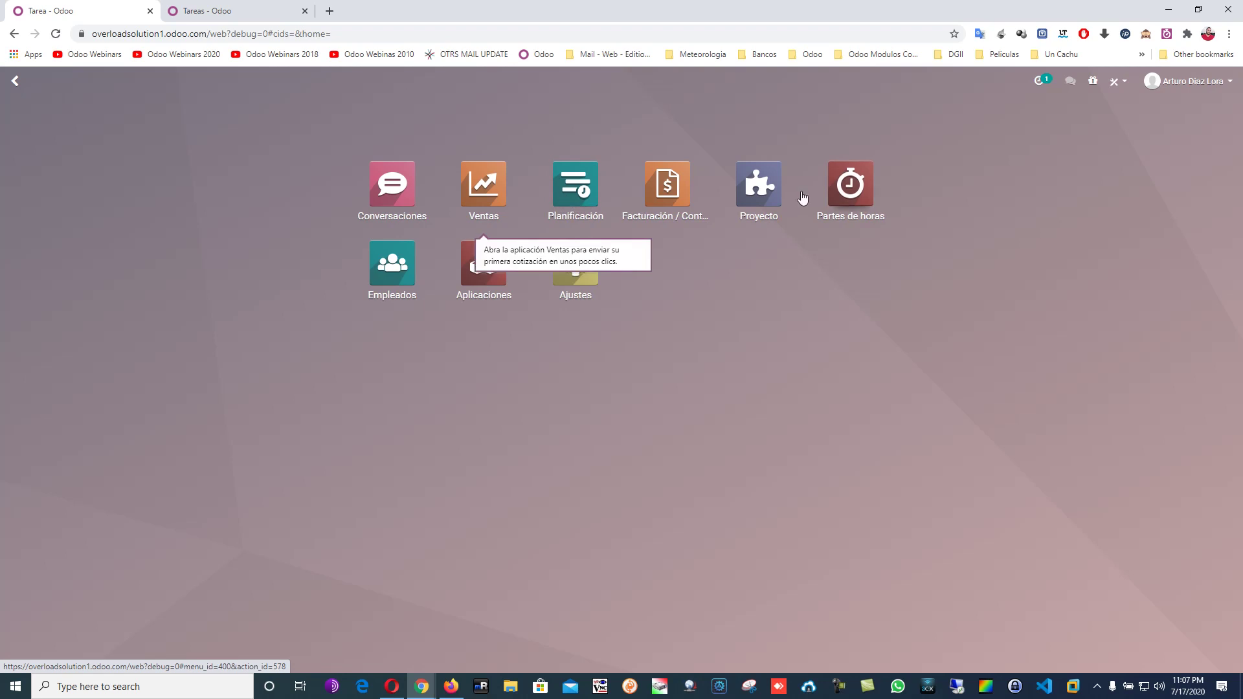
pyautogui.click(764, 189)
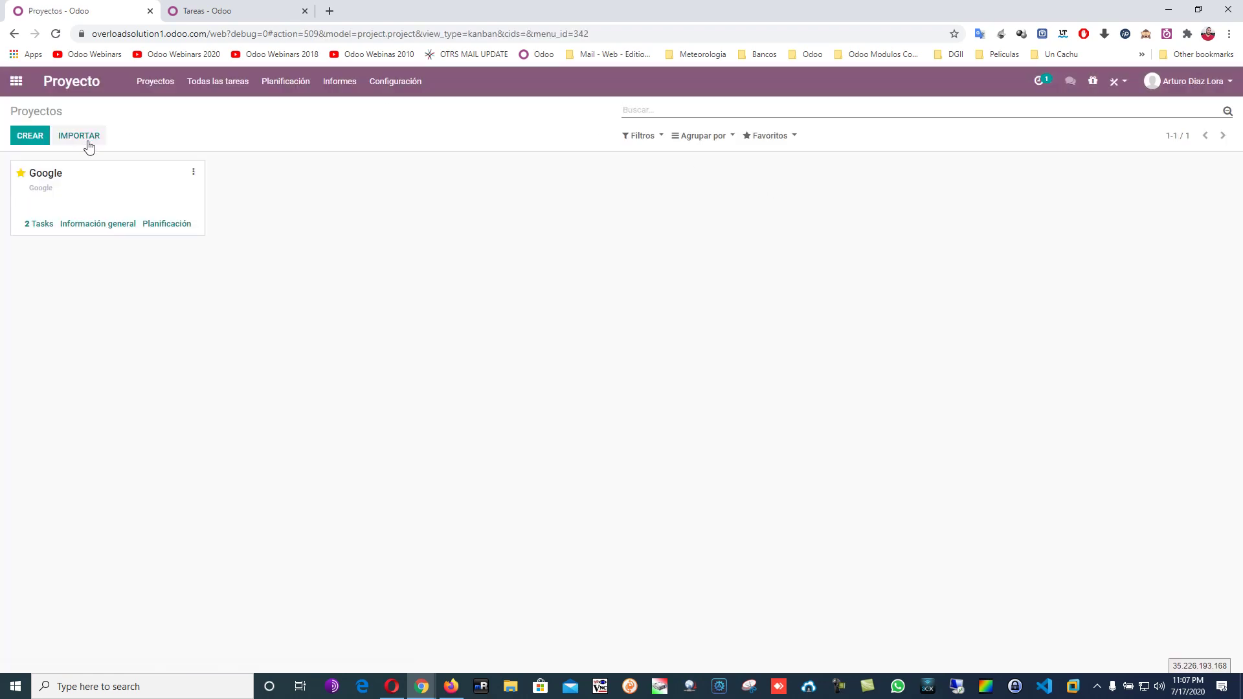
pyautogui.click(171, 195)
# Browse the custom filter and grouping options, then show the activity summary: 0 late, 1 today, 3 future.
pyautogui.click(702, 137)
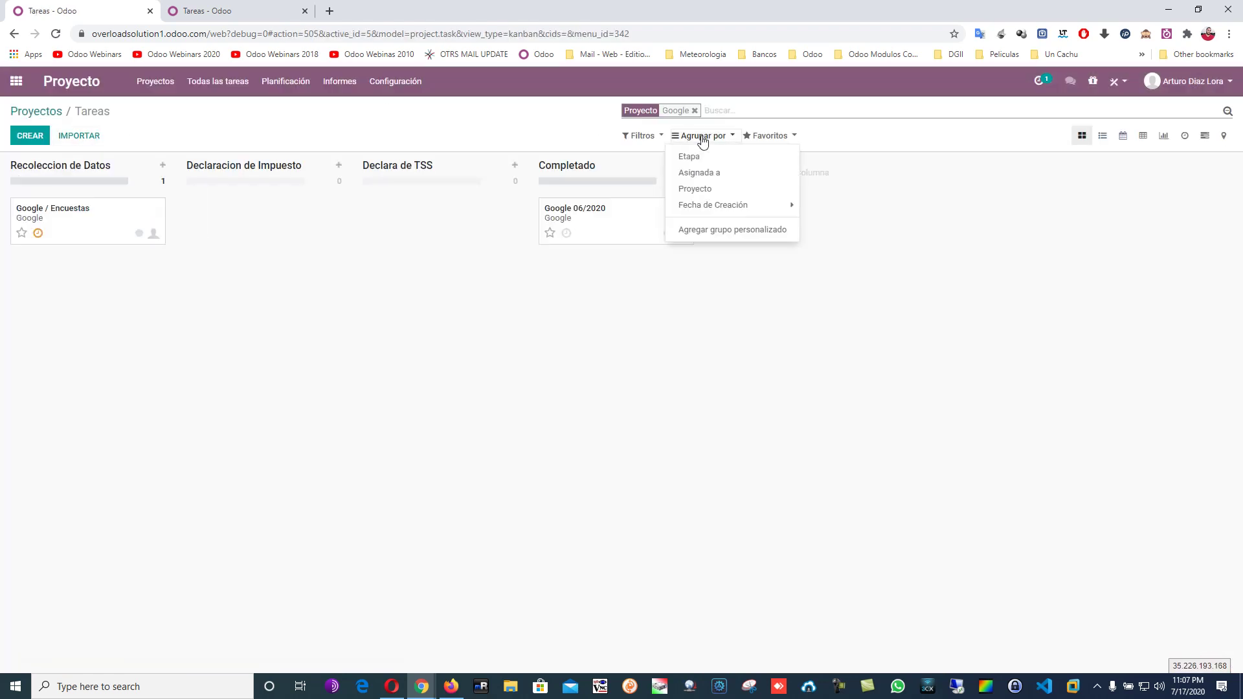
pyautogui.click(650, 137)
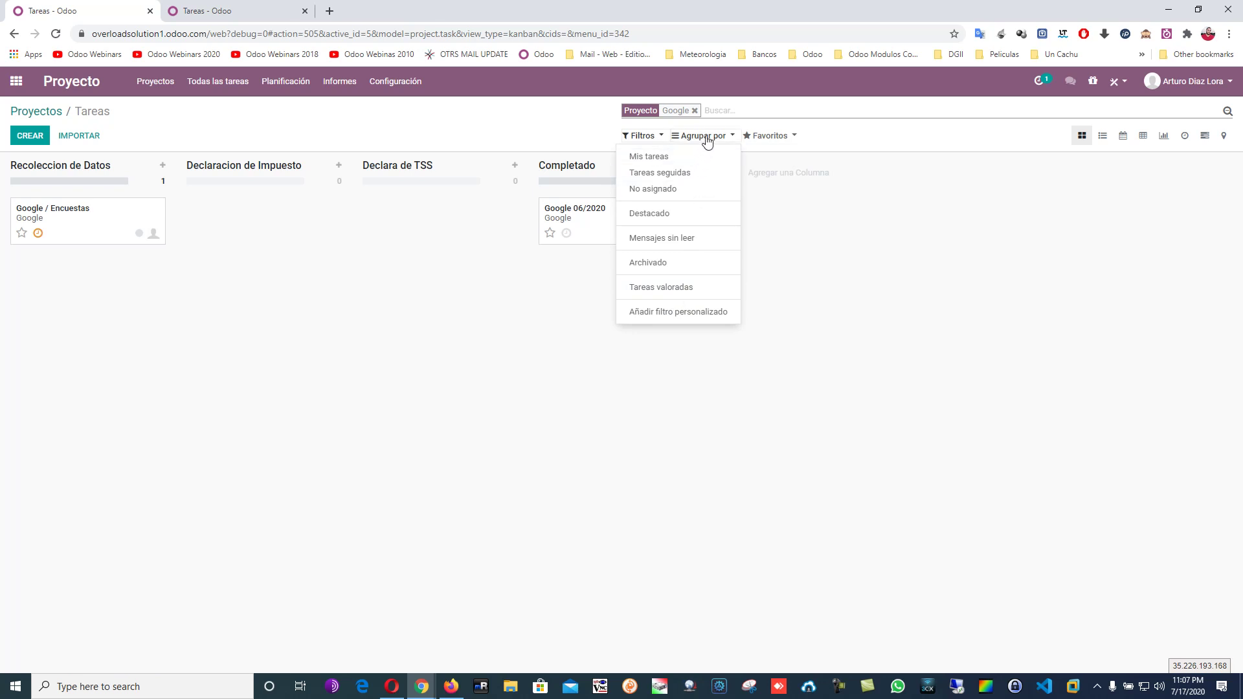
pyautogui.click(686, 312)
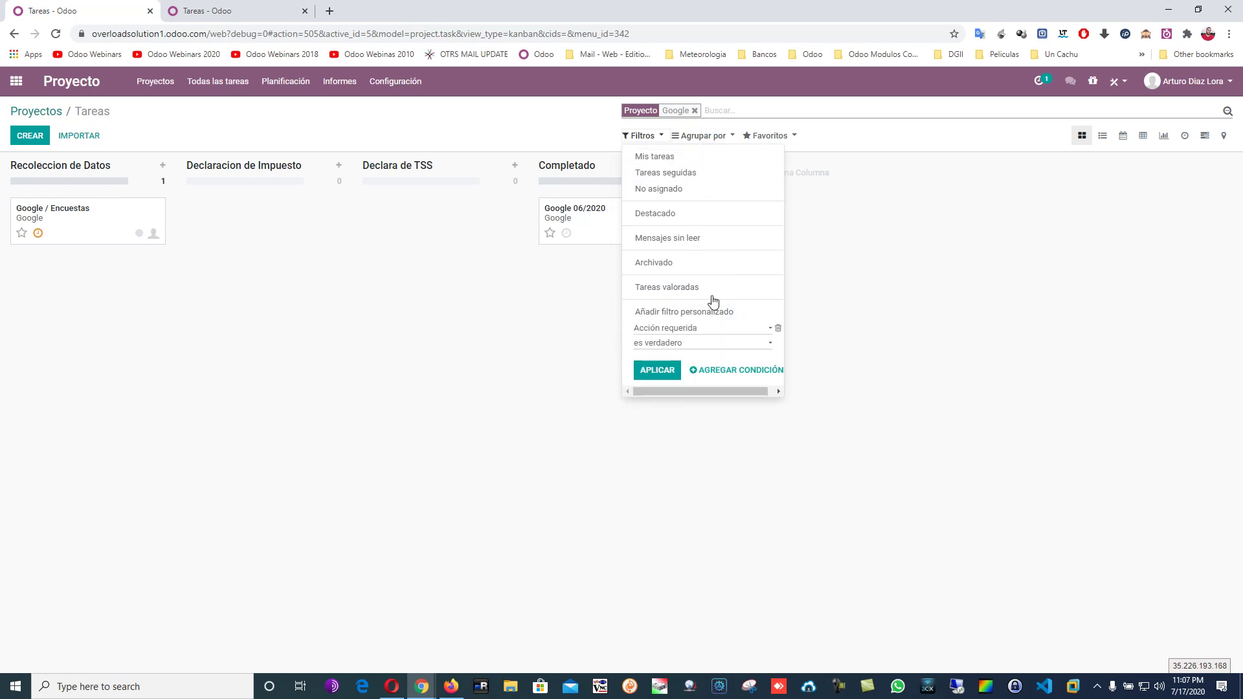
pyautogui.click(692, 330)
pyautogui.scroll(-5, 707, 431)
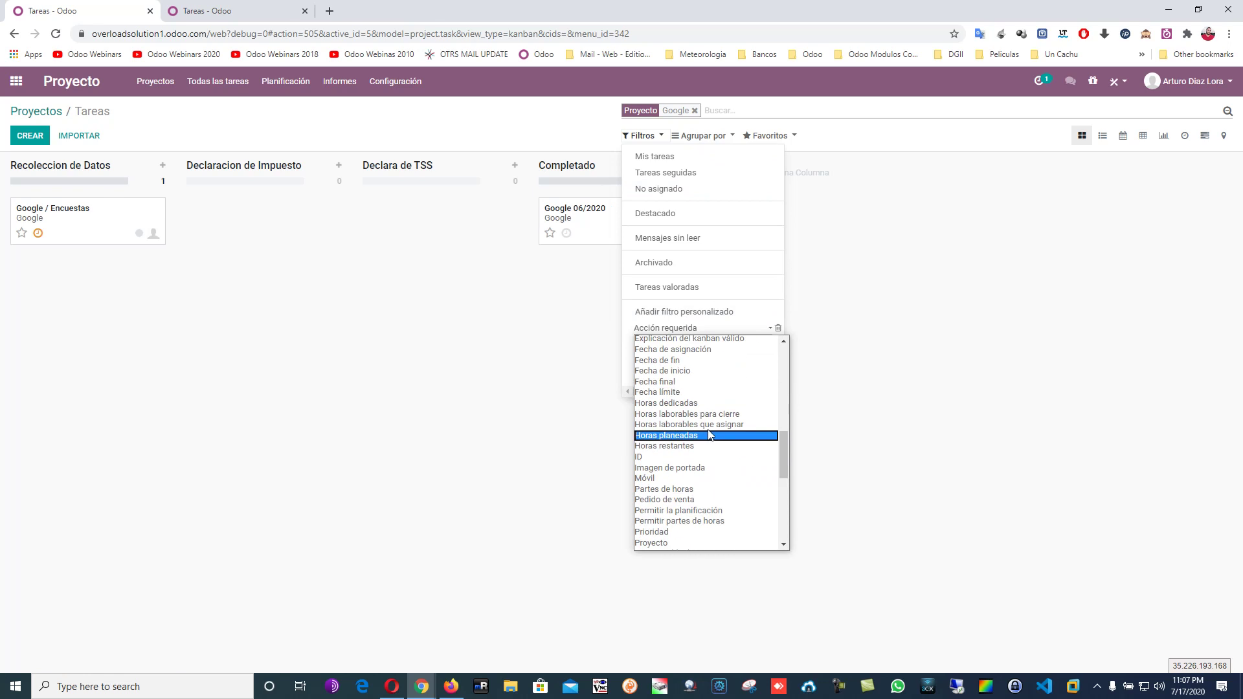
pyautogui.scroll(-5, 731, 435)
pyautogui.scroll(4, 738, 435)
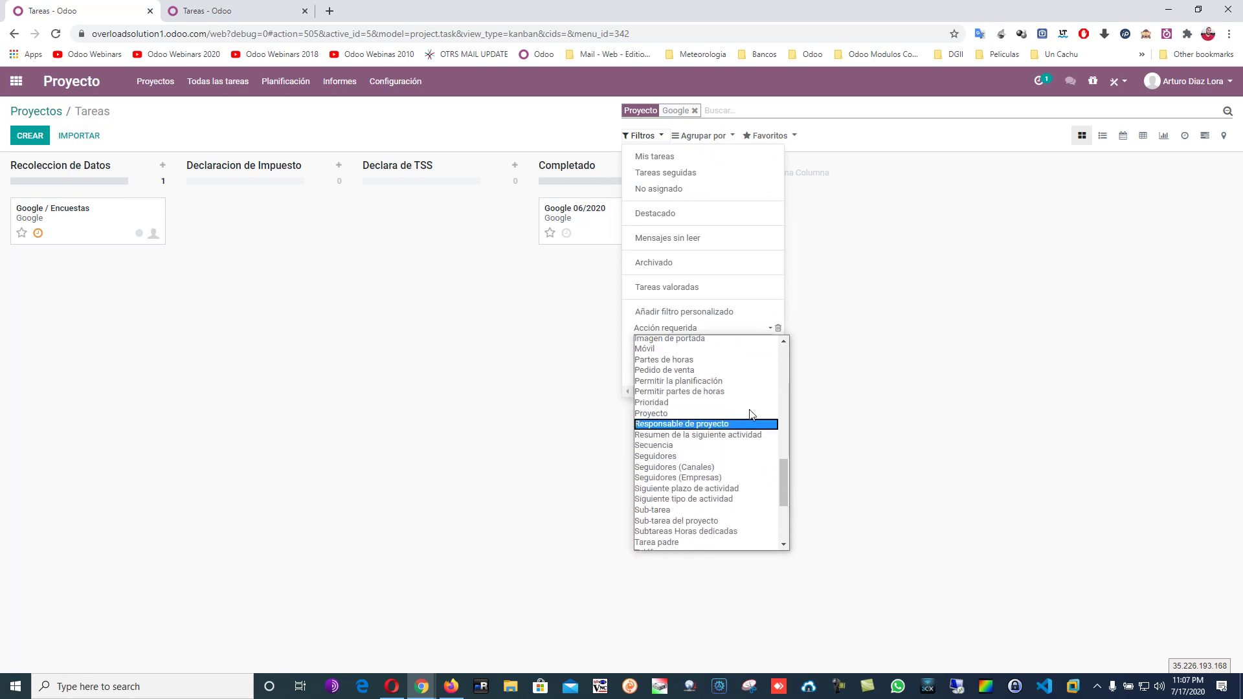
pyautogui.click(722, 139)
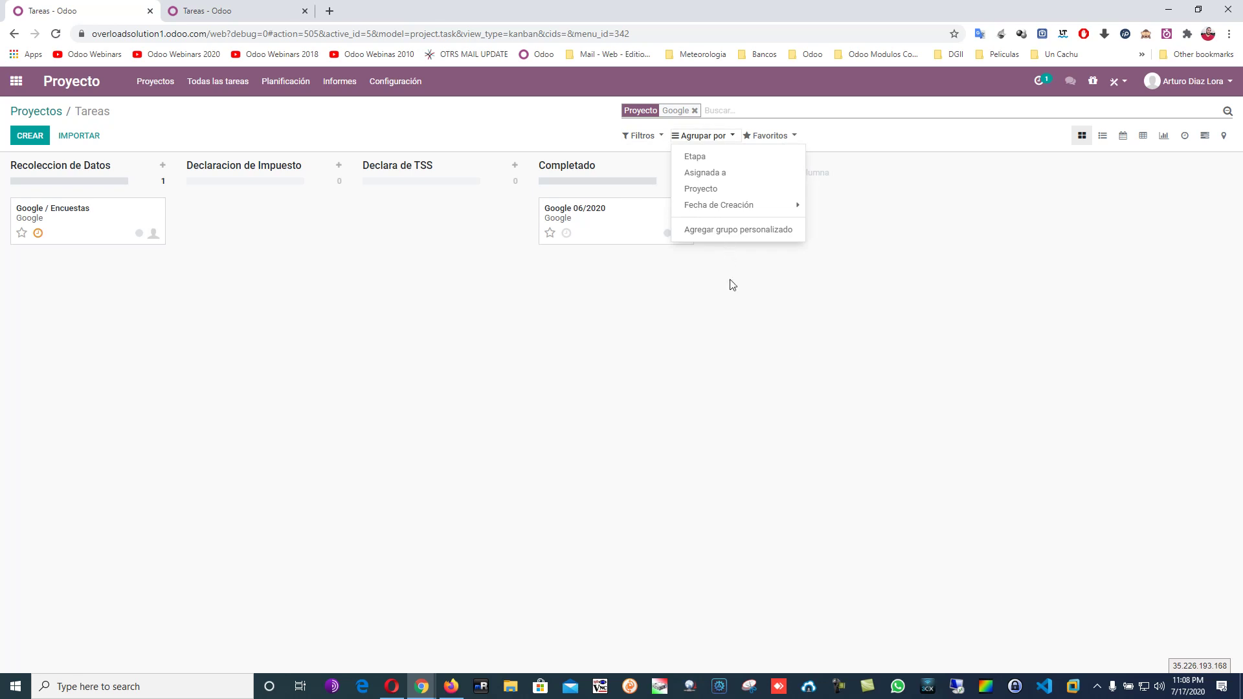
pyautogui.click(717, 361)
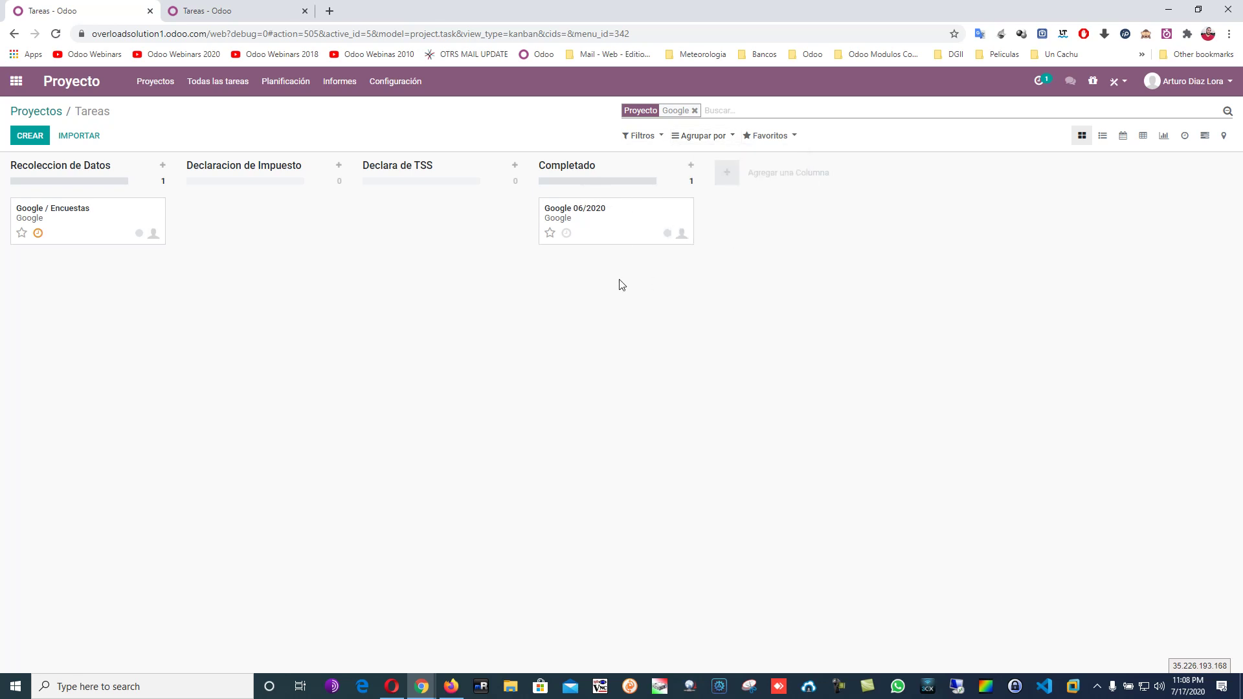
pyautogui.click(1039, 81)
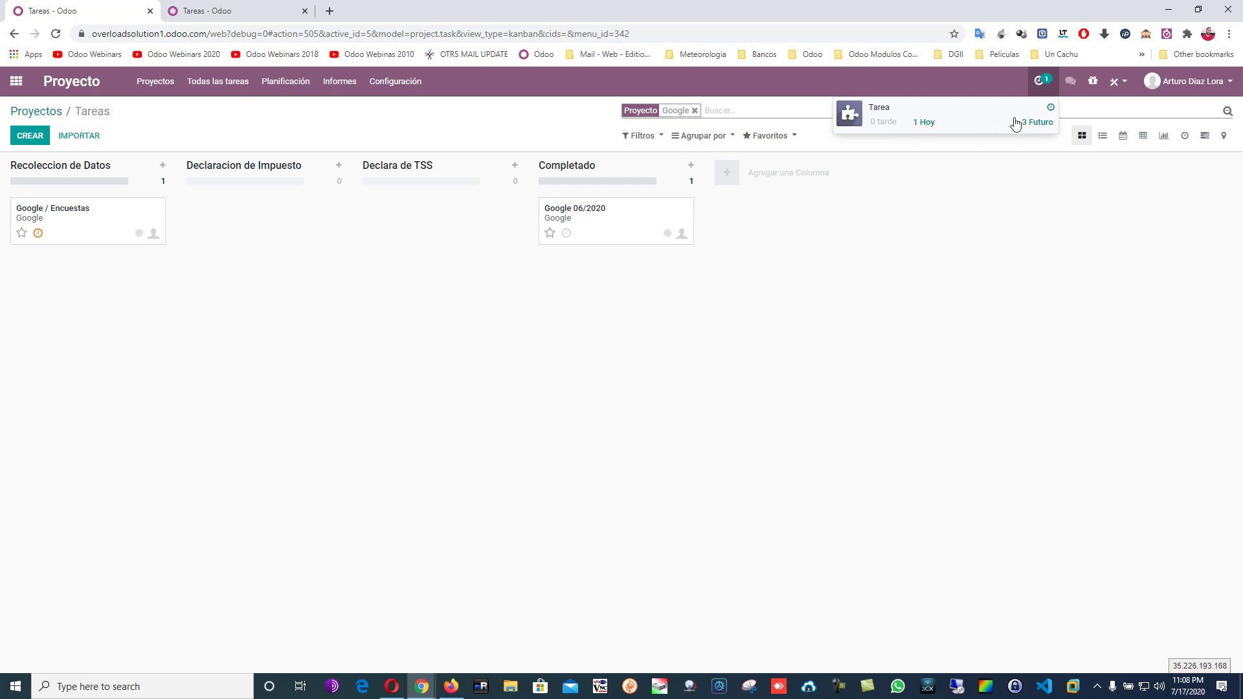
# On Google / Encuestas, schedule an Excepción activity due 14/07/2020 and check the activity summary.
pyautogui.click(833, 408)
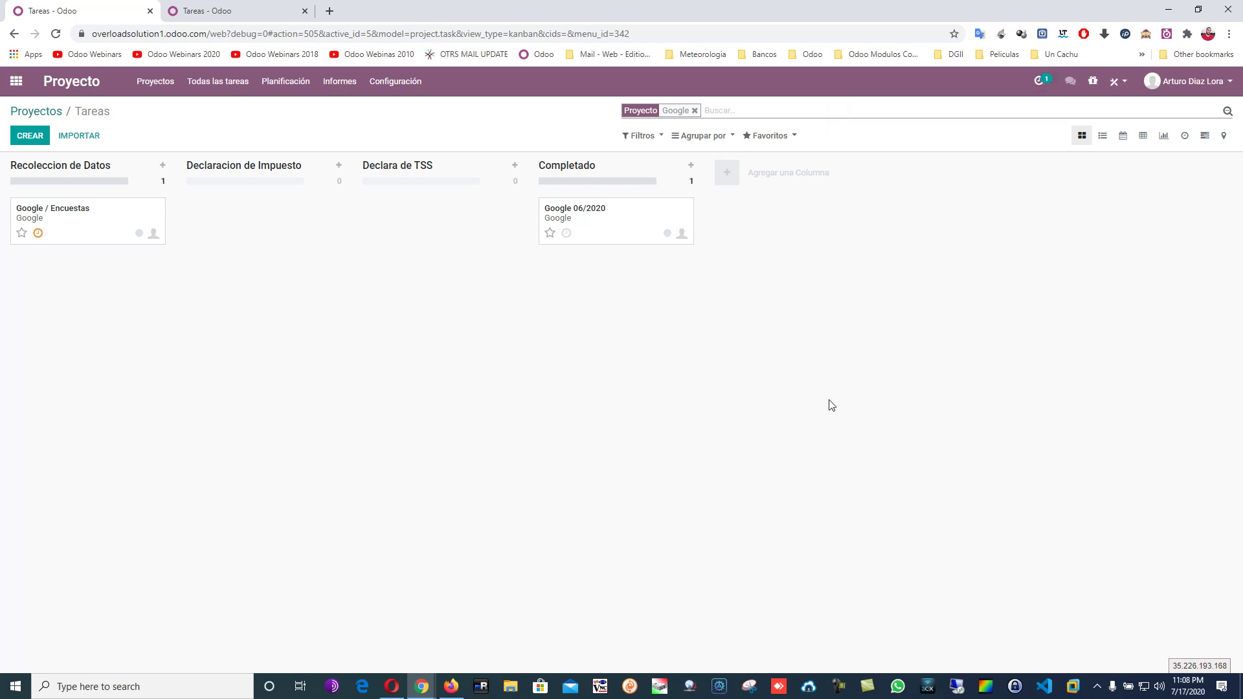
pyautogui.click(98, 213)
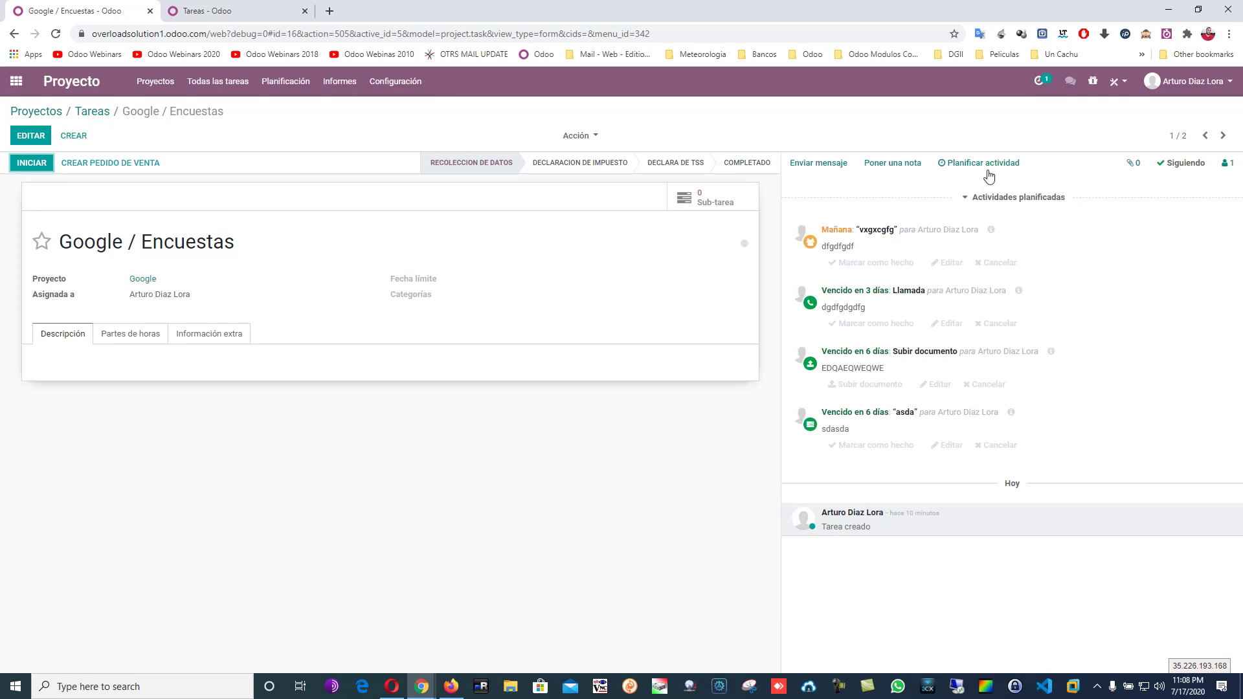
pyautogui.click(999, 162)
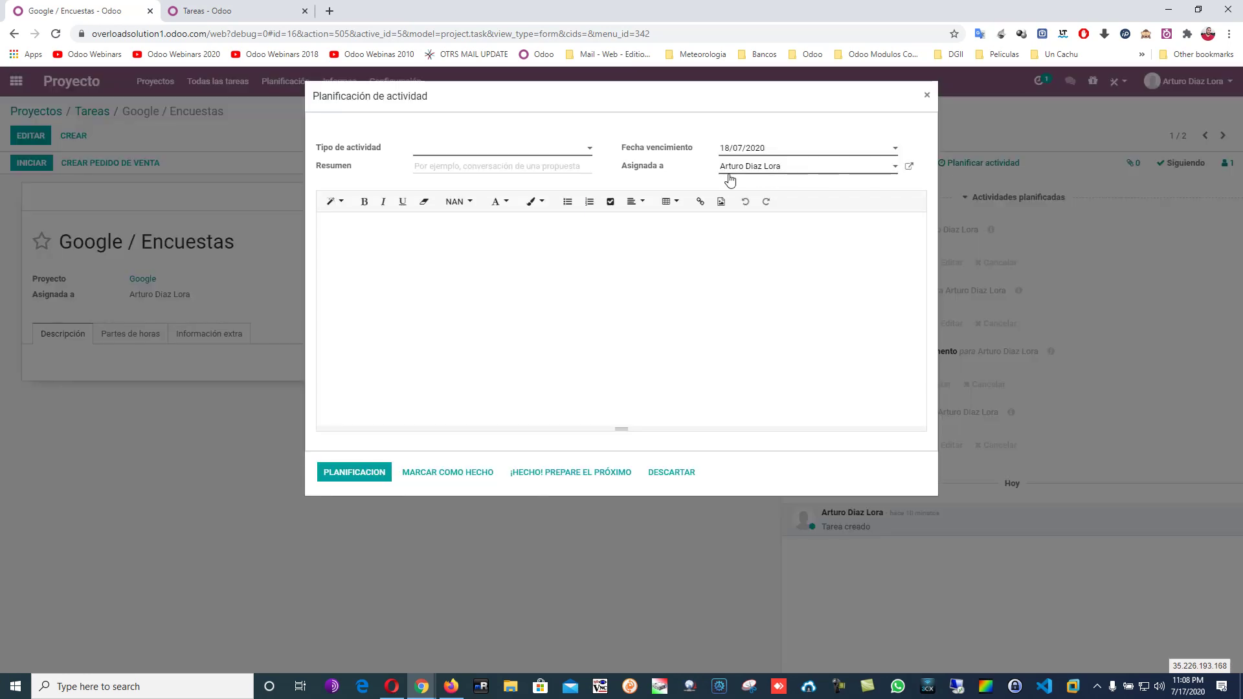
pyautogui.click(754, 149)
pyautogui.click(779, 240)
pyautogui.click(453, 154)
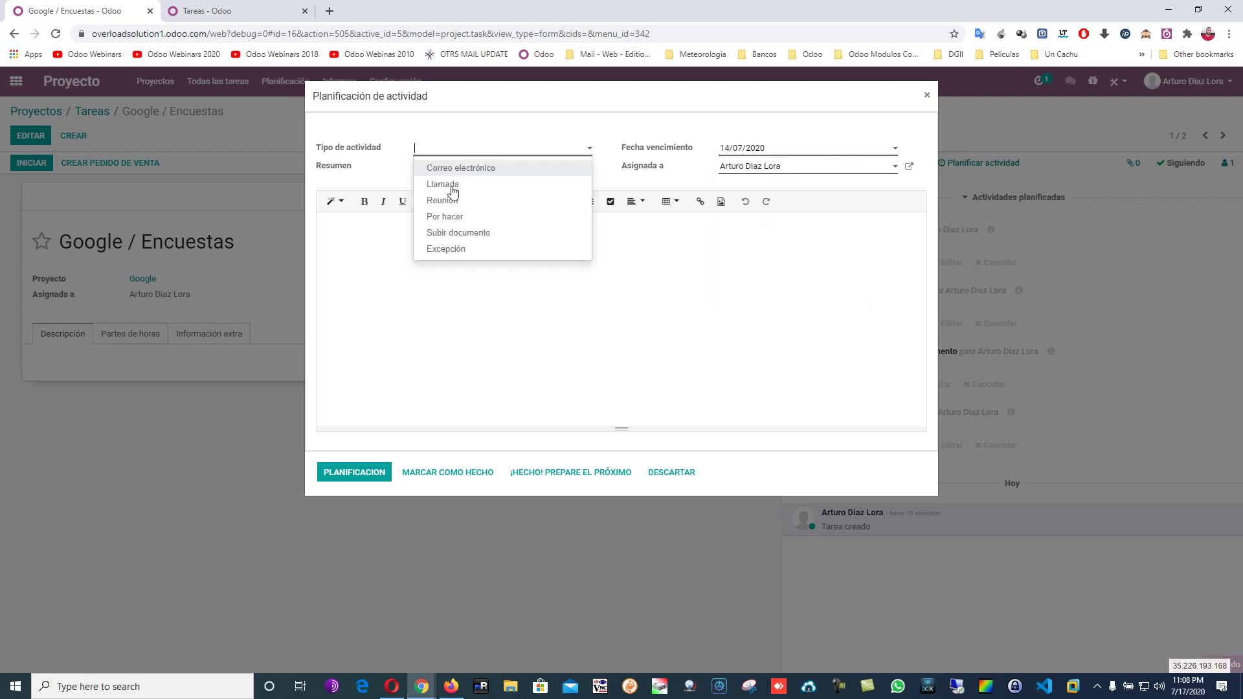
pyautogui.click(464, 250)
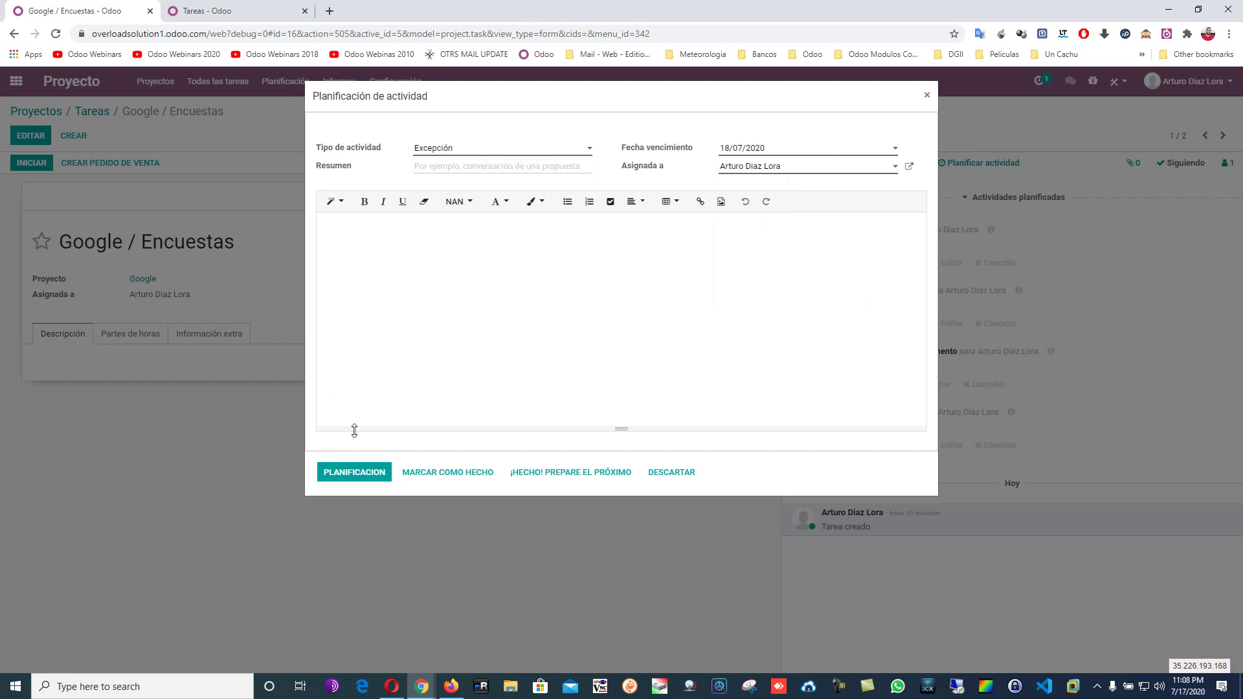
pyautogui.click(370, 472)
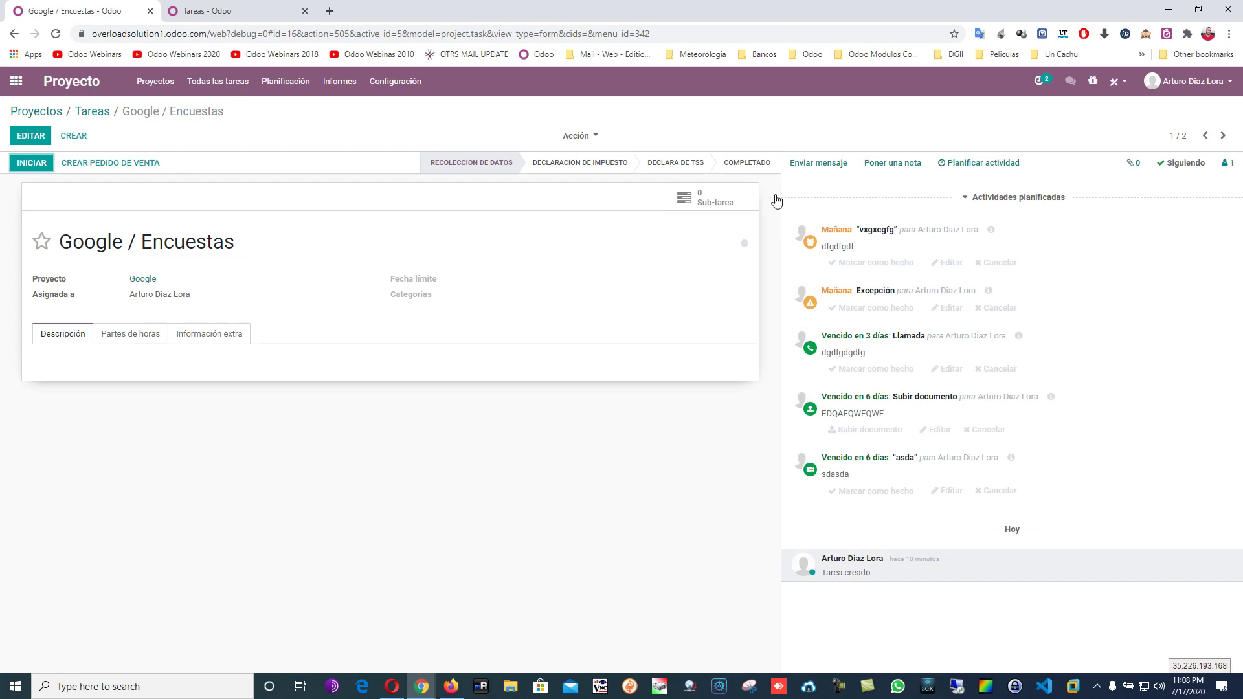
pyautogui.click(1037, 82)
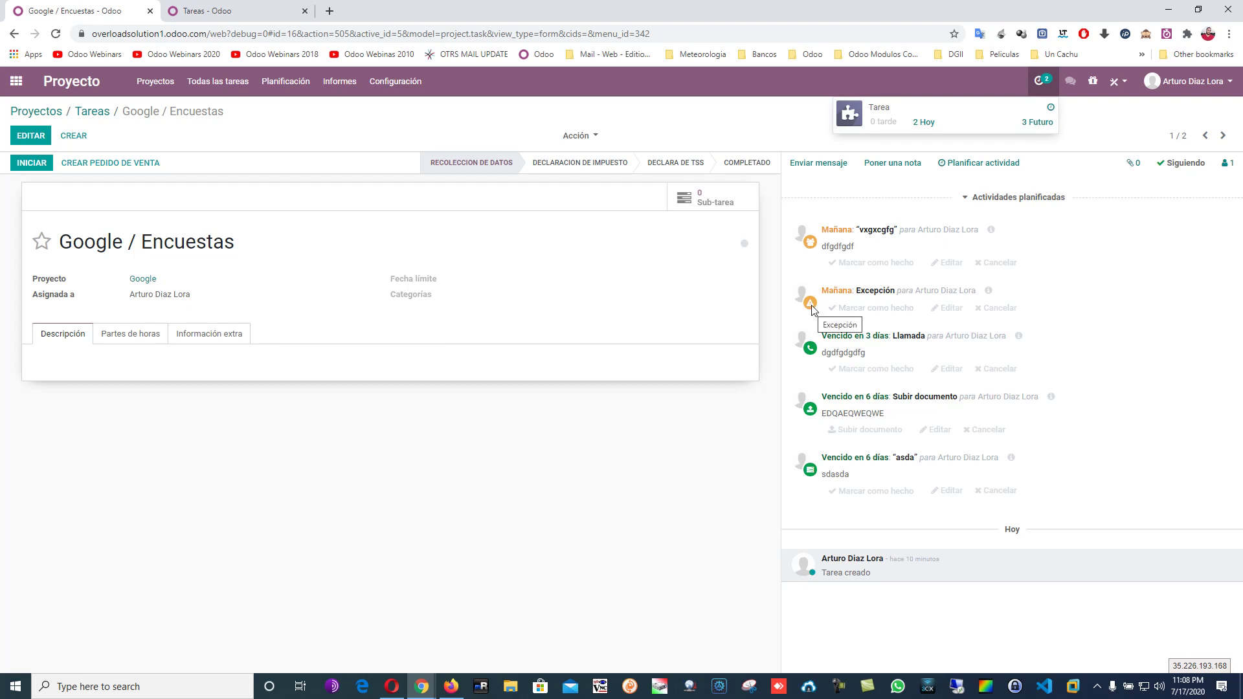
# Schedule an overdue Subir documento activity dated 13/07/2020; summary shows 1 late, 2 today, 3 future.
pyautogui.click(996, 168)
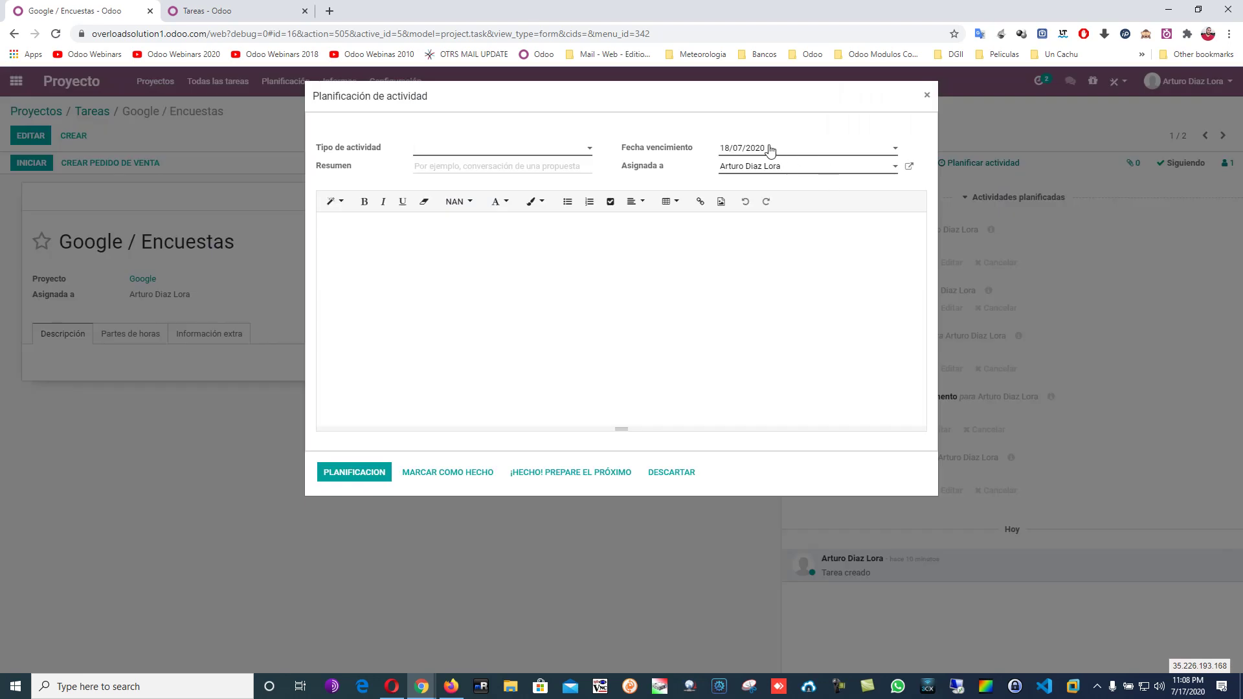
pyautogui.click(768, 148)
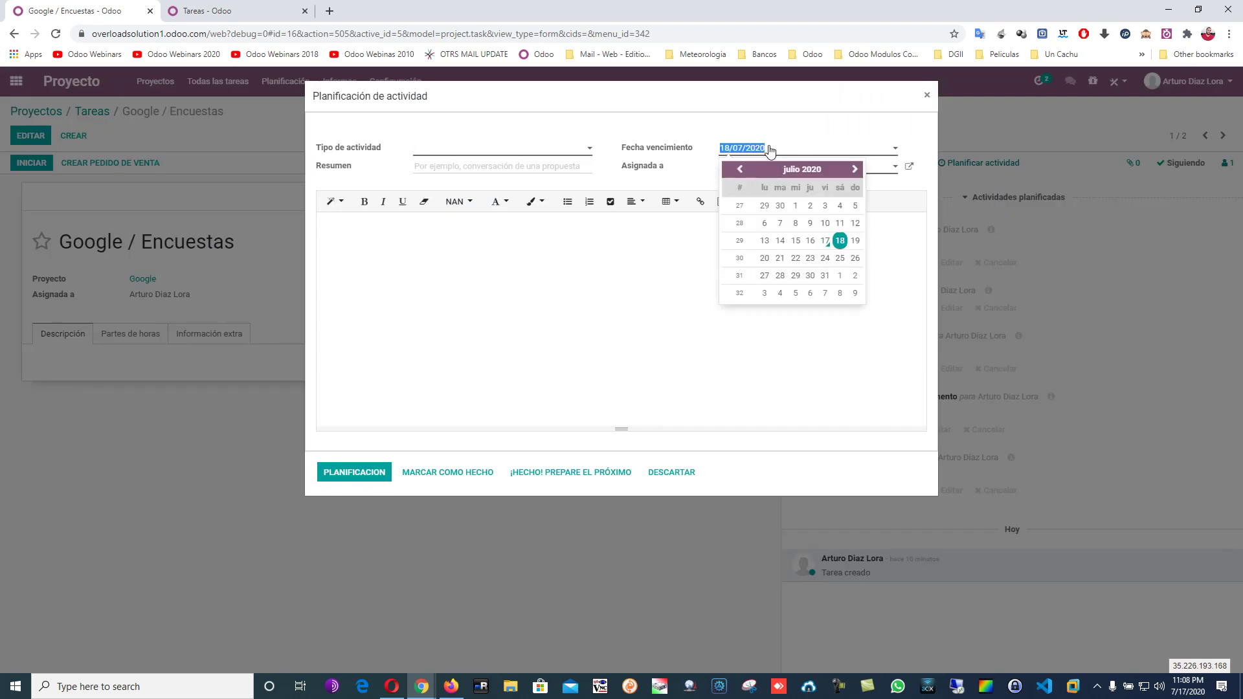
pyautogui.click(796, 205)
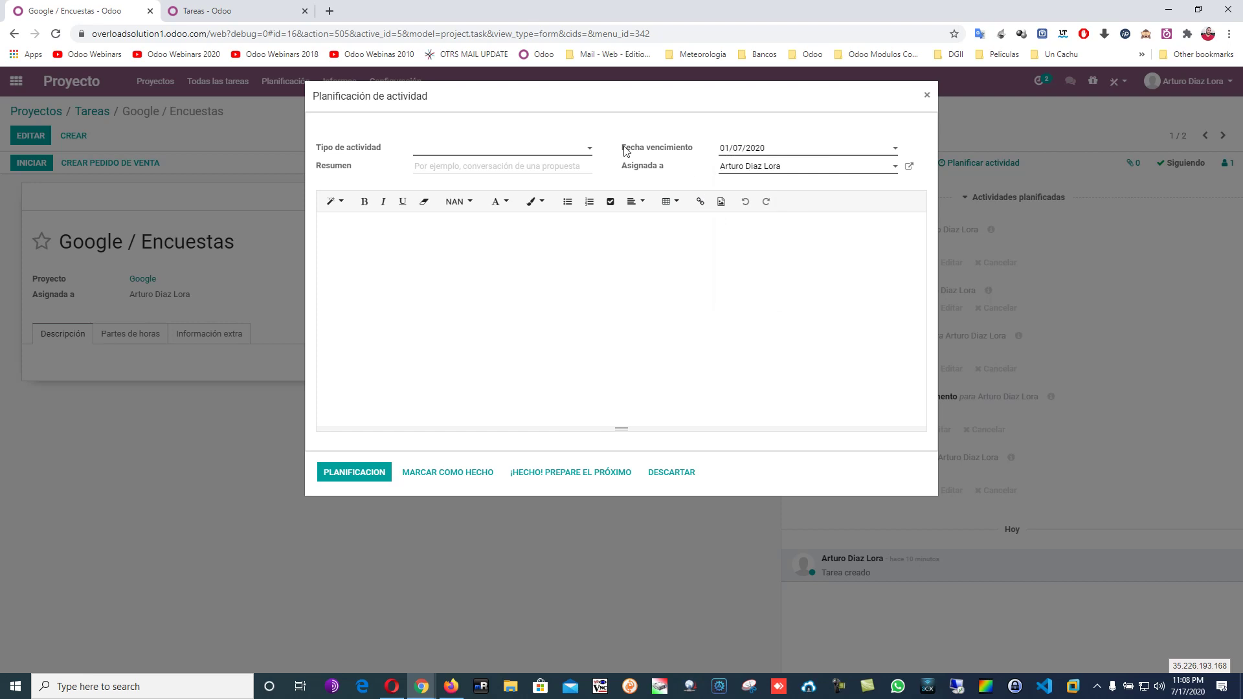
pyautogui.click(577, 153)
pyautogui.click(477, 218)
pyautogui.click(787, 153)
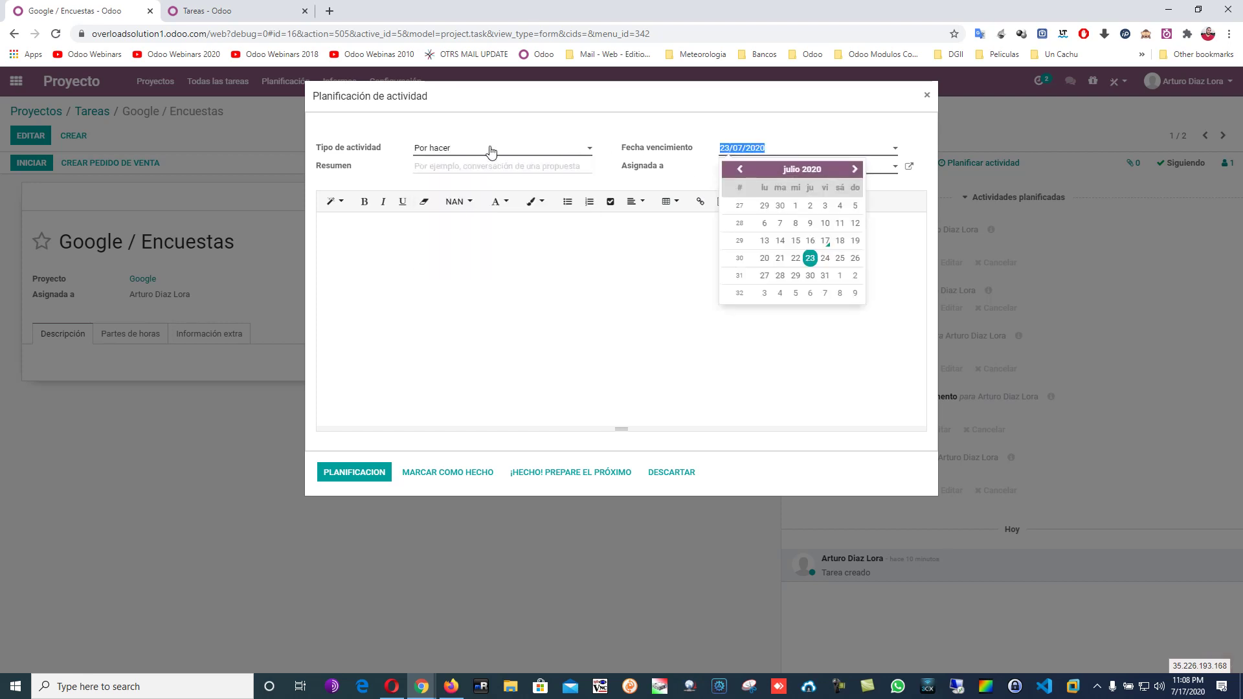
pyautogui.click(490, 156)
pyautogui.click(477, 233)
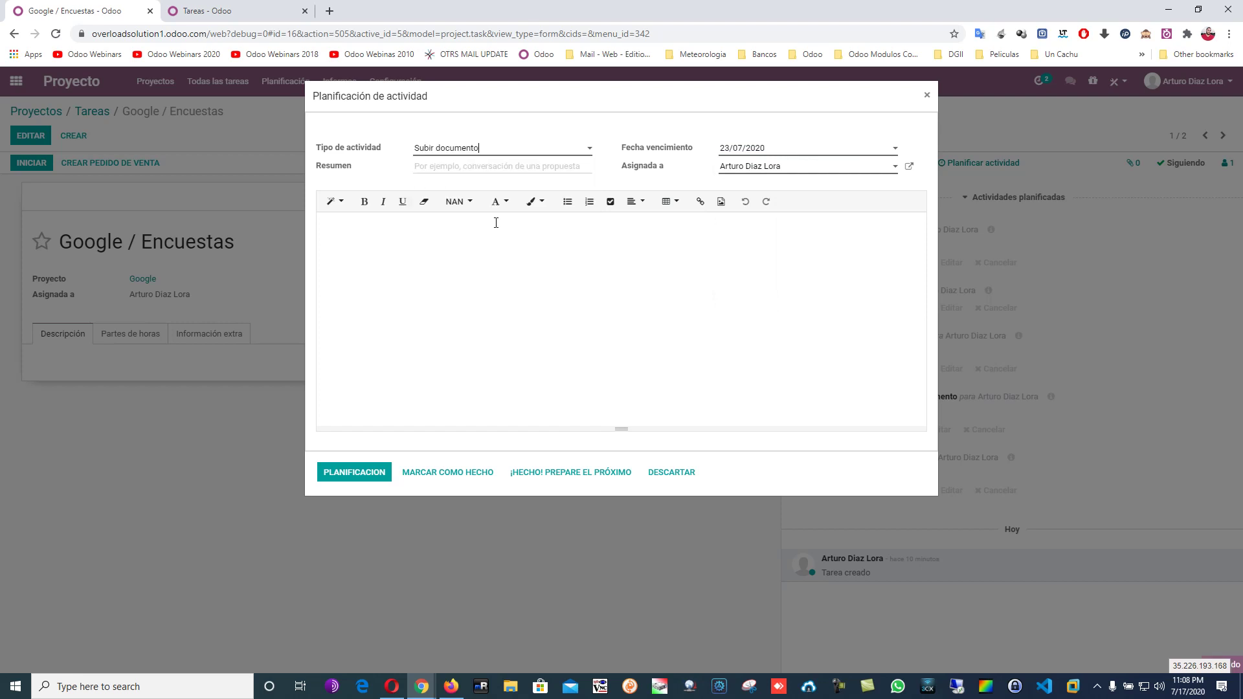
pyautogui.click(762, 154)
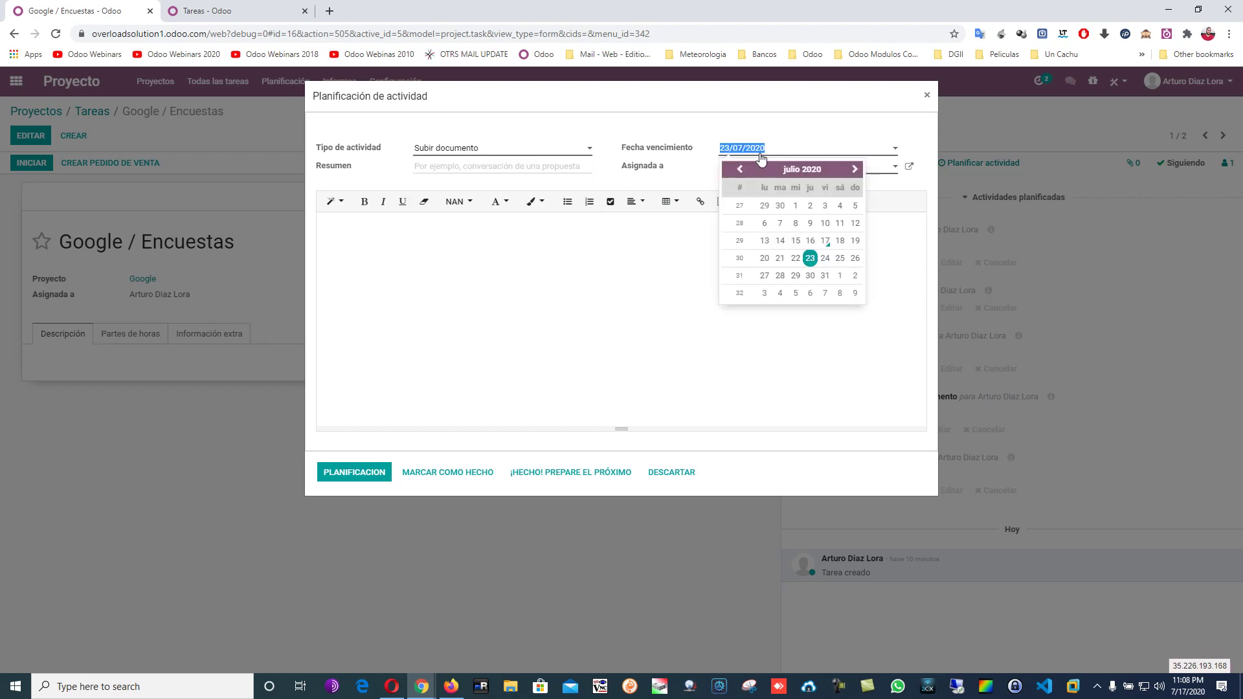
pyautogui.click(764, 240)
pyautogui.click(378, 471)
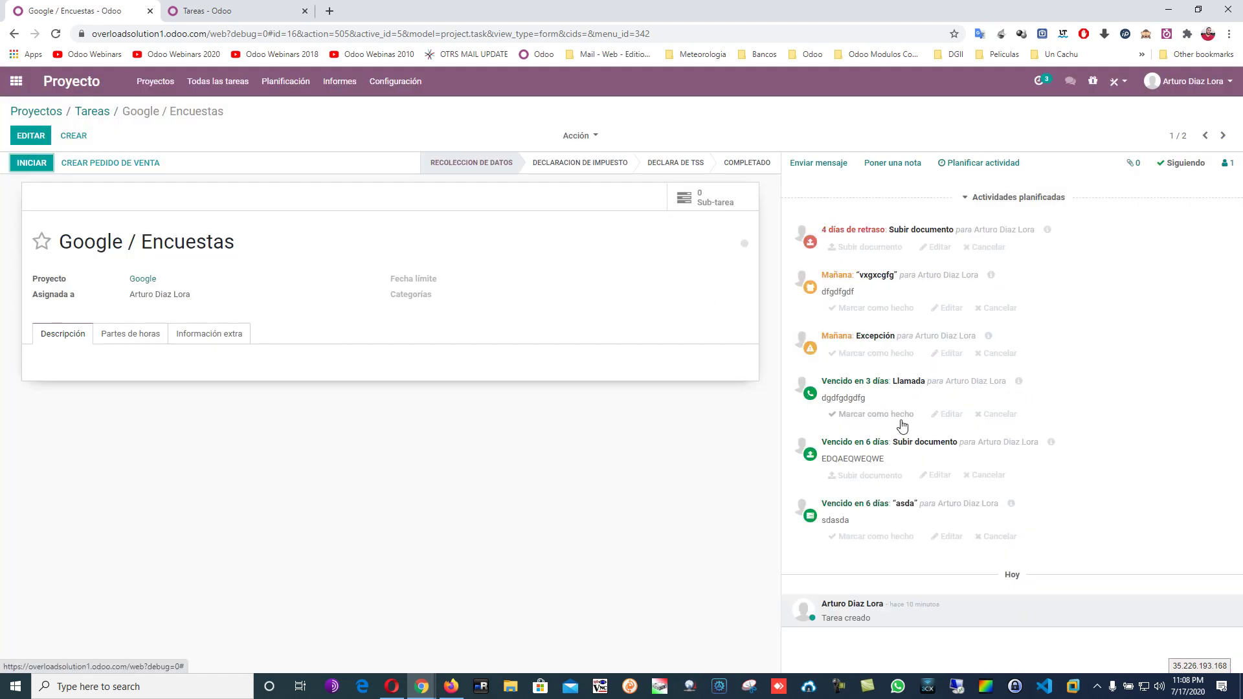
pyautogui.click(1039, 81)
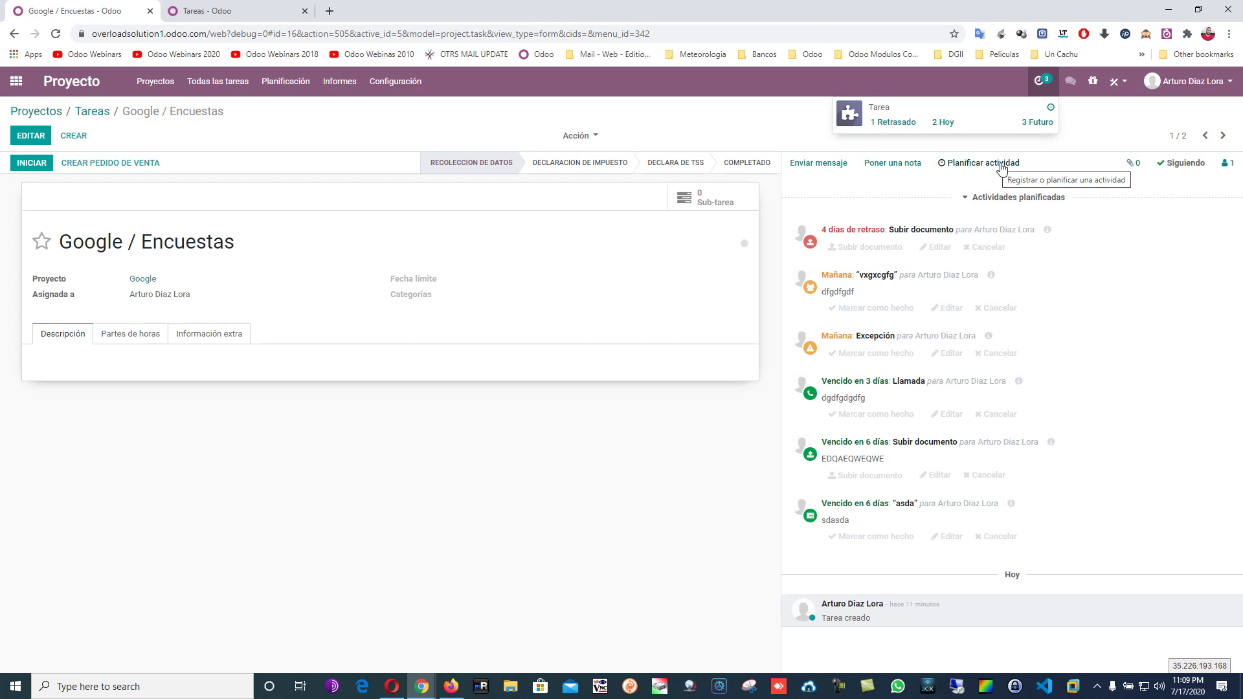
# Dismiss the activity dropdown to view the task's six planned activities, led by the overdue Subir documento.
pyautogui.click(769, 123)
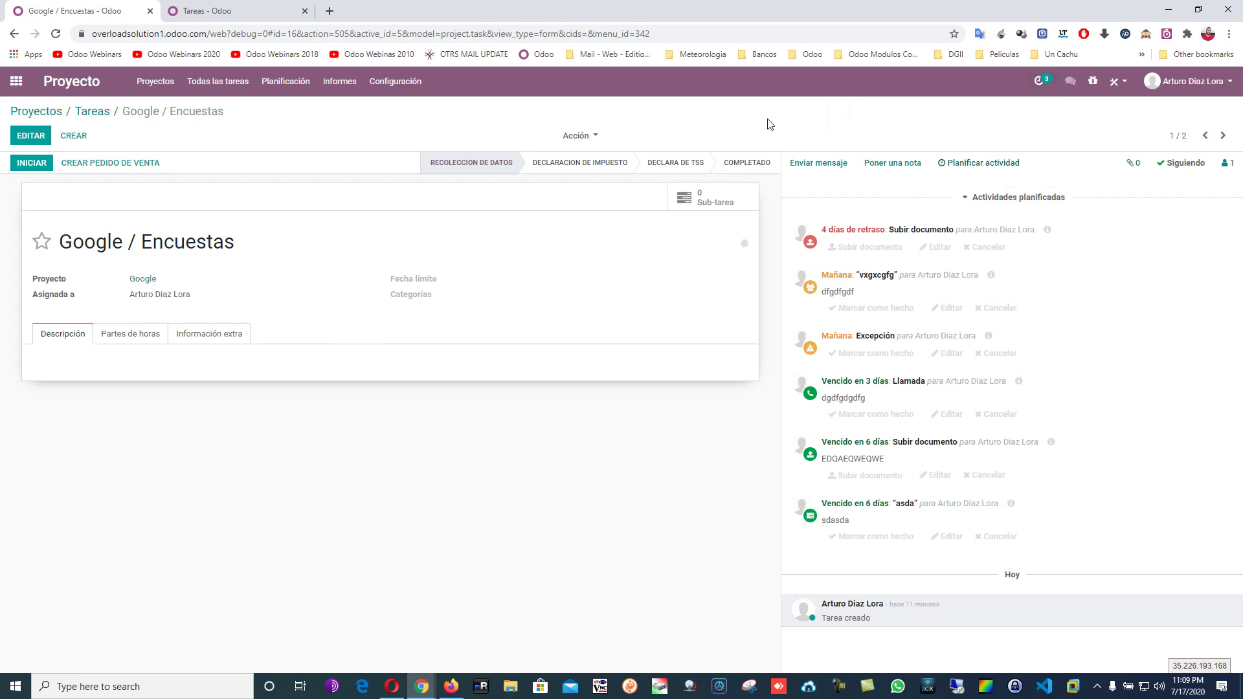